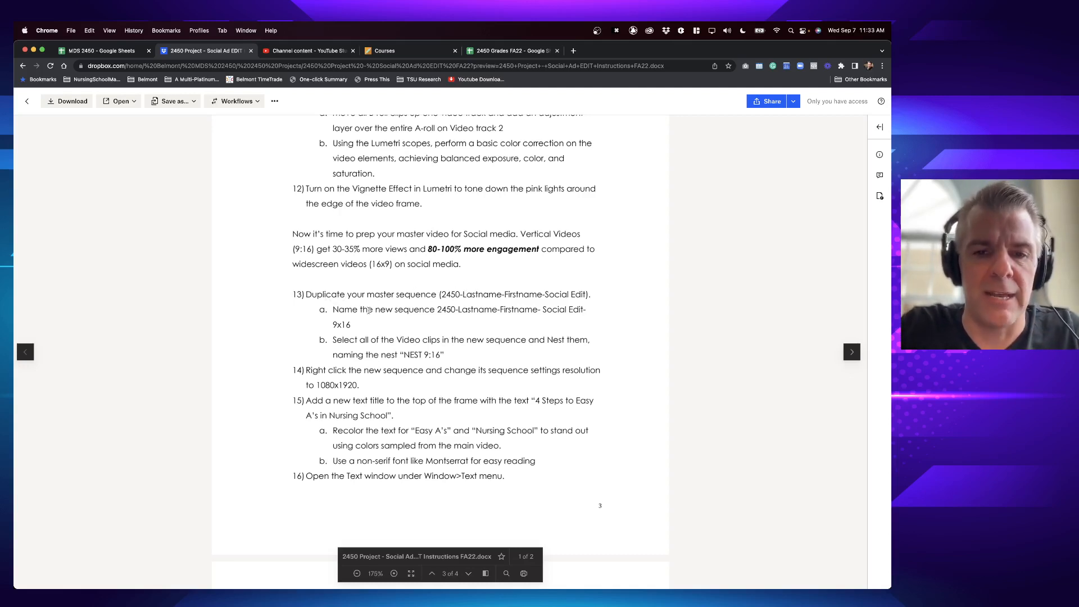
- Switch to Premiere Pro and delete the project sequences from "pt7 Subtitles Added" through "Reframe Nest"
{"action": "key", "text": "super+Tab"}
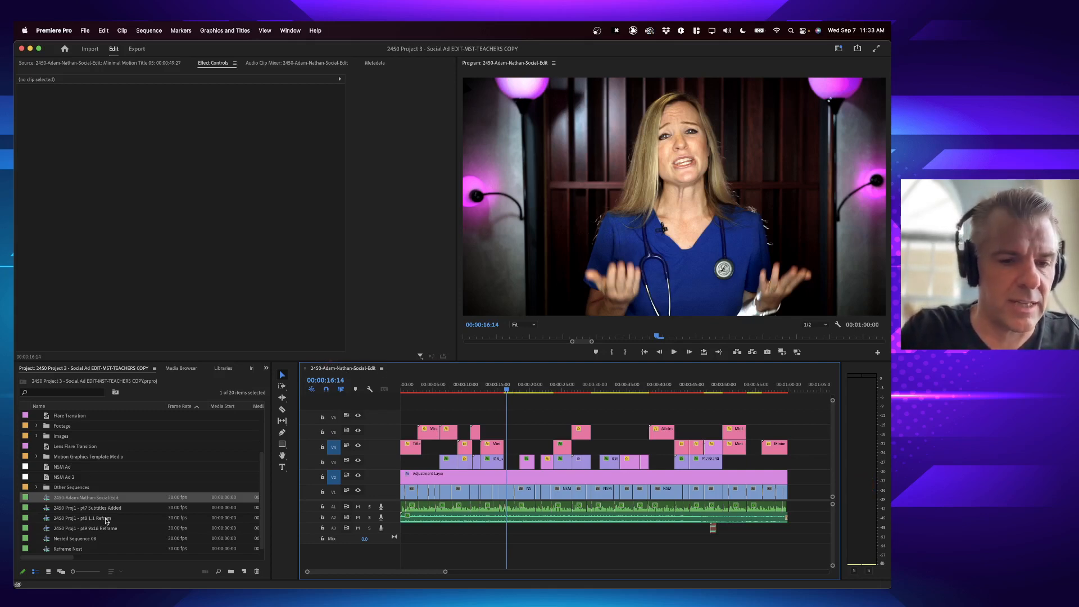
{"action": "left_click", "coordinate": [81, 508]}
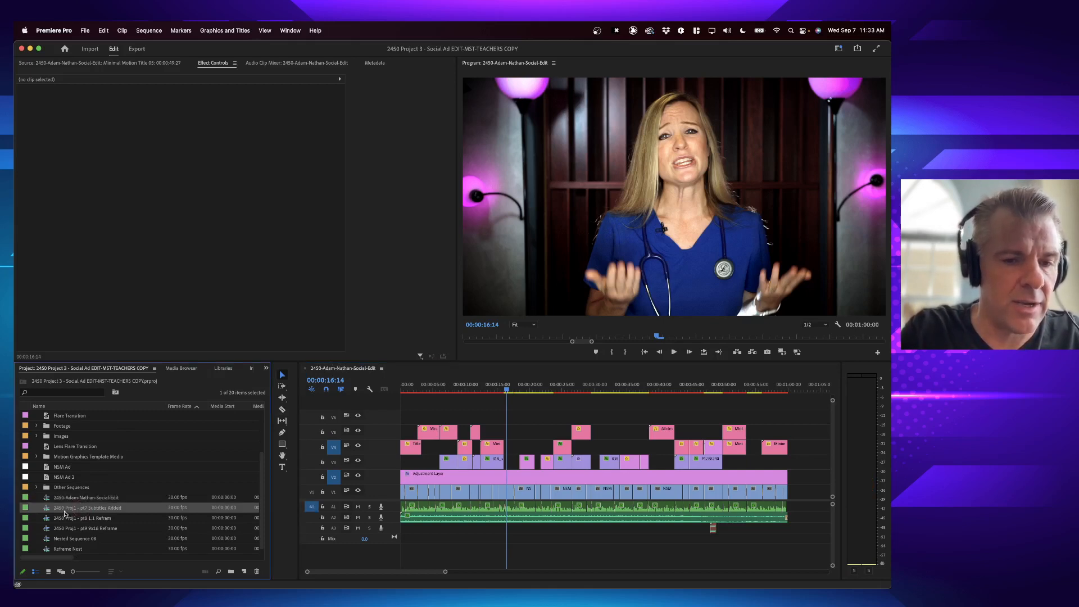
{"action": "left_click", "coordinate": [73, 548], "text": "shift"}
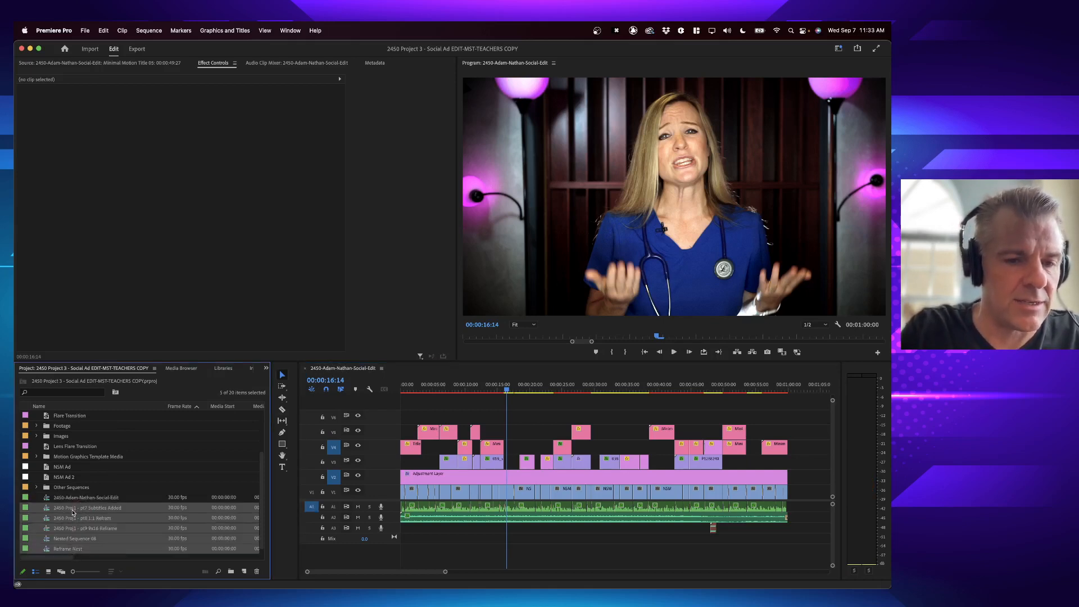
{"action": "key", "text": "Delete"}
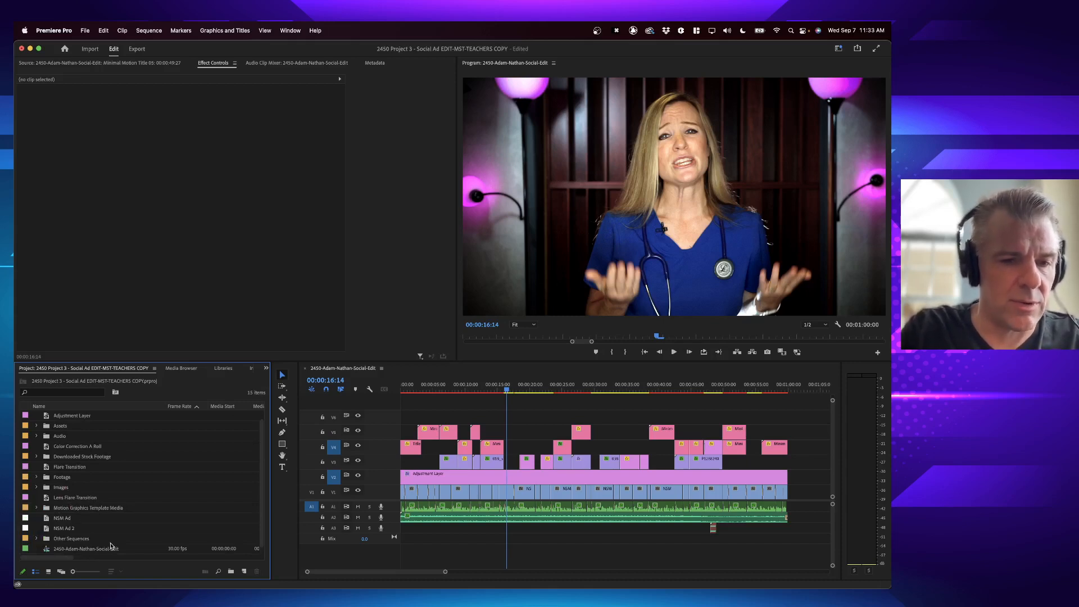
- Reveal the open Social-Edit master sequence in the project and duplicate it
{"action": "left_click", "coordinate": [339, 371]}
{"action": "right_click", "coordinate": [339, 371]}
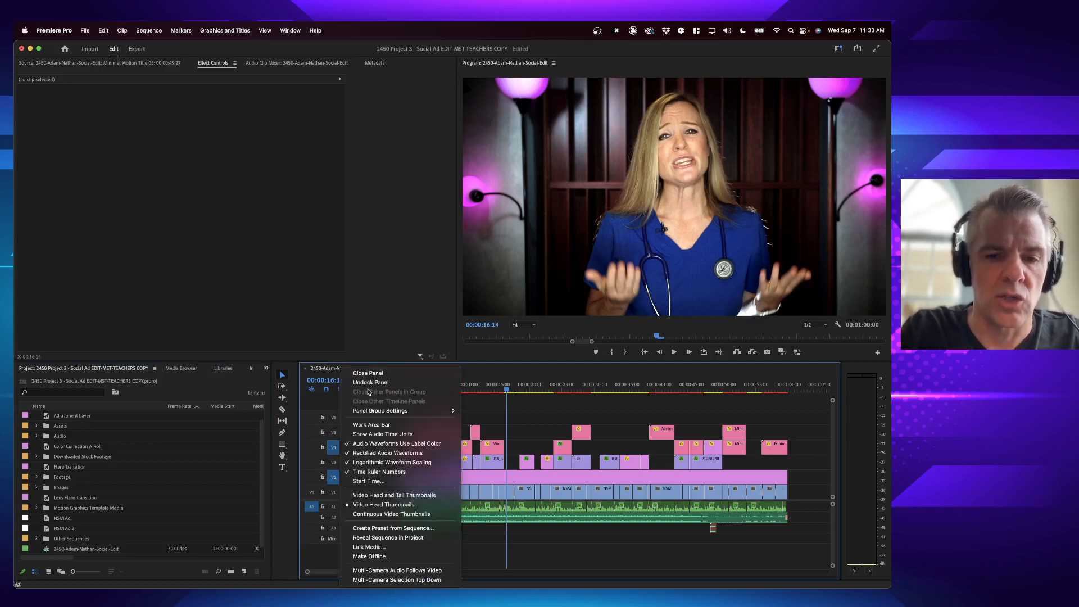
{"action": "left_click", "coordinate": [377, 539]}
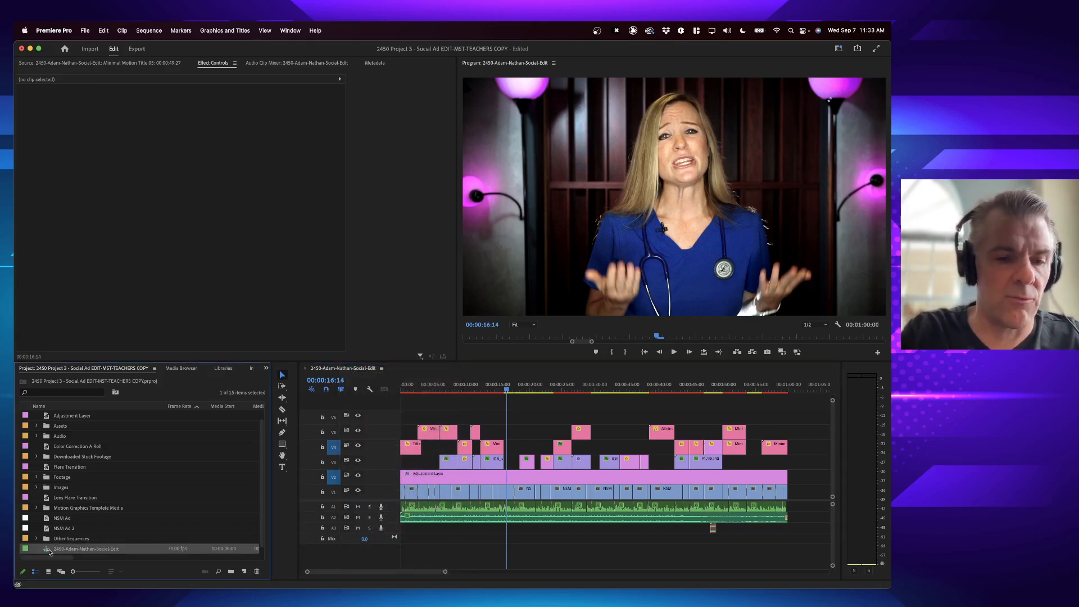
{"action": "right_click", "coordinate": [50, 553]}
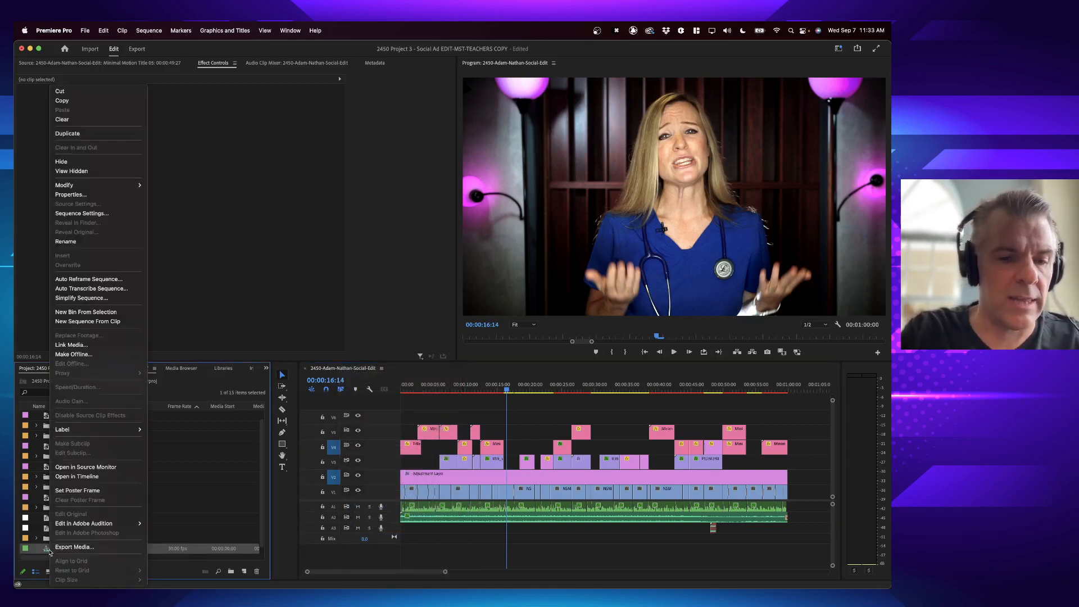
{"action": "left_click", "coordinate": [99, 137]}
- Check the naming instructions in Chrome, return to Premiere Pro, and rename the duplicate, replacing its copy suffix with "-9x16"
{"action": "key", "text": "super+Tab"}
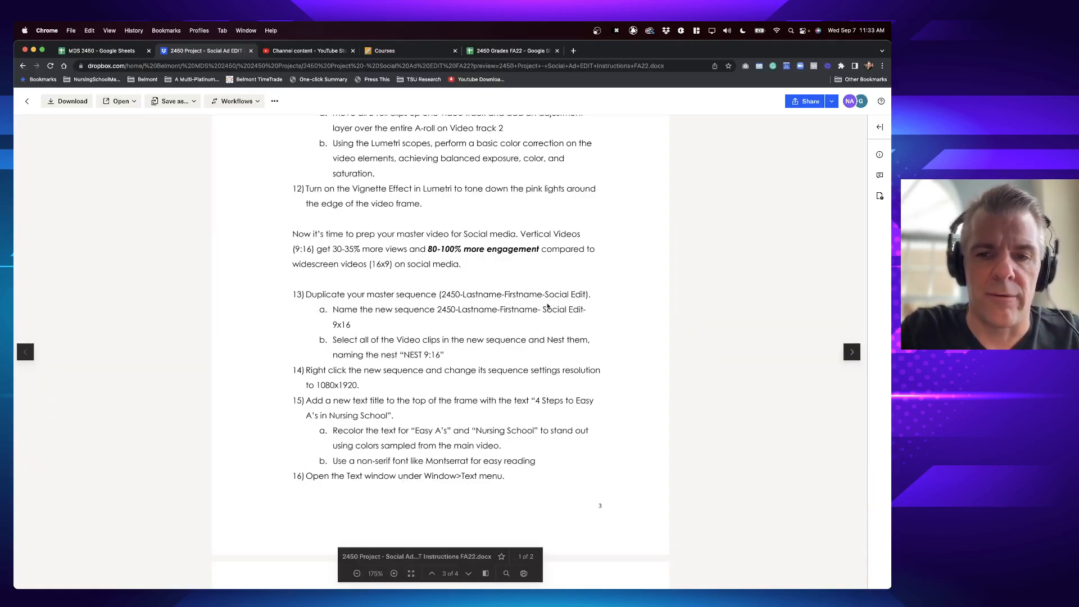
{"action": "key", "text": "super+Tab"}
{"action": "left_click", "coordinate": [78, 549]}
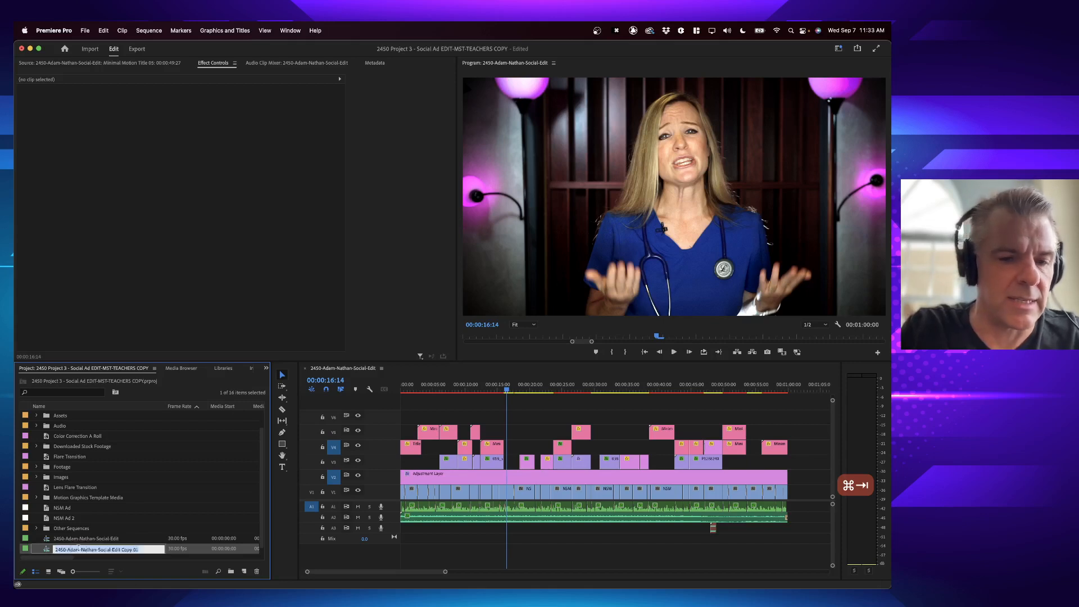
{"action": "left_click", "coordinate": [153, 549]}
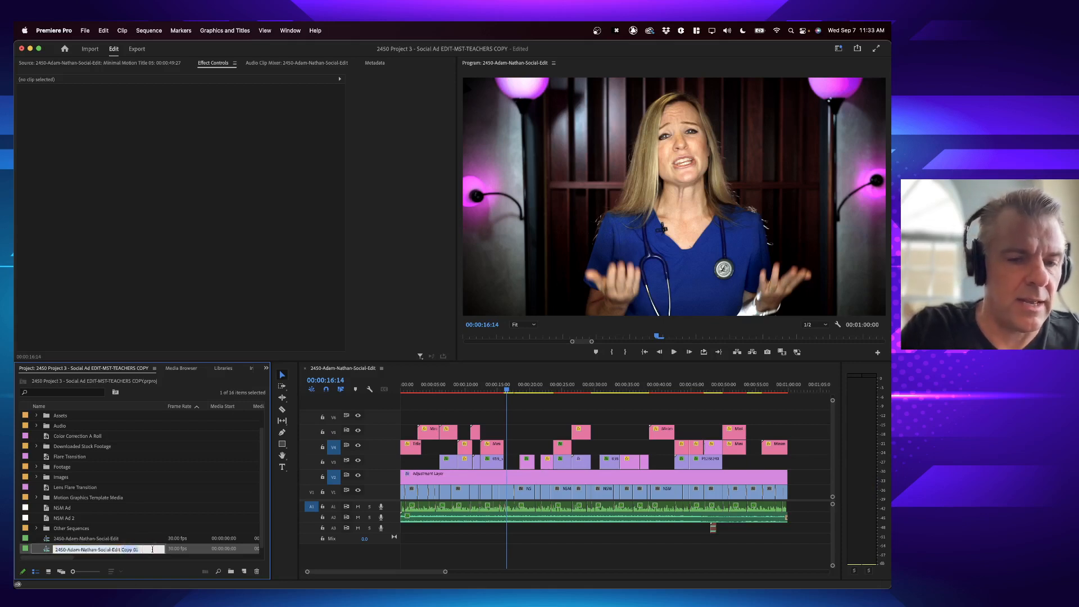
{"action": "key", "text": "BackSpace"}
{"action": "key", "text": "BackSpace"}
{"action": "key", "text": "BackSpace"}
{"action": "key", "text": "BackSpace"}
{"action": "key", "text": "BackSpace"}
{"action": "key", "text": "BackSpace"}
{"action": "key", "text": "BackSpace"}
{"action": "key", "text": "BackSpace"}
{"action": "type", "text": "-9x16"}
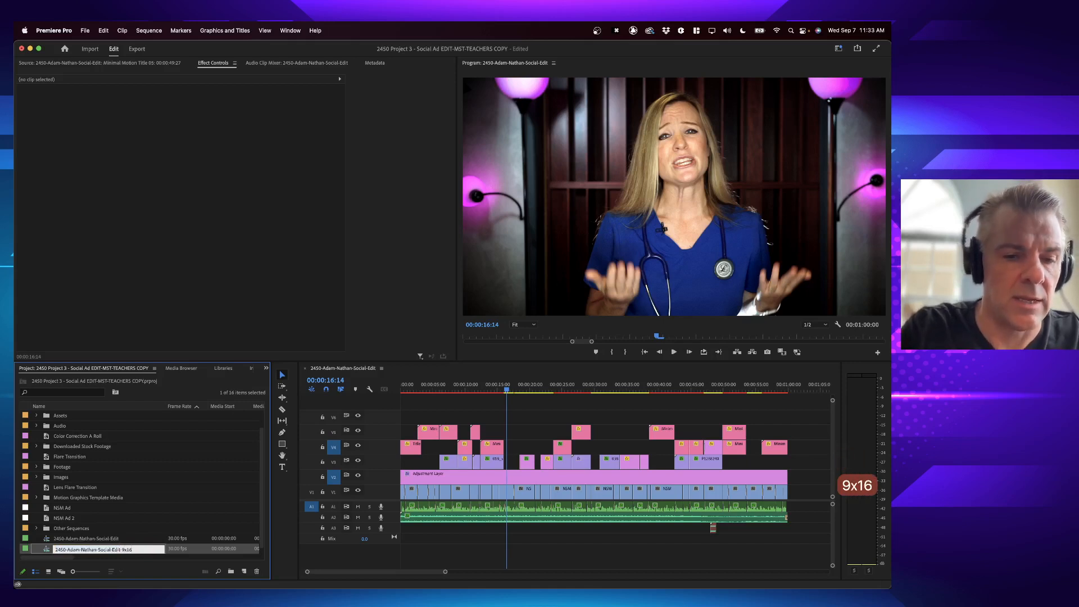
{"action": "key", "text": "Return"}
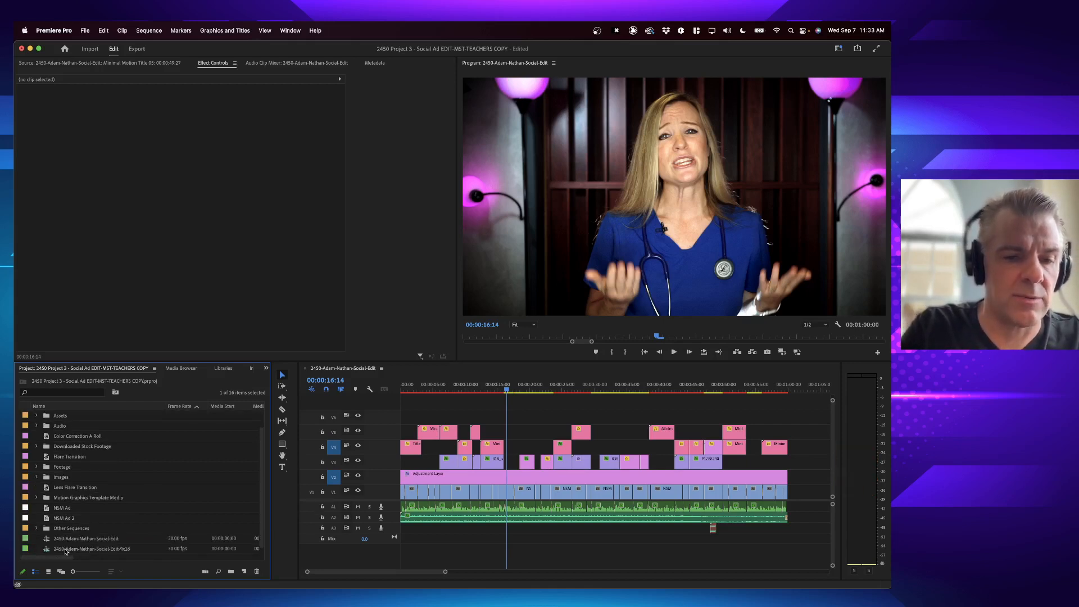
- Open the duplicated 9x16 sequence in the timeline and check the nesting instructions in the Chrome document
{"action": "double_click", "coordinate": [50, 549]}
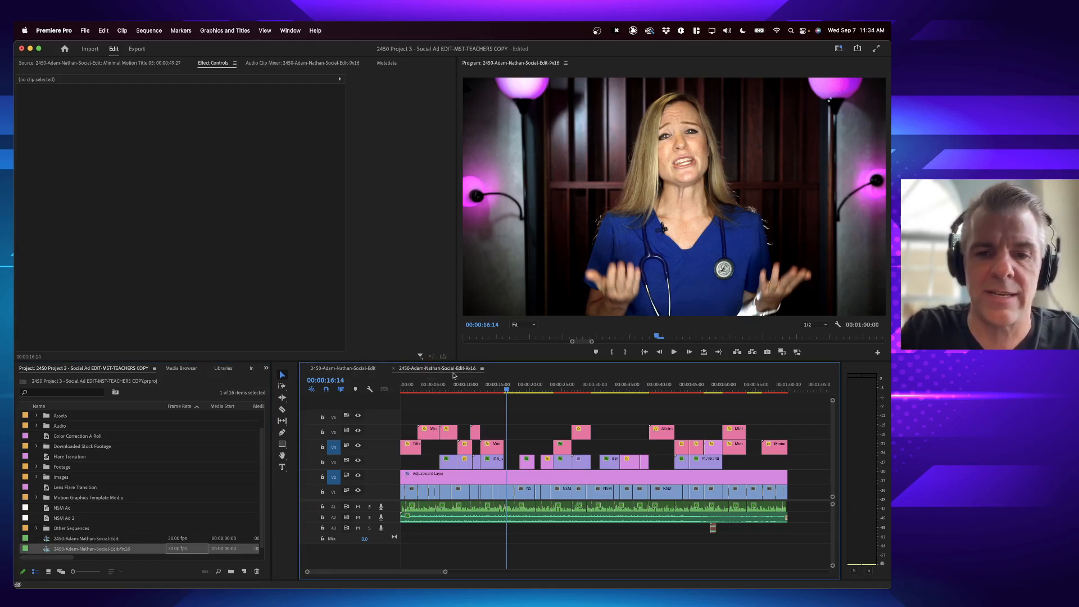
{"action": "key", "text": "super+Tab"}
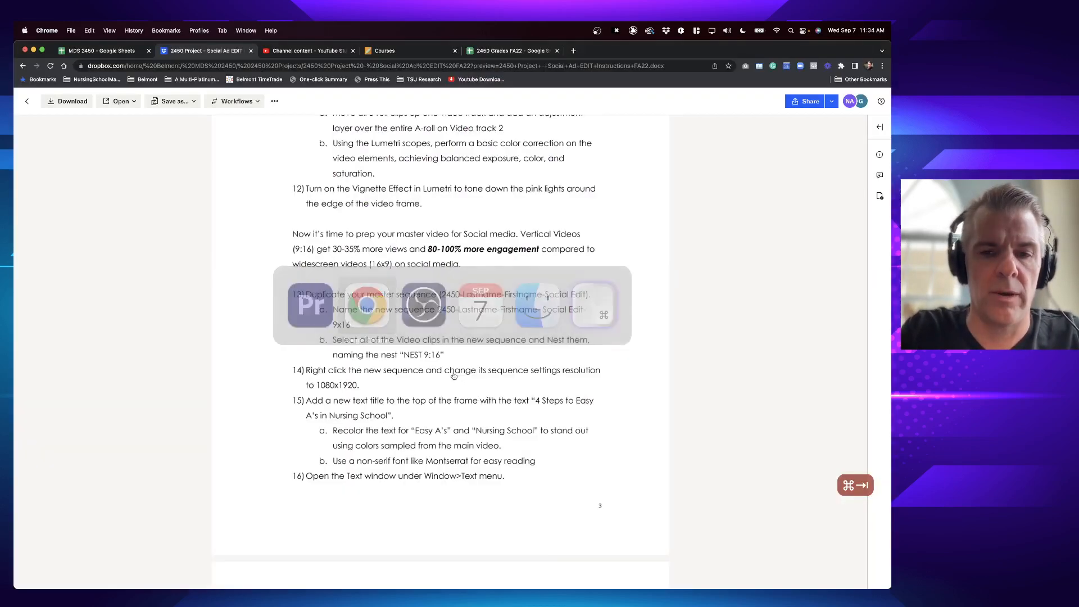
{"action": "key", "text": "super+Tab"}
{"action": "key", "text": "super+Tab"}
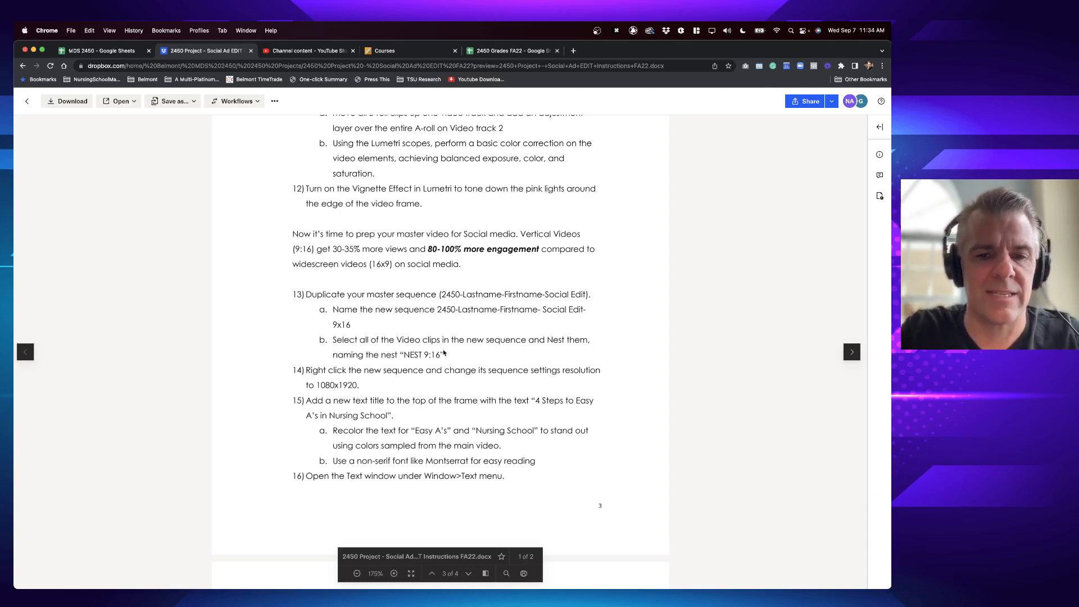
- Back in Premiere Pro, nest all video clips of the 9x16 sequence under the name "Nest 9x16", leaving the audio out
{"action": "key", "text": "super+Tab"}
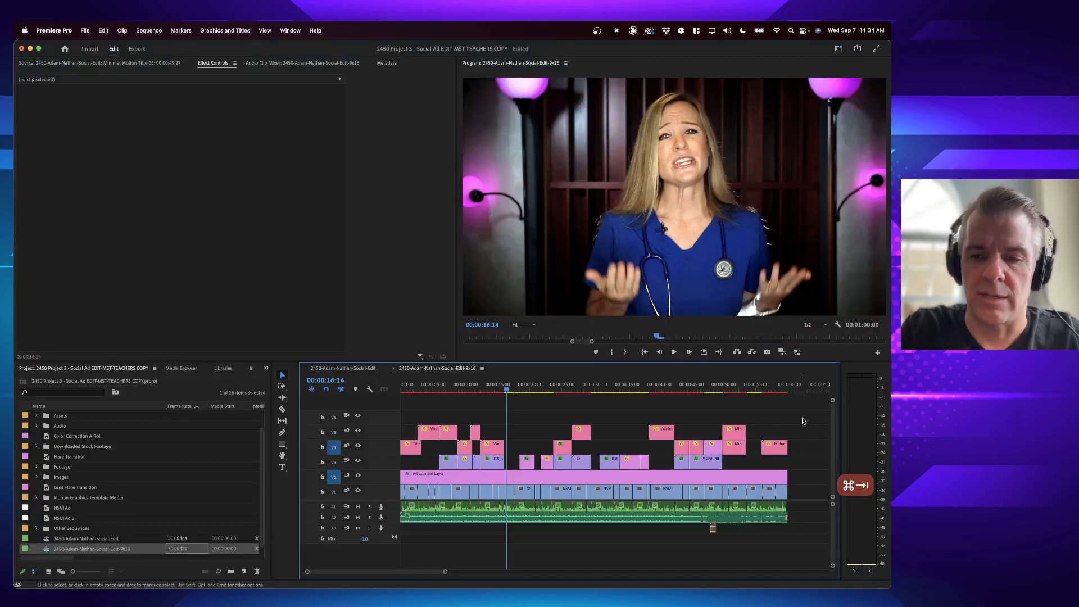
{"action": "left_click_drag", "start_coordinate": [807, 411], "coordinate": [365, 490]}
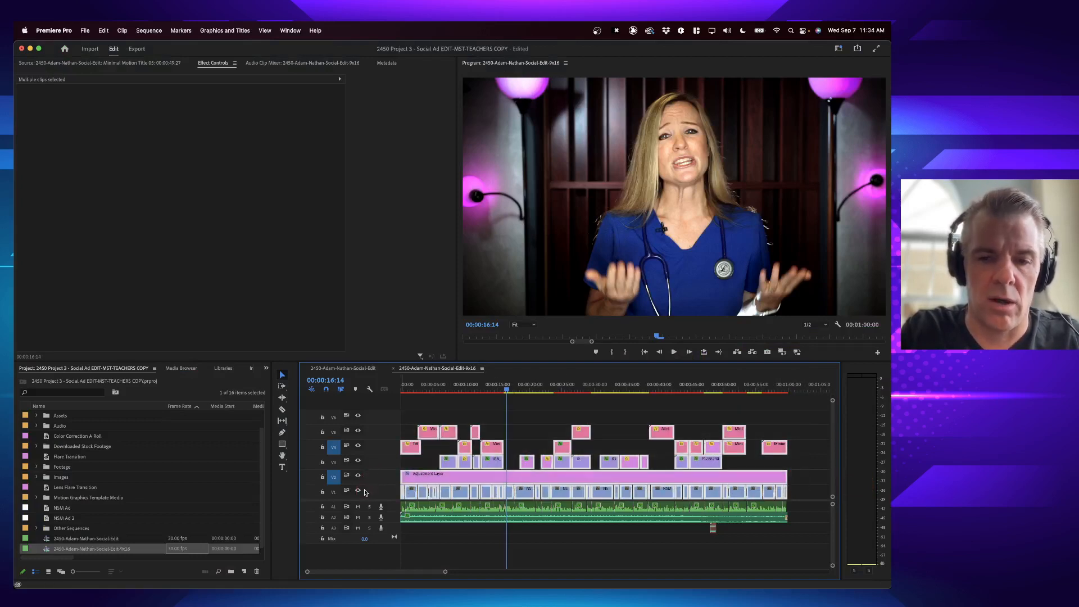
{"action": "right_click", "coordinate": [482, 479]}
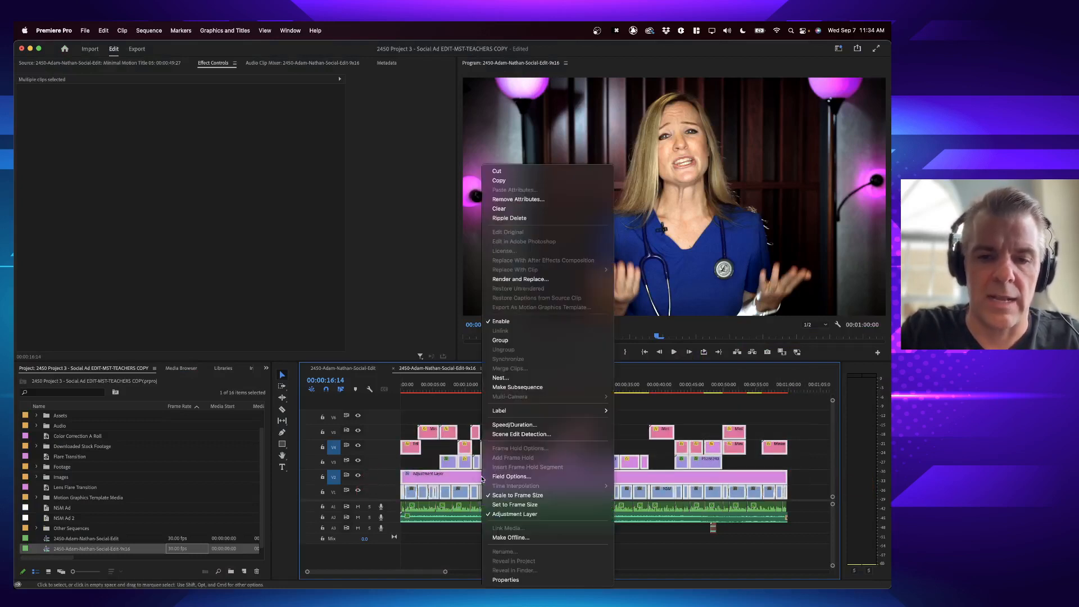
{"action": "left_click", "coordinate": [516, 377]}
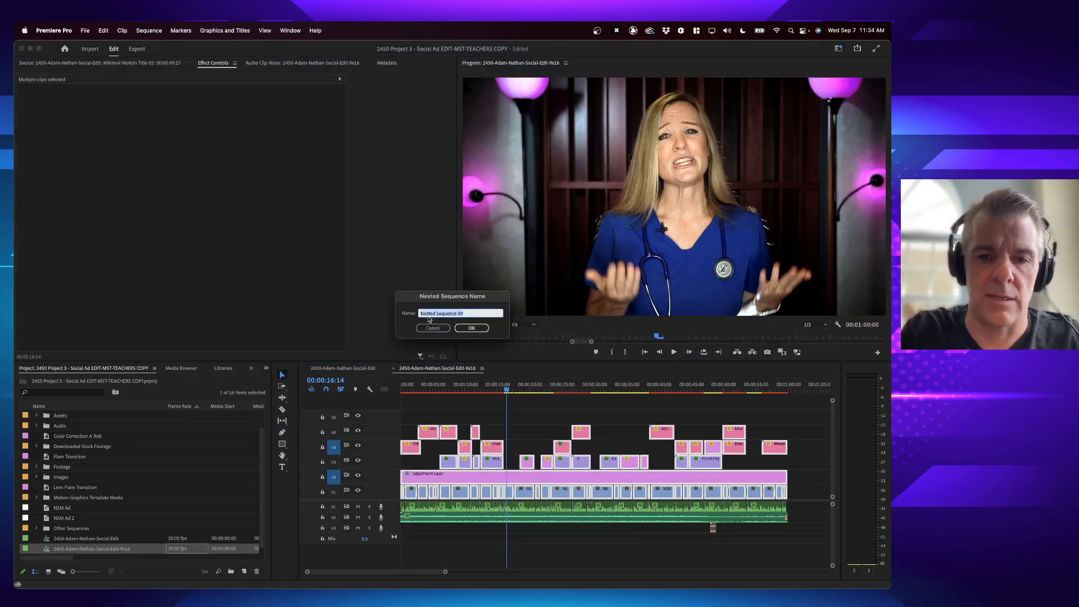
{"action": "key", "text": "super+Tab"}
{"action": "key", "text": "super+Tab"}
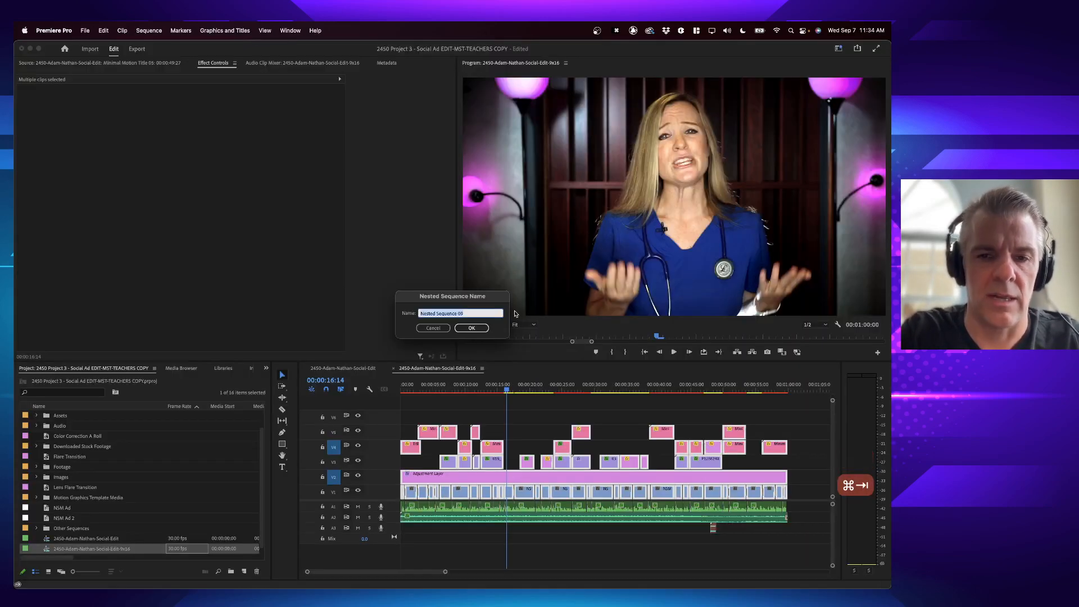
{"action": "type", "text": "Nest_9x"}
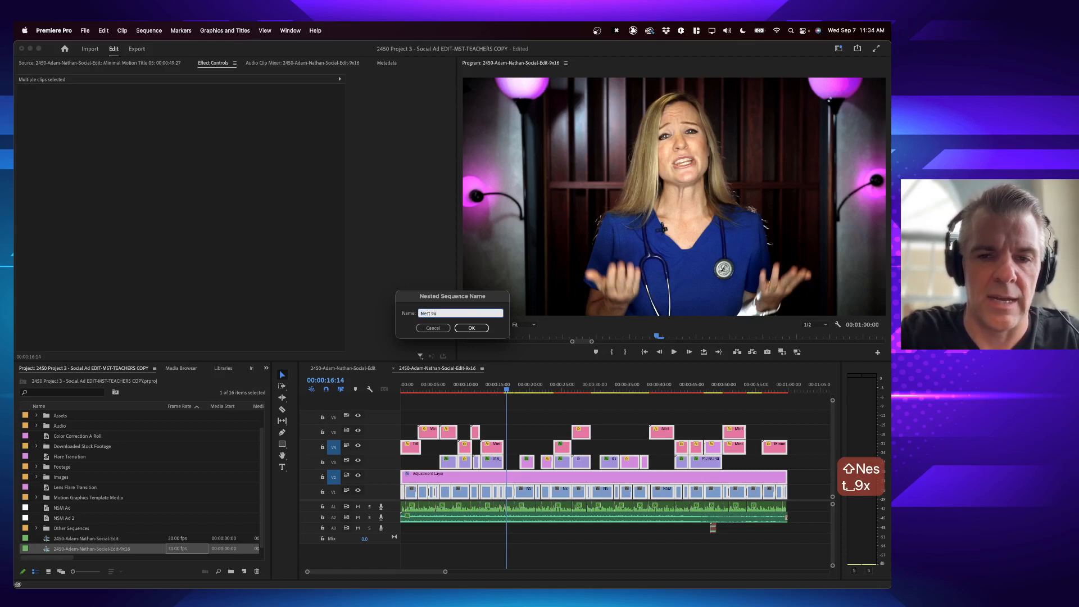
{"action": "type", "text": "16"}
{"action": "key", "text": "Return"}
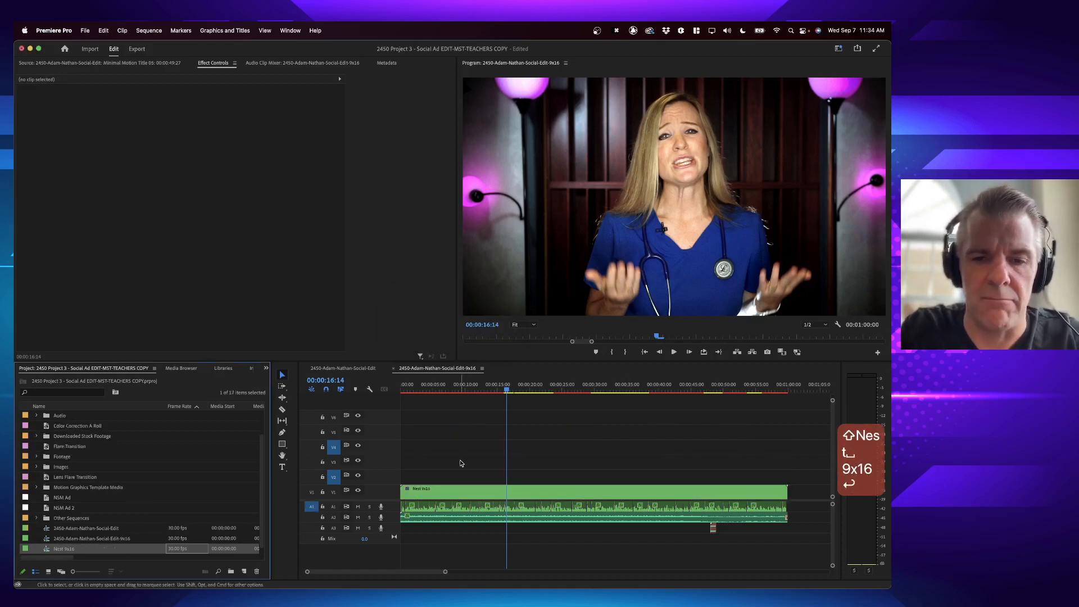
- Open the Nest 9x16 clip to view its contents, and compare it with the parent 9x16 sequence
{"action": "left_click", "coordinate": [479, 493]}
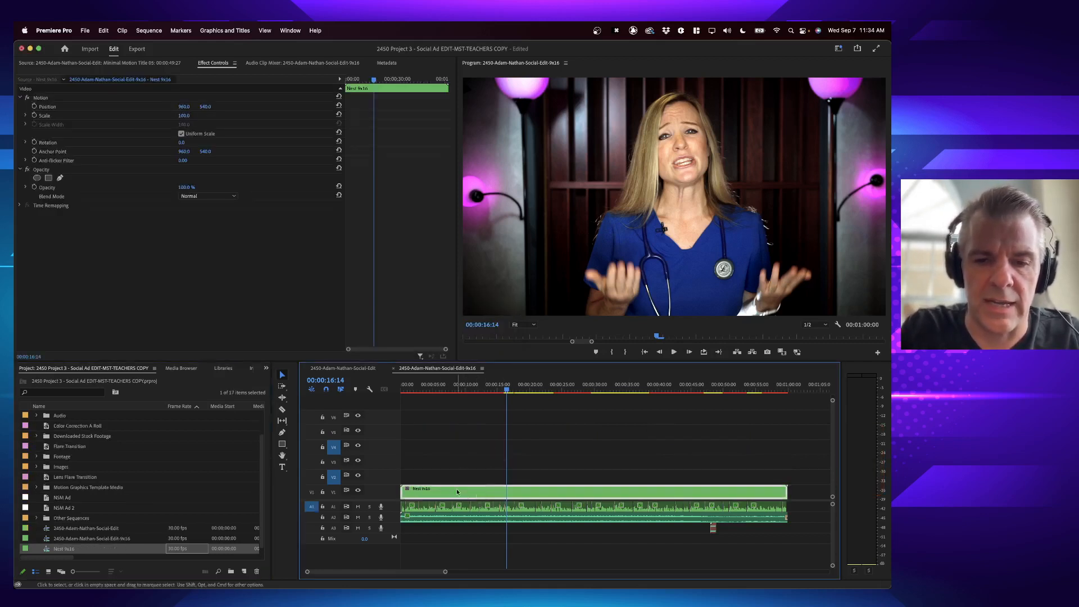
{"action": "double_click", "coordinate": [506, 493]}
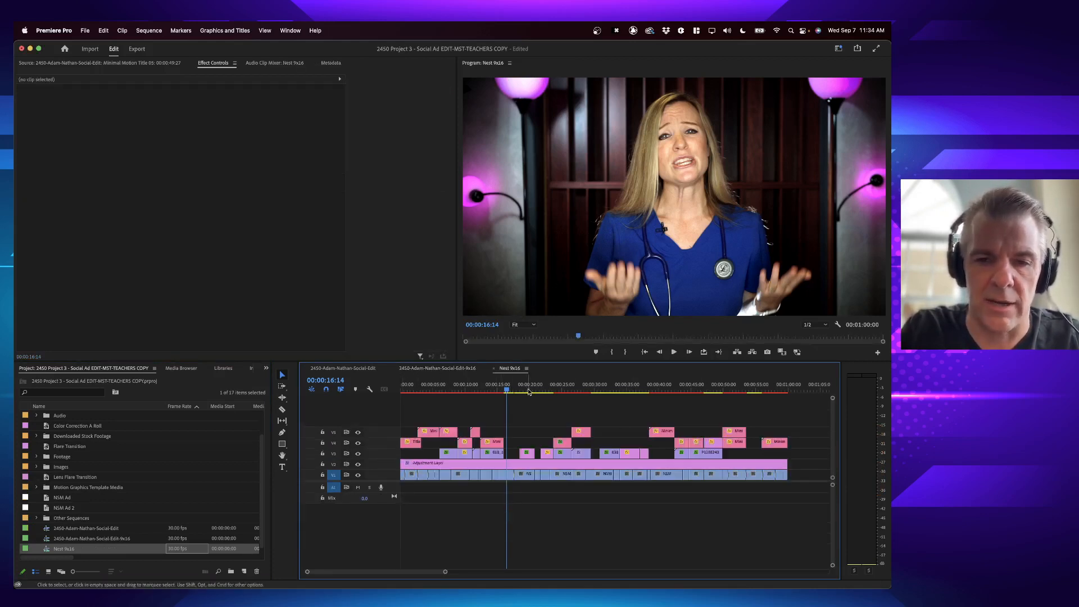
{"action": "left_click", "coordinate": [457, 368]}
{"action": "left_click", "coordinate": [504, 368]}
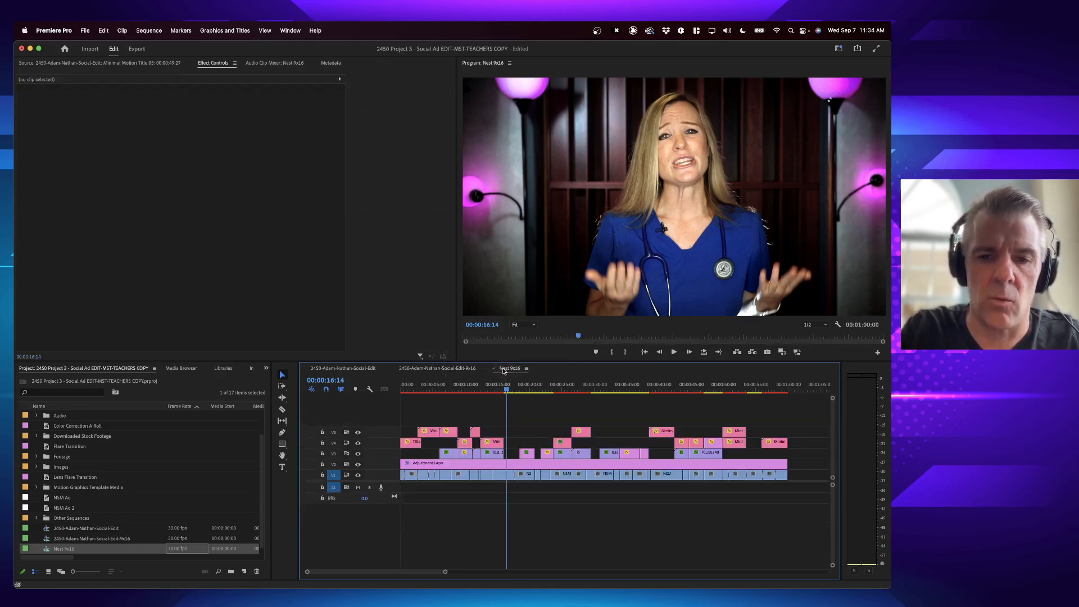
{"action": "left_click", "coordinate": [468, 370]}
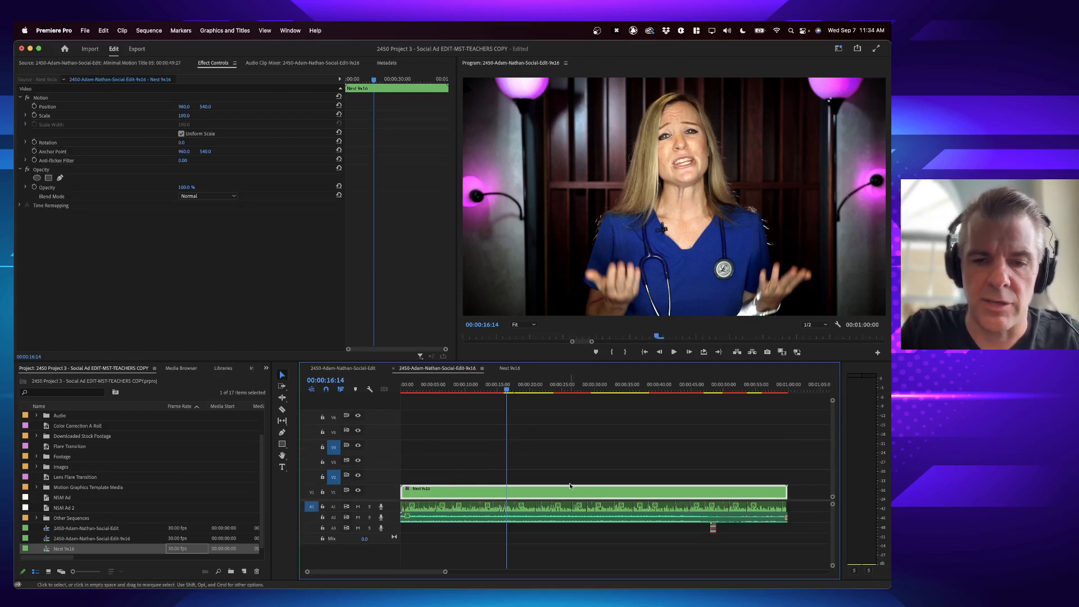
- Reopen the nest, preview several points up to 00:00:34:14, and return to the parent 9x16 sequence
{"action": "double_click", "coordinate": [507, 493]}
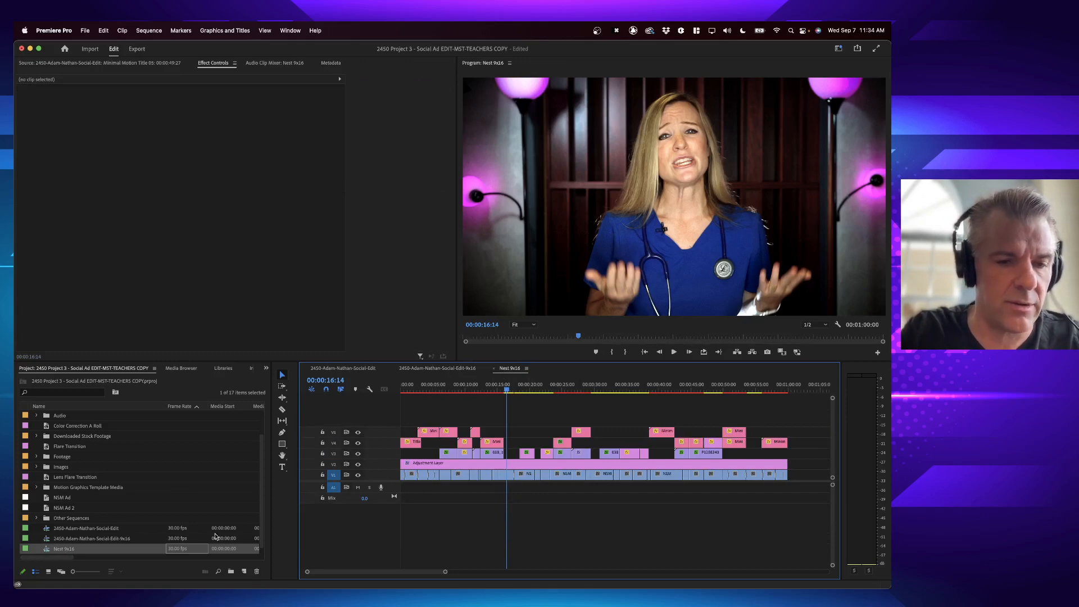
{"action": "left_click", "coordinate": [535, 387]}
{"action": "left_click", "coordinate": [579, 386]}
{"action": "left_click", "coordinate": [624, 387]}
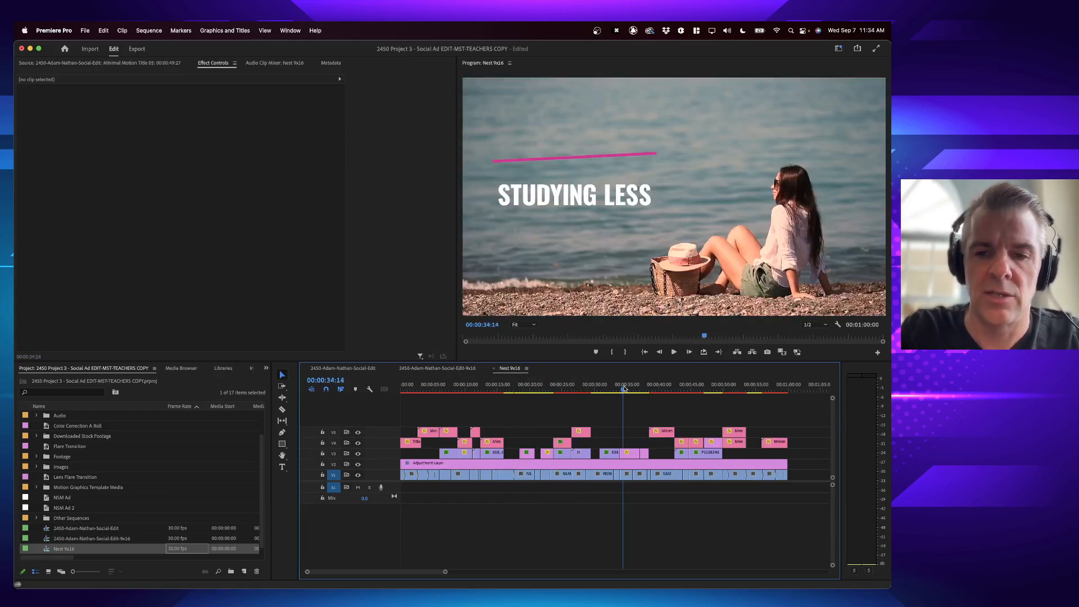
{"action": "left_click", "coordinate": [450, 368]}
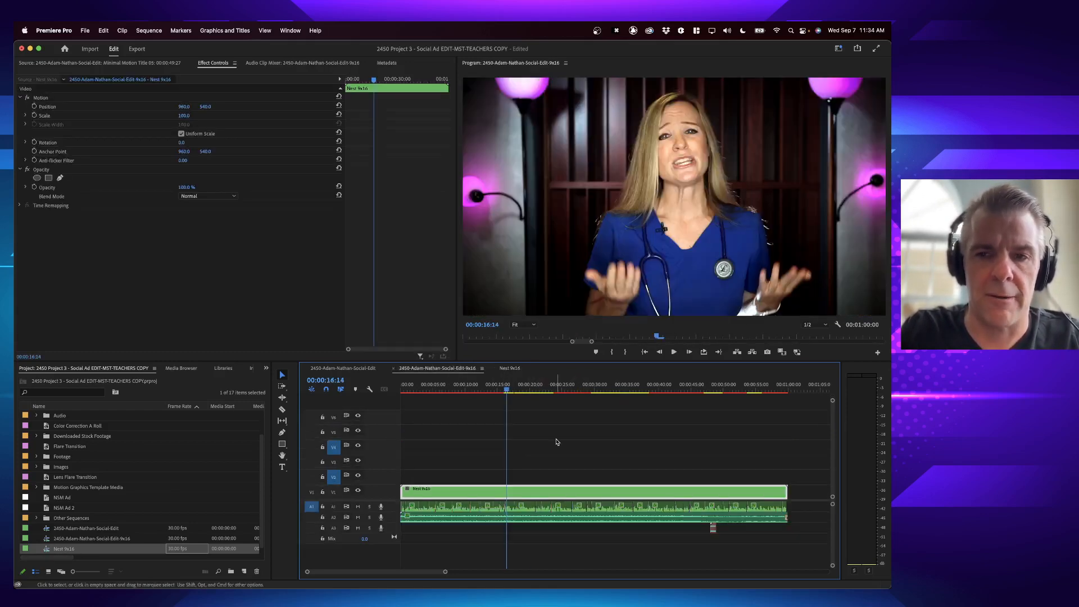
- Check the sequence resolution instruction in the Chrome document and return to Premiere Pro
{"action": "key", "text": "super+Tab"}
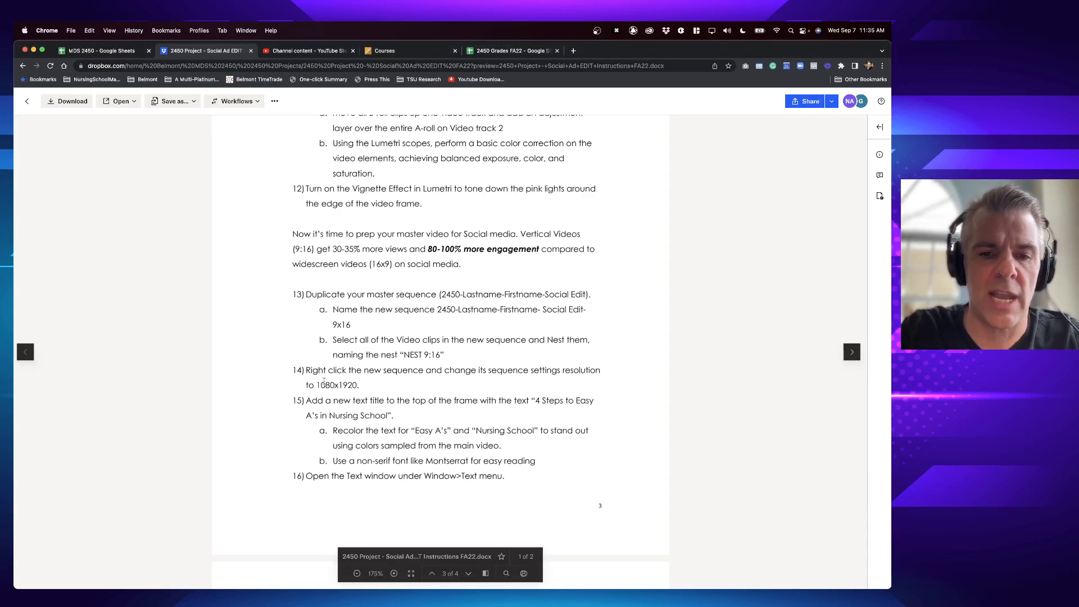
{"action": "key", "text": "super+Tab"}
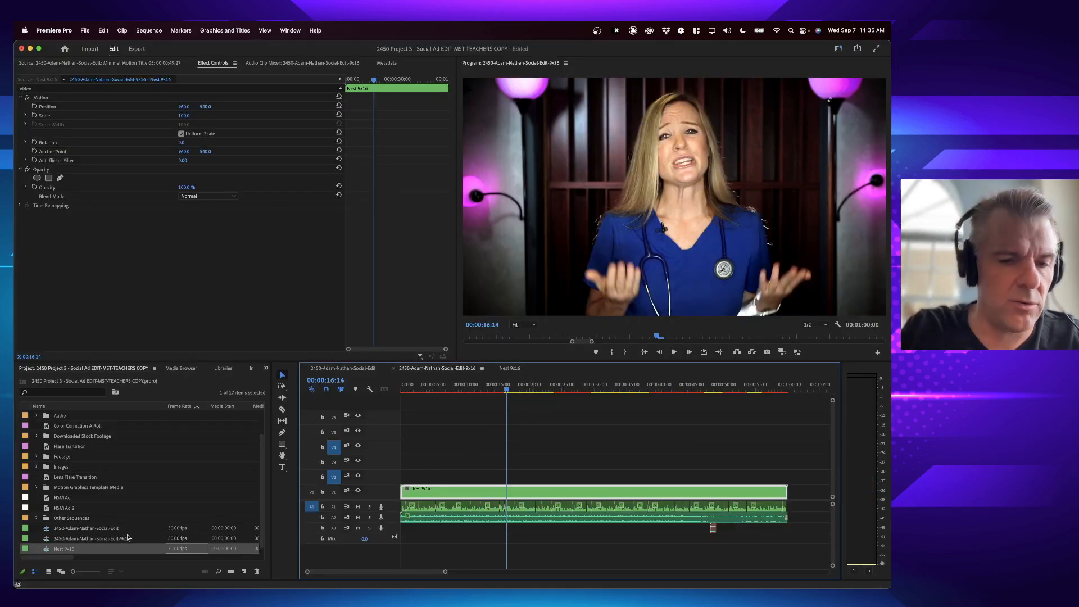
{"action": "key", "text": "super+Tab"}
{"action": "key", "text": "super+Tab"}
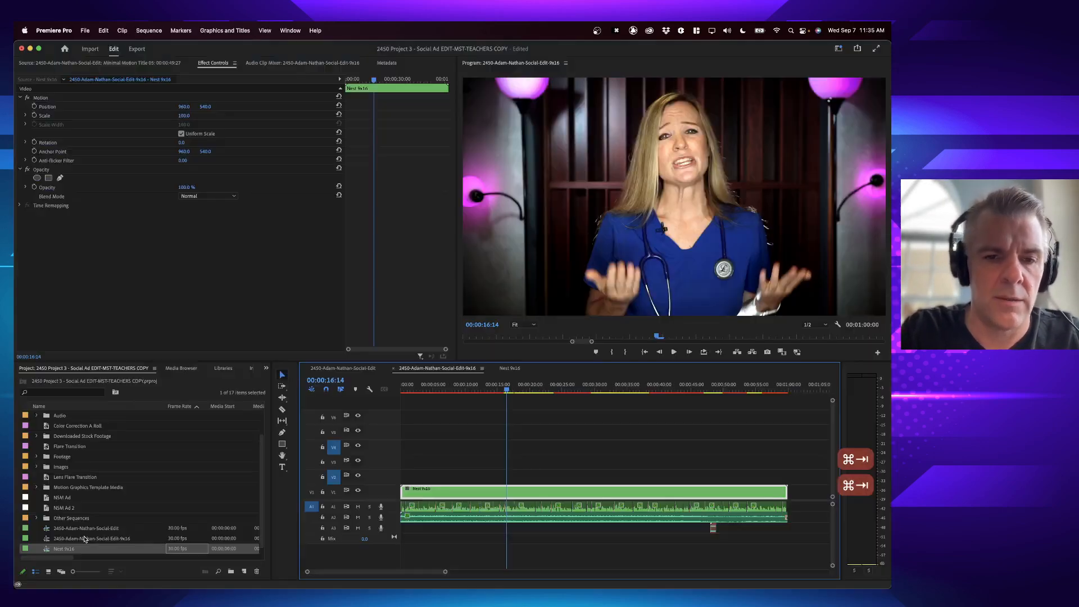
- Set the 9x16 sequence's frame size to 1080 horizontal by 1920 vertical, accepting deletion of its preview files
{"action": "left_click", "coordinate": [75, 542]}
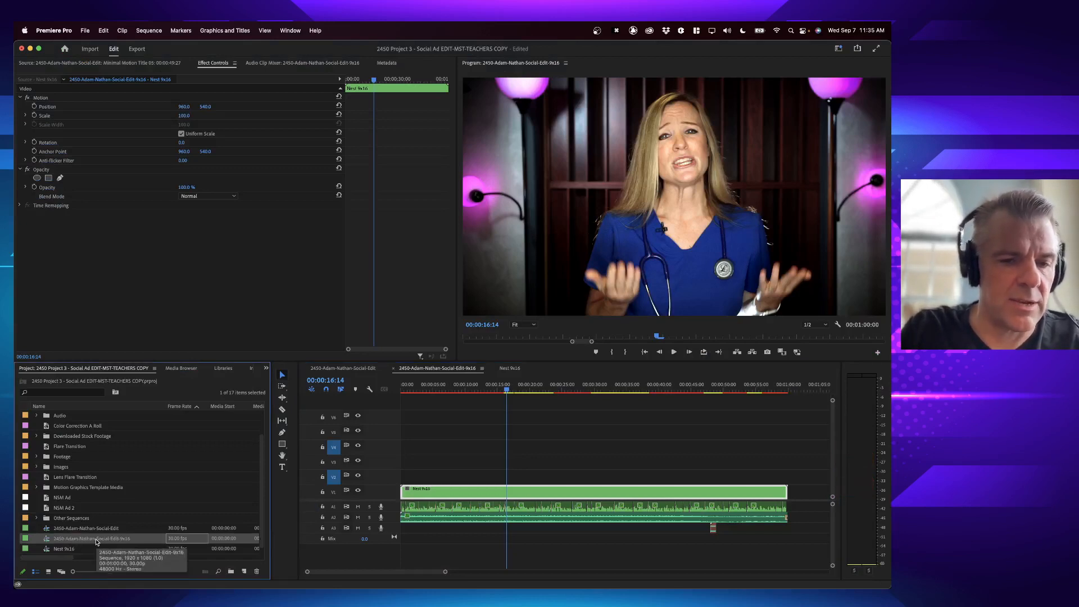
{"action": "right_click", "coordinate": [96, 541]}
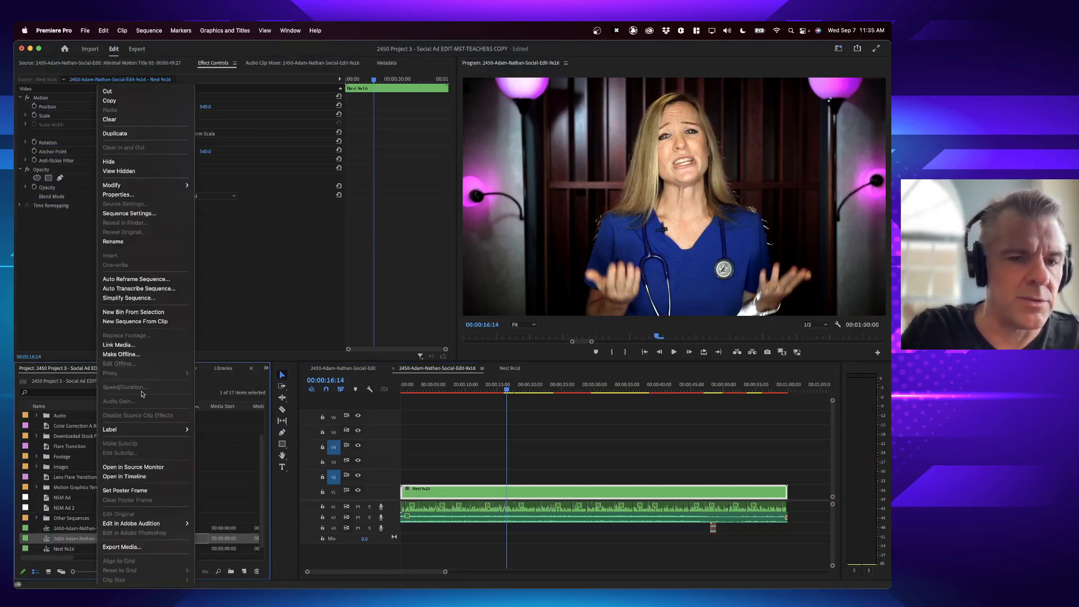
{"action": "left_click", "coordinate": [152, 214]}
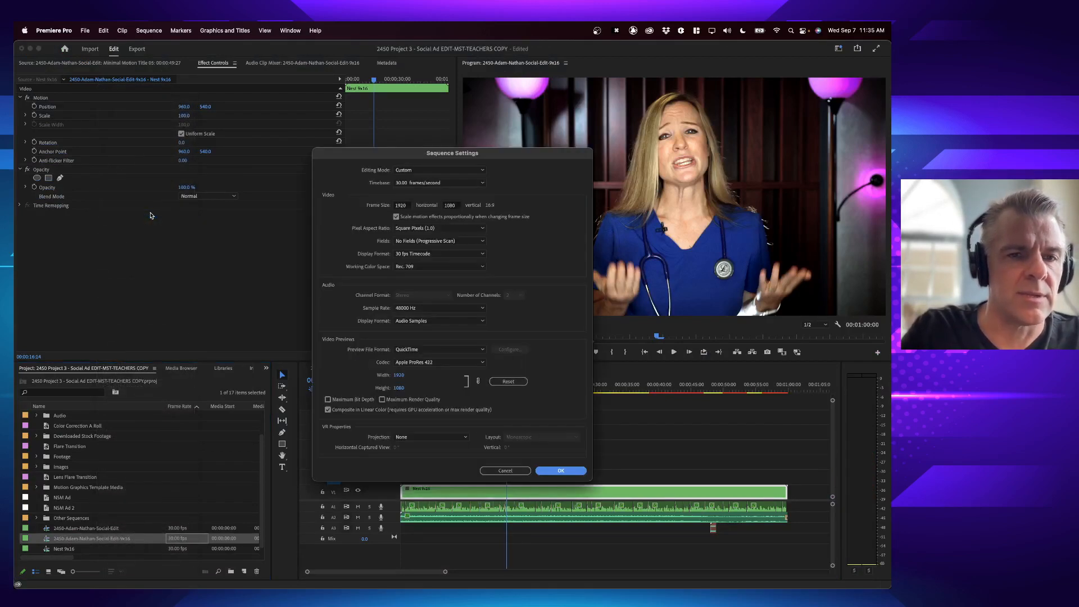
{"action": "left_click", "coordinate": [400, 206]}
{"action": "type", "text": "1080"}
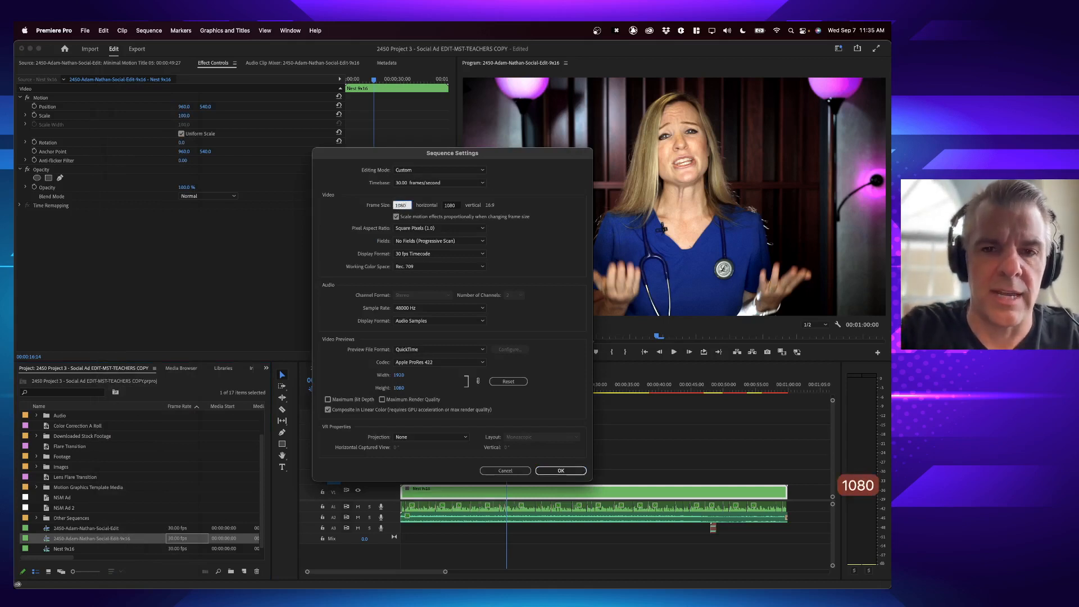
{"action": "key", "text": "Tab"}
{"action": "type", "text": "1920"}
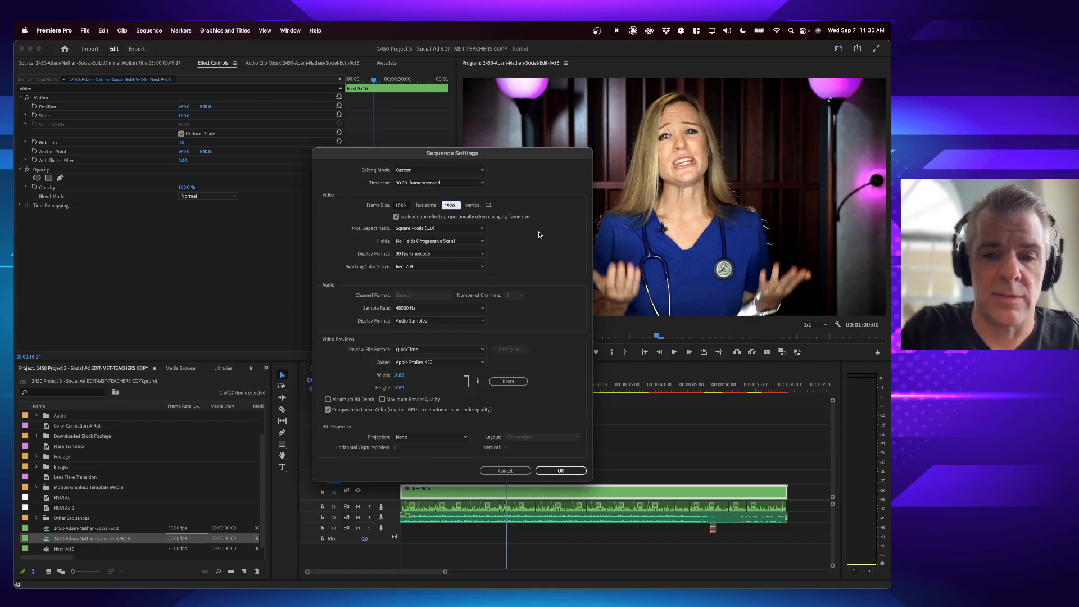
{"action": "key", "text": "Return"}
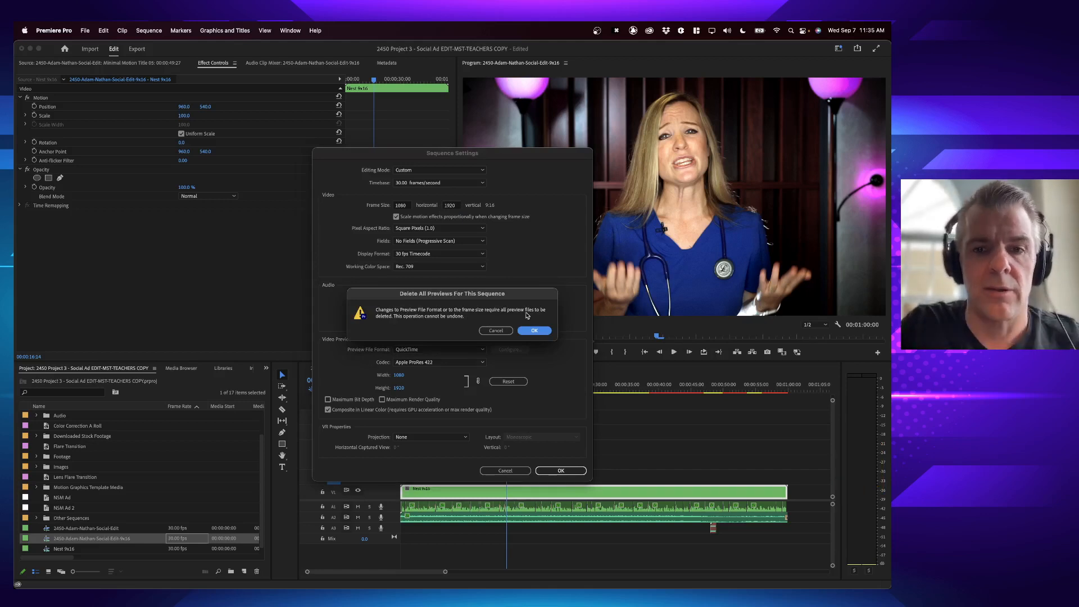
{"action": "left_click", "coordinate": [534, 331]}
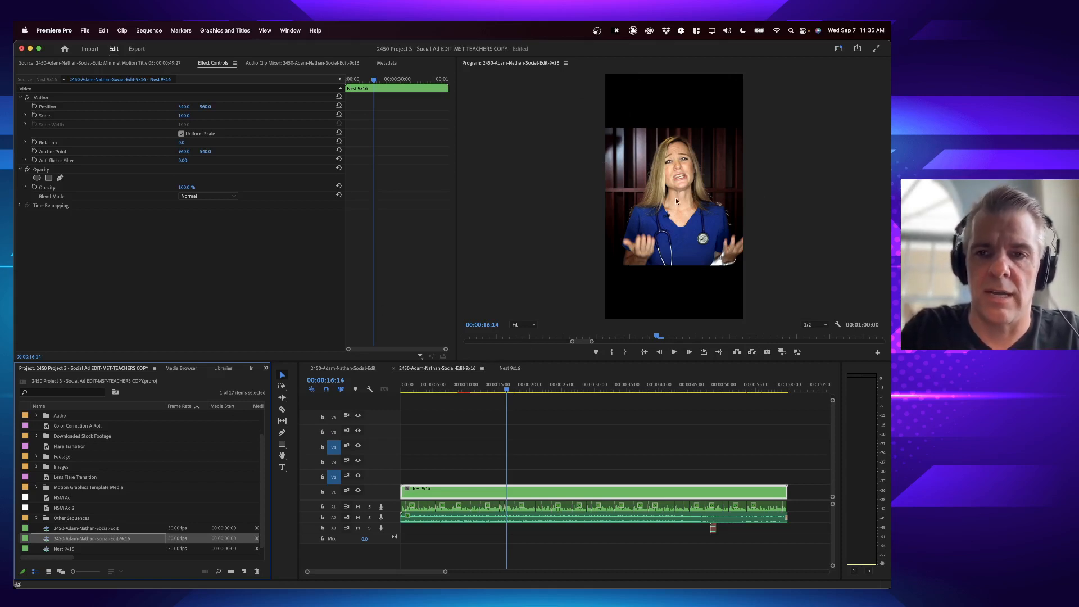
- Read the title text and styling instructions in step 15 of the Chrome document and return to Premiere Pro
{"action": "key", "text": "super+Tab"}
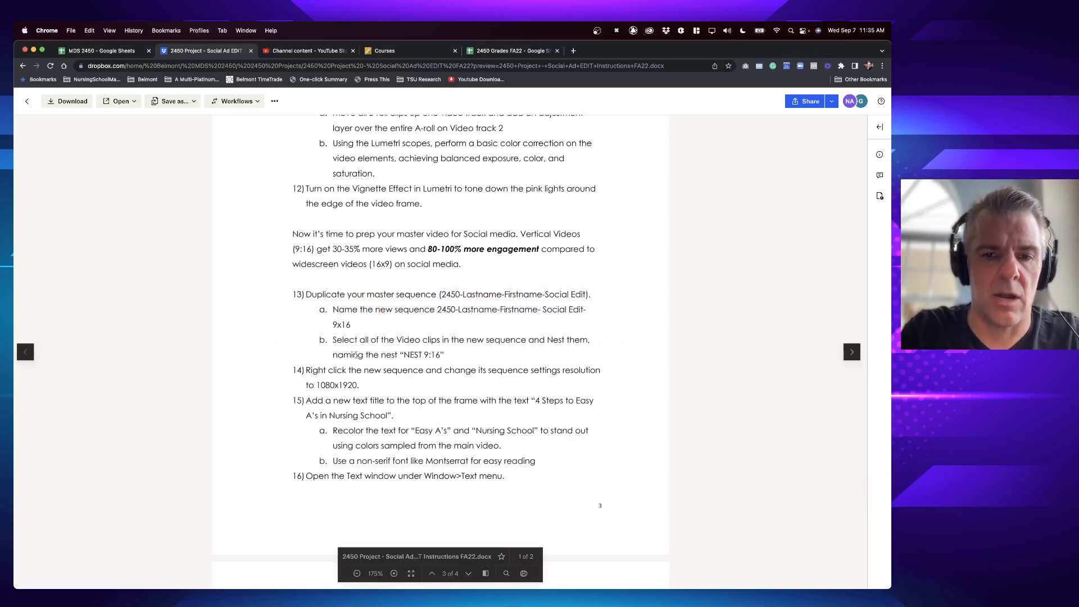
{"action": "scroll", "coordinate": [330, 401], "scroll_direction": "down", "scroll_amount": 3}
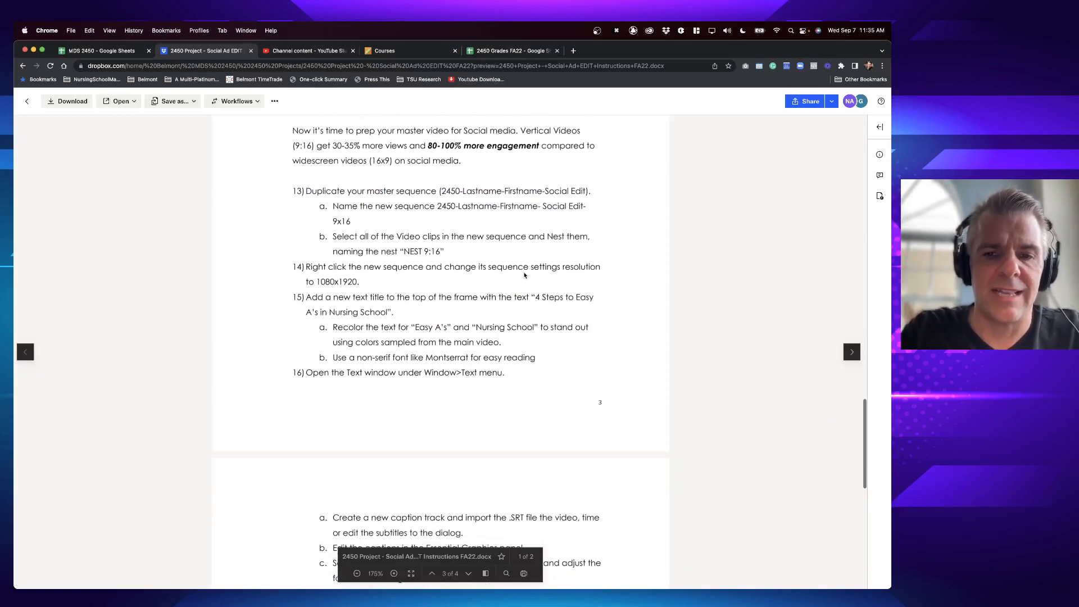
{"action": "left_click_drag", "start_coordinate": [535, 298], "coordinate": [402, 314]}
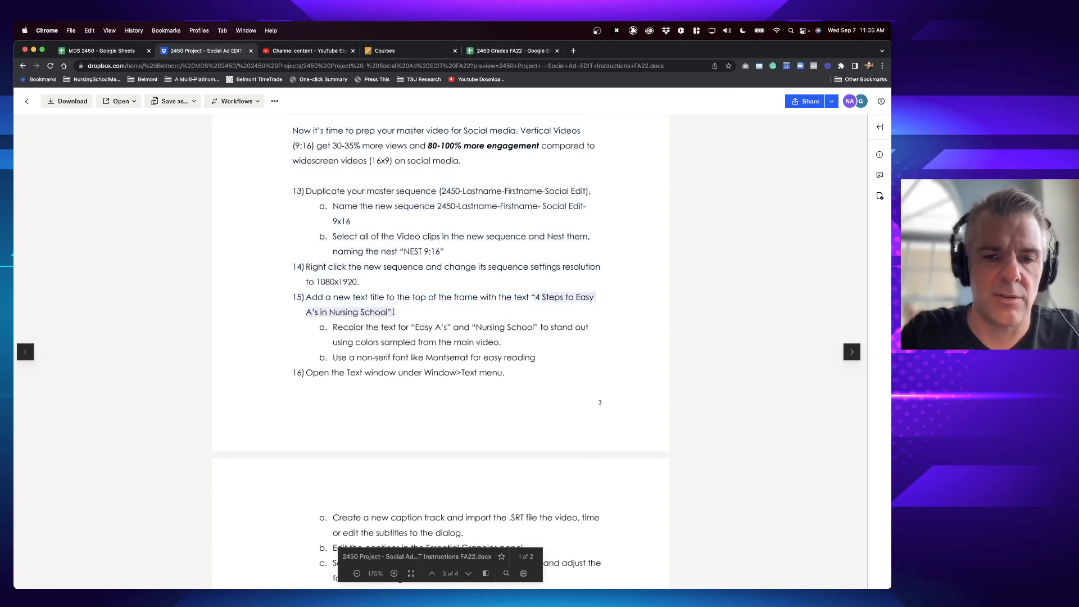
{"action": "left_click", "coordinate": [418, 333]}
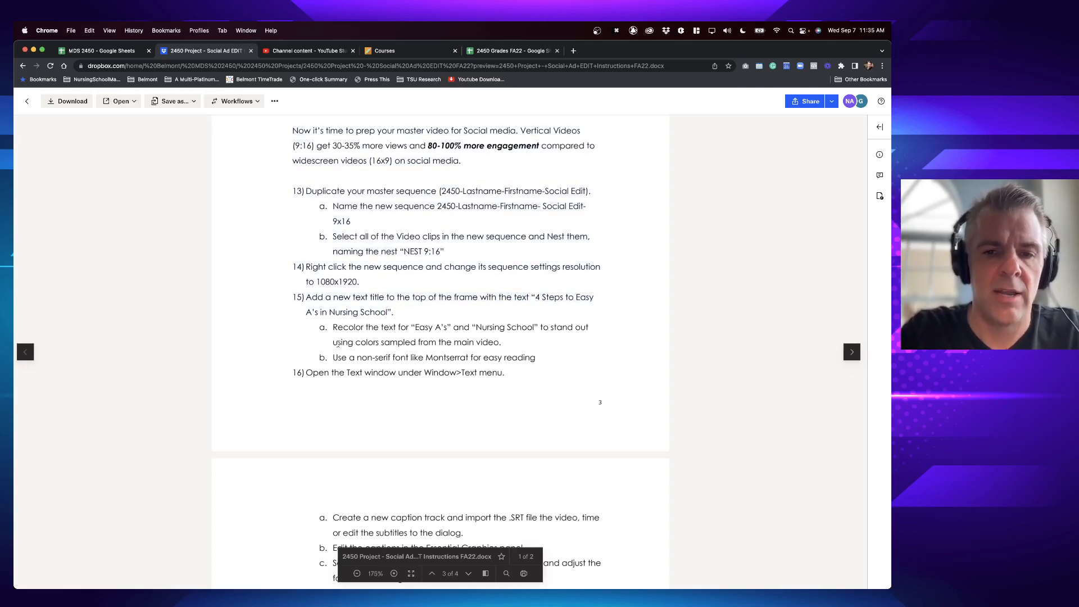
{"action": "key", "text": "super+Tab"}
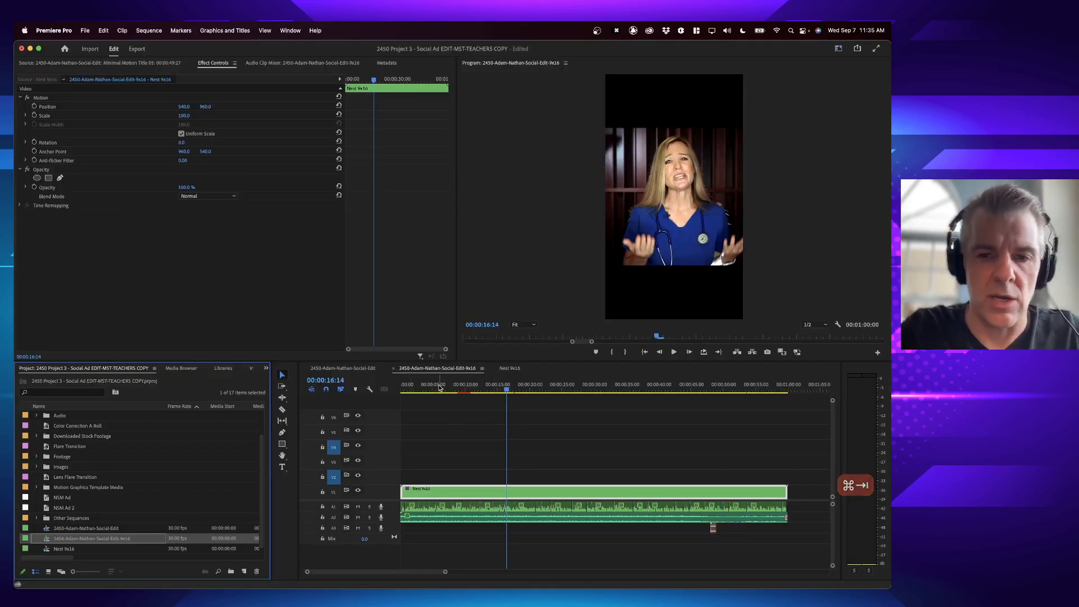
- Move the playhead to the start of the 9x16 sequence and display the Essential Graphics templates
{"action": "left_click_drag", "start_coordinate": [440, 388], "coordinate": [377, 389]}
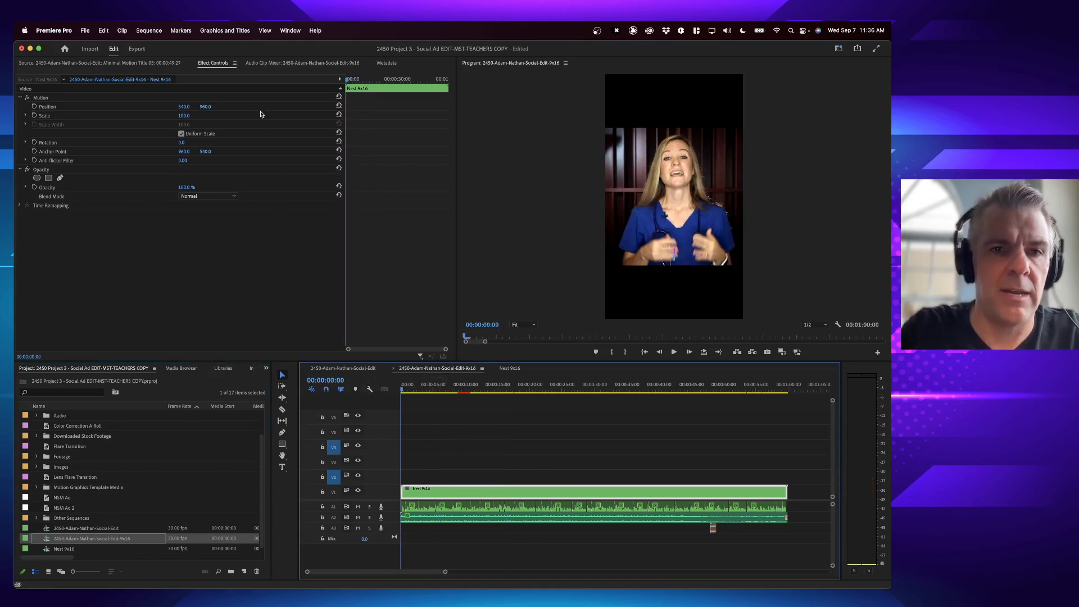
{"action": "left_click", "coordinate": [291, 30]}
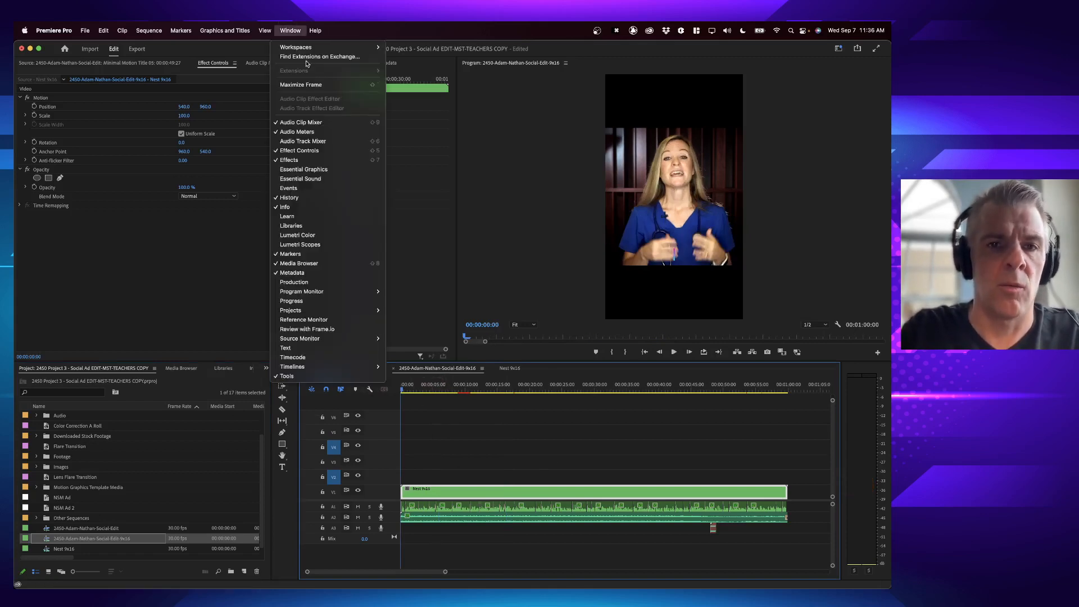
{"action": "left_click", "coordinate": [304, 169]}
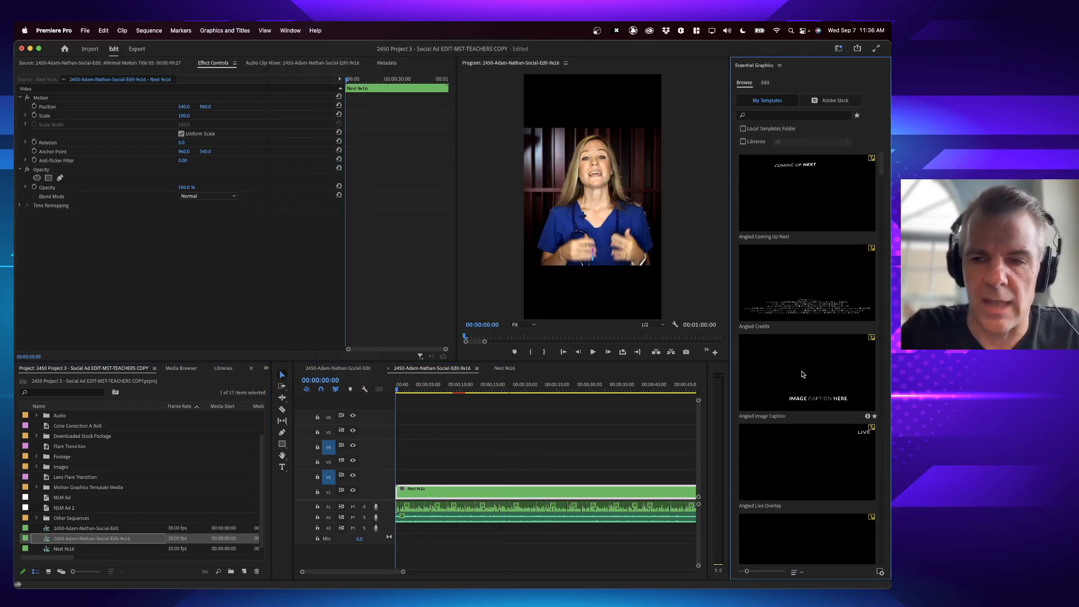
{"action": "scroll", "coordinate": [787, 321], "scroll_direction": "down", "scroll_amount": 10}
{"action": "scroll", "coordinate": [787, 322], "scroll_direction": "down", "scroll_amount": 10}
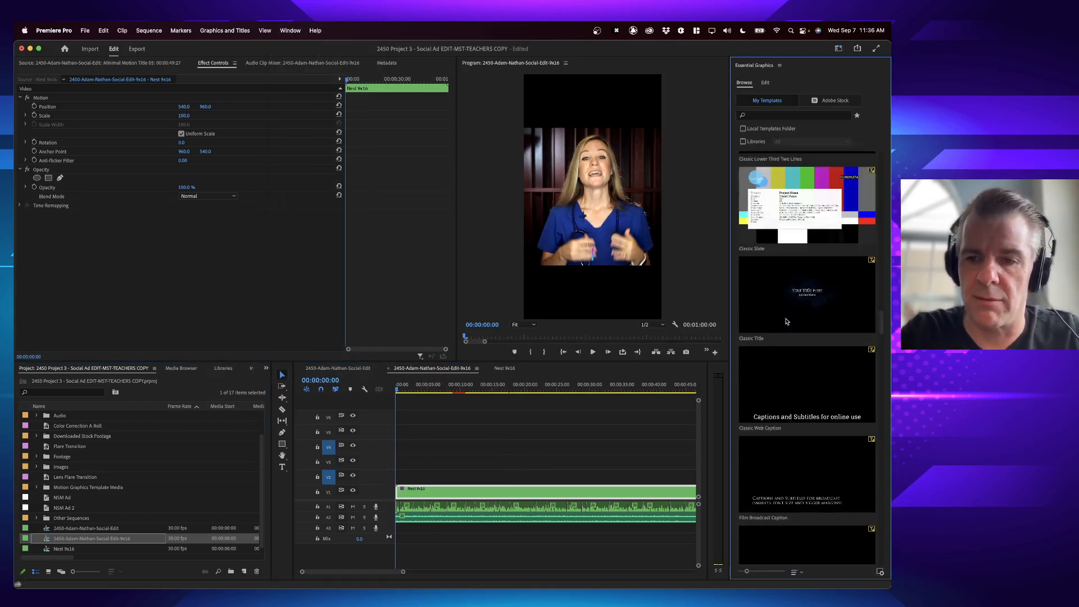
- Inspect the name title around 00:00:02:25 inside Nest 9x16 and return to the parent 9x16 sequence
{"action": "left_click", "coordinate": [498, 369]}
{"action": "left_click", "coordinate": [419, 391]}
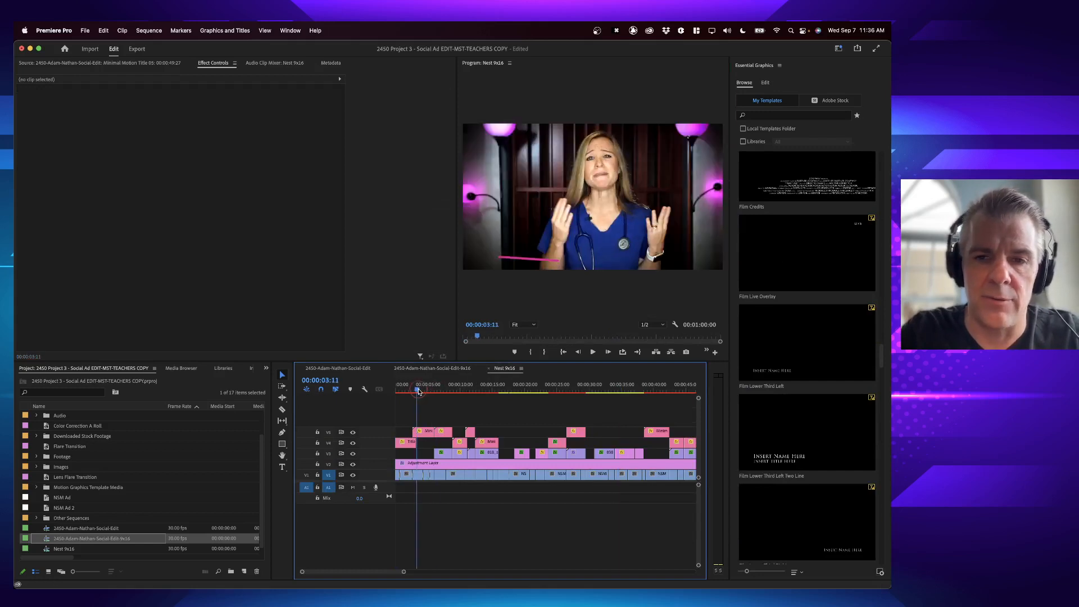
{"action": "mouse_move", "coordinate": [418, 392]}
{"action": "left_mouse_down"}
{"action": "mouse_move", "coordinate": [435, 391]}
{"action": "mouse_move", "coordinate": [414, 391]}
{"action": "left_mouse_up"}
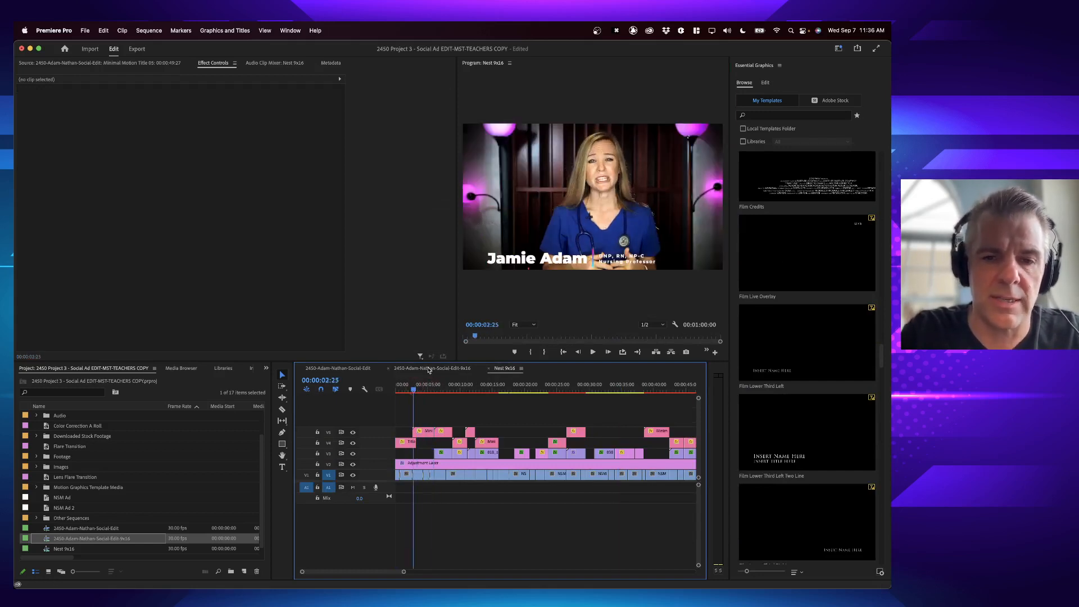
{"action": "left_click", "coordinate": [417, 369]}
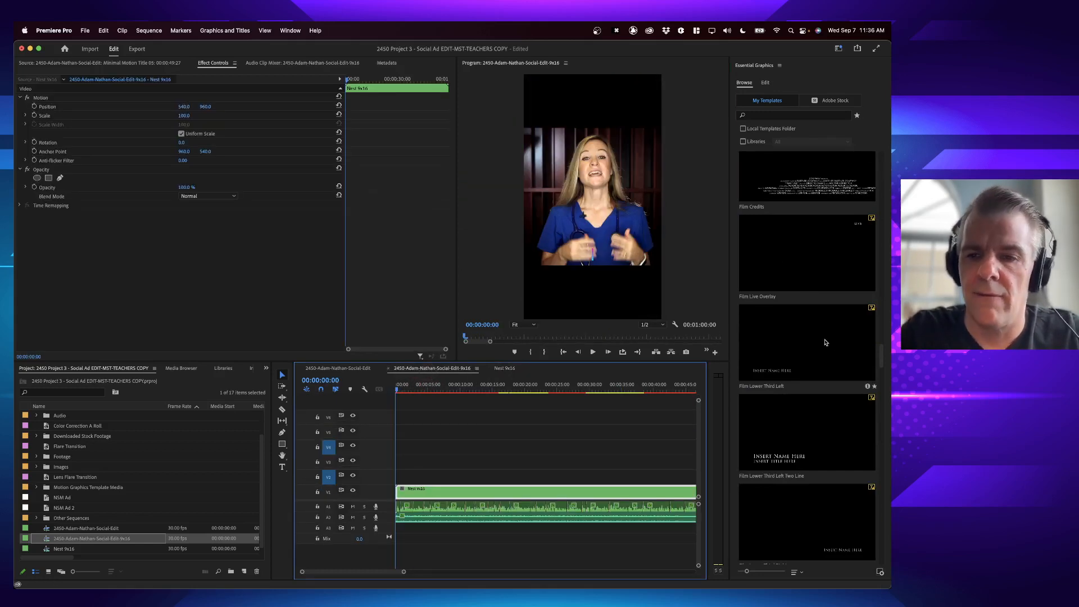
- Find the Basic Title template by searching for "basic" and place it on track V2 at the start of the sequence
{"action": "scroll", "coordinate": [817, 366], "scroll_direction": "down", "scroll_amount": 5}
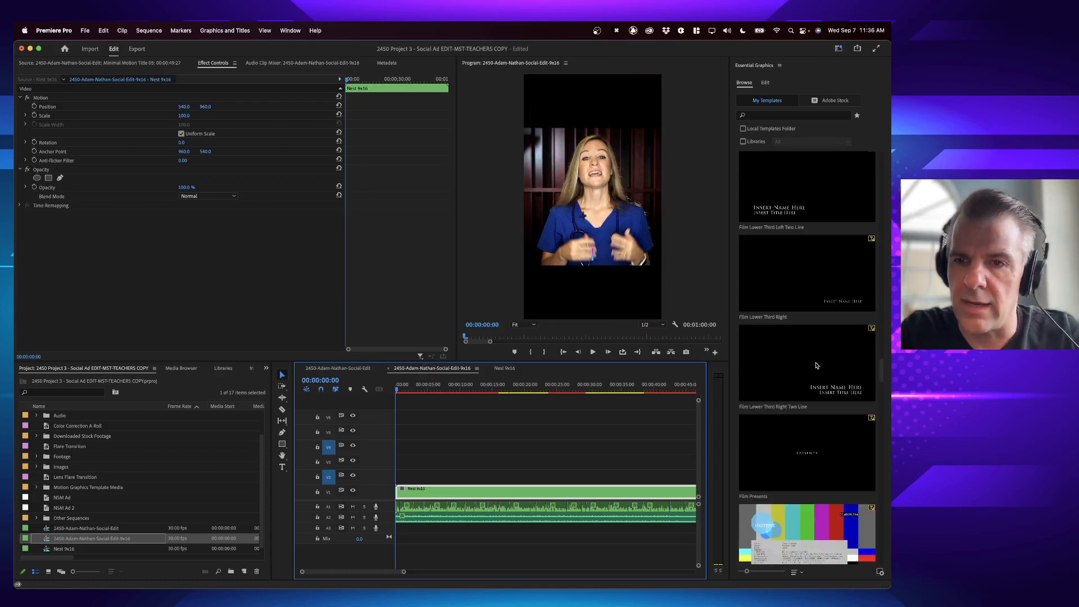
{"action": "left_click", "coordinate": [768, 118]}
{"action": "type", "text": "basic"}
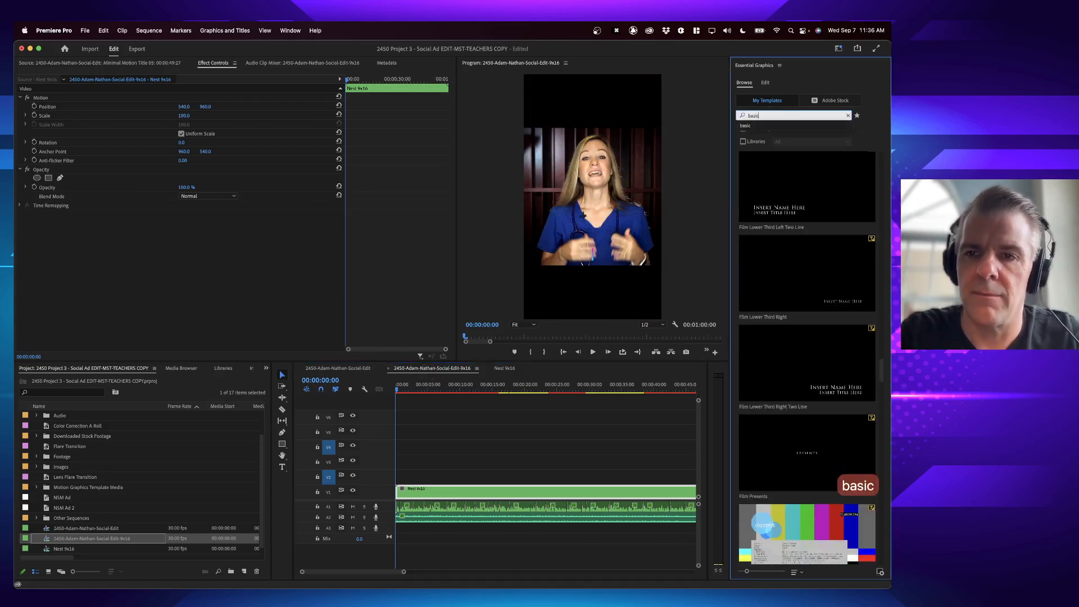
{"action": "key", "text": "Return"}
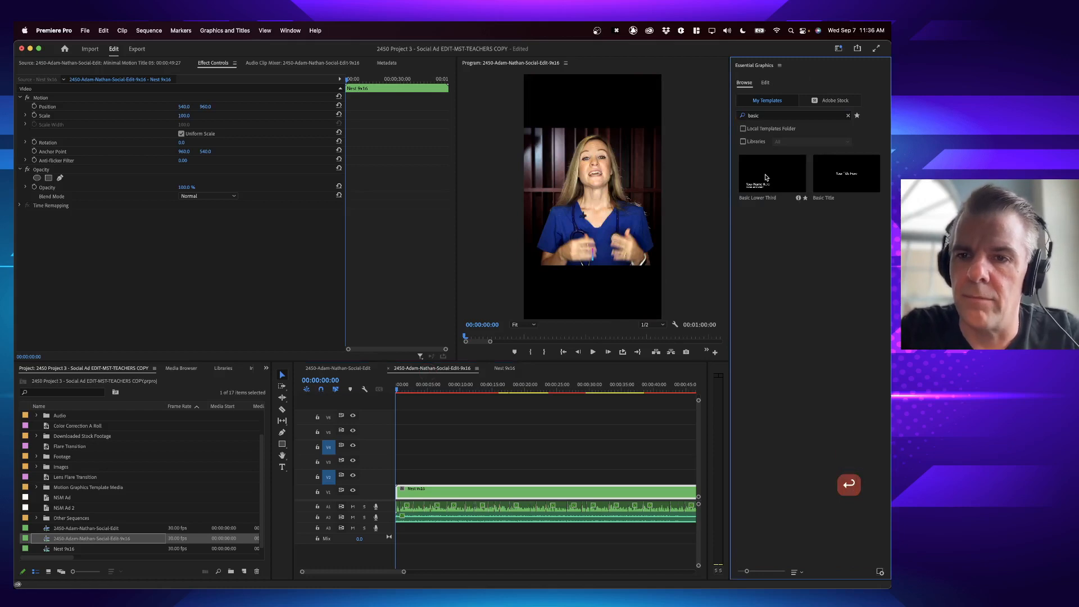
{"action": "left_click_drag", "start_coordinate": [850, 174], "coordinate": [399, 477]}
{"action": "left_click", "coordinate": [414, 390]}
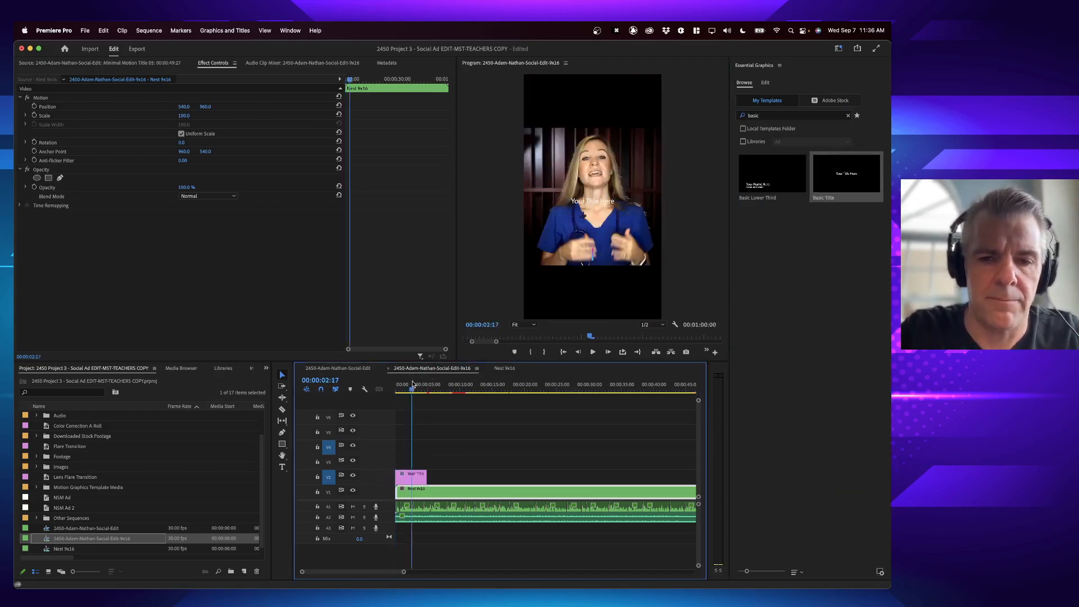
- Replace the title's placeholder text with "4 Steps to Easy A's" and "In Nursing School" on two lines, keeping the title clip selected
{"action": "left_click", "coordinate": [415, 478]}
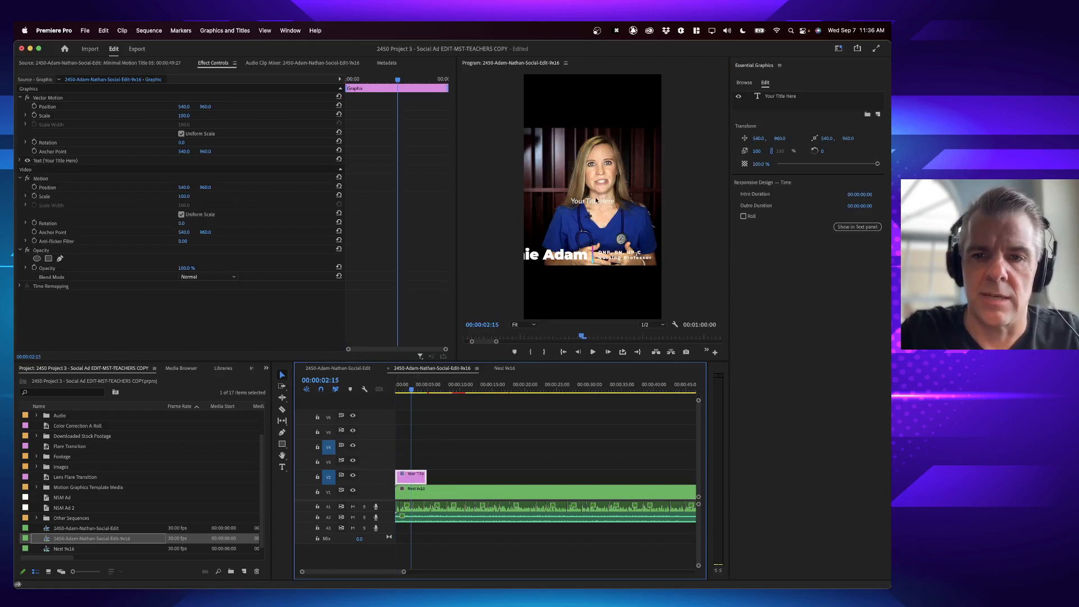
{"action": "double_click", "coordinate": [414, 478]}
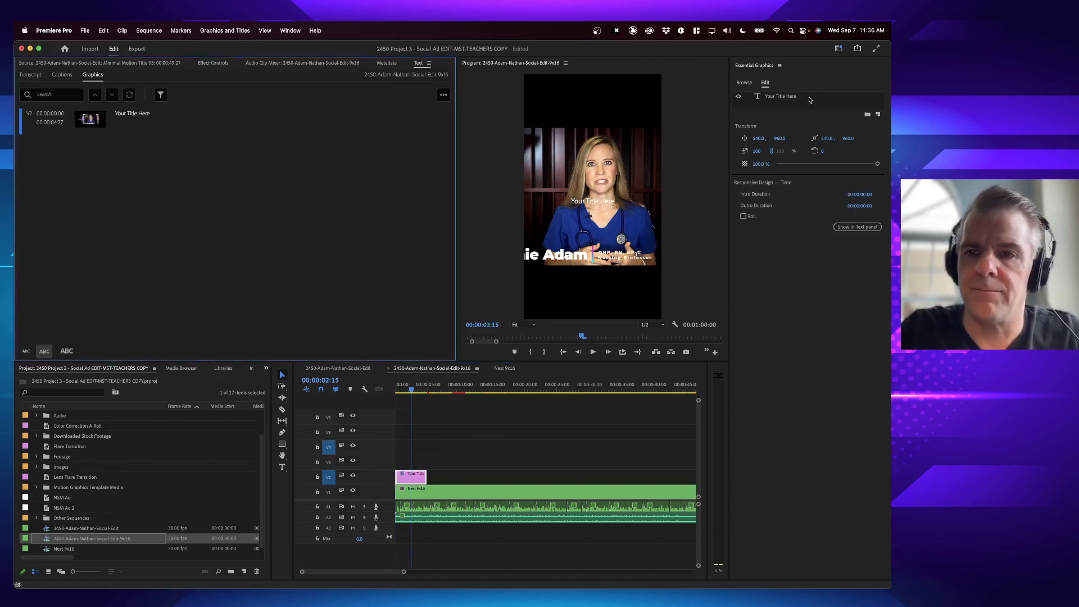
{"action": "double_click", "coordinate": [795, 98]}
{"action": "left_click", "coordinate": [600, 101]}
{"action": "type", "text": "4 "}
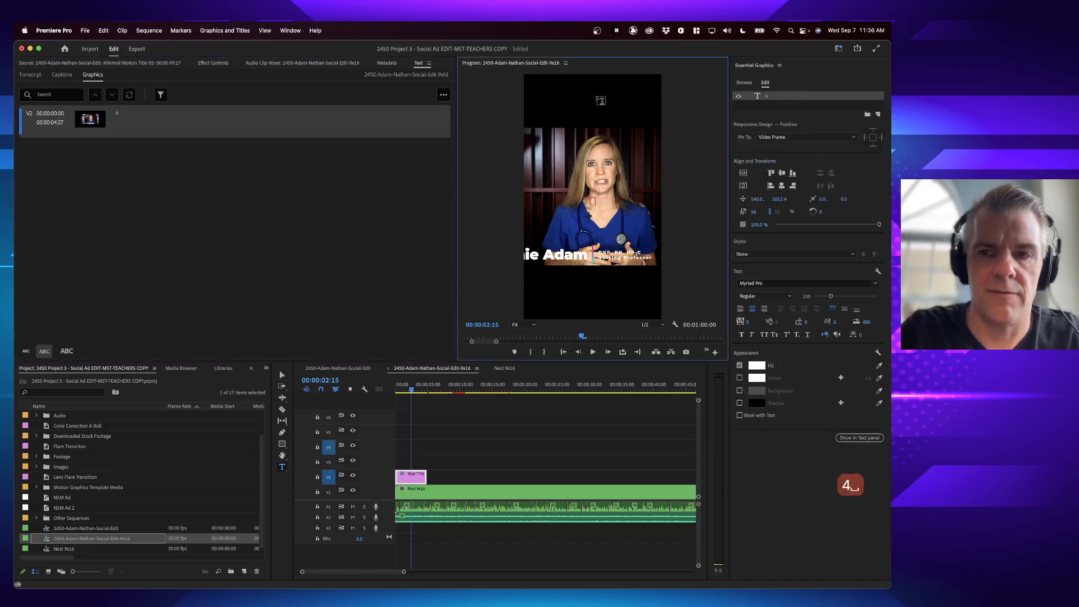
{"action": "type", "text": "Steps to Easy "}
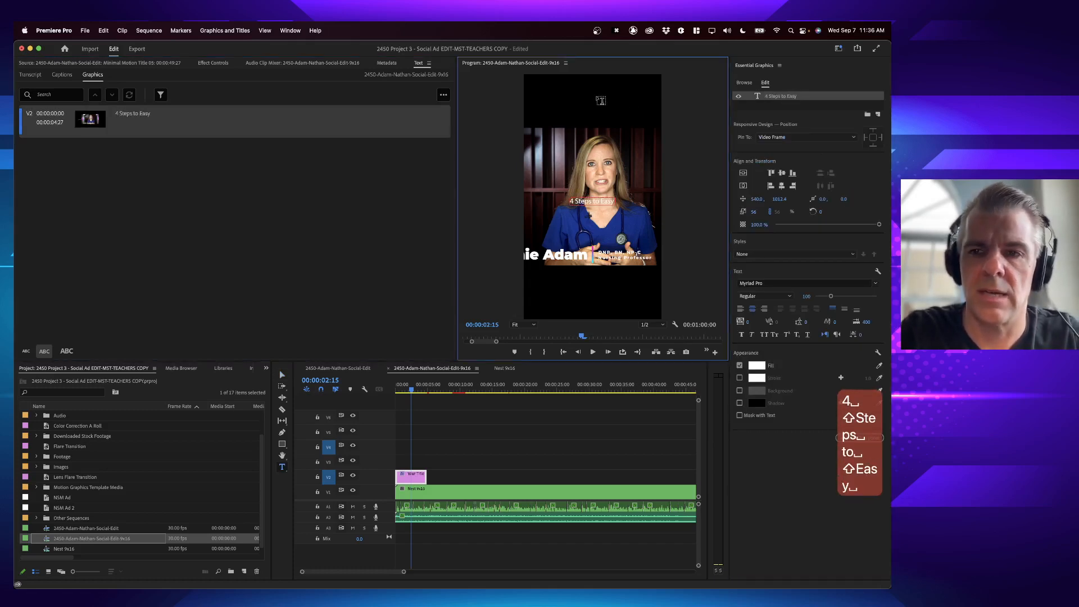
{"action": "type", "text": "A's"}
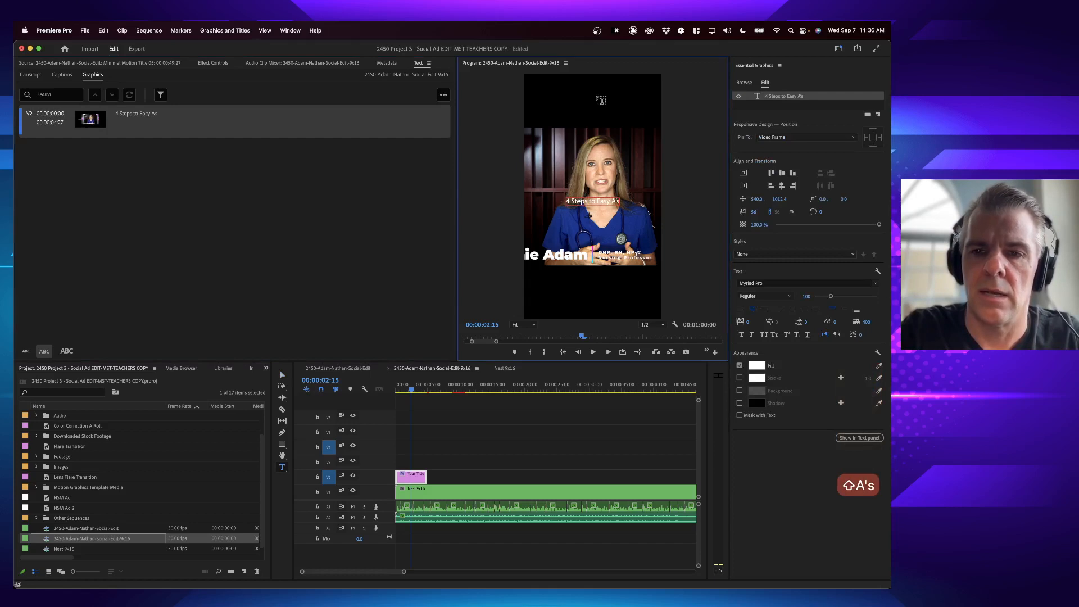
{"action": "key", "text": "Return"}
{"action": "type", "text": "In Nursing"}
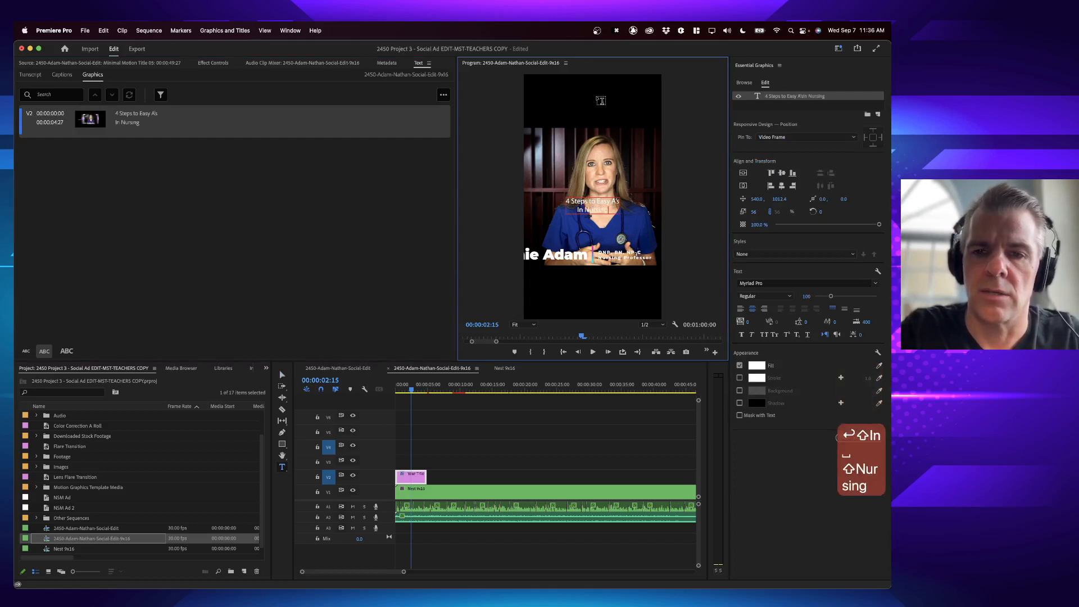
{"action": "type", "text": " School"}
{"action": "key", "text": "Return"}
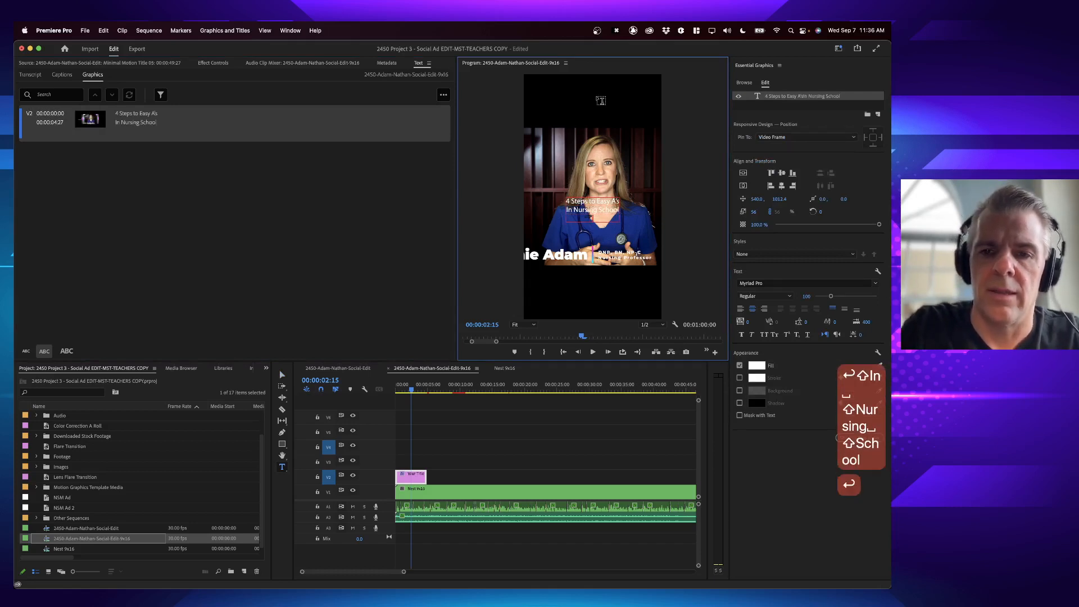
{"action": "left_click", "coordinate": [420, 442]}
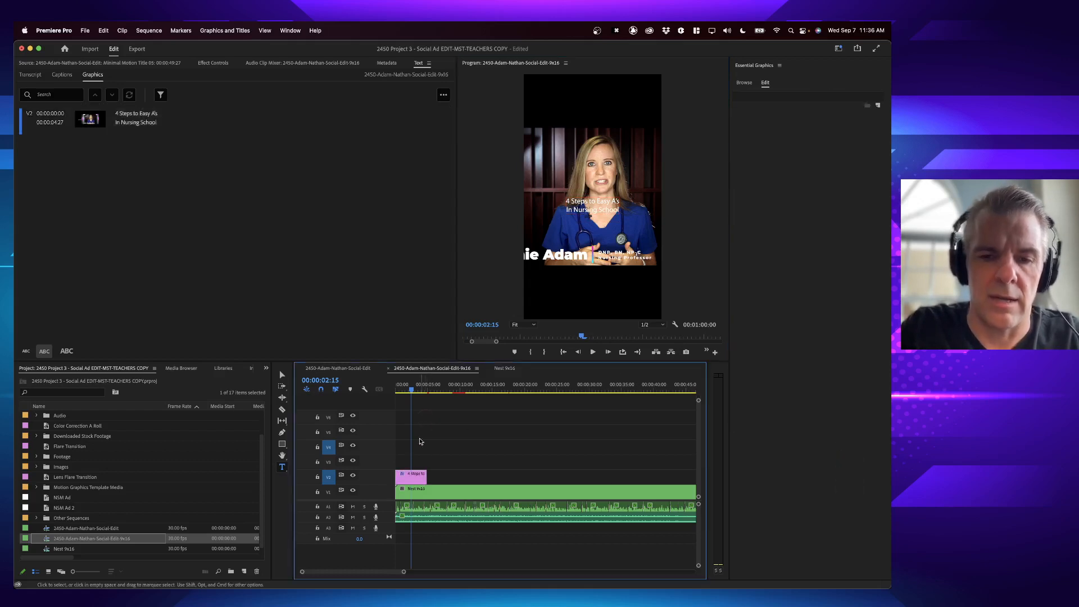
{"action": "left_click", "coordinate": [413, 477]}
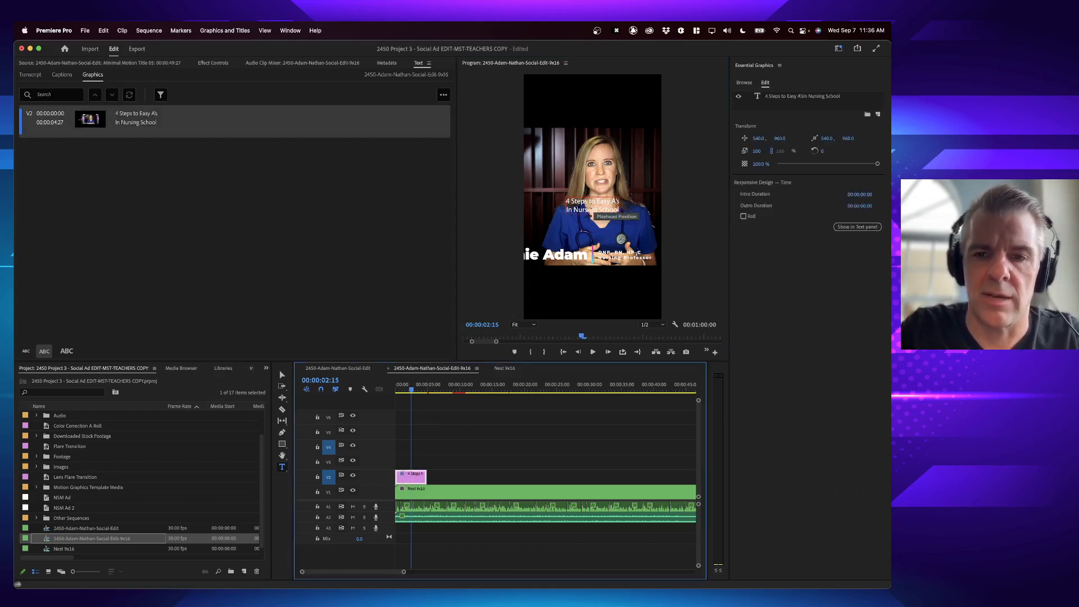
- Move the title into the black area above the footage and enlarge it to a scale of about 124%
{"action": "key", "text": "v"}
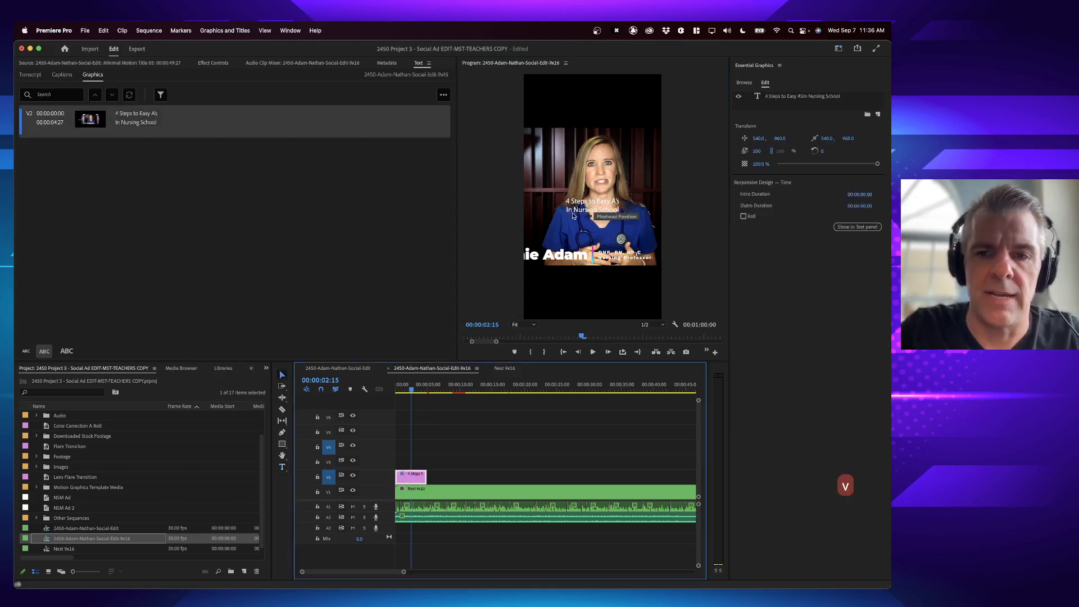
{"action": "left_click", "coordinate": [578, 210]}
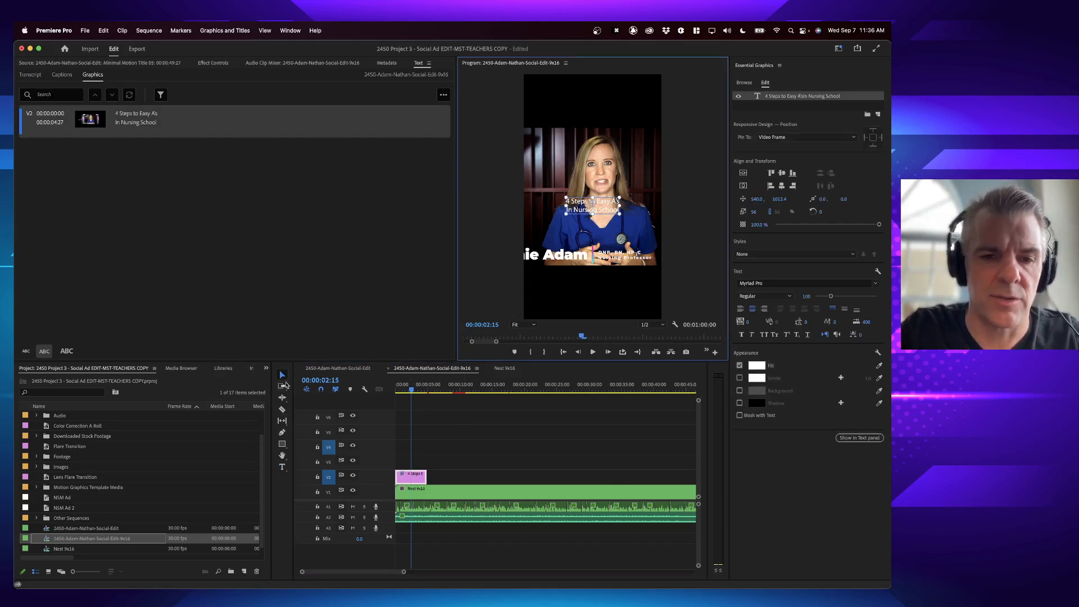
{"action": "left_click_drag", "start_coordinate": [606, 210], "coordinate": [618, 102]}
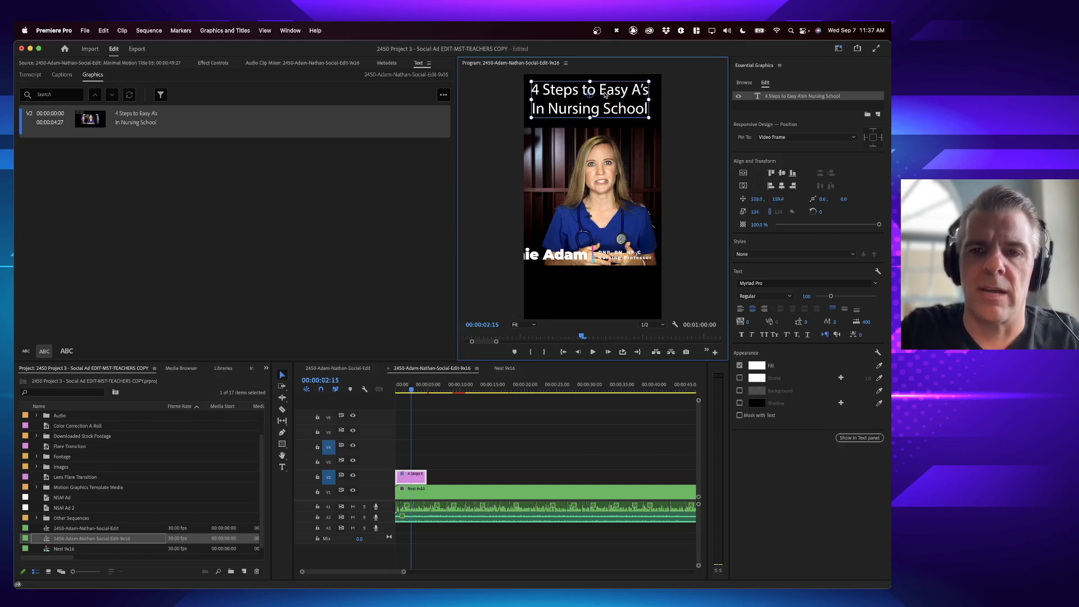
- Set the font size of the word "to" in the title's first line to 60
{"action": "double_click", "coordinate": [604, 92]}
{"action": "double_click", "coordinate": [586, 90]}
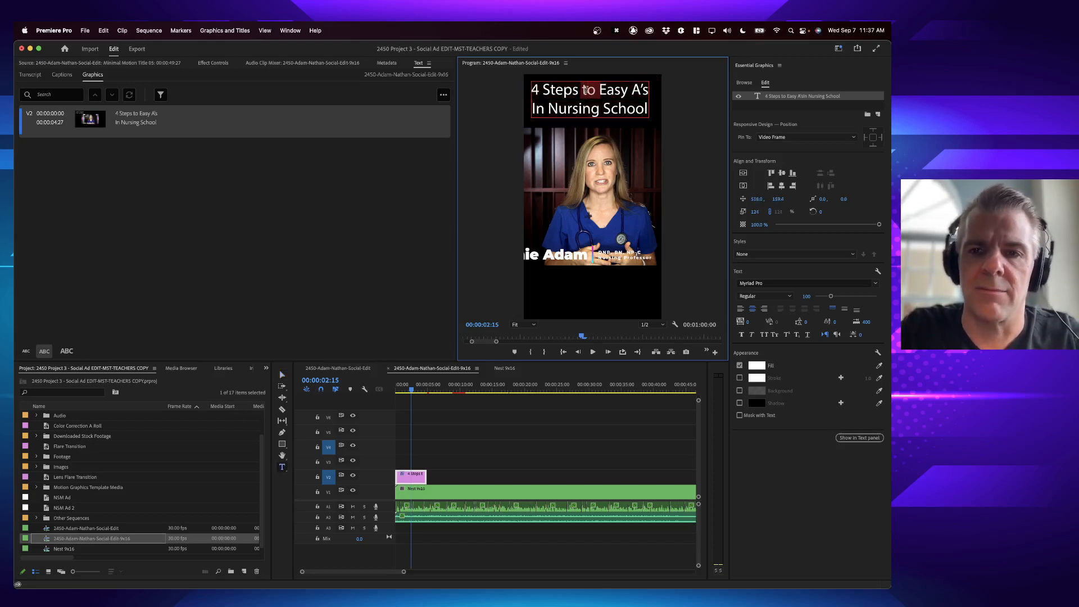
{"action": "left_click", "coordinate": [804, 295]}
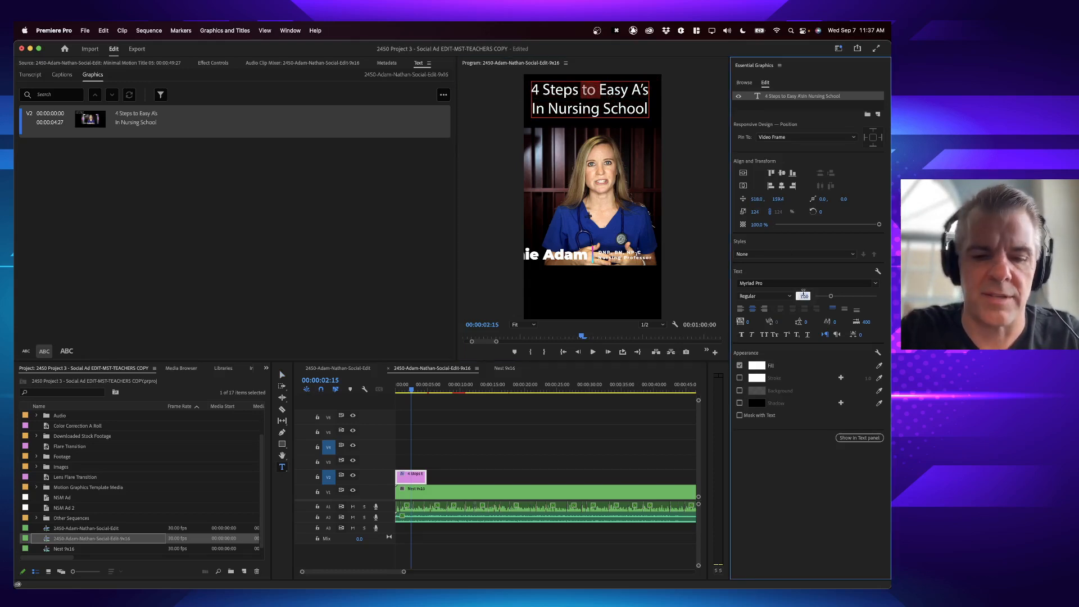
{"action": "type", "text": "60"}
{"action": "key", "text": "Return"}
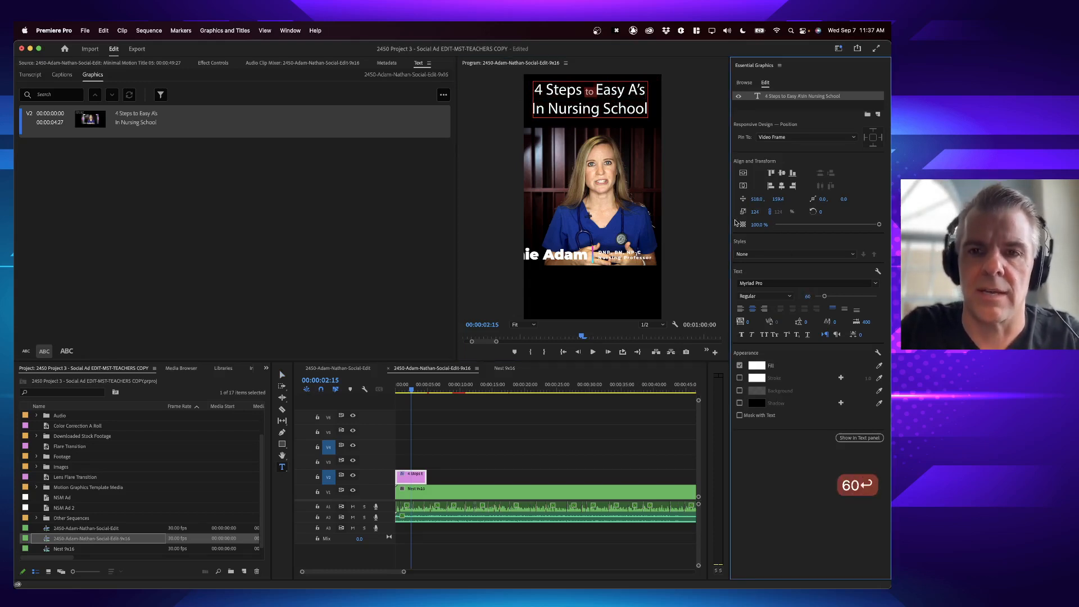
- Set the font size of the word "In" in the title's second line to 60
{"action": "double_click", "coordinate": [539, 109]}
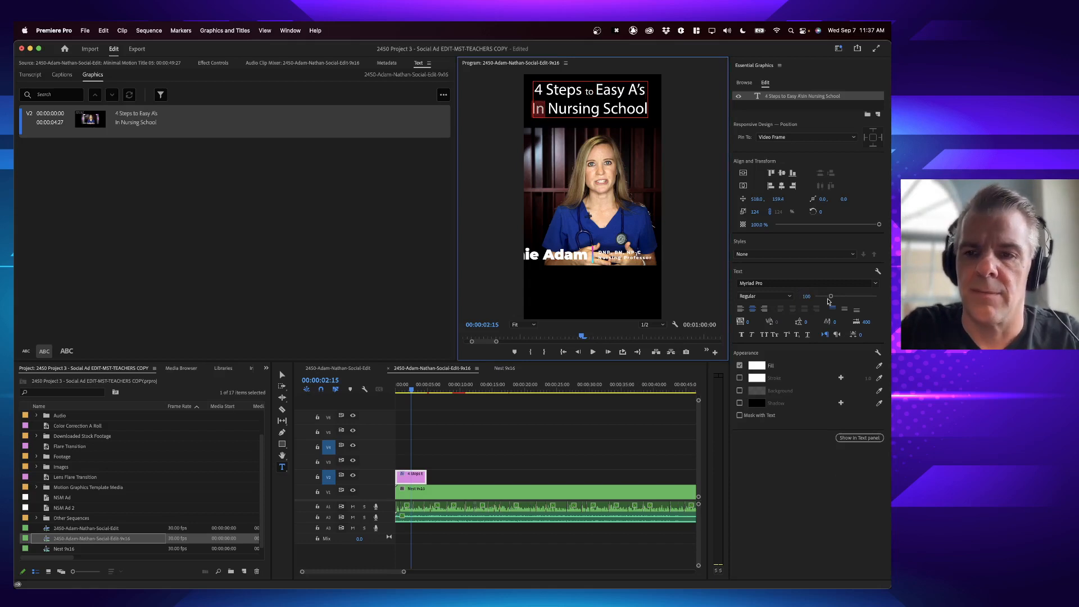
{"action": "left_click", "coordinate": [804, 296]}
{"action": "type", "text": "60"}
{"action": "key", "text": "Return"}
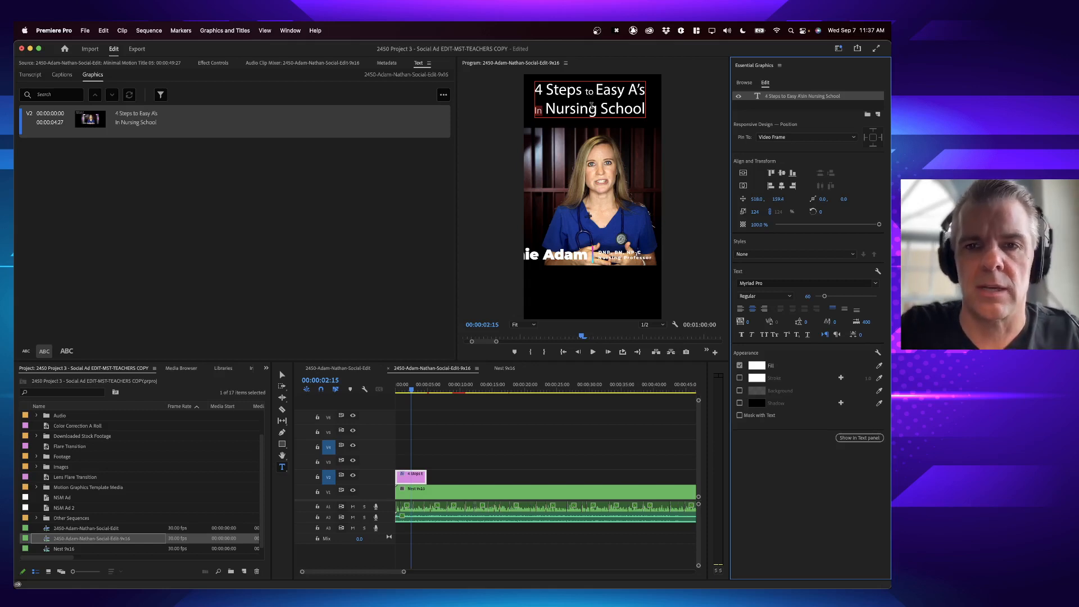
{"action": "double_click", "coordinate": [573, 107]}
{"action": "left_click", "coordinate": [617, 108]}
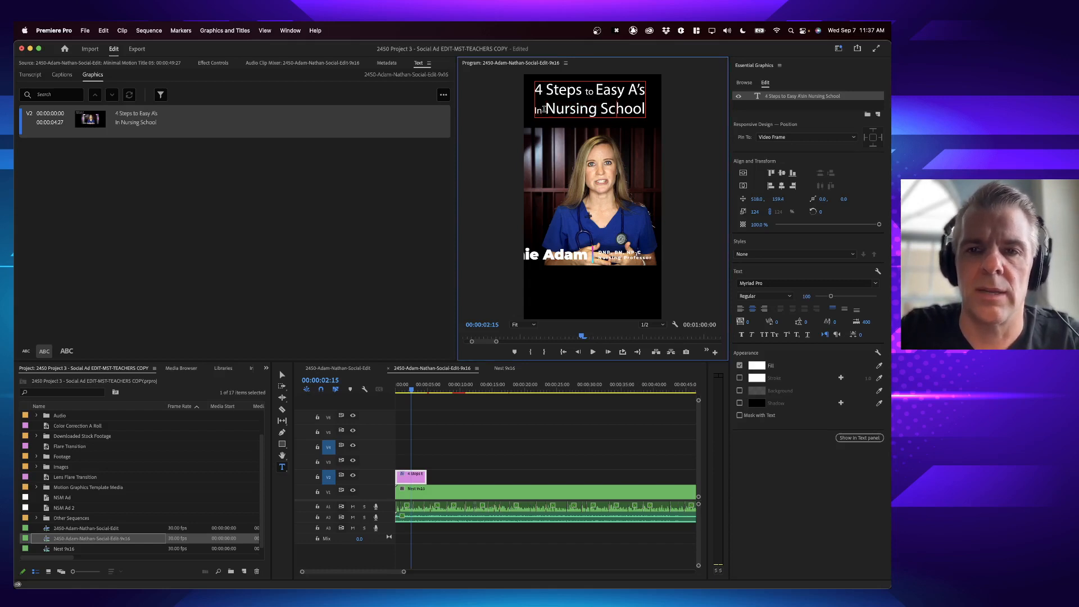
{"action": "left_click_drag", "start_coordinate": [545, 110], "coordinate": [525, 111]}
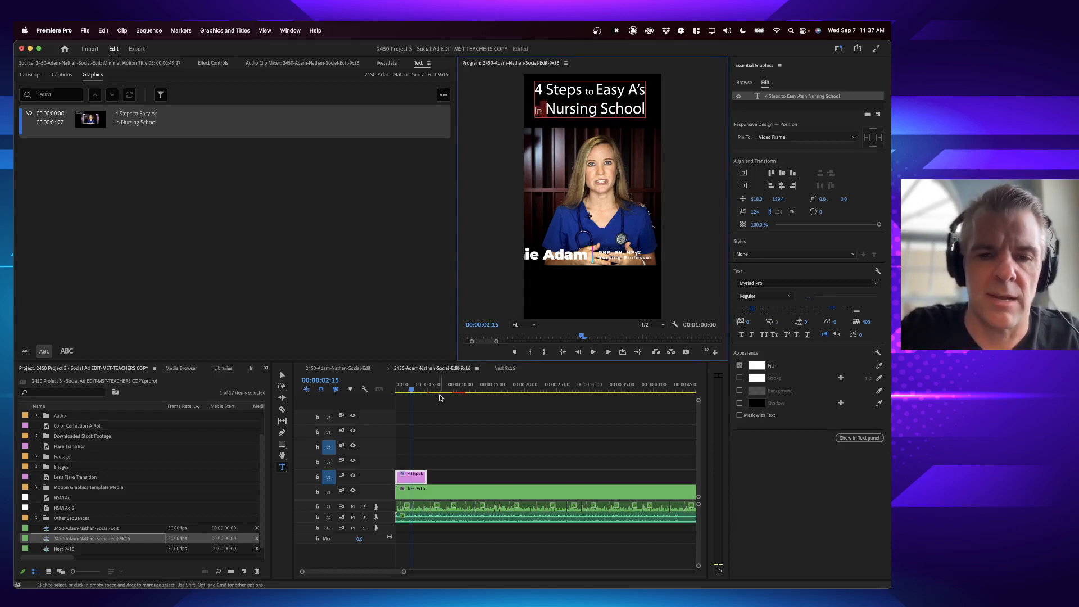
{"action": "left_click", "coordinate": [437, 412]}
- Copy the hex code of the pink line colour from the "STUDYING LESS" title in the original Social-Edit sequence
{"action": "left_click", "coordinate": [365, 369]}
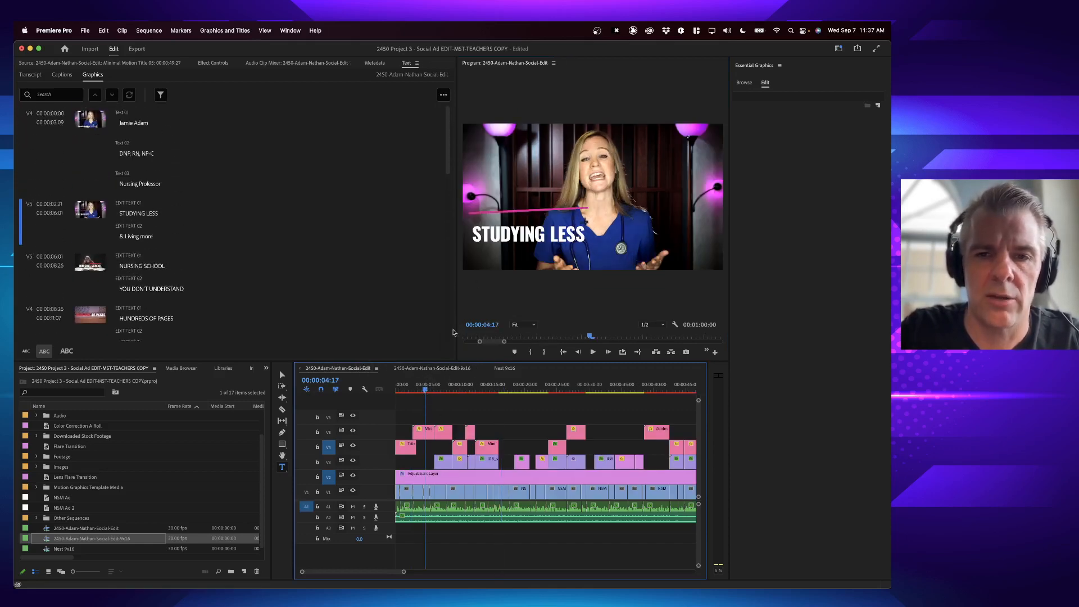
{"action": "left_click", "coordinate": [425, 433]}
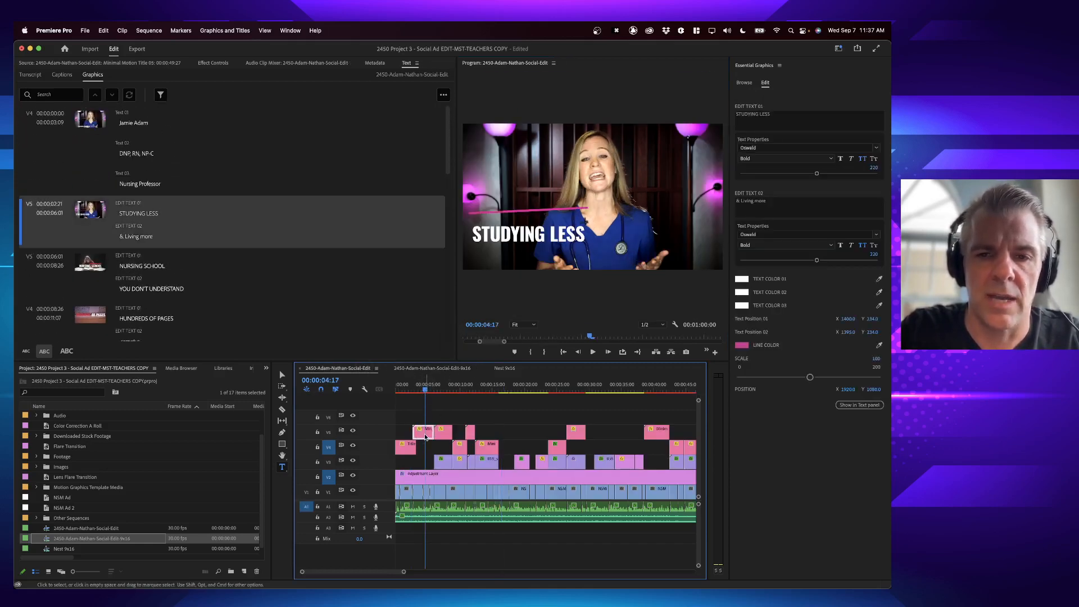
{"action": "left_click", "coordinate": [742, 346]}
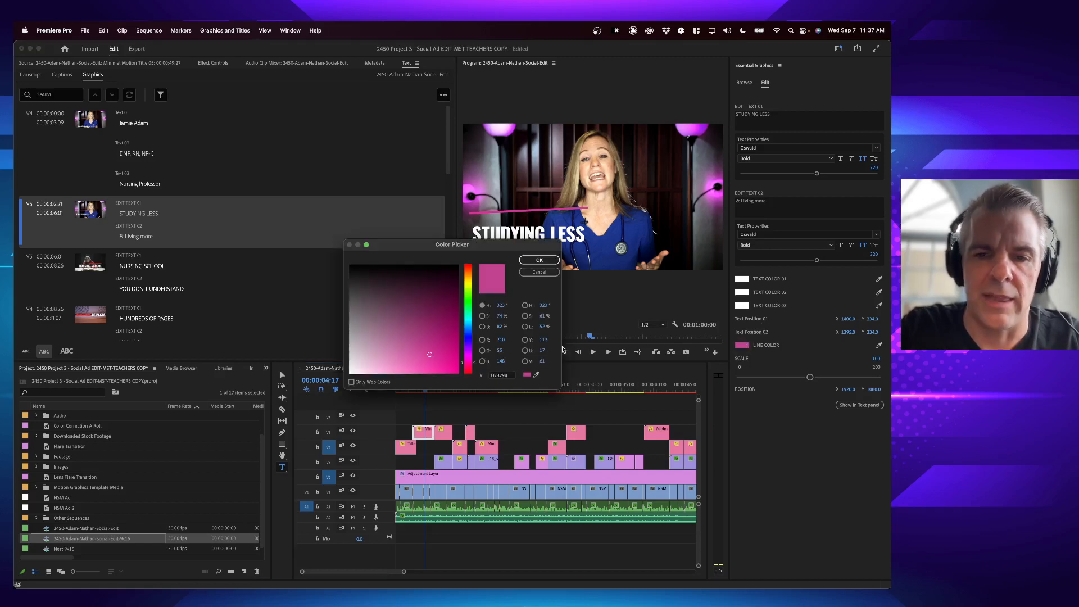
{"action": "double_click", "coordinate": [504, 377]}
{"action": "key", "text": "super+c"}
{"action": "left_click", "coordinate": [539, 261]}
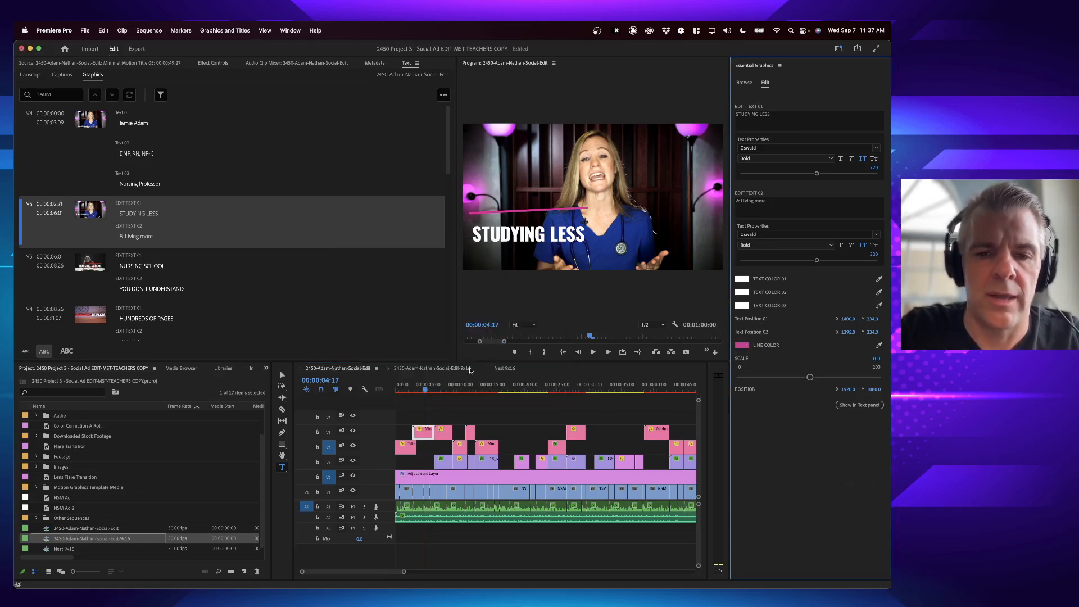
- Apply the copied pink hex code as the fill of the word "to" in the 9x16 sequence's title
{"action": "left_click", "coordinate": [470, 369]}
{"action": "left_click", "coordinate": [589, 91]}
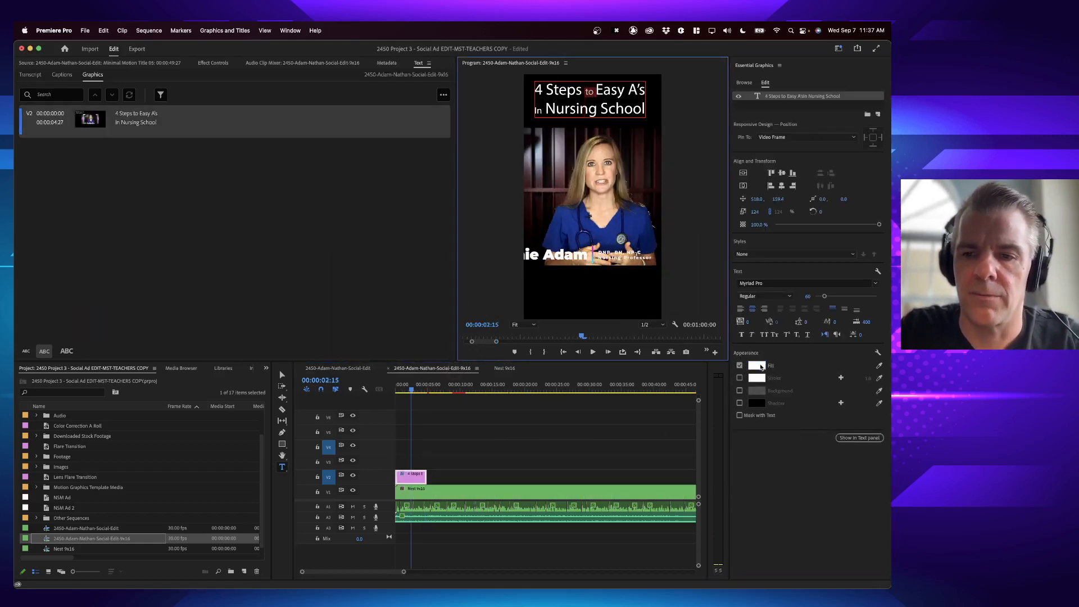
{"action": "left_click", "coordinate": [757, 366]}
{"action": "double_click", "coordinate": [509, 380]}
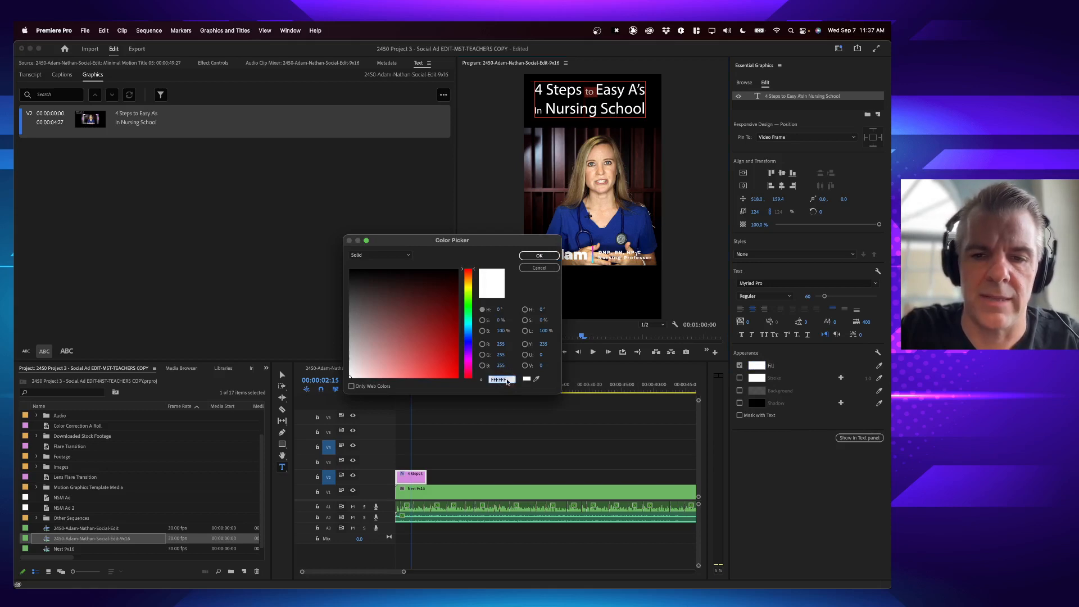
{"action": "key", "text": "super+v"}
{"action": "key", "text": "Return"}
- Fill the word "In" with the copied pink hex code and deselect the title
{"action": "double_click", "coordinate": [539, 110]}
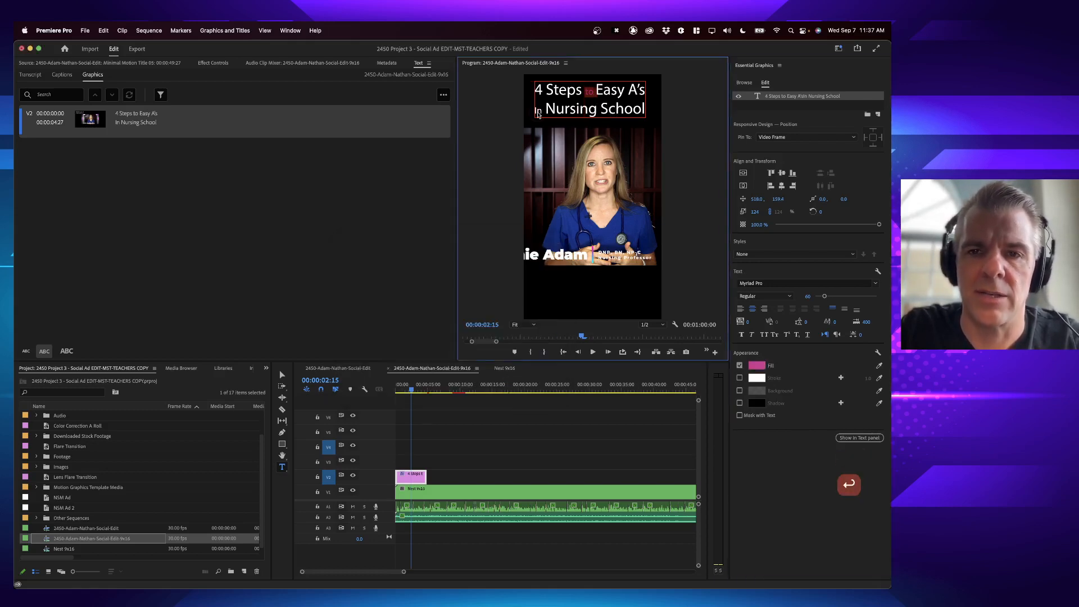
{"action": "left_click", "coordinate": [763, 378]}
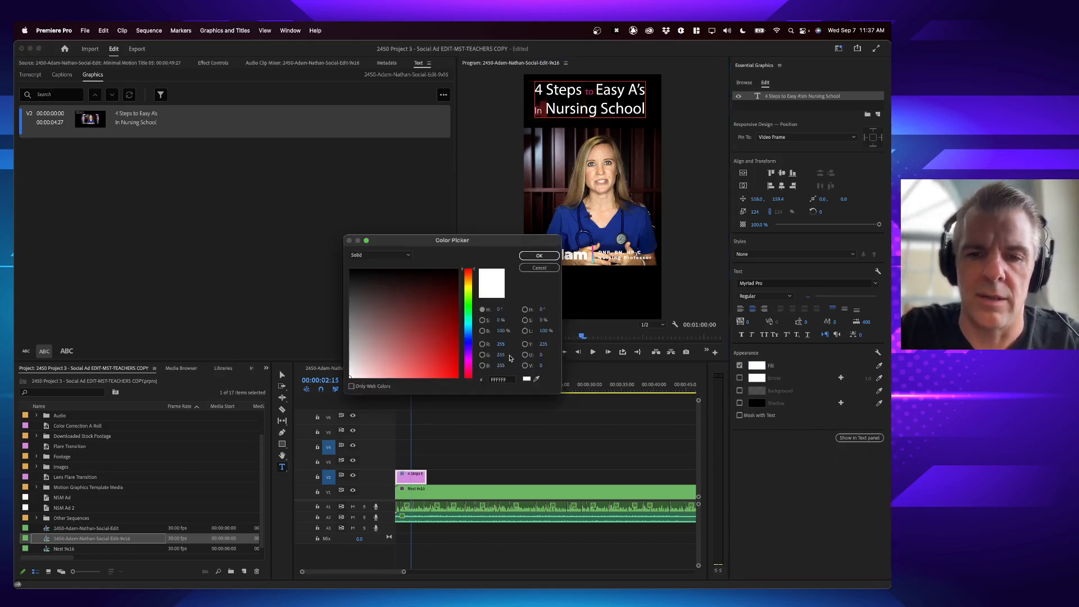
{"action": "double_click", "coordinate": [503, 380]}
{"action": "key", "text": "super+v"}
{"action": "key", "text": "Return"}
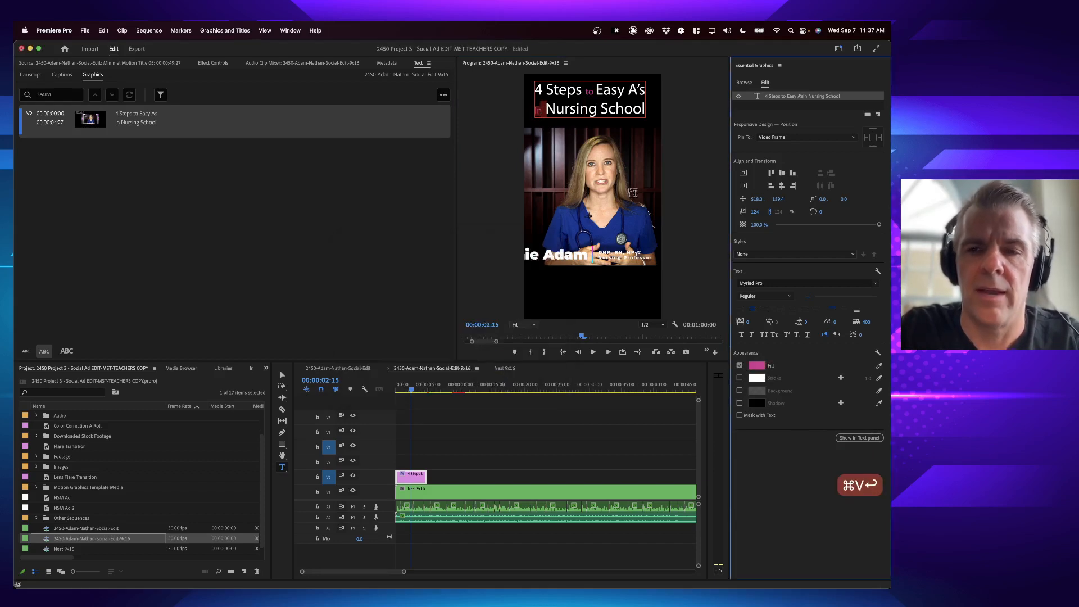
{"action": "left_click", "coordinate": [588, 91]}
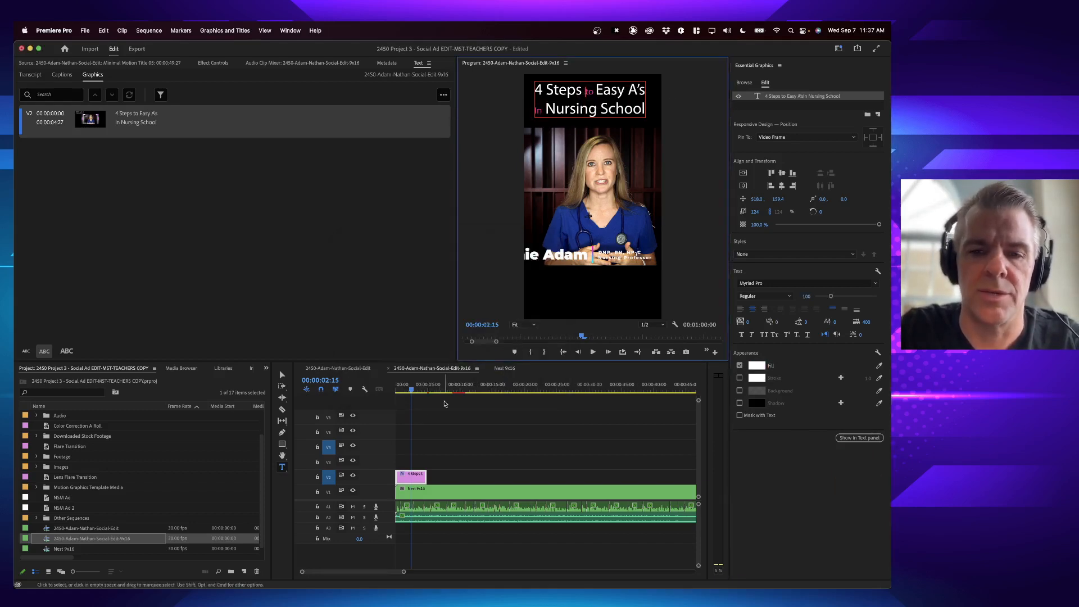
{"action": "left_click", "coordinate": [419, 408]}
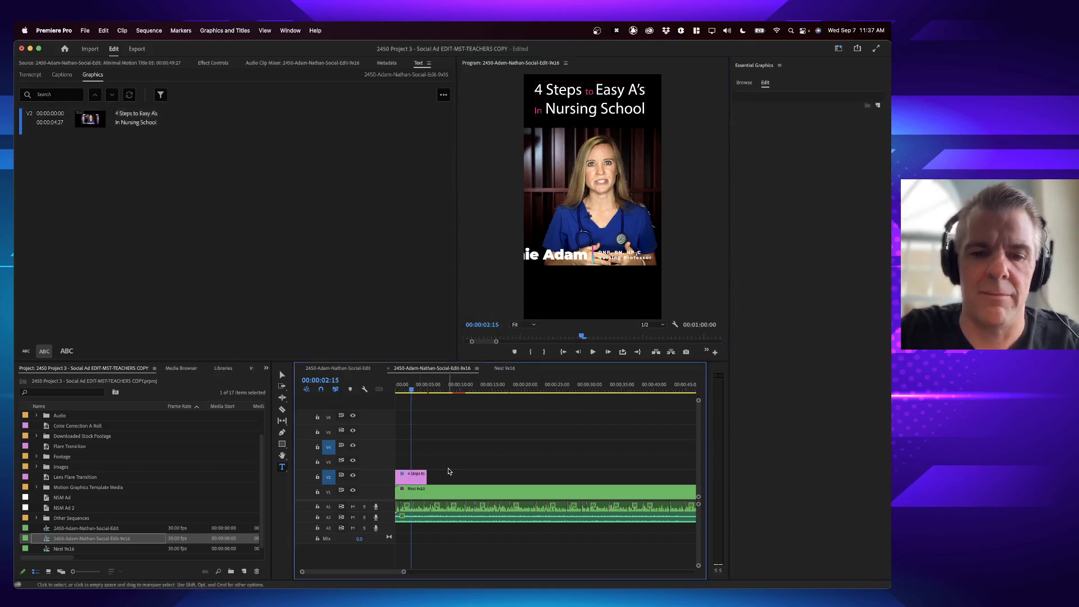
- Lengthen the title clip on V2 so it ends at about 00:00:19:27, and fit the whole sequence in the timeline
{"action": "left_click_drag", "start_coordinate": [426, 477], "coordinate": [522, 476]}
{"action": "key", "text": "minus"}
{"action": "key", "text": "minus"}
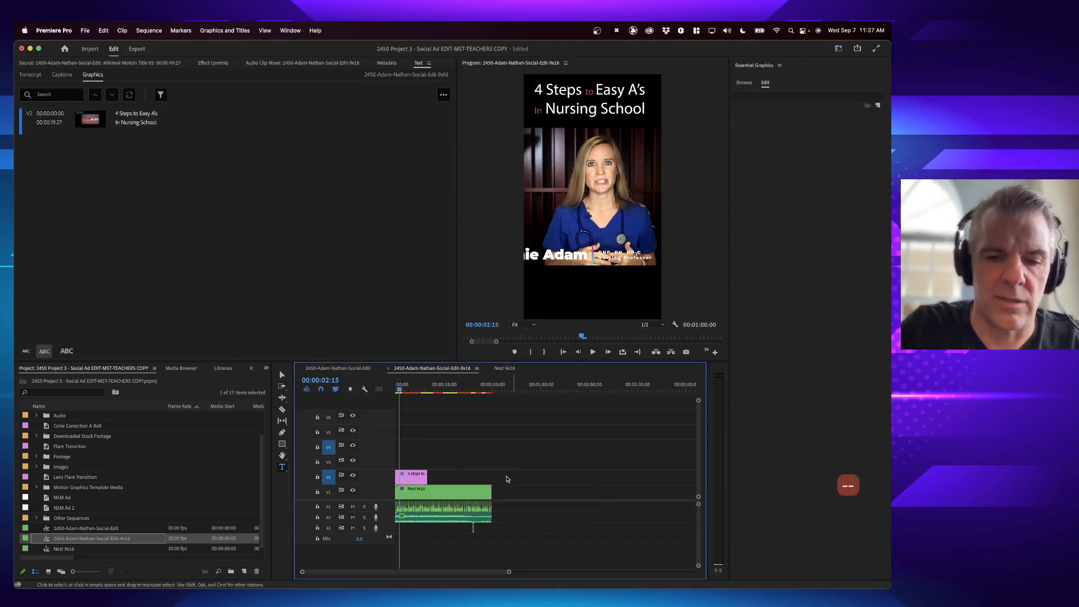
{"action": "key", "text": "equal"}
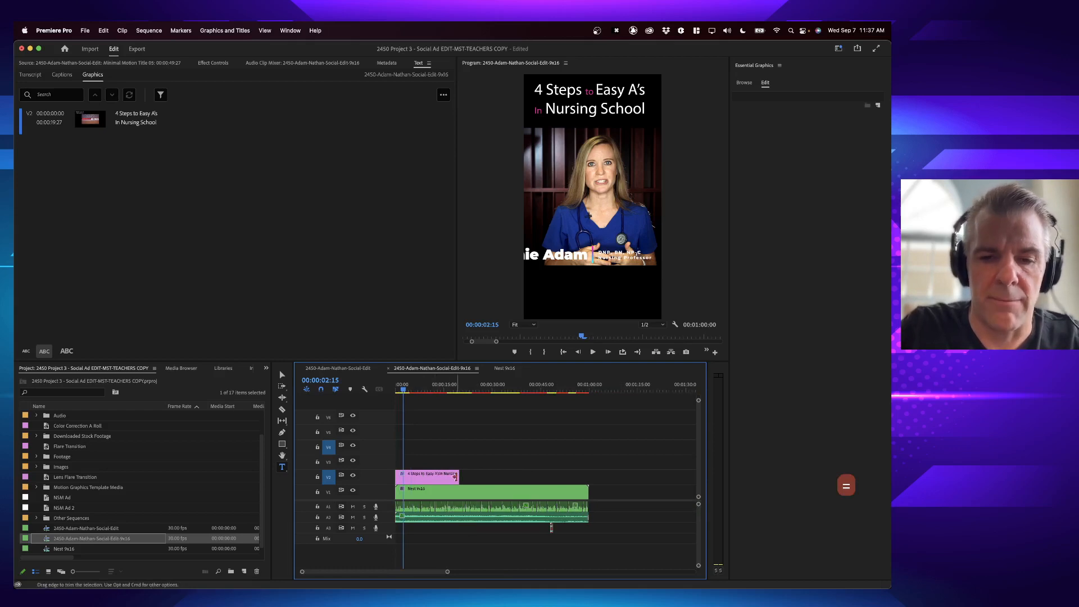
- Place the playhead at the end of the nest, 00:00:59:26, and extend the title clip to it, undoing and repeating the extension once
{"action": "key", "text": "Down"}
{"action": "key", "text": "Down"}
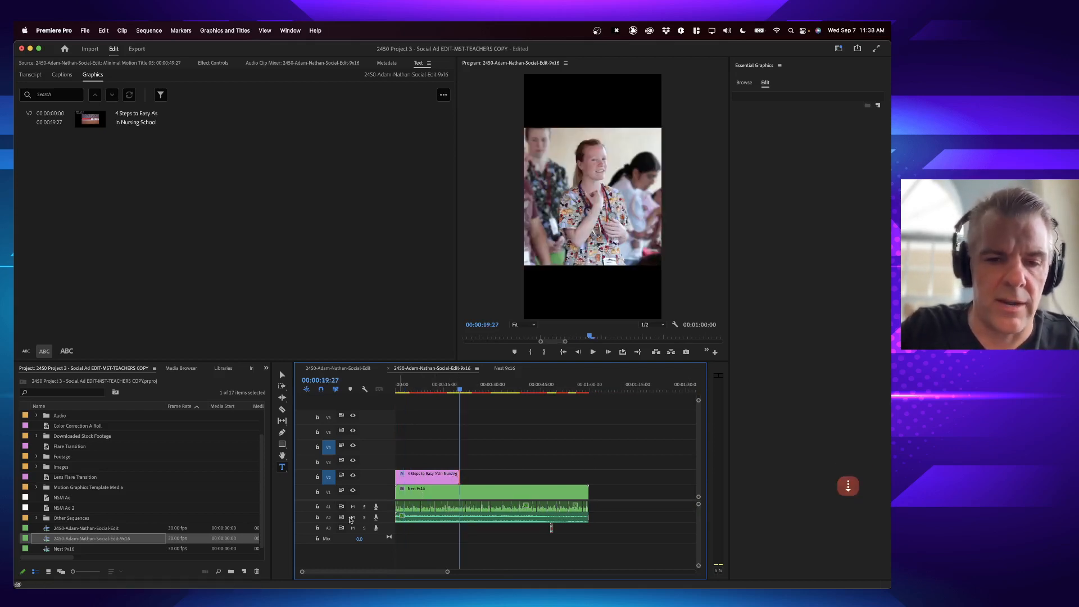
{"action": "left_click", "coordinate": [328, 507]}
{"action": "key", "text": "Down"}
{"action": "key", "text": "Down"}
{"action": "key", "text": "Down"}
{"action": "key", "text": "Down"}
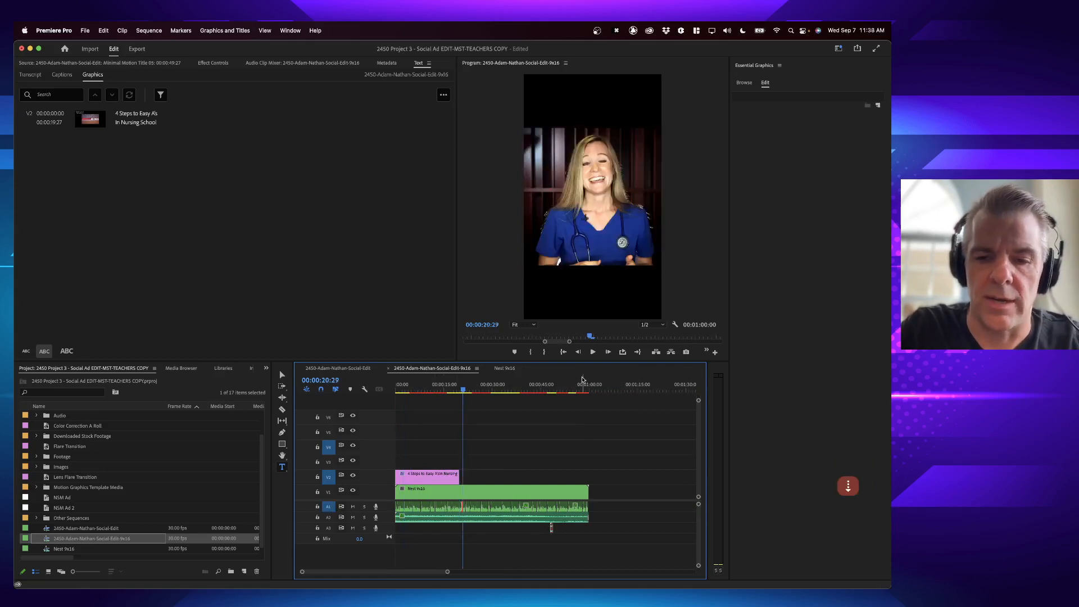
{"action": "key", "text": "Down"}
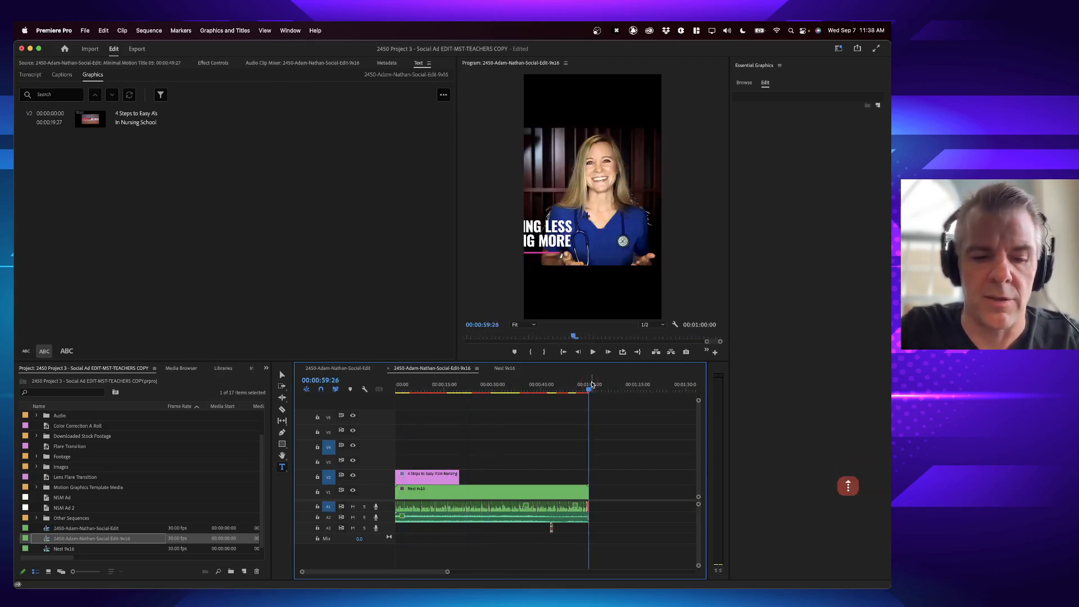
{"action": "key", "text": "e"}
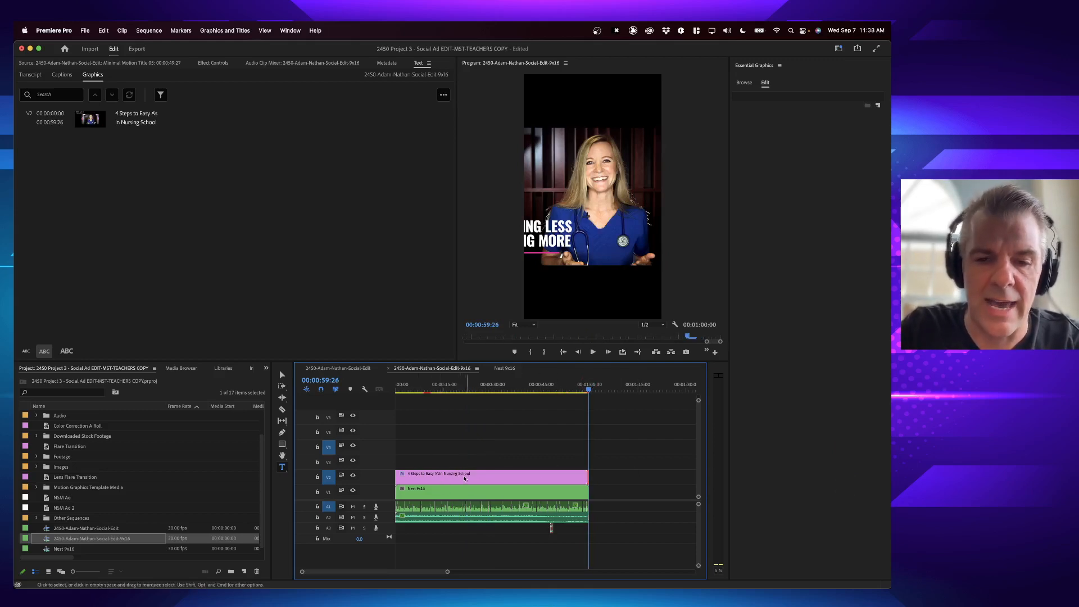
{"action": "key", "text": "super+z"}
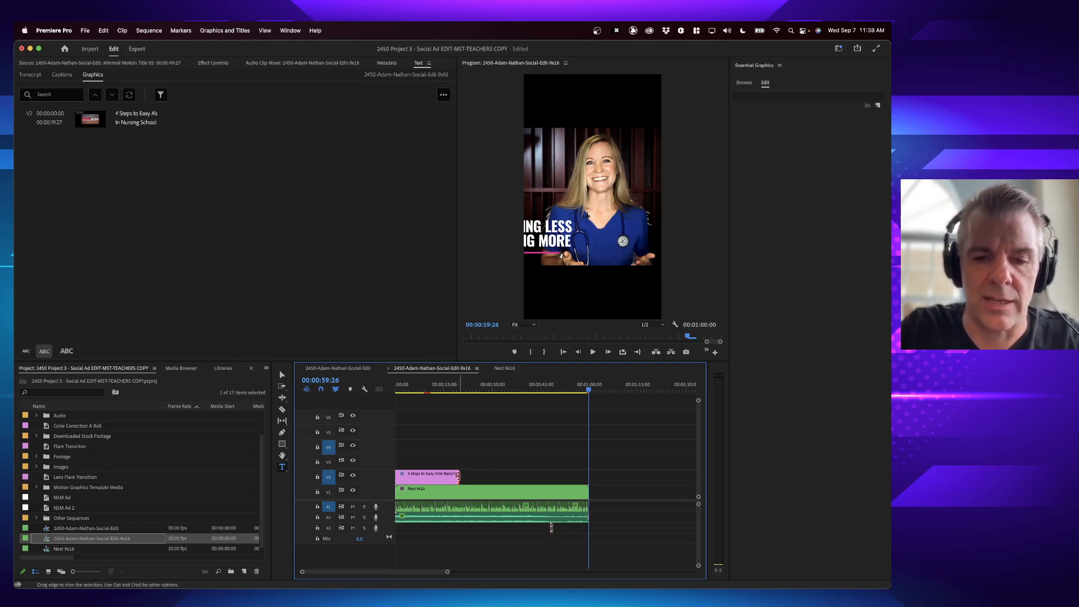
{"action": "key", "text": "e"}
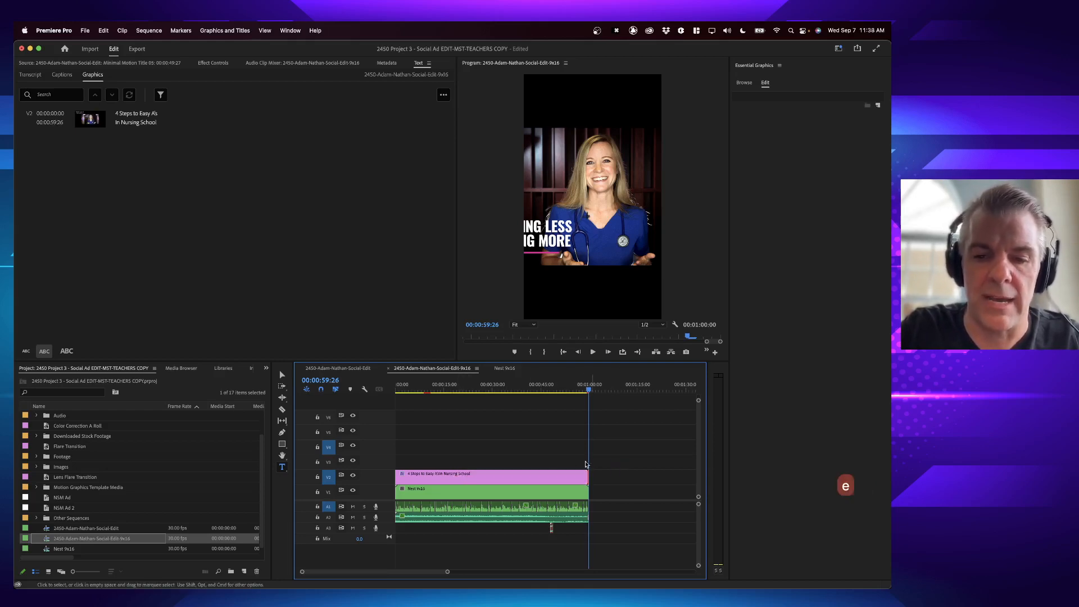
- Preview the title over the footage up to 00:00:47:19, and check the title styling requirements in the project instructions in Chrome before returning to Premiere Pro
{"action": "left_click", "coordinate": [459, 389]}
{"action": "left_click_drag", "start_coordinate": [459, 388], "coordinate": [550, 388]}
{"action": "key", "text": "super+Tab"}
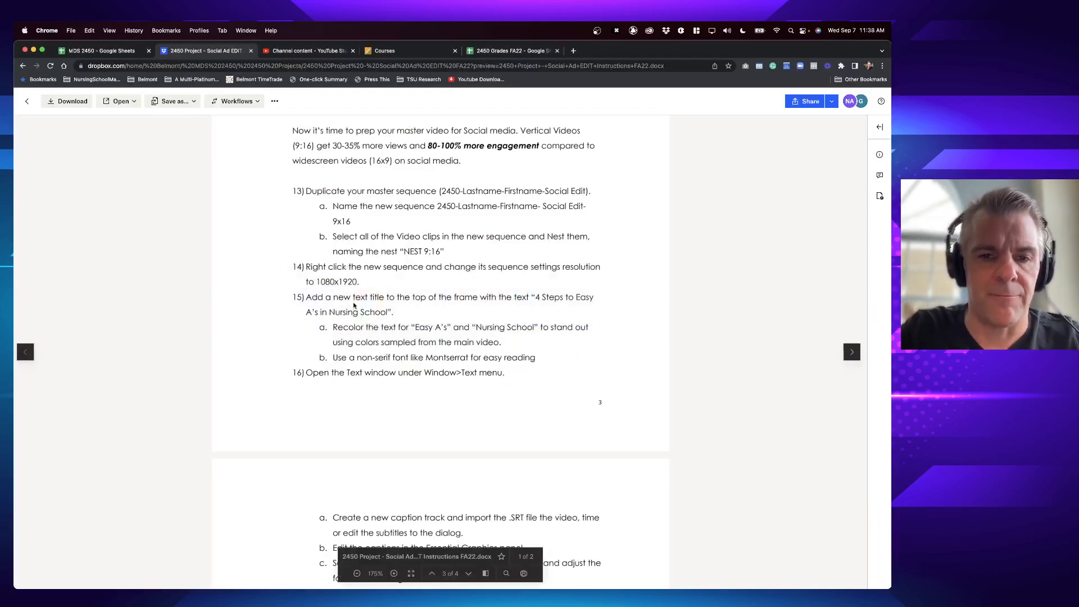
{"action": "scroll", "coordinate": [470, 319], "scroll_direction": "down", "scroll_amount": 3}
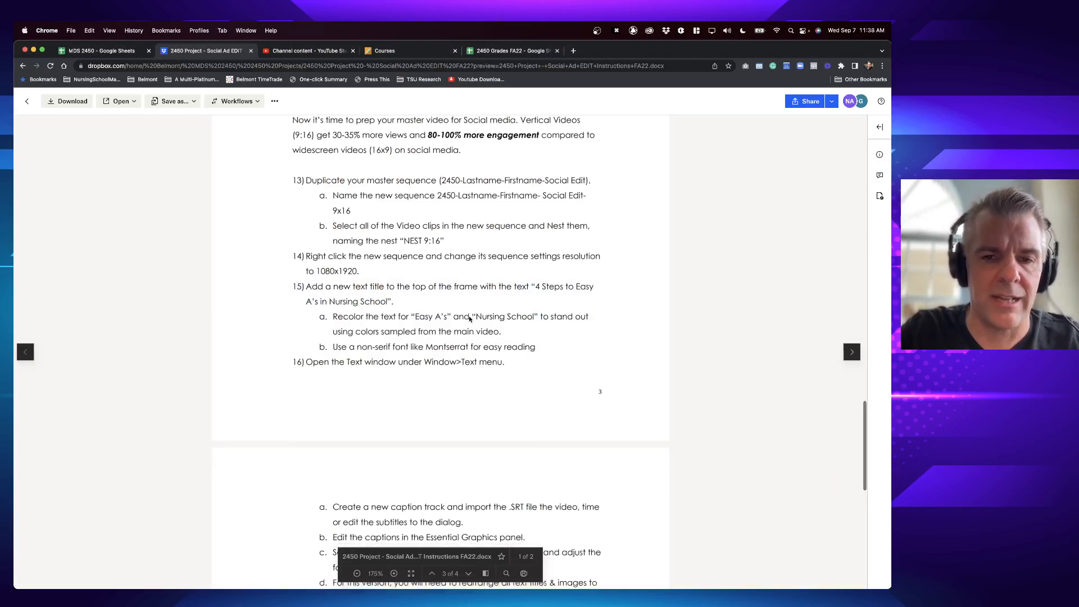
{"action": "key", "text": "super+Tab"}
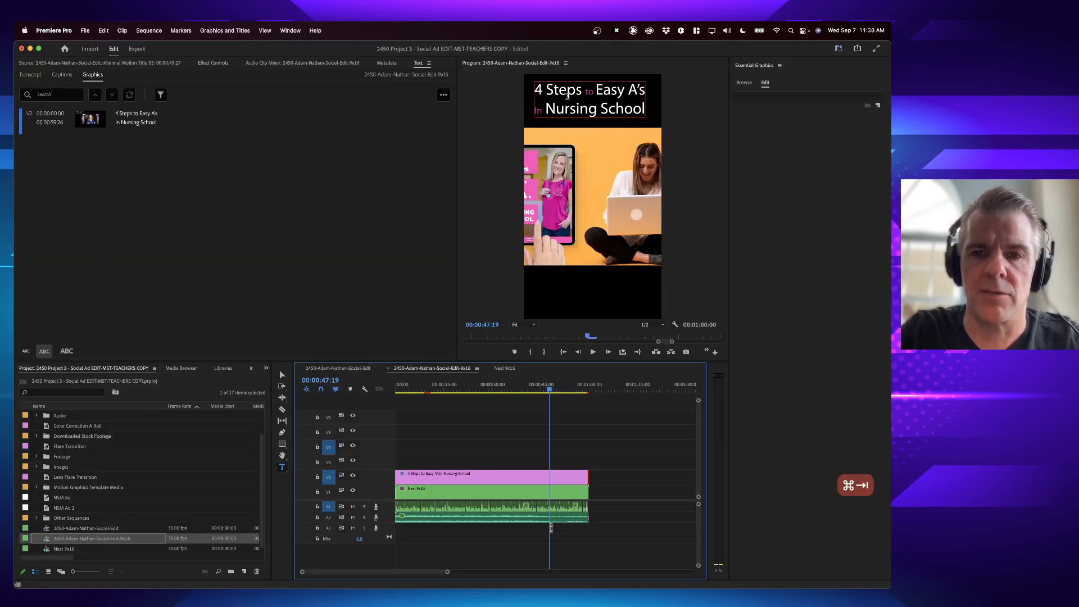
- Set the whole title text in Montserrat Bold and scale it down to about 108% so it fits the frame width
{"action": "left_click", "coordinate": [596, 95]}
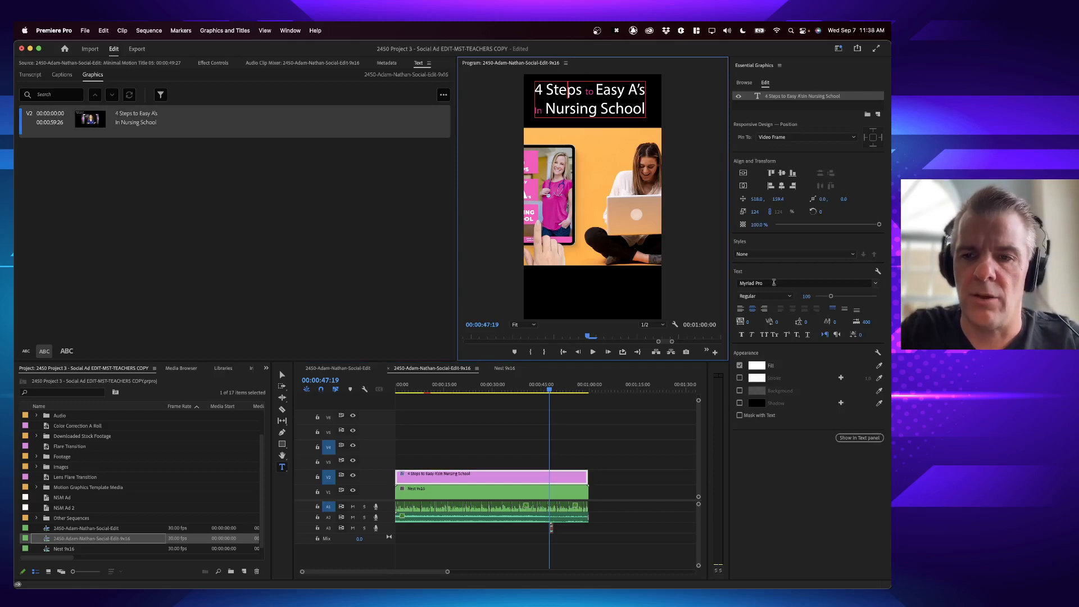
{"action": "key", "text": "super+a"}
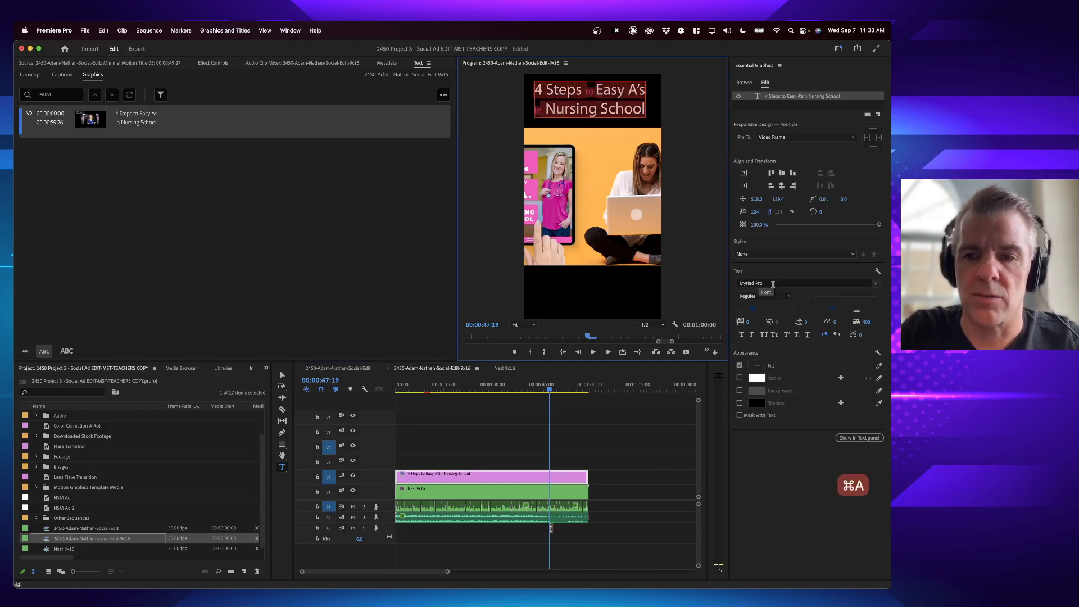
{"action": "left_click", "coordinate": [773, 284]}
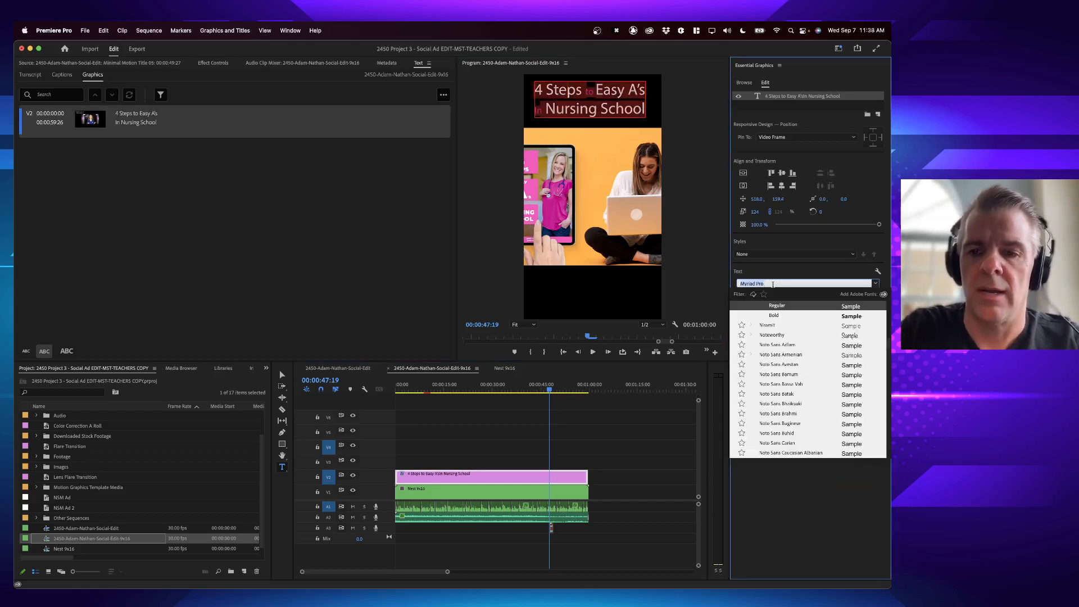
{"action": "type", "text": "mont"}
{"action": "left_click", "coordinate": [786, 336]}
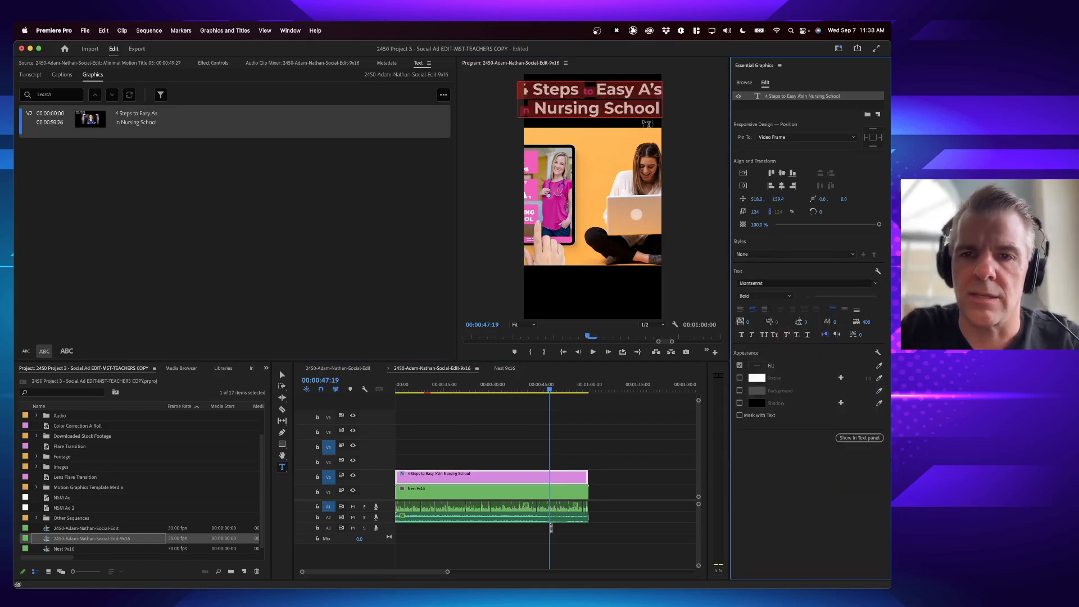
{"action": "left_click", "coordinate": [282, 375]}
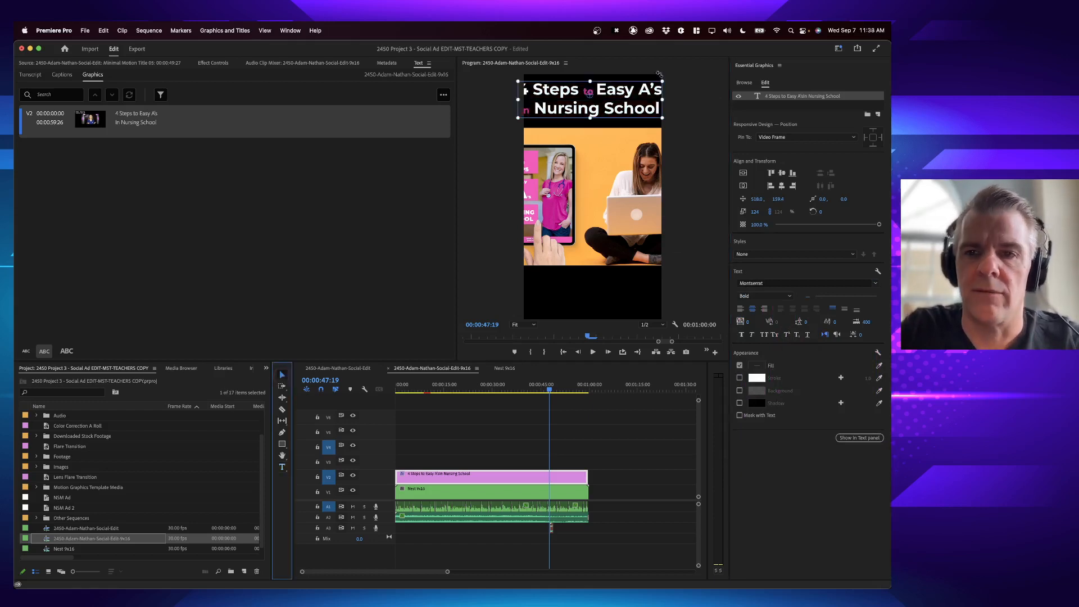
{"action": "left_click_drag", "start_coordinate": [664, 120], "coordinate": [623, 101]}
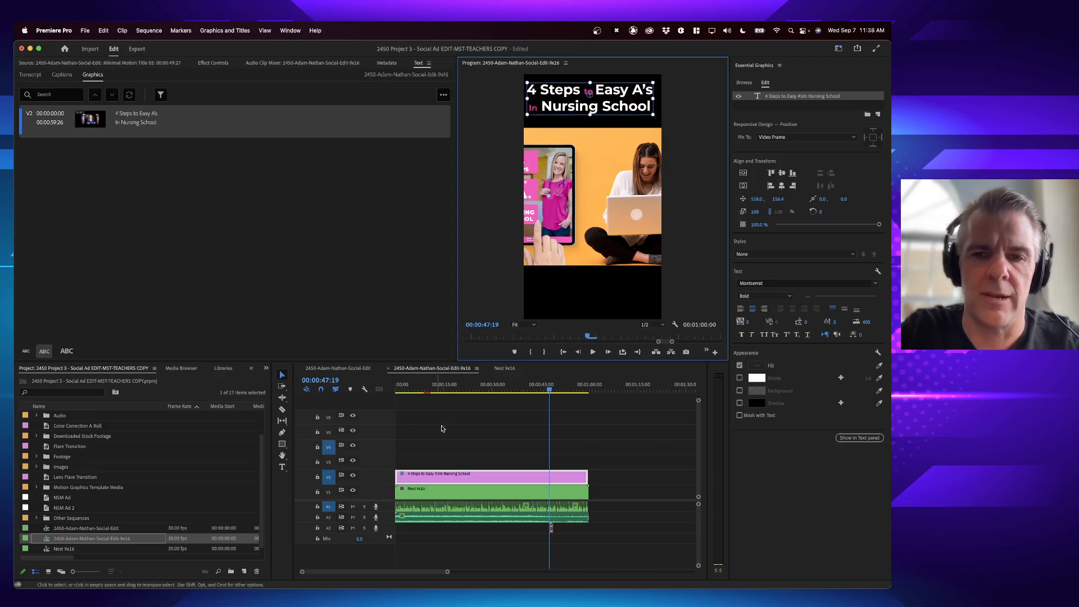
- Check the title requirements in the project instructions in Chrome, return to Premiere Pro and deselect the title text
{"action": "key", "text": "super+Tab"}
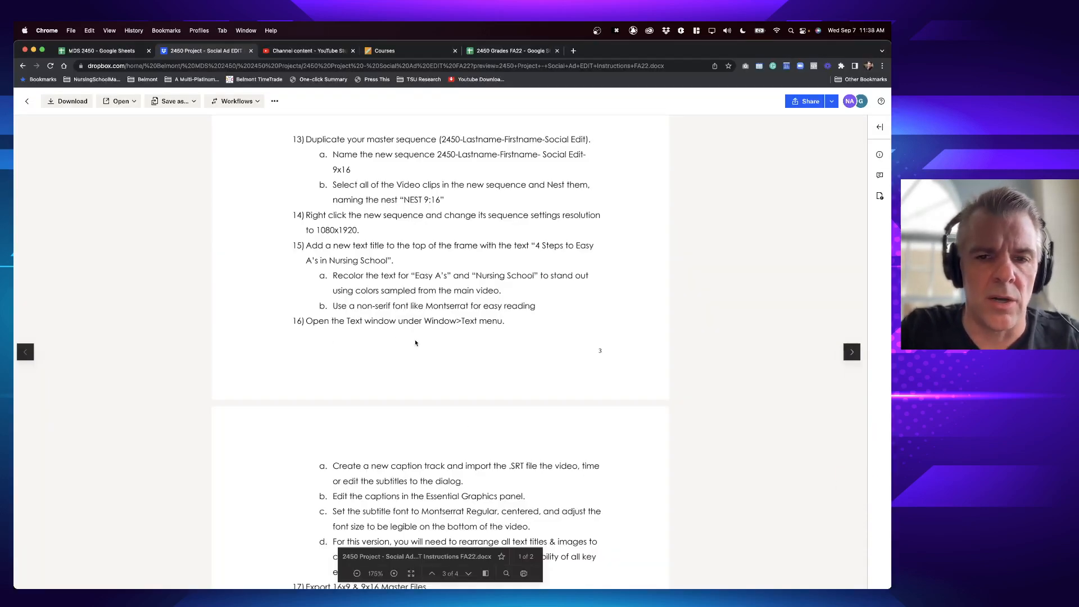
{"action": "scroll", "coordinate": [416, 343], "scroll_direction": "down", "scroll_amount": 1}
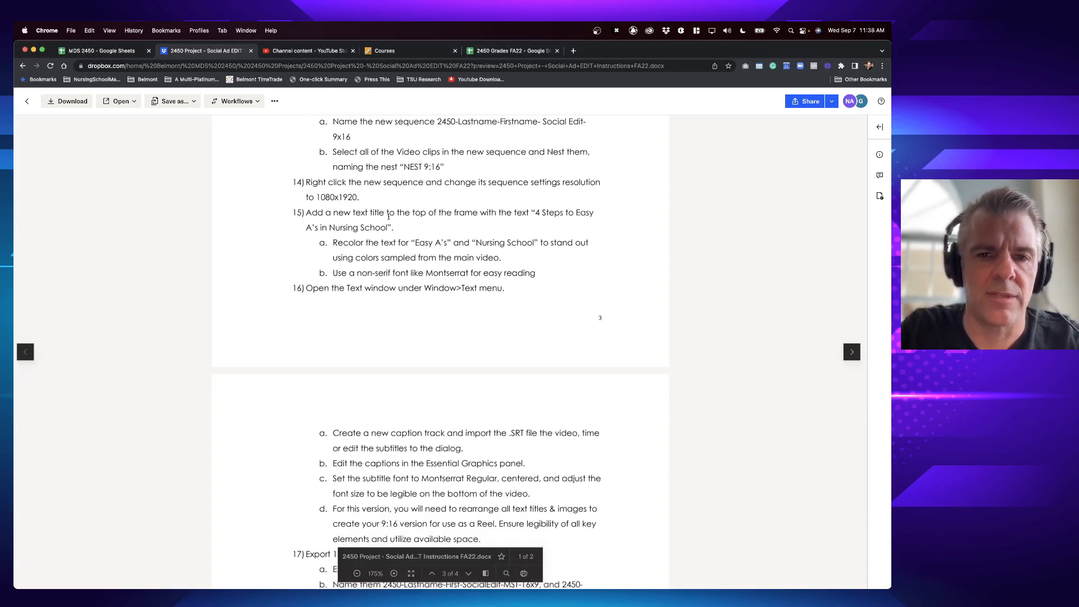
{"action": "key", "text": "super+Tab"}
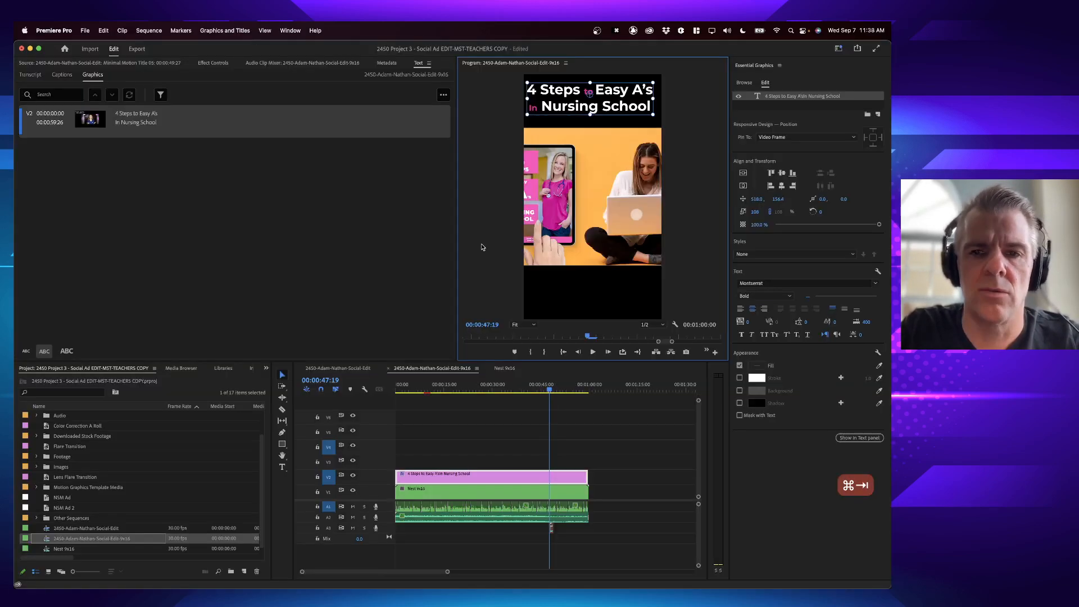
{"action": "left_click", "coordinate": [636, 201]}
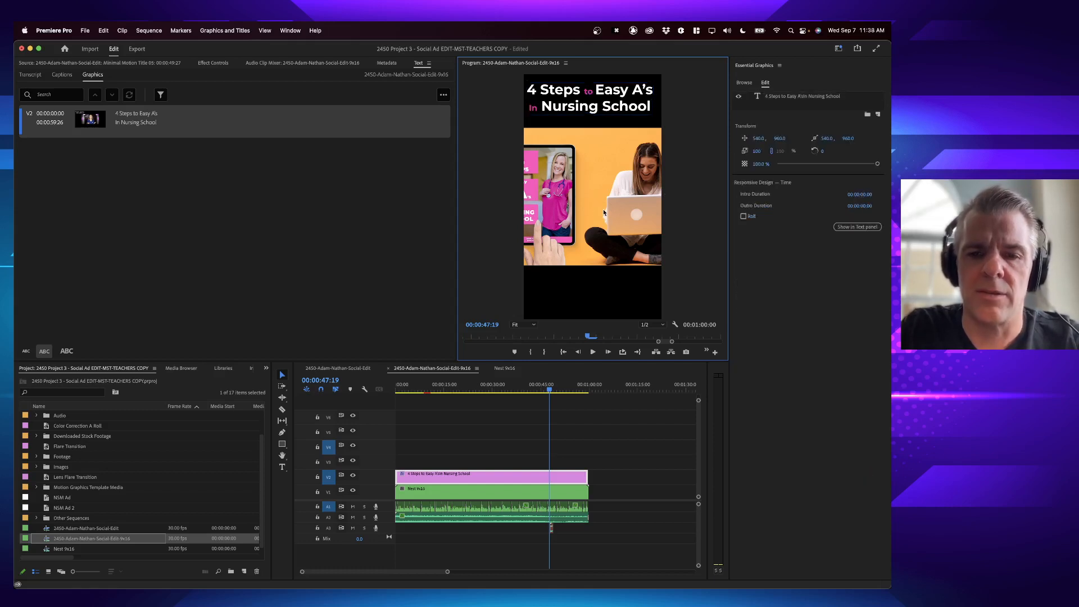
- Select the Nest 9x16 clip on V1 and raise its motion scale to 109
{"action": "left_click", "coordinate": [480, 480]}
{"action": "left_click", "coordinate": [481, 490]}
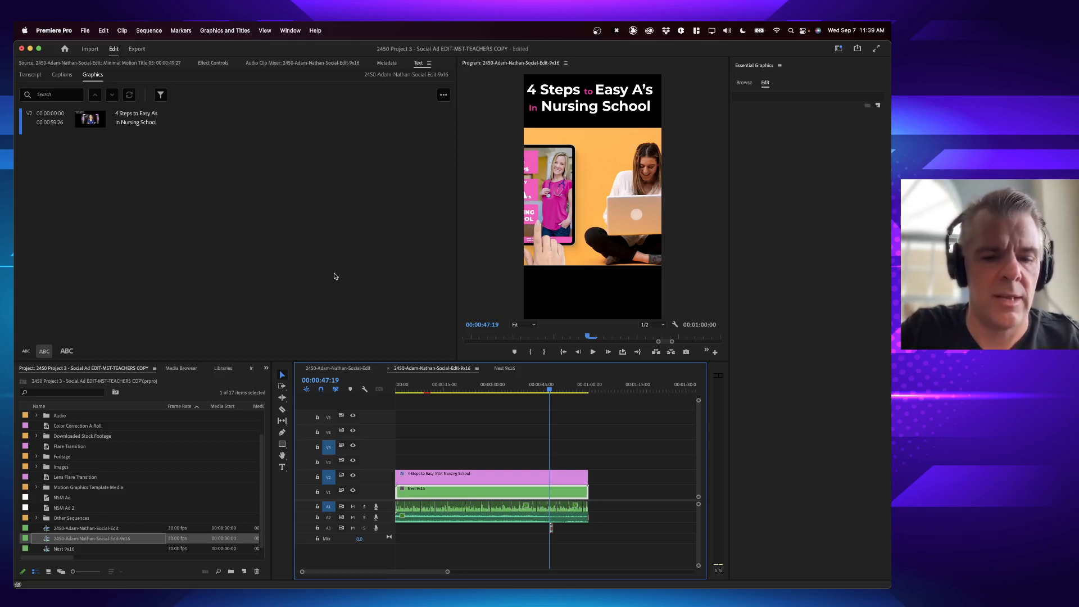
{"action": "key", "text": "shift+5"}
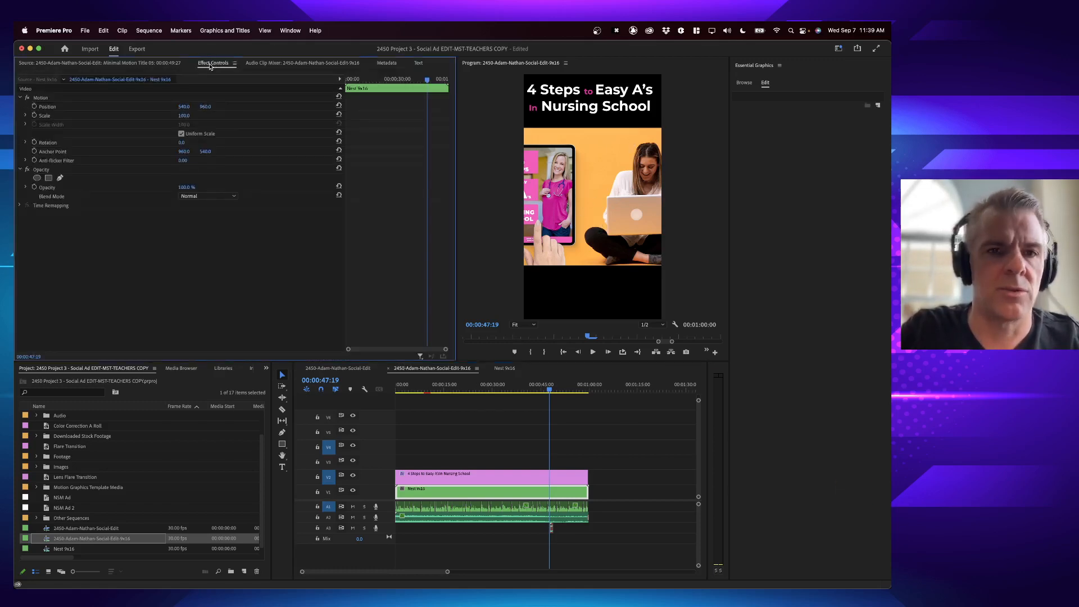
{"action": "left_click", "coordinate": [55, 115]}
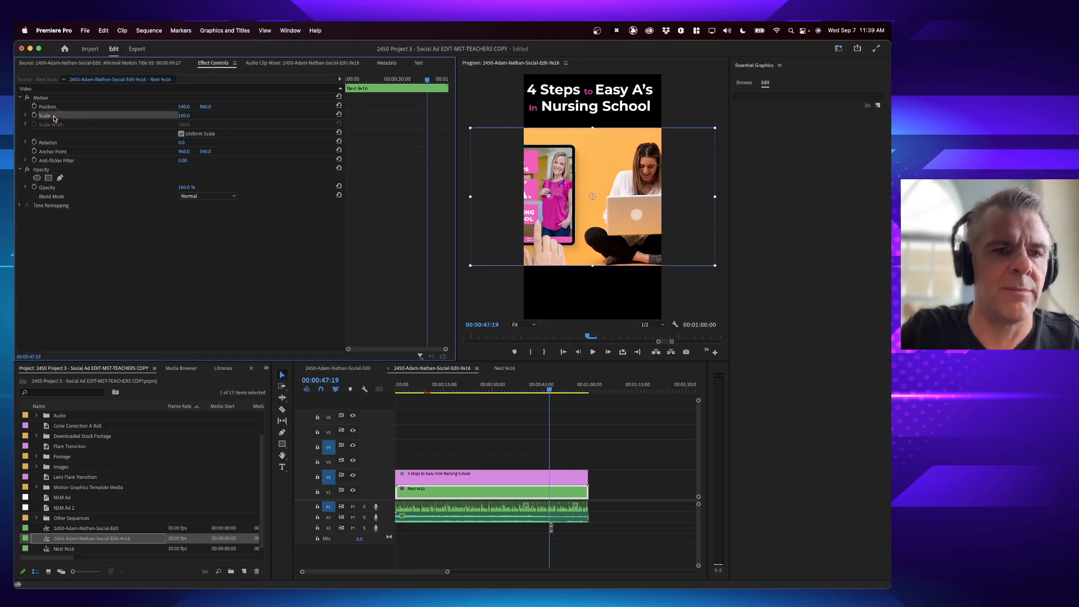
{"action": "left_click", "coordinate": [189, 115]}
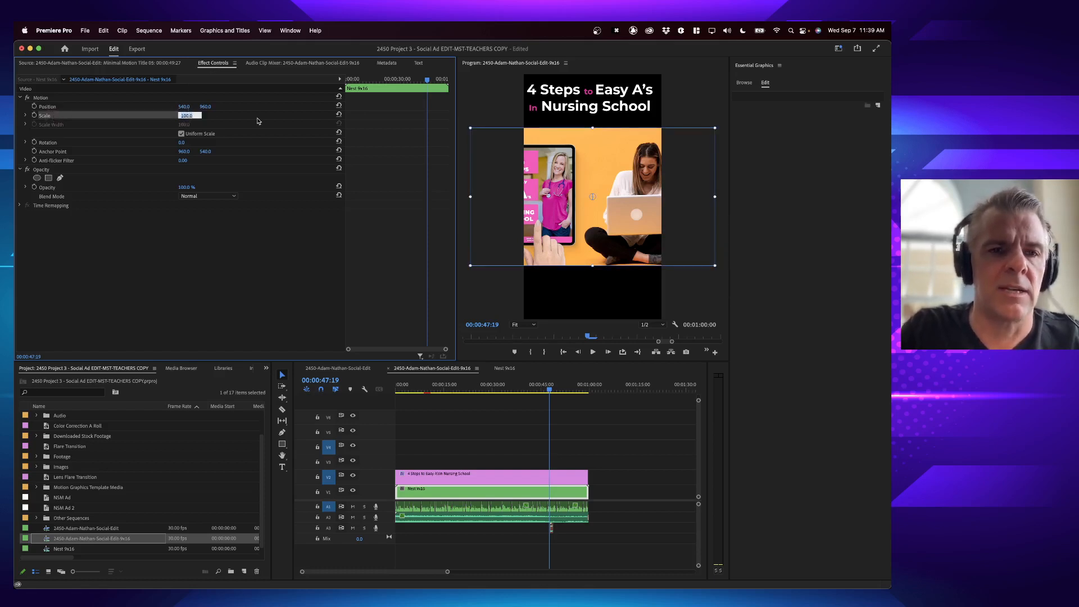
{"action": "key", "text": "Up"}
{"action": "key", "text": "Up"}
{"action": "key", "text": "Up"}
{"action": "key", "text": "Up"}
{"action": "key", "text": "Up"}
{"action": "key", "text": "Up"}
{"action": "key", "text": "Up"}
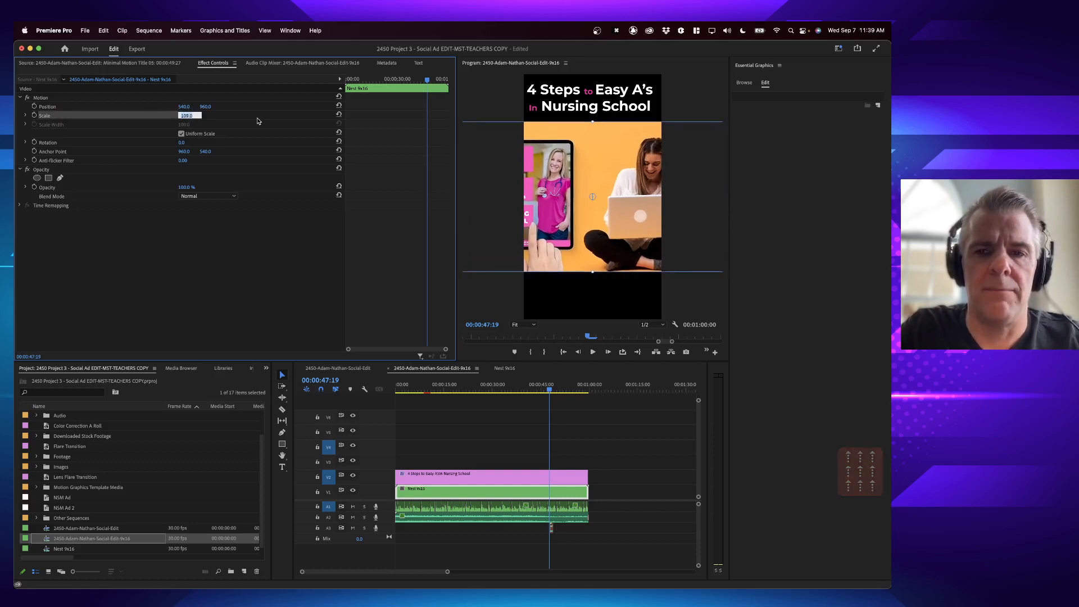
- Place the playhead at 00:00:02:23 and raise the nest's scale further to 113
{"action": "left_click", "coordinate": [405, 389]}
{"action": "left_click_drag", "start_coordinate": [405, 389], "coordinate": [405, 390]}
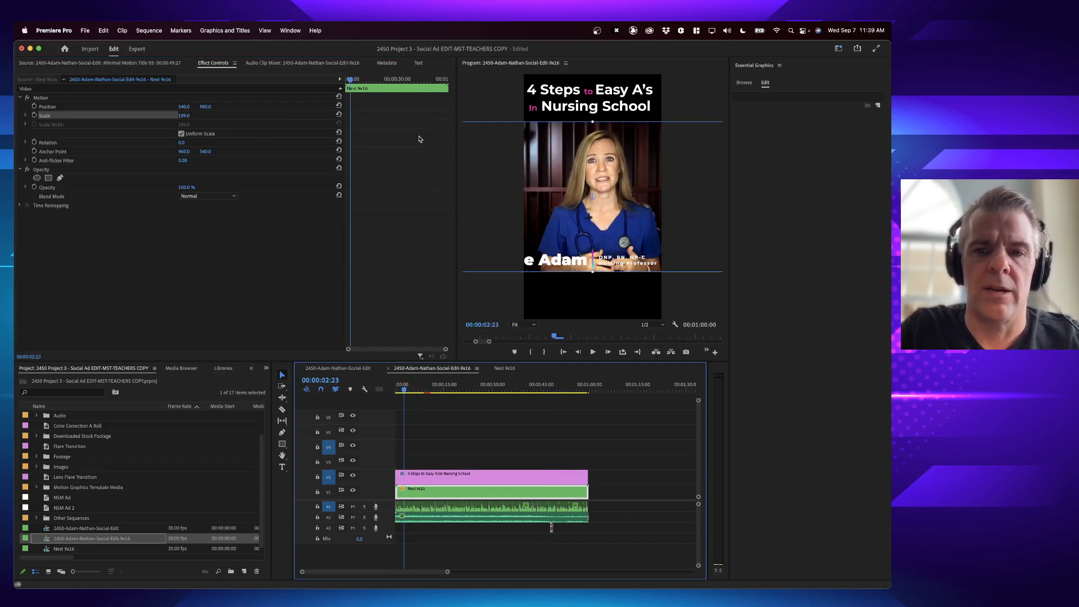
{"action": "left_click", "coordinate": [185, 116]}
{"action": "key", "text": "Up"}
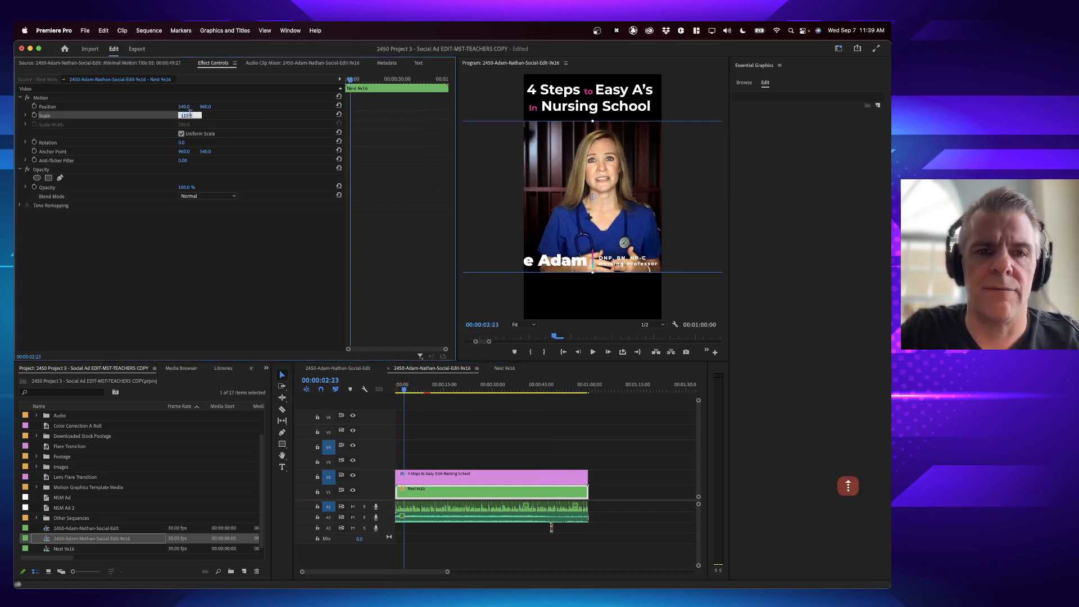
{"action": "key", "text": "Up"}
{"action": "key", "text": "Up"}
{"action": "key", "text": "Up"}
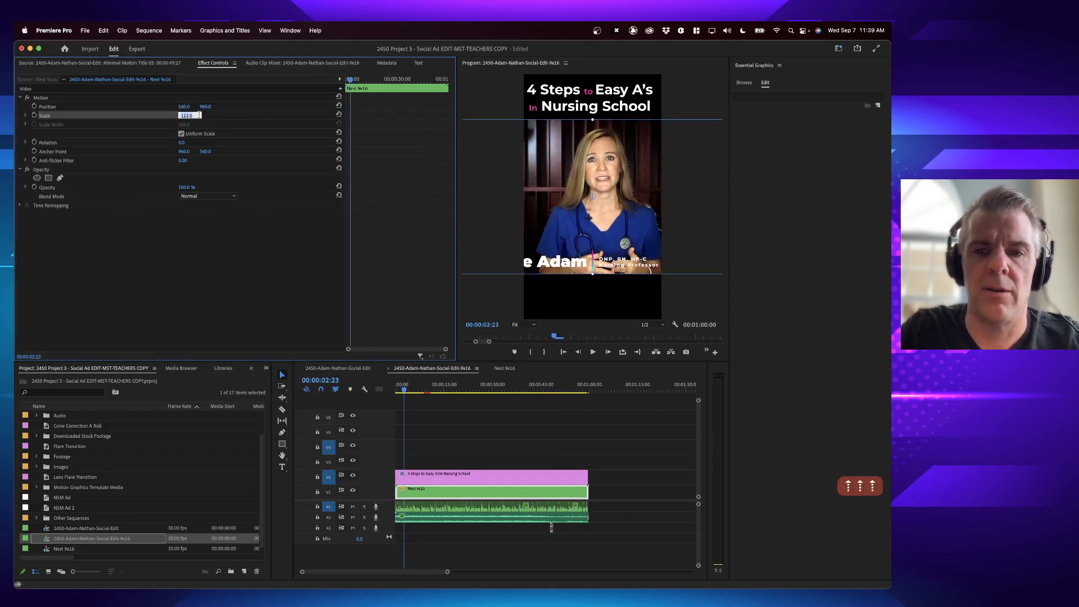
- Shift the nest horizontally by lowering its X position to 487
{"action": "left_click", "coordinate": [187, 107]}
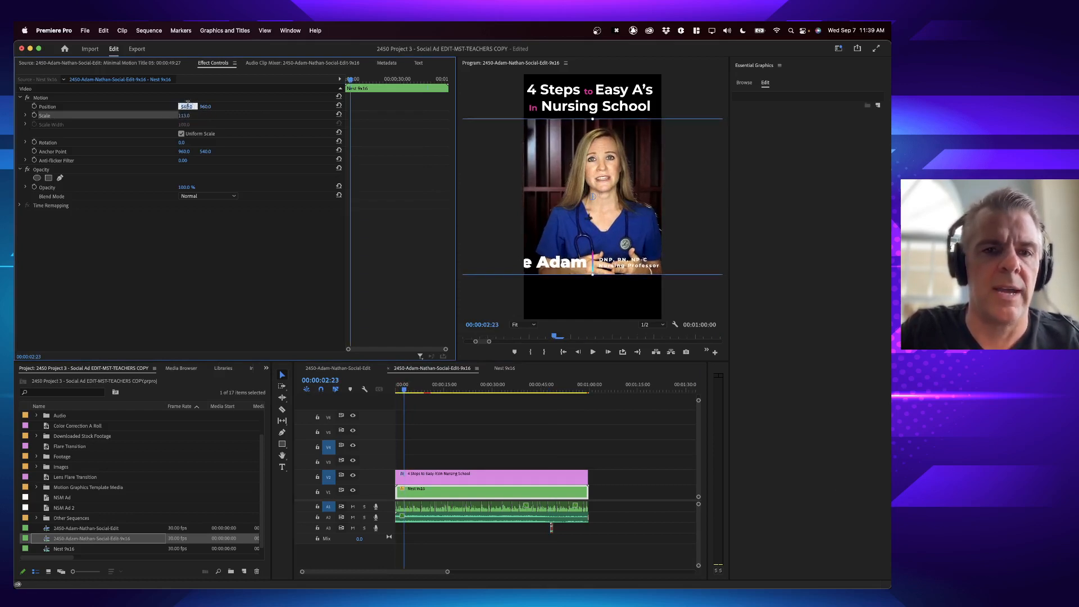
{"action": "key", "text": "Down"}
{"action": "key", "text": "Down"}
{"action": "key", "text": "Down"}
{"action": "key", "text": "Down"}
{"action": "key", "text": "Down"}
{"action": "key", "text": "Down"}
{"action": "key", "text": "Down"}
{"action": "key", "text": "Down"}
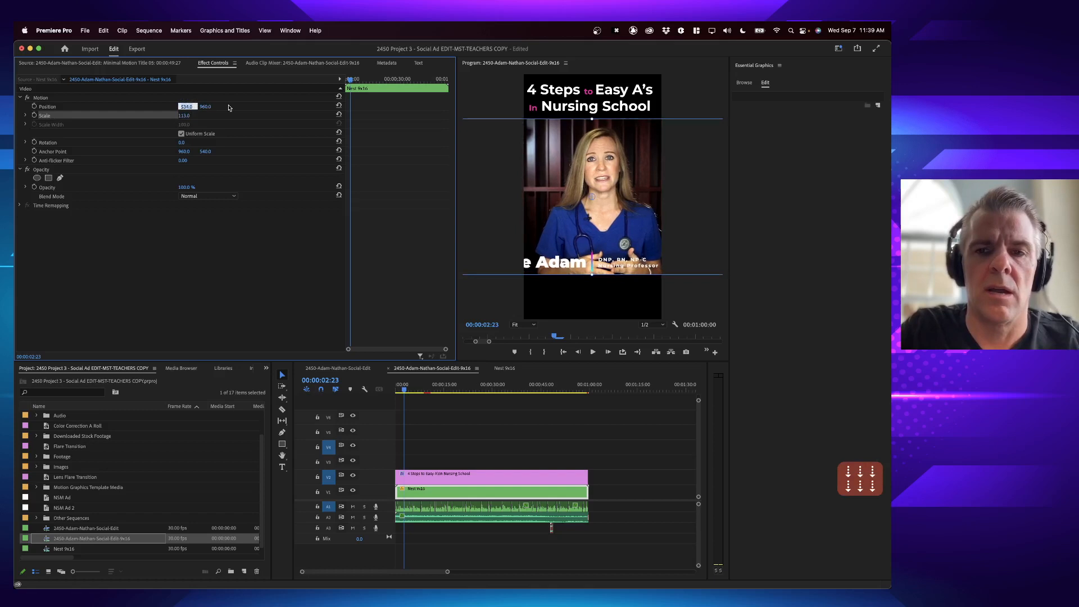
{"action": "key", "text": "Down"}
{"action": "key", "text": "Down"}
{"action": "key", "text": "Down"}
{"action": "key", "text": "Down"}
{"action": "key", "text": "Down"}
{"action": "key", "text": "Down"}
{"action": "key", "text": "Down"}
{"action": "key", "text": "Down"}
{"action": "key", "text": "Down"}
{"action": "key", "text": "Down"}
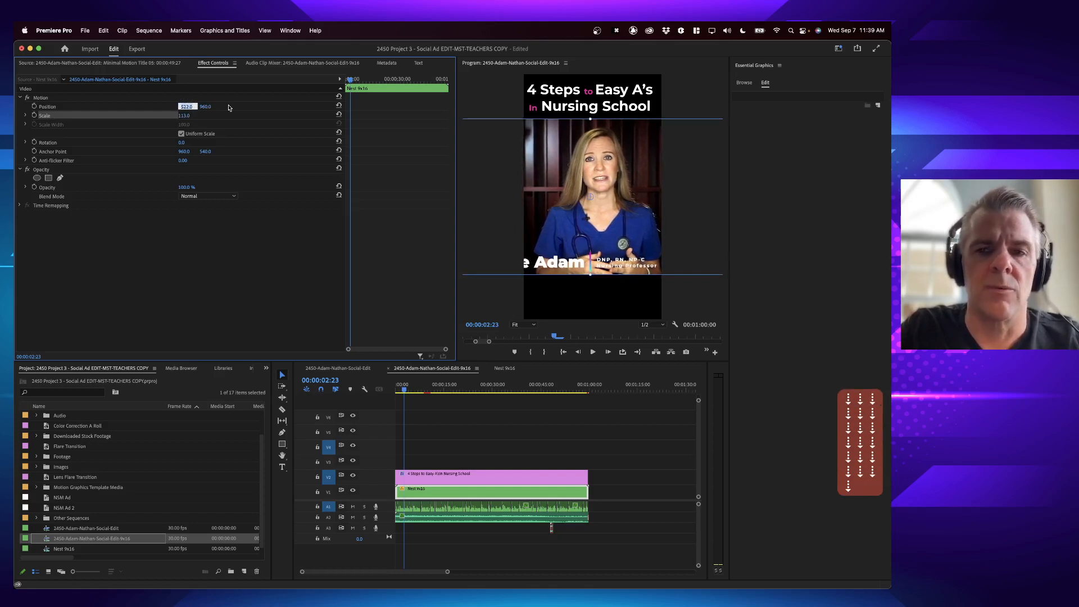
{"action": "key", "text": "Down"}
{"action": "key", "text": "Down"}
{"action": "key", "text": "Down"}
{"action": "key", "text": "Down"}
{"action": "key", "text": "Down"}
{"action": "key", "text": "Down"}
{"action": "key", "text": "Down"}
{"action": "key", "text": "Down"}
{"action": "key", "text": "Down"}
{"action": "key", "text": "Down"}
{"action": "key", "text": "Down"}
{"action": "key", "text": "Down"}
{"action": "key", "text": "Down"}
{"action": "key", "text": "Down"}
{"action": "key", "text": "Down"}
{"action": "key", "text": "Down"}
{"action": "key", "text": "Down"}
{"action": "key", "text": "Down"}
{"action": "key", "text": "Down"}
{"action": "key", "text": "Down"}
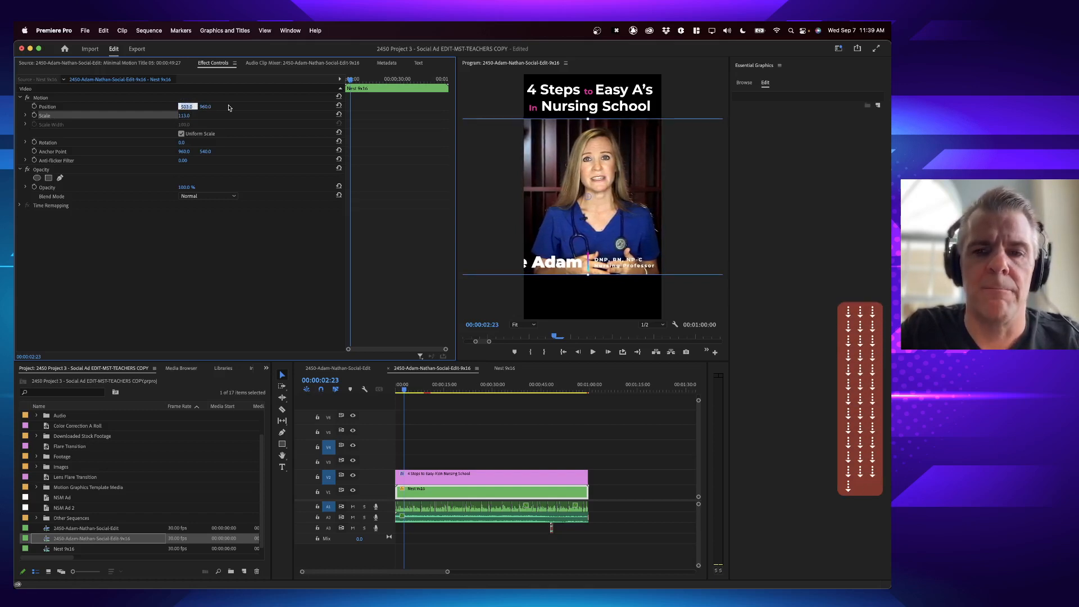
{"action": "key", "text": "Down"}
{"action": "key", "text": "Down"}
{"action": "key", "text": "Down"}
{"action": "key", "text": "Down"}
{"action": "key", "text": "Down"}
{"action": "key", "text": "Down"}
{"action": "key", "text": "Down"}
{"action": "key", "text": "Down"}
{"action": "key", "text": "Down"}
{"action": "key", "text": "Down"}
{"action": "key", "text": "Down"}
{"action": "key", "text": "Down"}
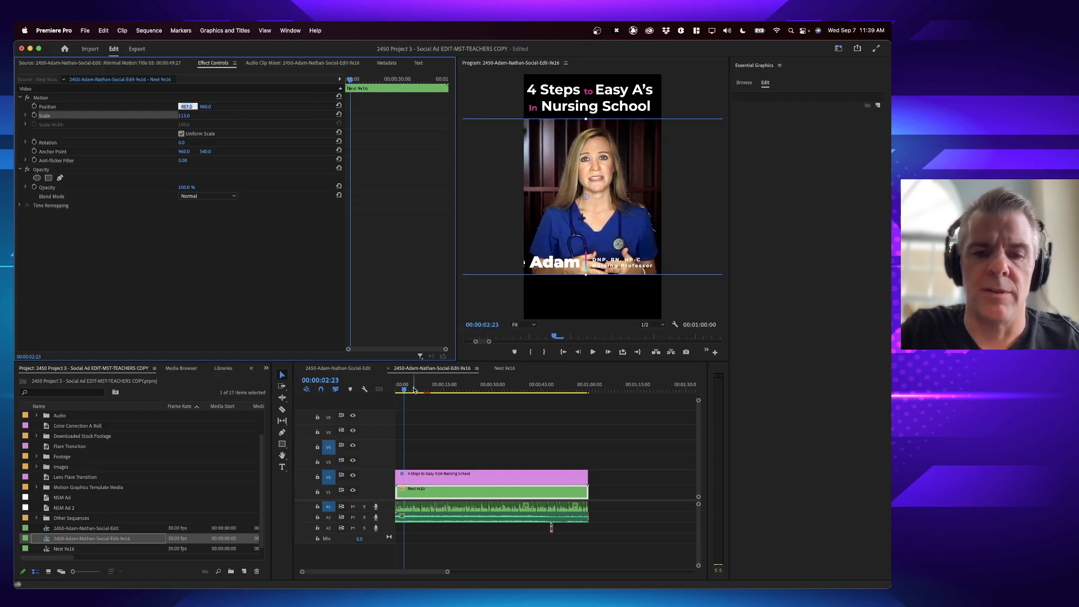
- Scrub through the sequence to check how the nested titles are framed, and return the playhead to 00:00:04:19
{"action": "left_click", "coordinate": [432, 389]}
{"action": "left_click_drag", "start_coordinate": [432, 389], "coordinate": [535, 389]}
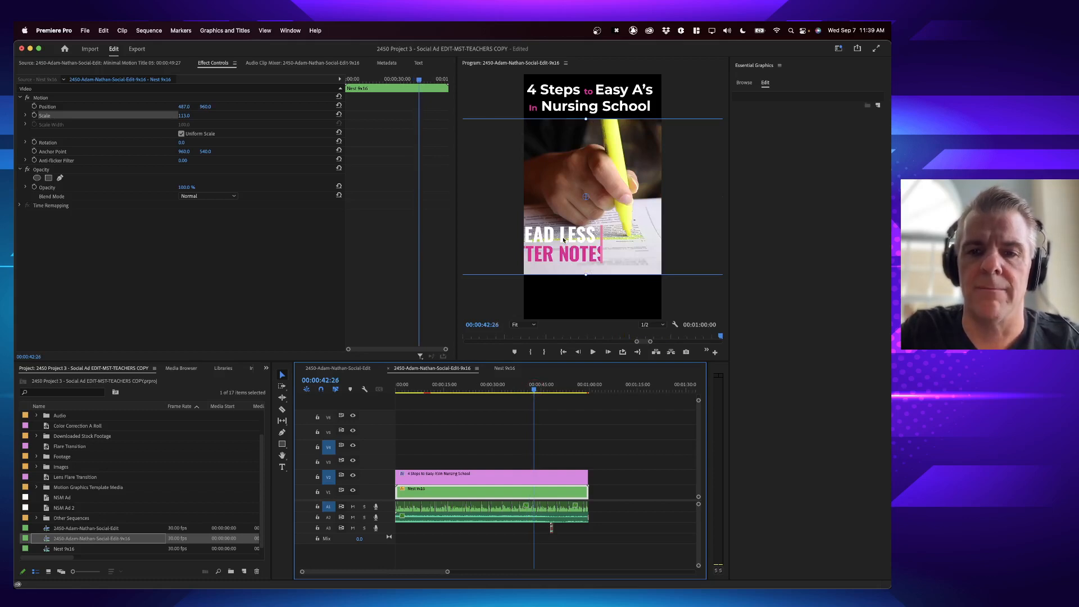
{"action": "left_click_drag", "start_coordinate": [551, 389], "coordinate": [411, 390]}
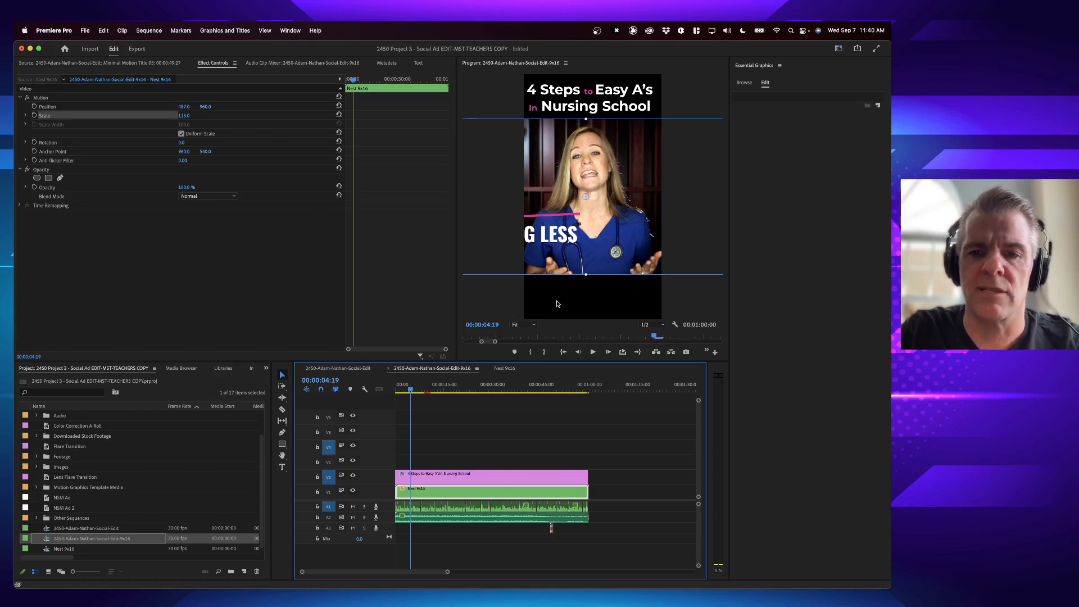
- Read the caption, 9:16 layout and export requirements in the project instructions in Chrome, and return to Premiere Pro
{"action": "key", "text": "super+Tab"}
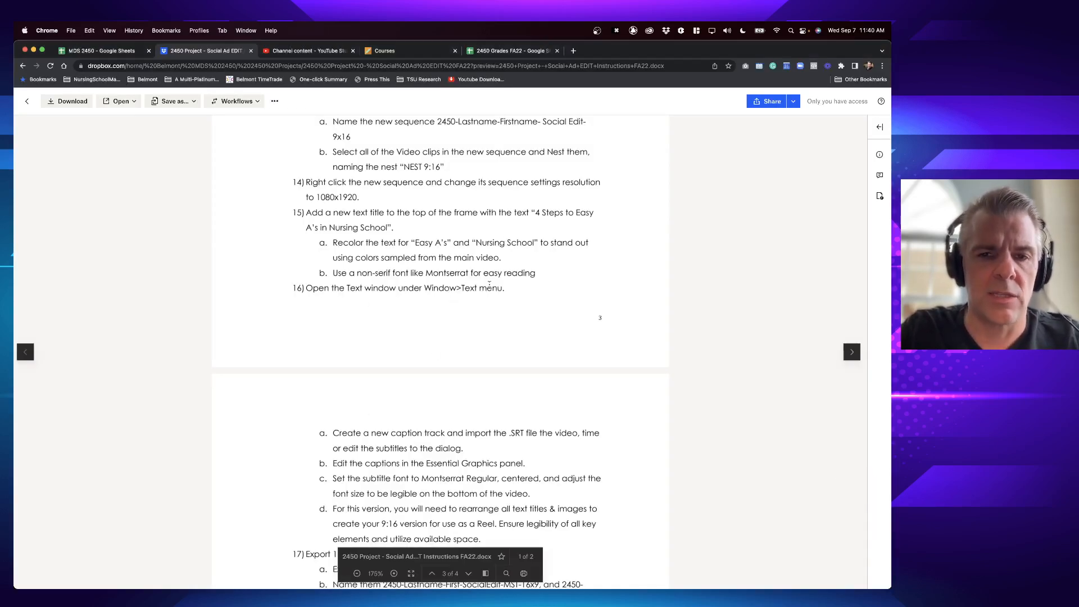
{"action": "scroll", "coordinate": [380, 204], "scroll_direction": "down", "scroll_amount": 1}
{"action": "scroll", "coordinate": [380, 204], "scroll_direction": "down", "scroll_amount": 3}
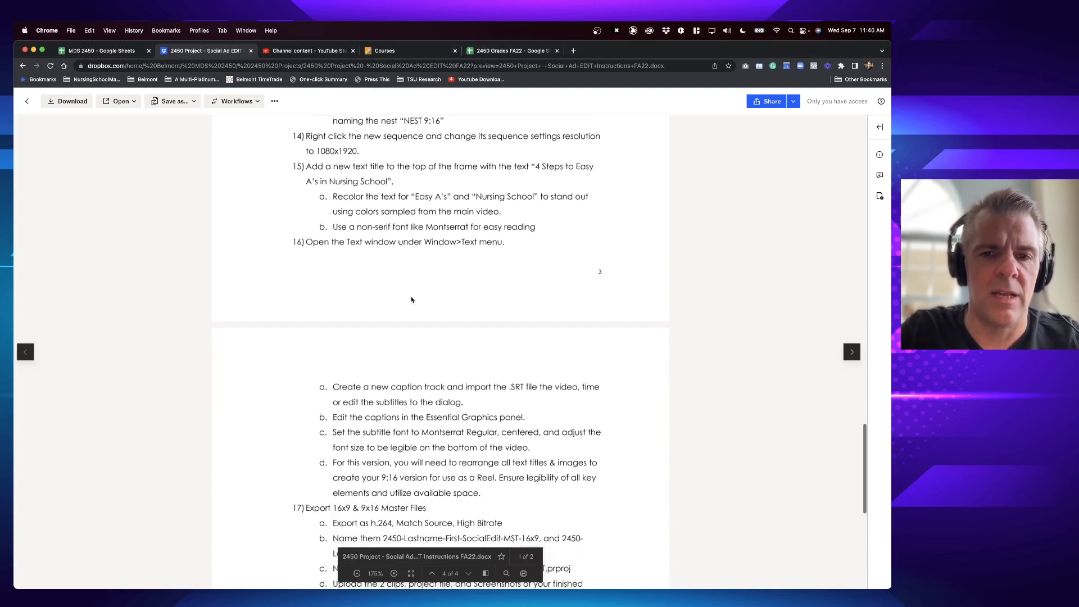
{"action": "scroll", "coordinate": [298, 256], "scroll_direction": "down", "scroll_amount": 2}
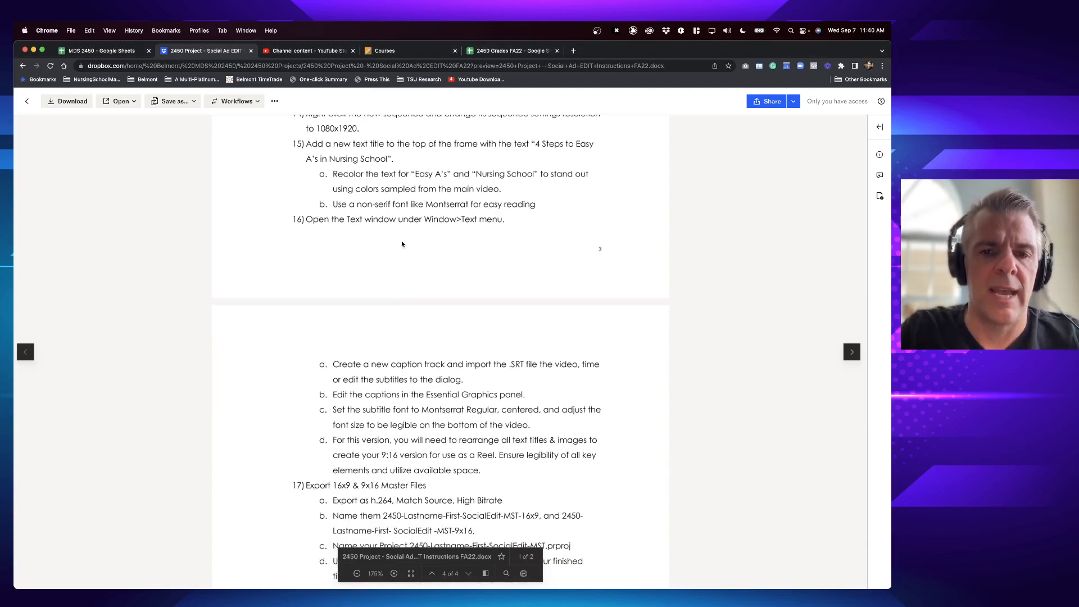
{"action": "scroll", "coordinate": [402, 243], "scroll_direction": "down", "scroll_amount": 5}
{"action": "key", "text": "super+Tab"}
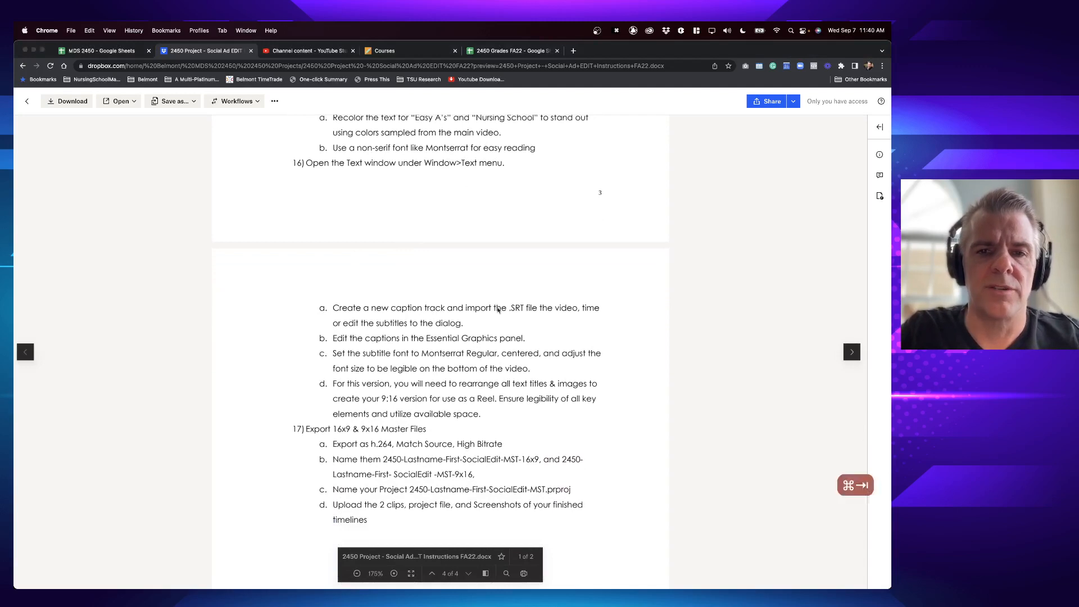
- Move the title clip up to V3 and the Nest 9x16 clip up to V2, leaving V1 empty
{"action": "left_click", "coordinate": [443, 424]}
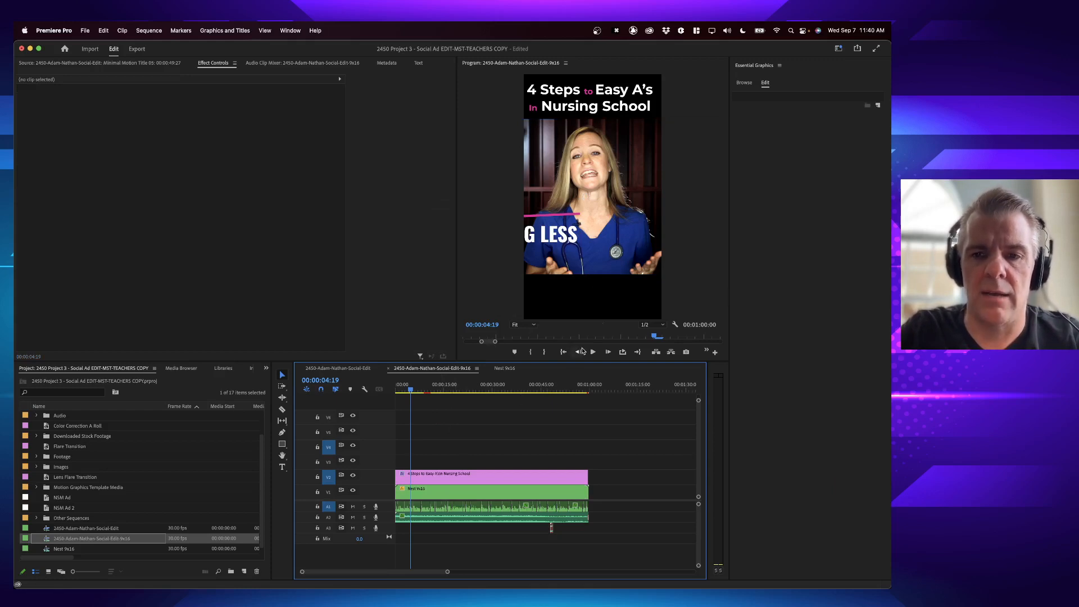
{"action": "left_click", "coordinate": [445, 483]}
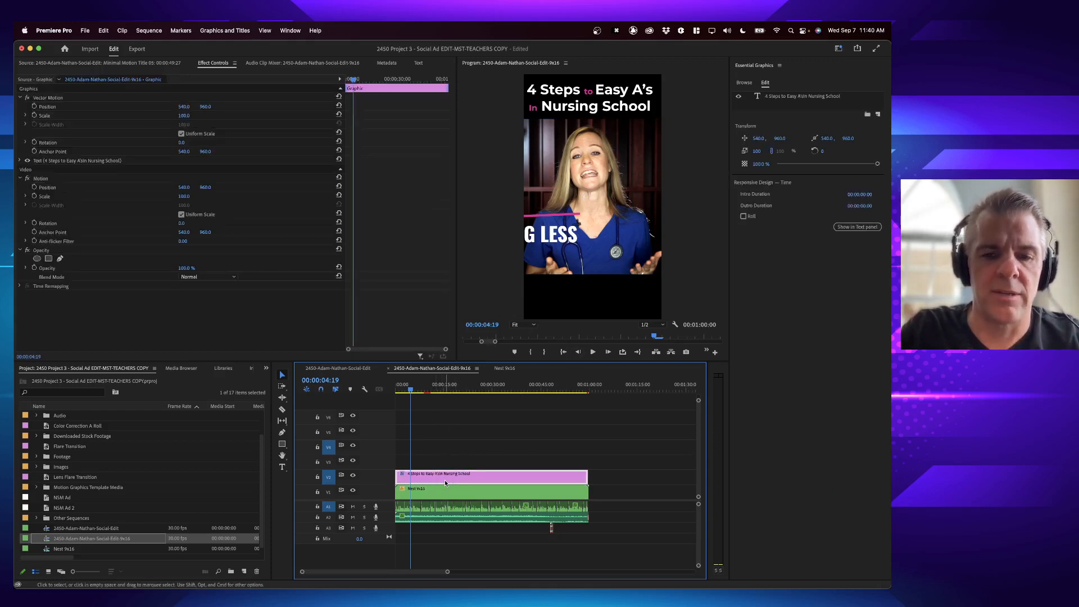
{"action": "key", "text": "alt+Up"}
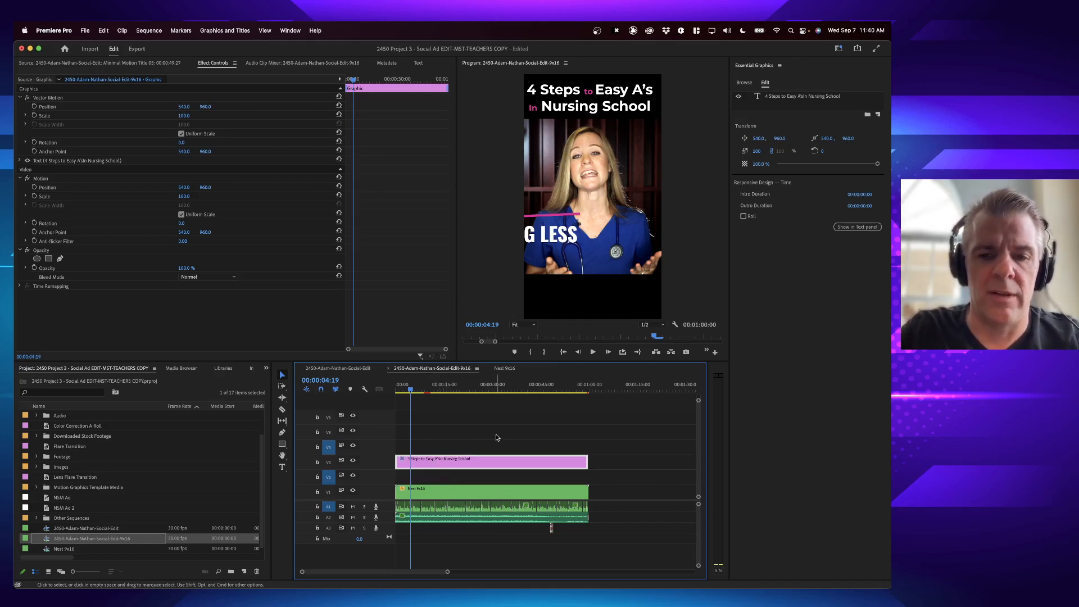
{"action": "left_click", "coordinate": [428, 490]}
{"action": "key", "text": "alt+Up"}
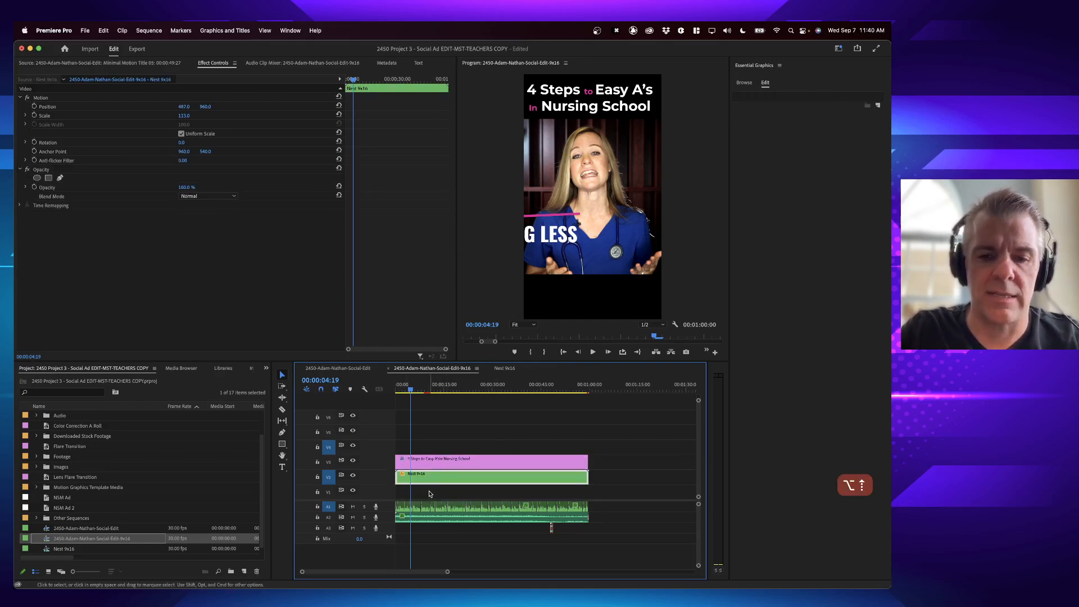
{"action": "left_click", "coordinate": [431, 495]}
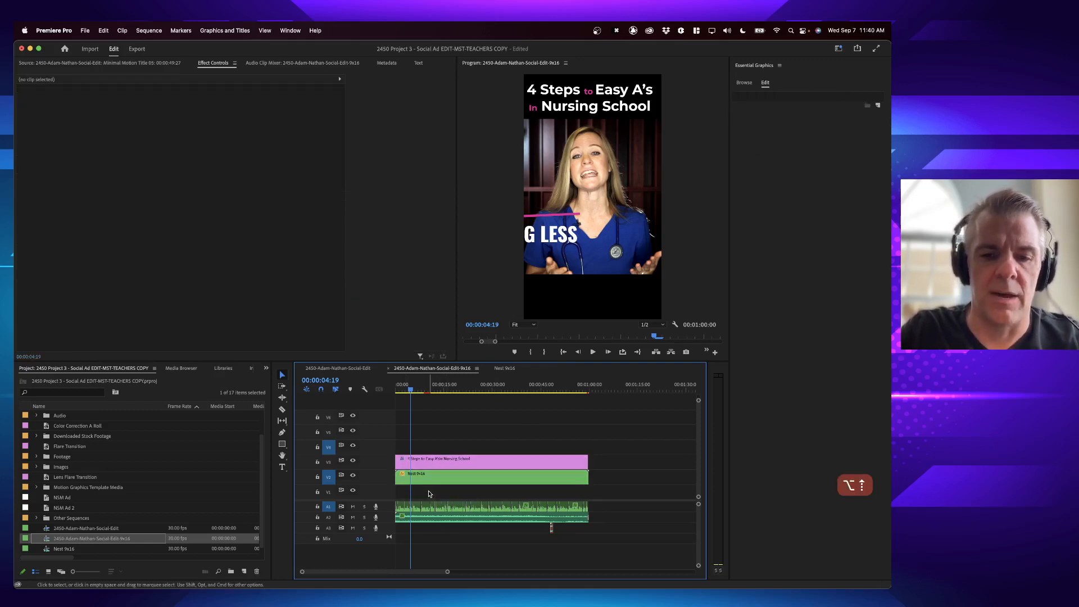
- Create a 1080x1920, 30 fps colour matte with the colour D23794 and name it Pink BG
{"action": "left_click", "coordinate": [244, 572]}
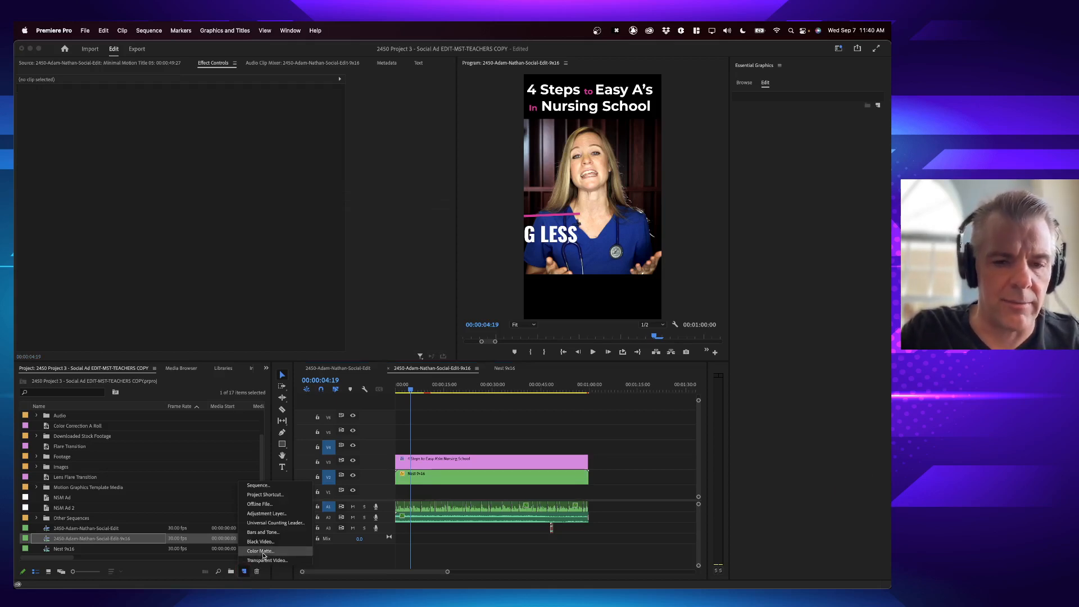
{"action": "left_click", "coordinate": [260, 551]}
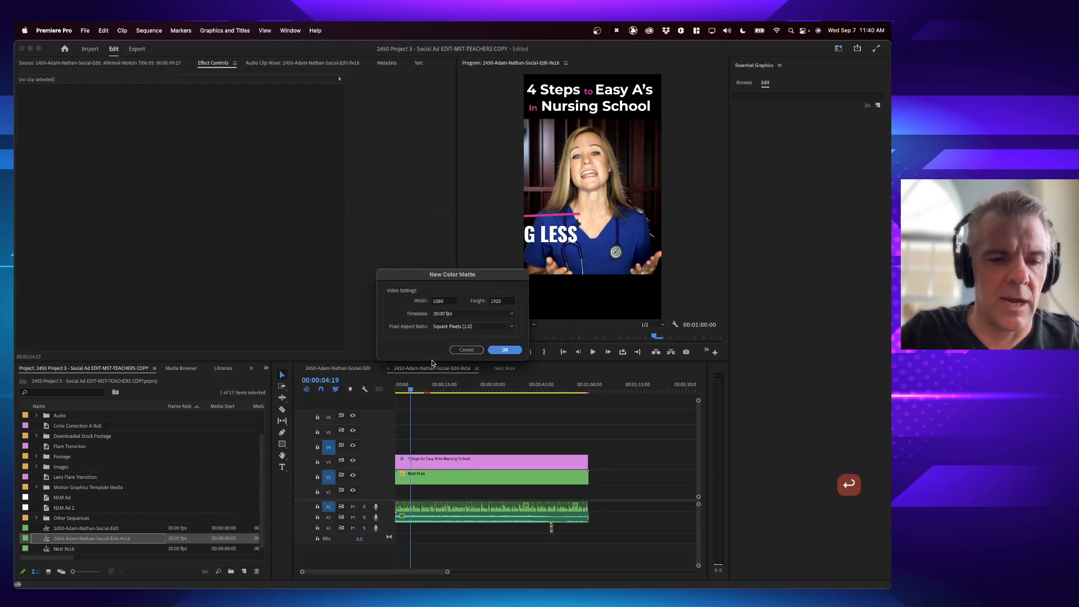
{"action": "left_click", "coordinate": [505, 350]}
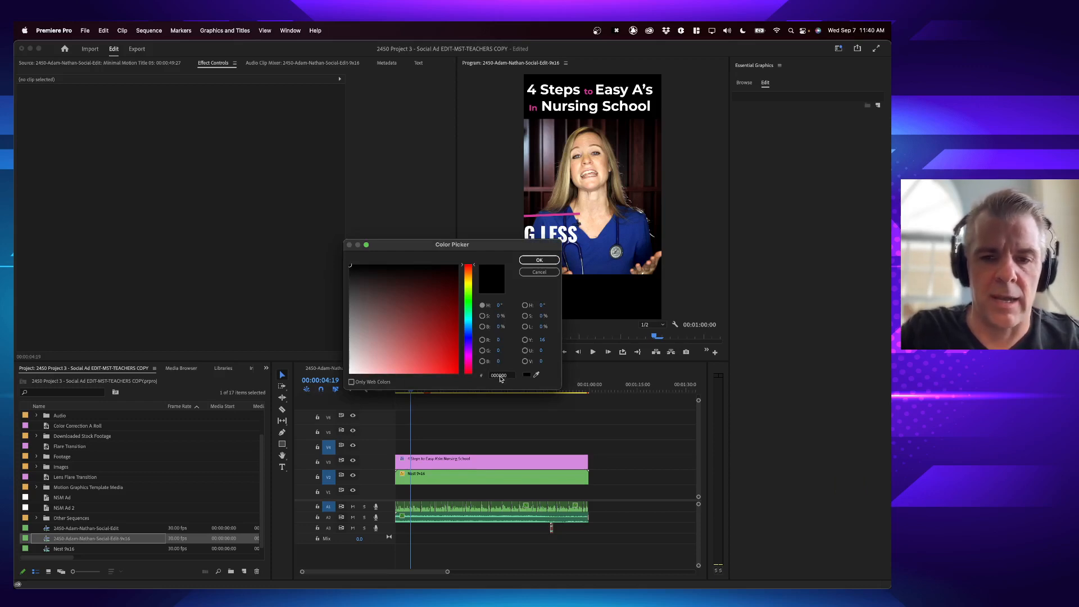
{"action": "double_click", "coordinate": [501, 376]}
{"action": "type", "text": "D23794"}
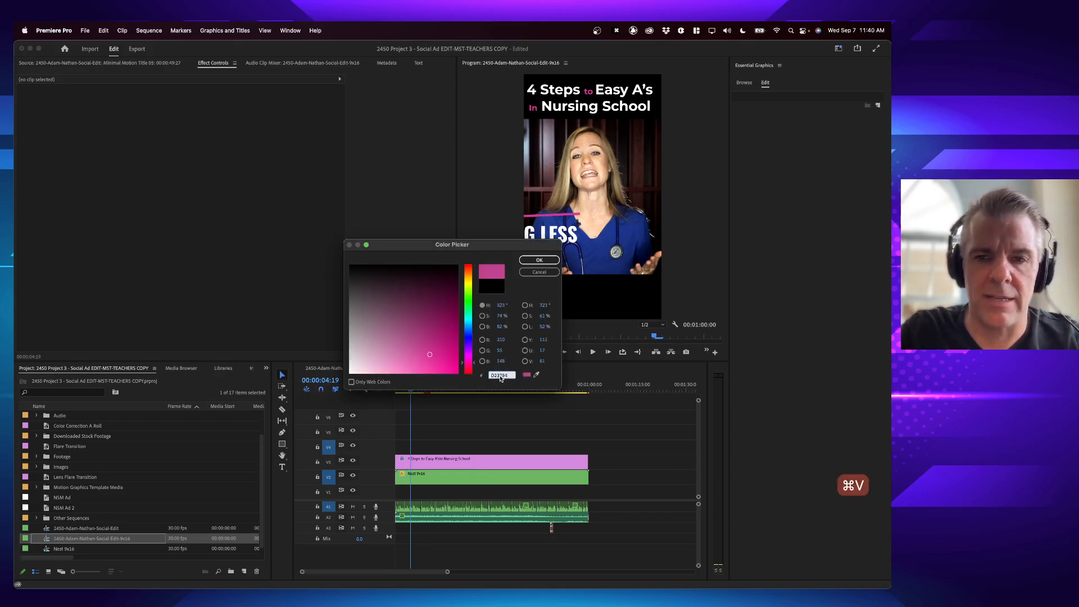
{"action": "key", "text": "Return"}
{"action": "type", "text": "P"}
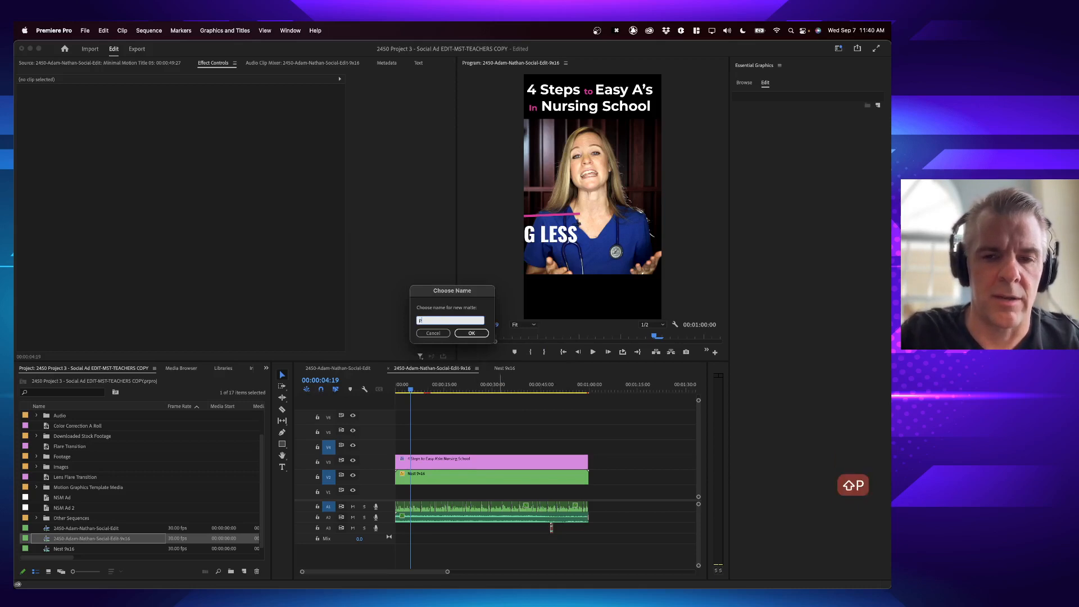
{"action": "type", "text": "ink BG"}
{"action": "key", "text": "Return"}
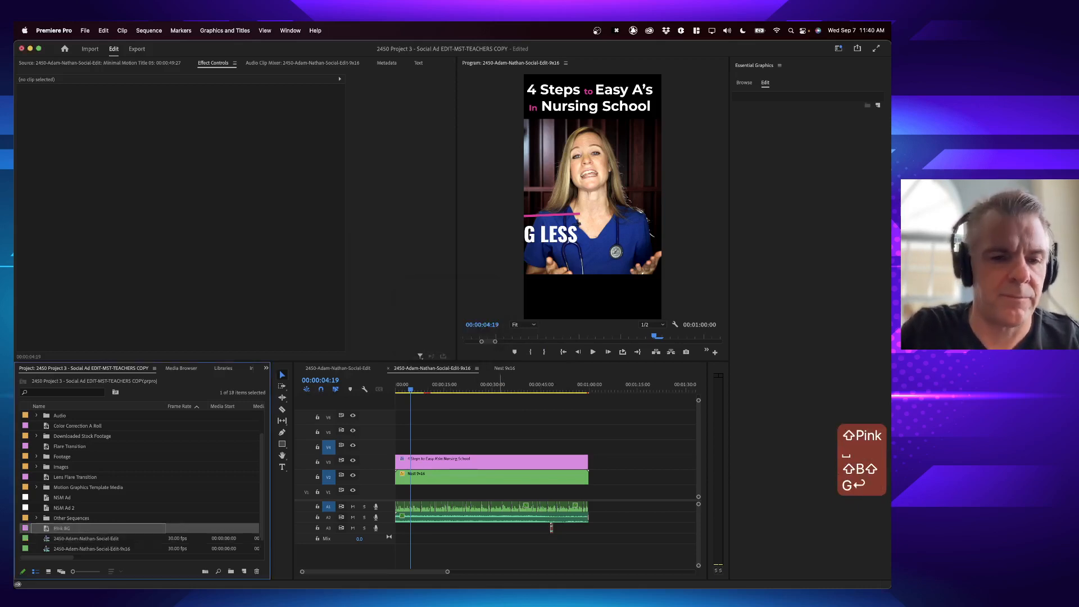
- Place the Pink BG matte on V1 at the sequence start and extend it to the end of the clips above at 00:01:00:00
{"action": "left_click_drag", "start_coordinate": [48, 529], "coordinate": [396, 490]}
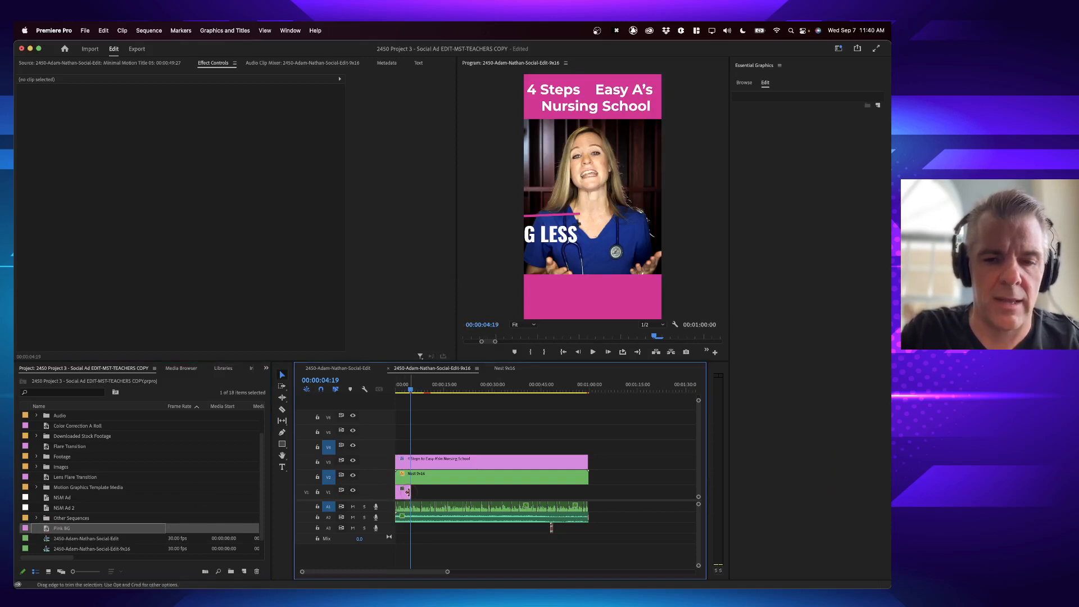
{"action": "left_click_drag", "start_coordinate": [597, 386], "coordinate": [590, 392]}
{"action": "key", "text": "Up"}
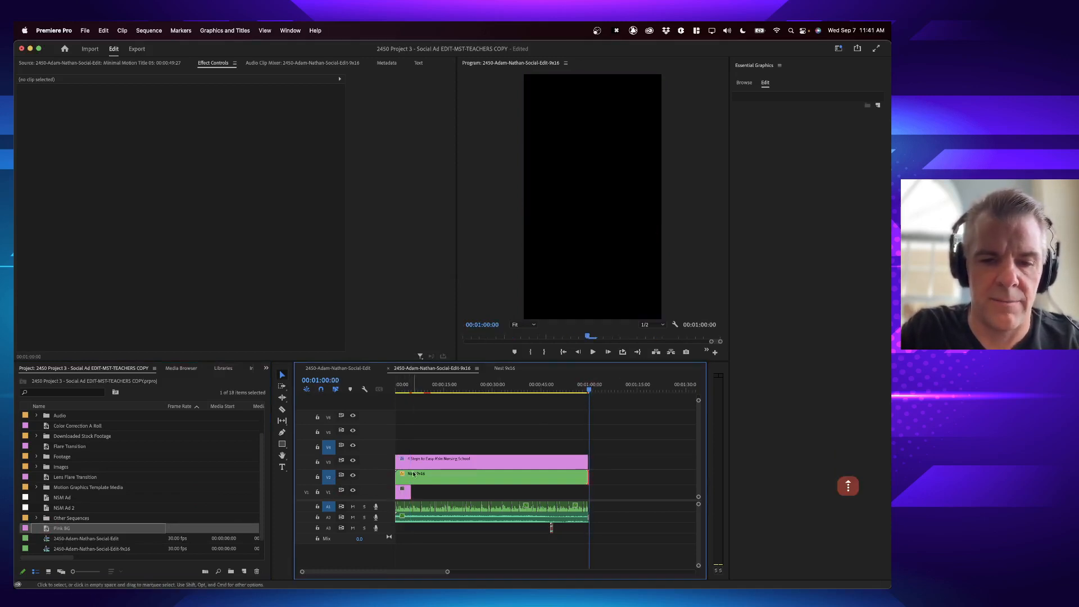
{"action": "key", "text": "e"}
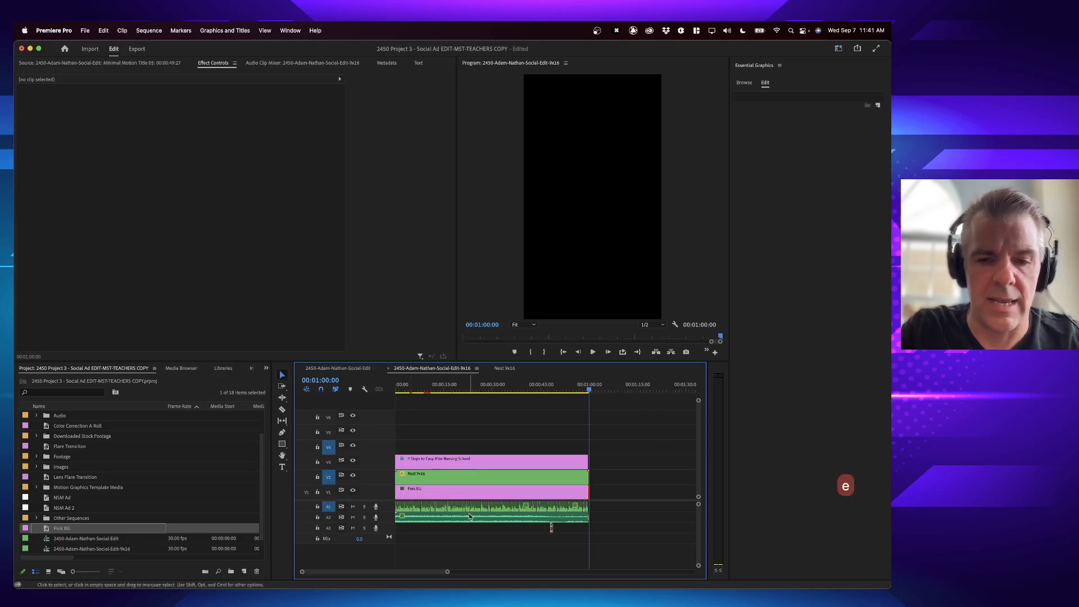
- Recolour the entire "4 Steps to Easy A's In Nursing School" title with a white FFFFFF fill
{"action": "left_click", "coordinate": [481, 388]}
{"action": "mouse_move", "coordinate": [482, 388]}
{"action": "left_mouse_down"}
{"action": "mouse_move", "coordinate": [498, 389]}
{"action": "mouse_move", "coordinate": [459, 389]}
{"action": "mouse_move", "coordinate": [489, 389]}
{"action": "left_mouse_up"}
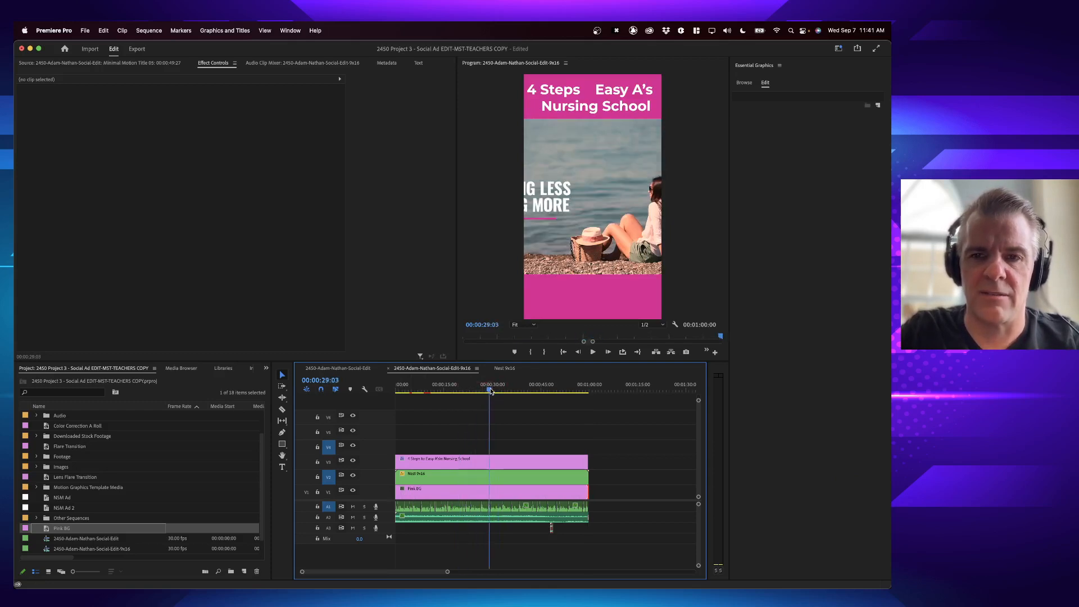
{"action": "left_click", "coordinate": [584, 88]}
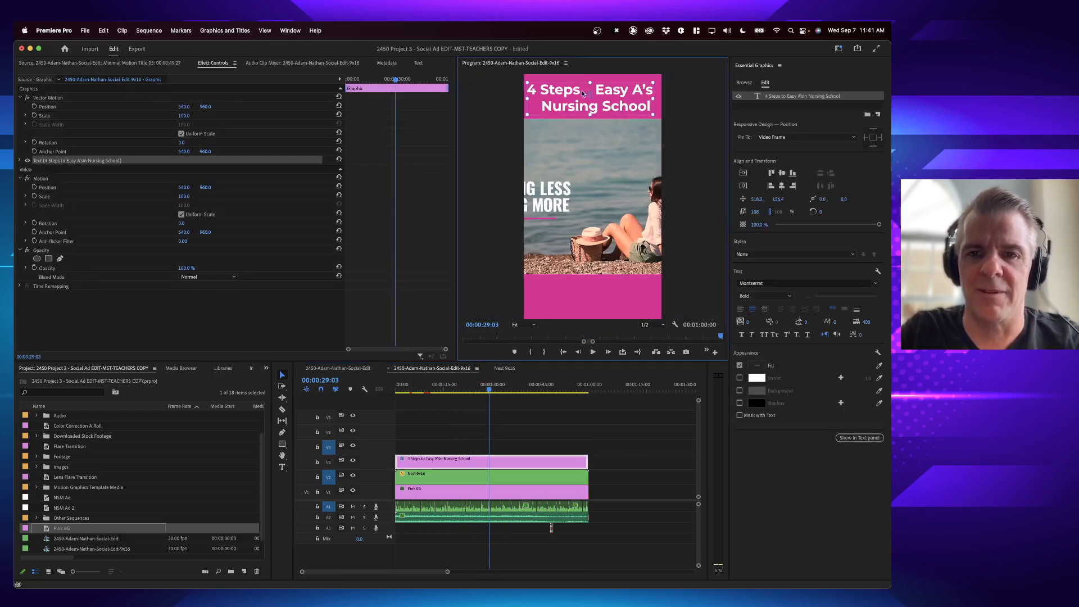
{"action": "key", "text": "t"}
{"action": "left_click", "coordinate": [592, 89]}
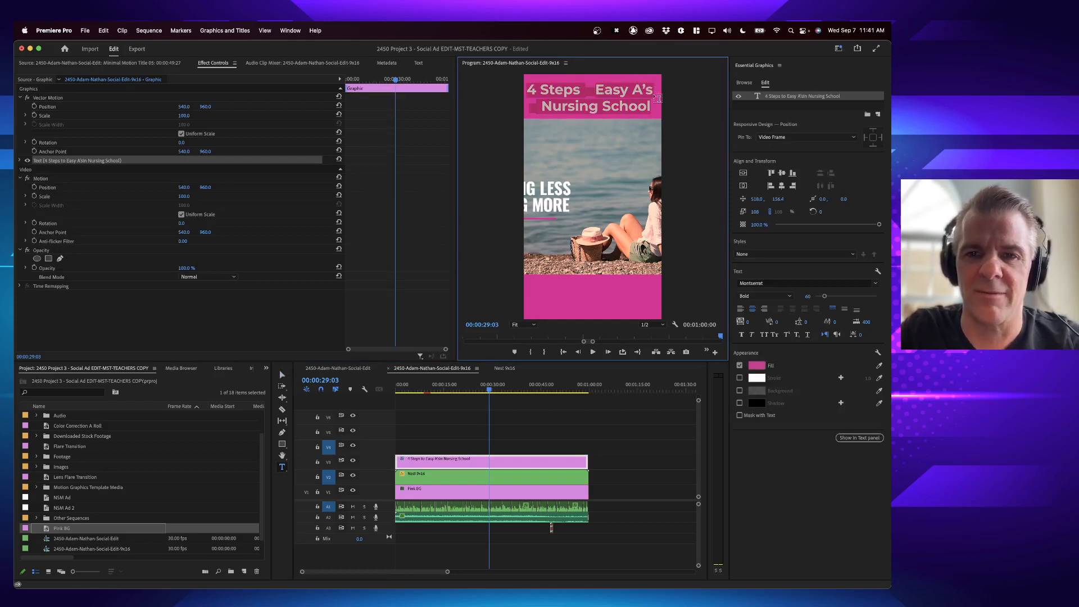
{"action": "left_click", "coordinate": [757, 365]}
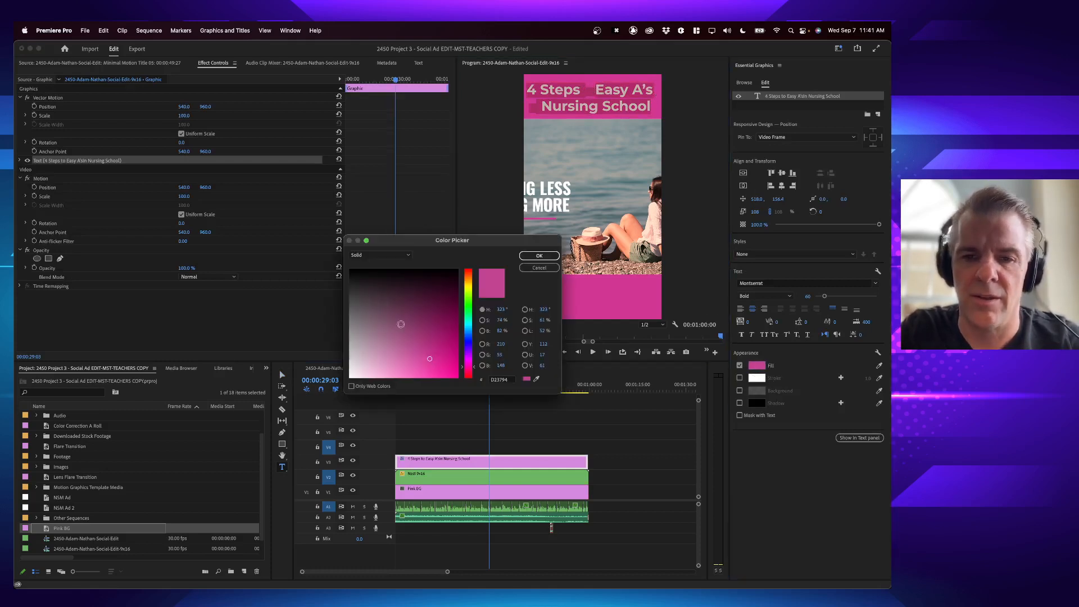
{"action": "key", "text": "Return"}
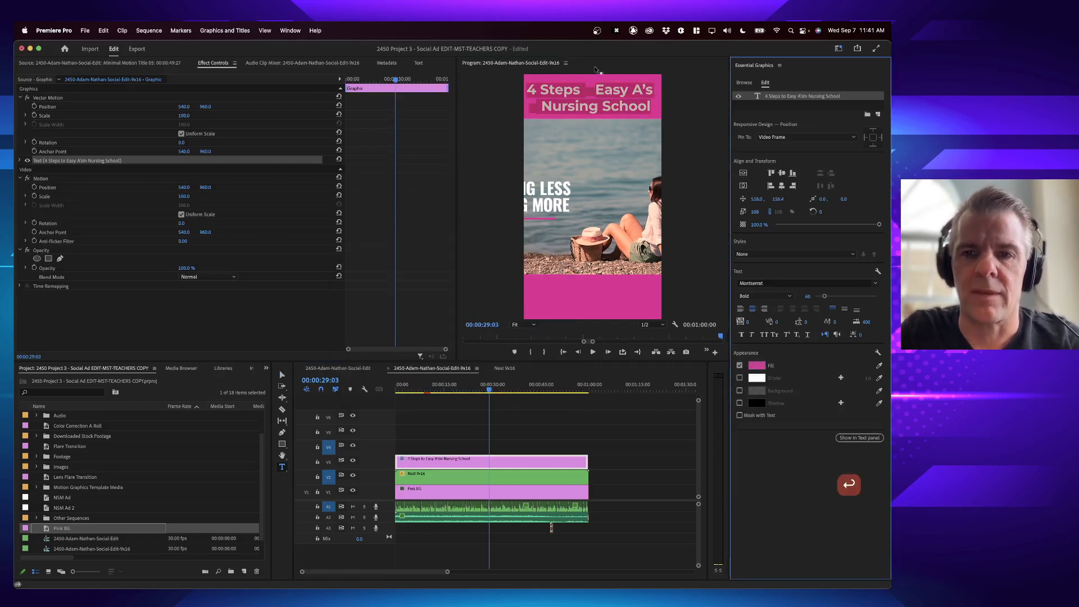
{"action": "key", "text": "super+a"}
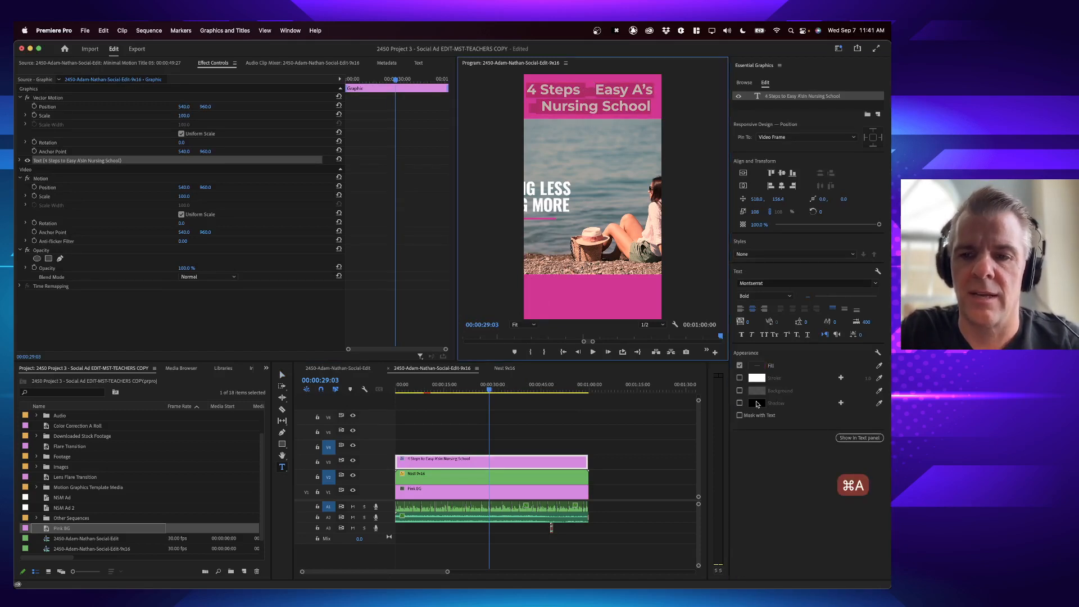
{"action": "left_click", "coordinate": [760, 368]}
{"action": "key", "text": "Return"}
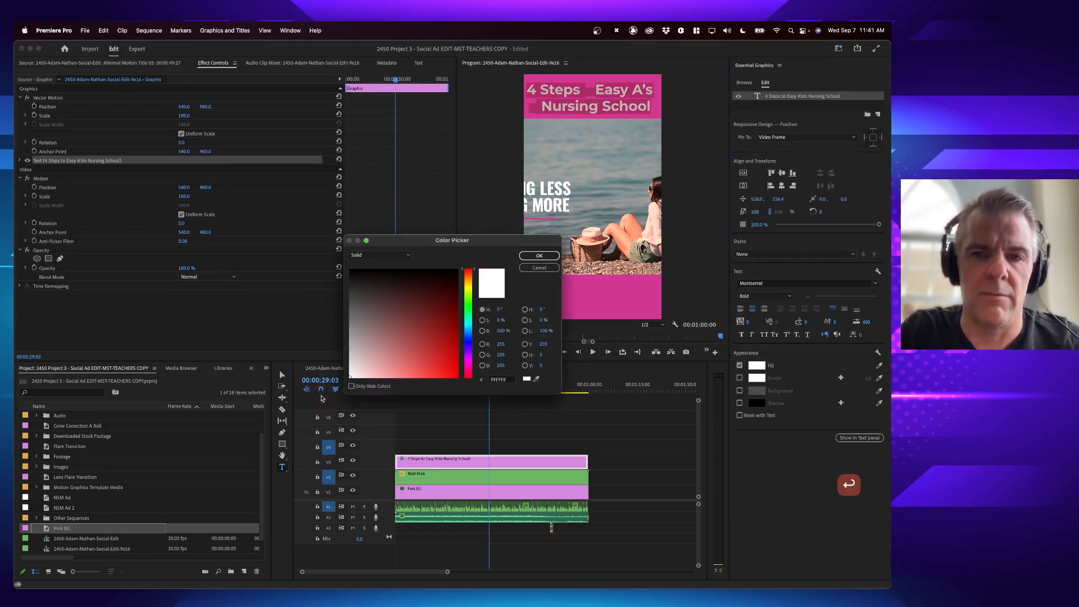
{"action": "left_click", "coordinate": [600, 90]}
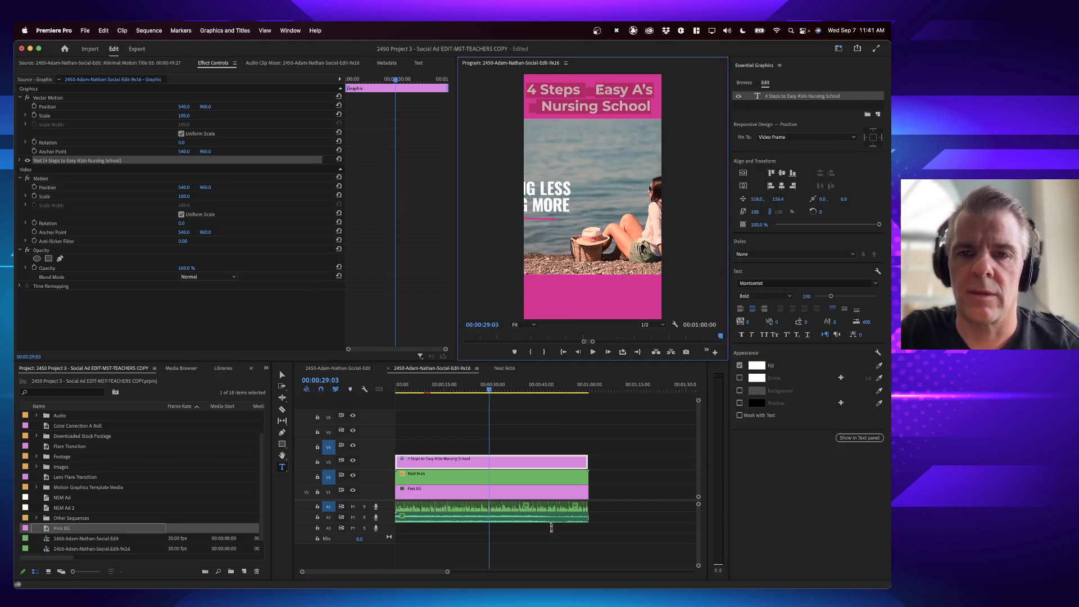
{"action": "left_click", "coordinate": [511, 402]}
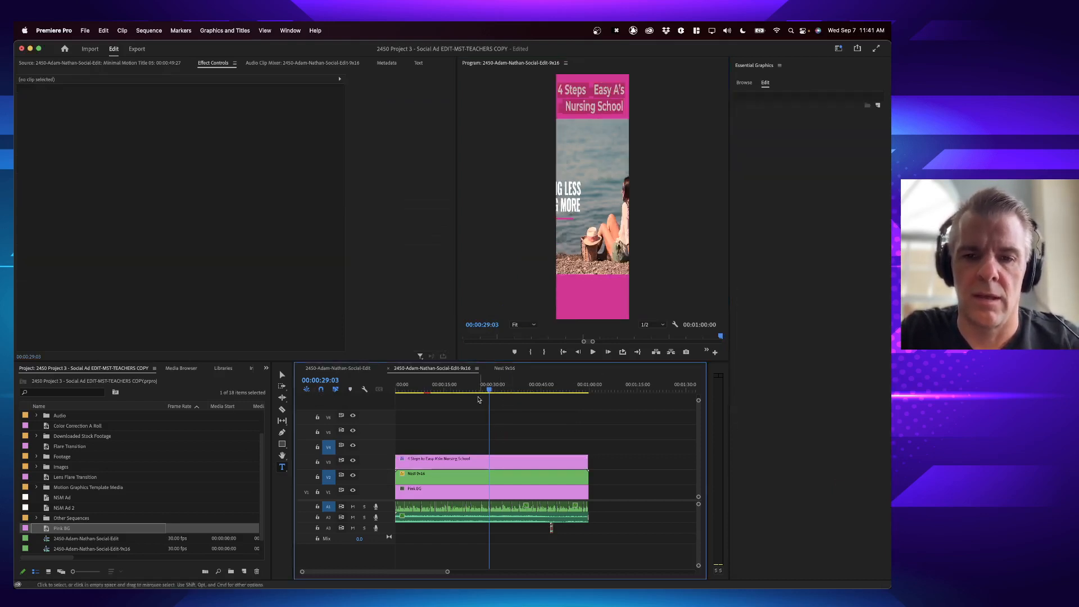
- Return the playhead to the sequence start, open the Text panel and check the caption track instructions in Chrome, returning to Premiere Pro
{"action": "left_click", "coordinate": [462, 388]}
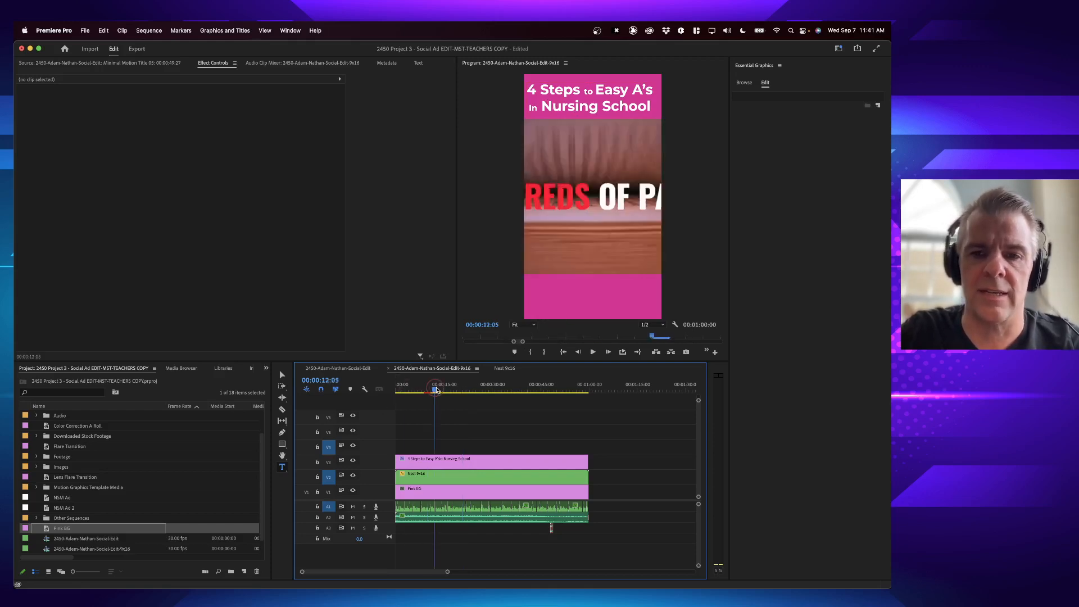
{"action": "mouse_move", "coordinate": [405, 387]}
{"action": "left_mouse_down"}
{"action": "mouse_move", "coordinate": [457, 387]}
{"action": "mouse_move", "coordinate": [396, 391]}
{"action": "left_mouse_up"}
{"action": "key", "text": "super+Tab"}
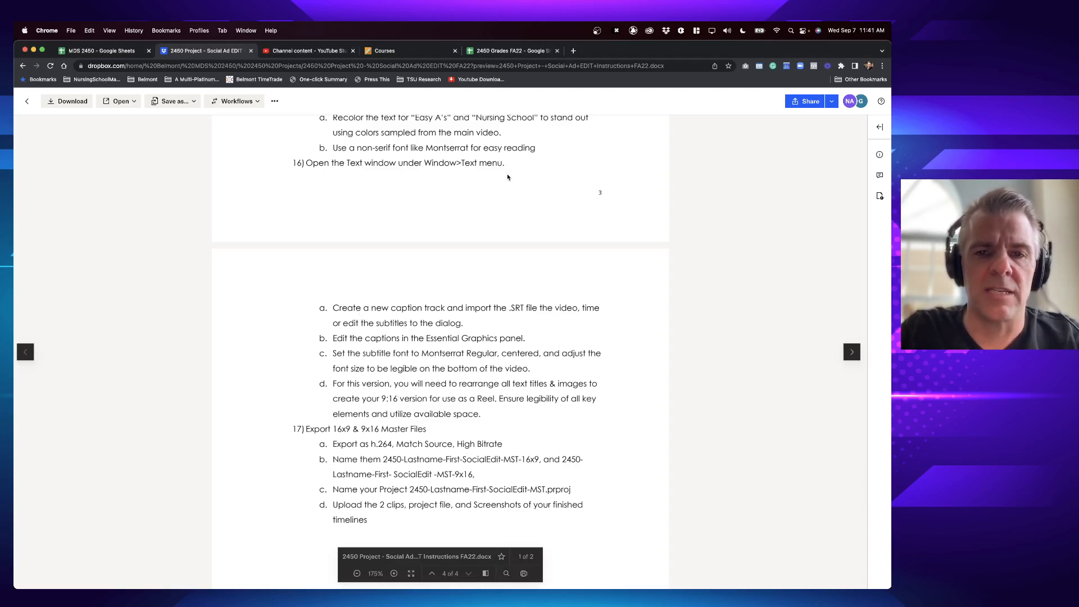
{"action": "key", "text": "super+Tab"}
{"action": "left_click", "coordinate": [288, 30]}
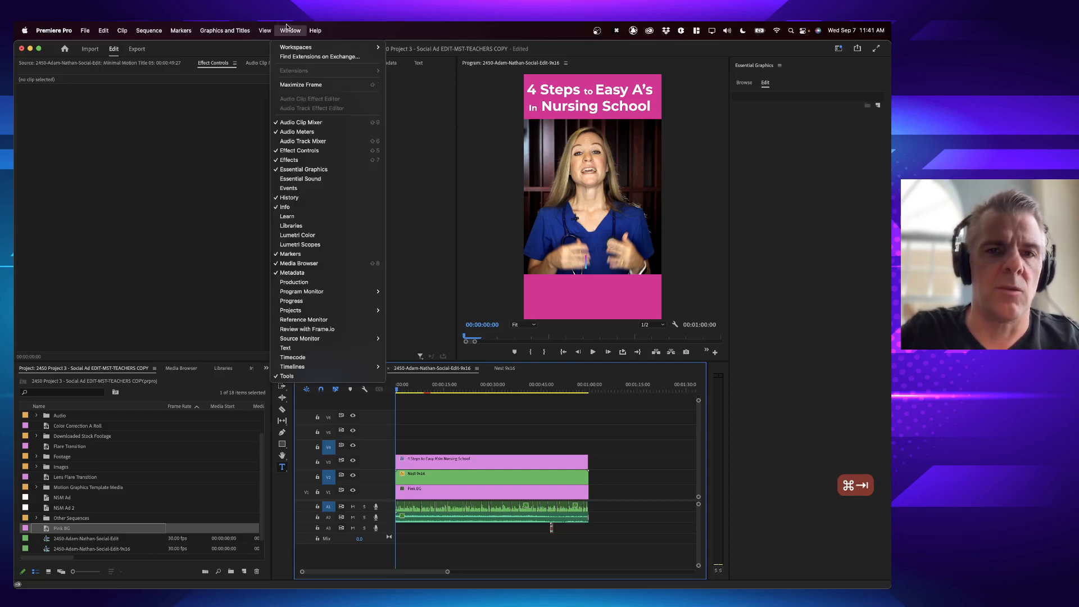
{"action": "left_click", "coordinate": [331, 349]}
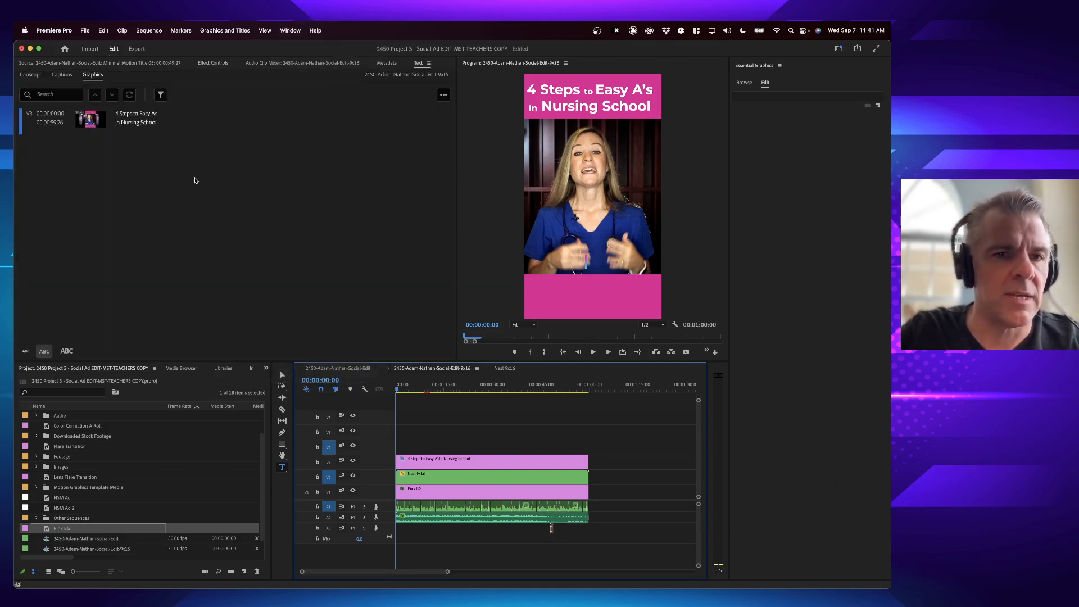
{"action": "key", "text": "super+Tab"}
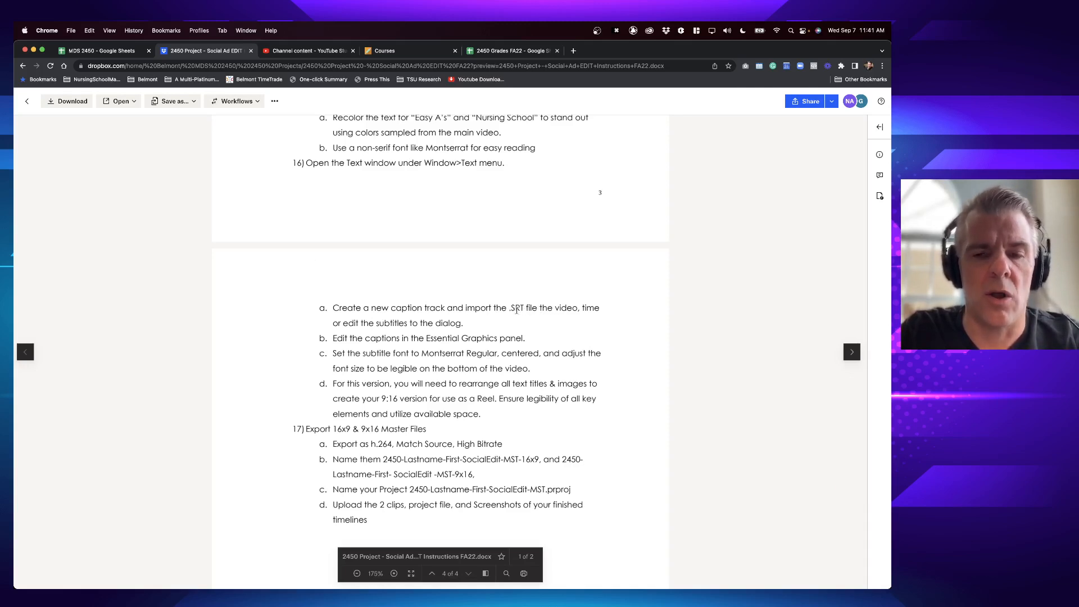
{"action": "key", "text": "super+Tab"}
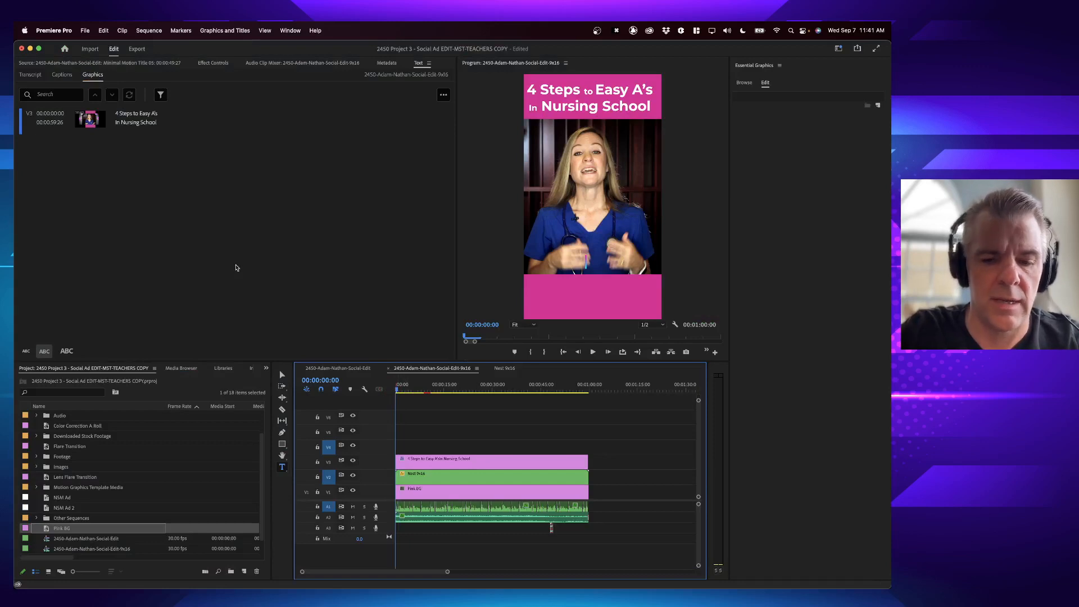
- Start a media import from the project folder on the Desktop and expand 2450 Common Media Folder and its 01 Original Assets folder
{"action": "key", "text": "super+i"}
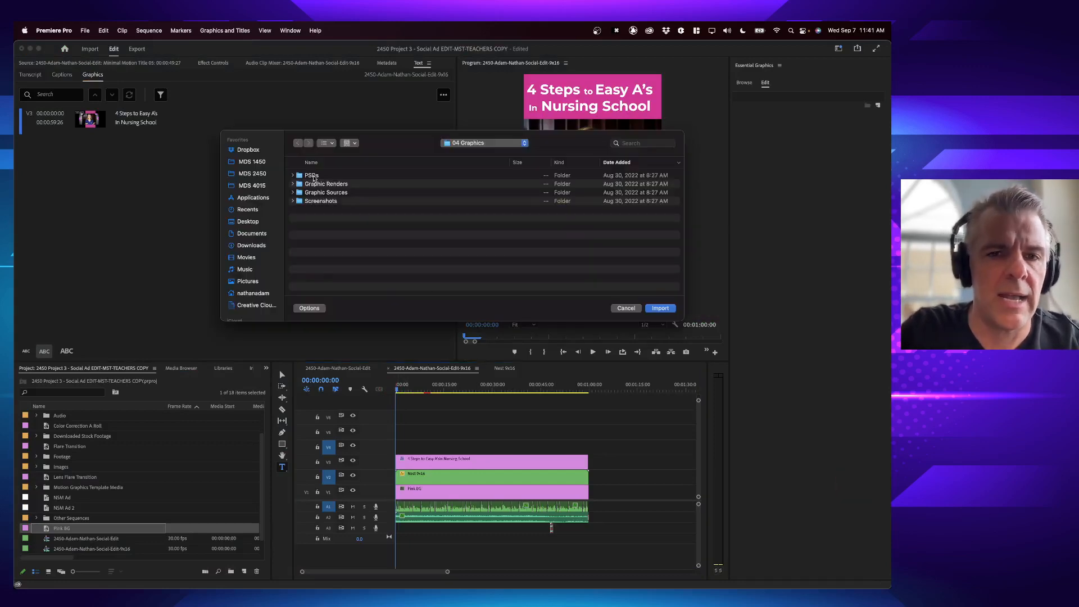
{"action": "key", "text": "shift+super+d"}
{"action": "double_click", "coordinate": [363, 202]}
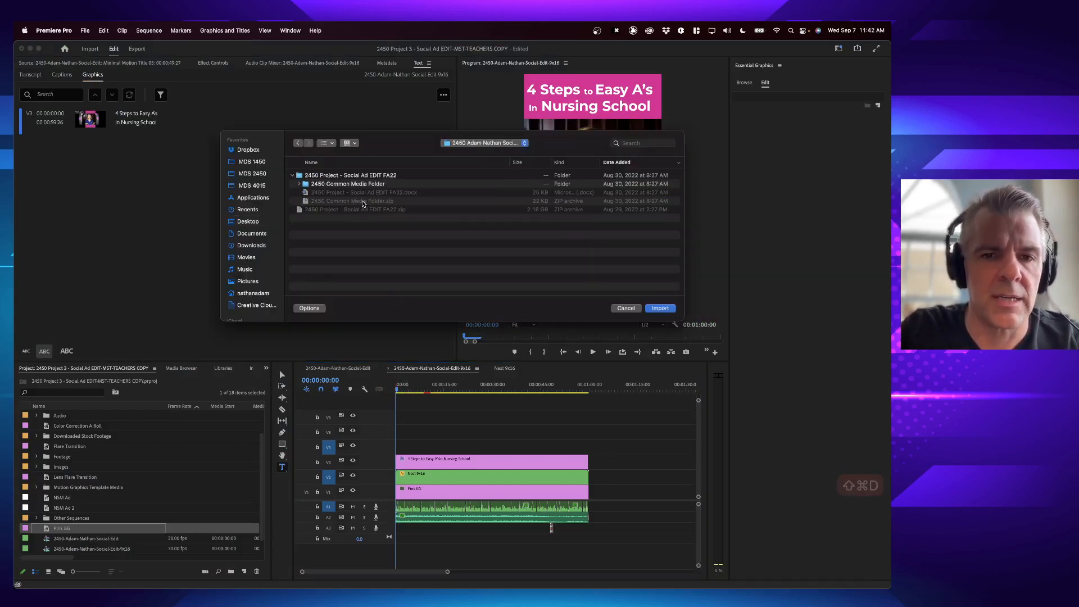
{"action": "left_click", "coordinate": [331, 187]}
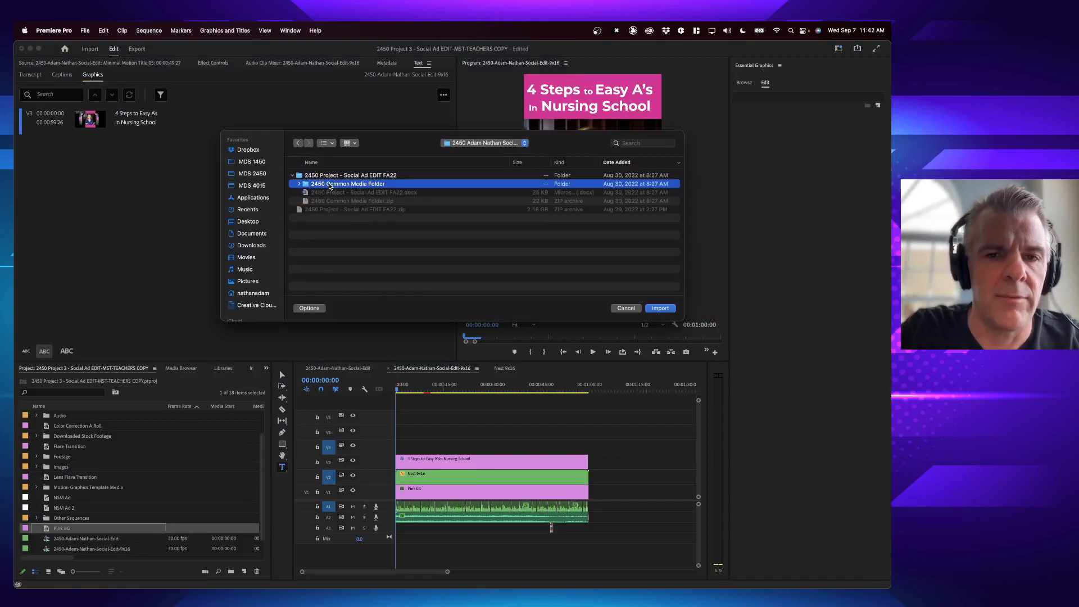
{"action": "key", "text": "Right"}
{"action": "key", "text": "Down"}
{"action": "key", "text": "Right"}
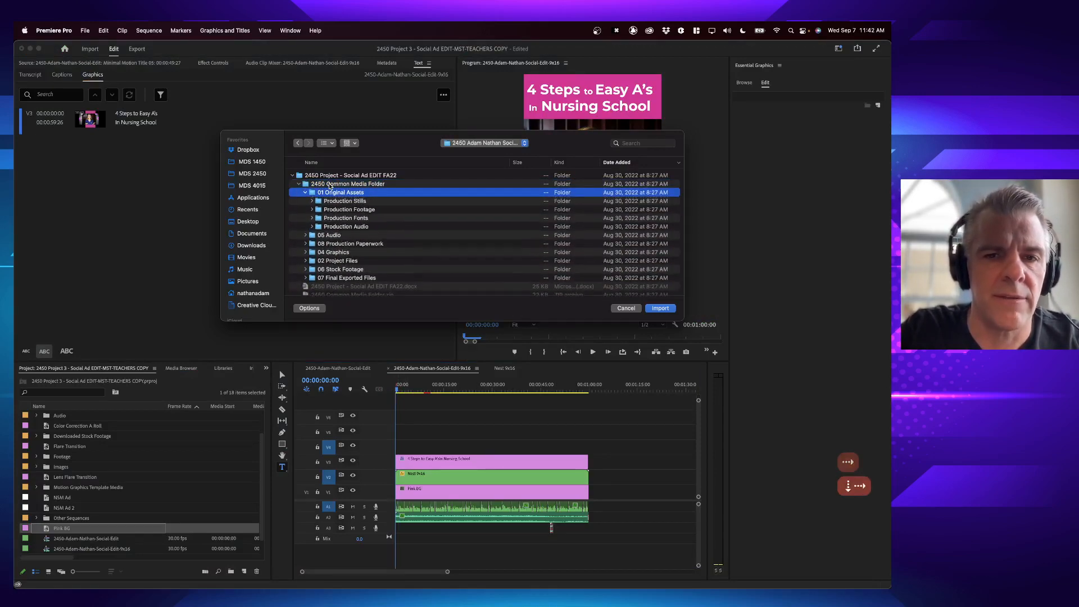
- Look for the captions file among the Original Assets subfolders and in the 08 Production Paperwork folder
{"action": "key", "text": "Down"}
{"action": "key", "text": "Down"}
{"action": "key", "text": "Down"}
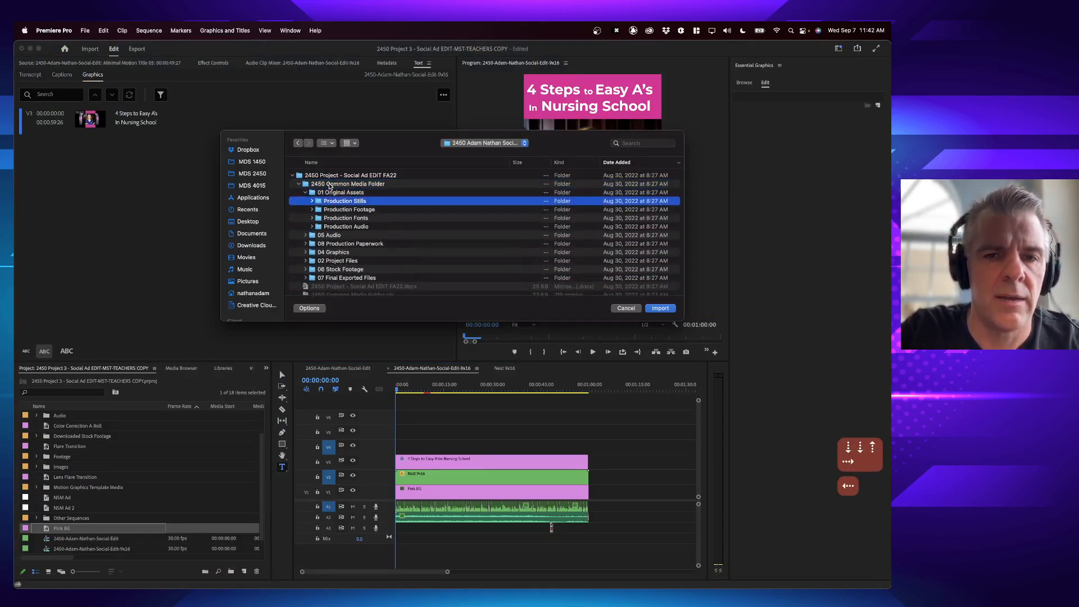
{"action": "key", "text": "Up"}
{"action": "key", "text": "Right"}
{"action": "key", "text": "Left"}
{"action": "key", "text": "Down"}
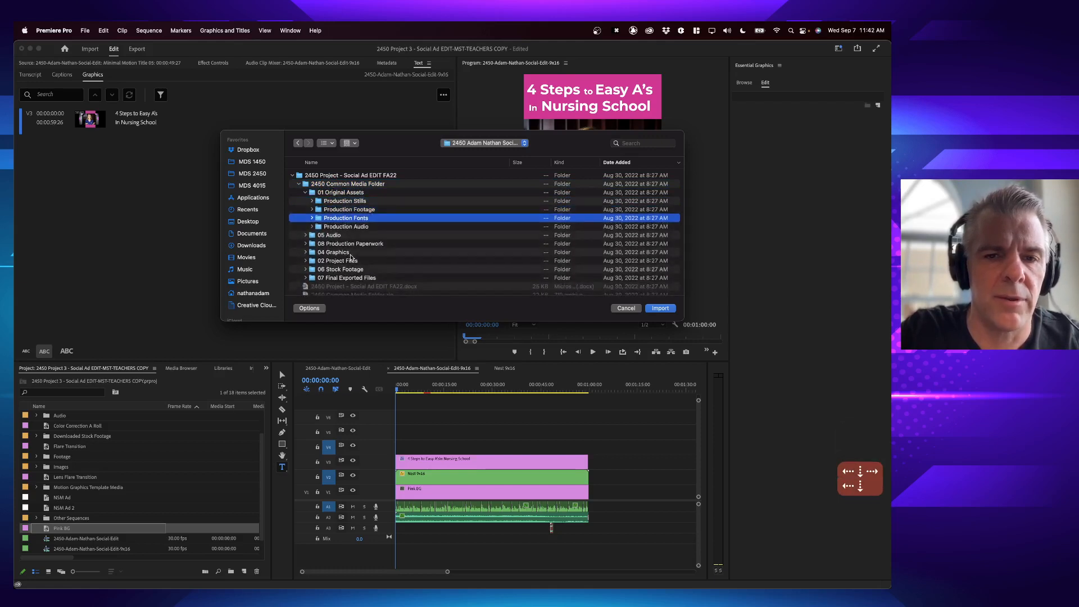
{"action": "key", "text": "Down"}
{"action": "key", "text": "Down"}
{"action": "key", "text": "Down"}
{"action": "key", "text": "Right"}
{"action": "scroll", "coordinate": [350, 253], "scroll_direction": "down", "scroll_amount": 1}
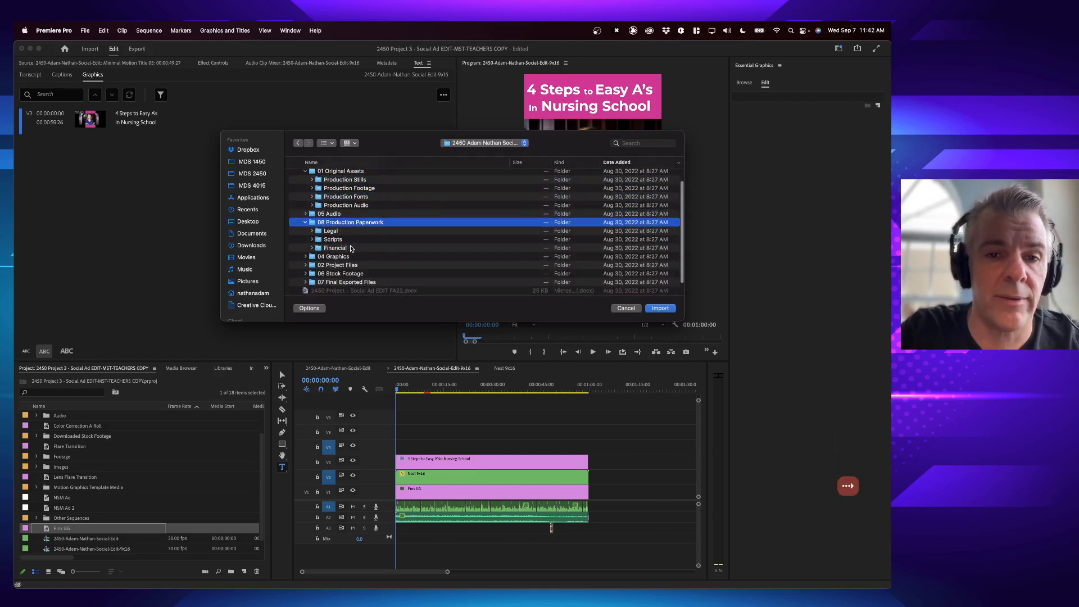
{"action": "scroll", "coordinate": [351, 251], "scroll_direction": "down", "scroll_amount": 2}
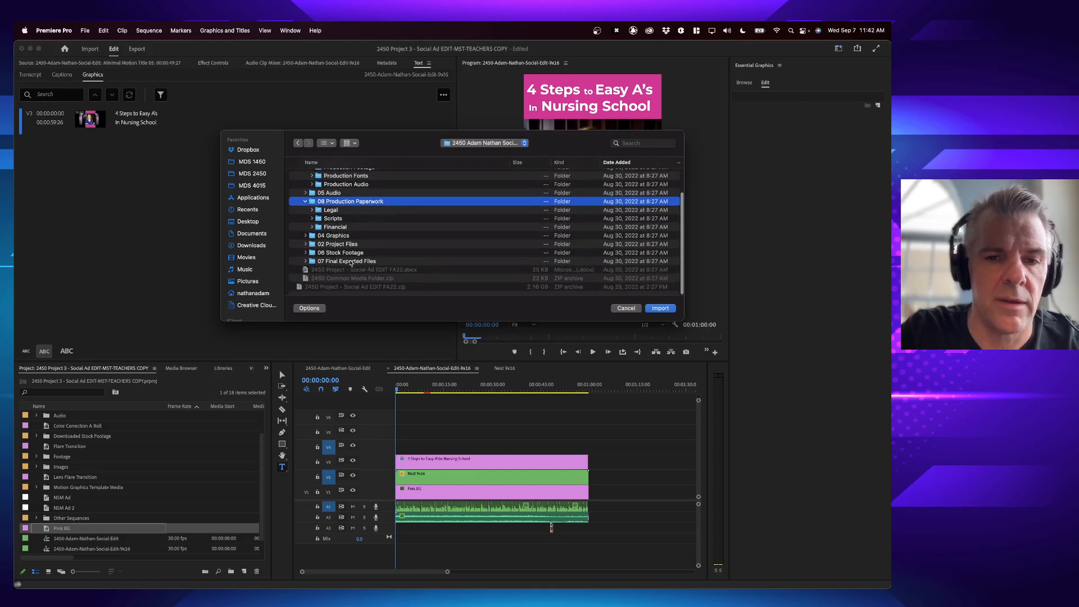
- Look for the captions file in the 07 Final Exported Files and 06 Stock Footage folders
{"action": "left_click", "coordinate": [351, 263]}
{"action": "key", "text": "Right"}
{"action": "scroll", "coordinate": [348, 262], "scroll_direction": "down", "scroll_amount": 1}
{"action": "key", "text": "Up"}
{"action": "key", "text": "Right"}
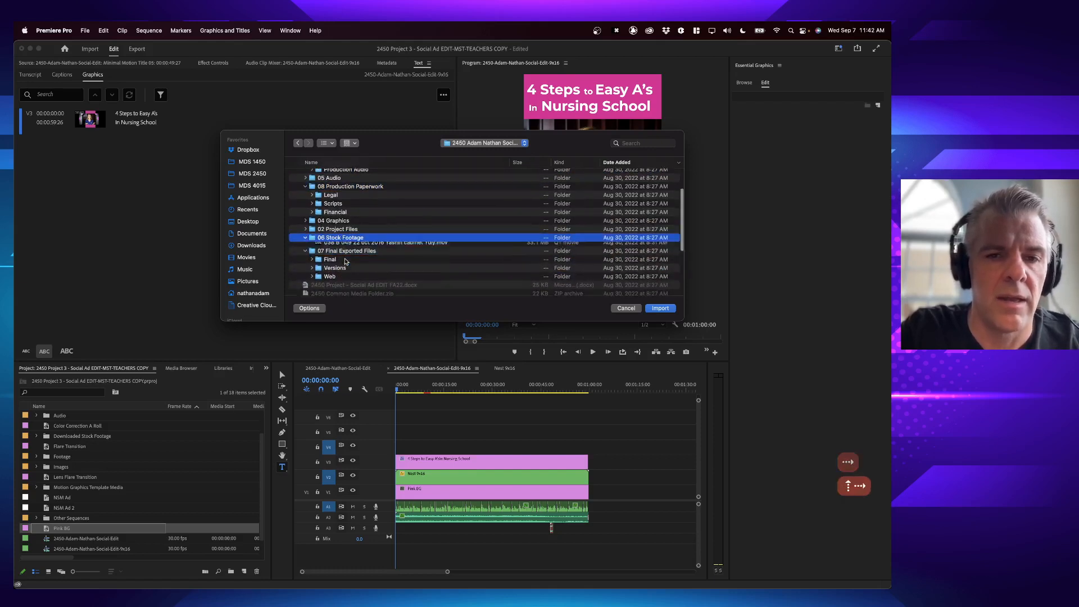
{"action": "scroll", "coordinate": [345, 262], "scroll_direction": "down", "scroll_amount": 10}
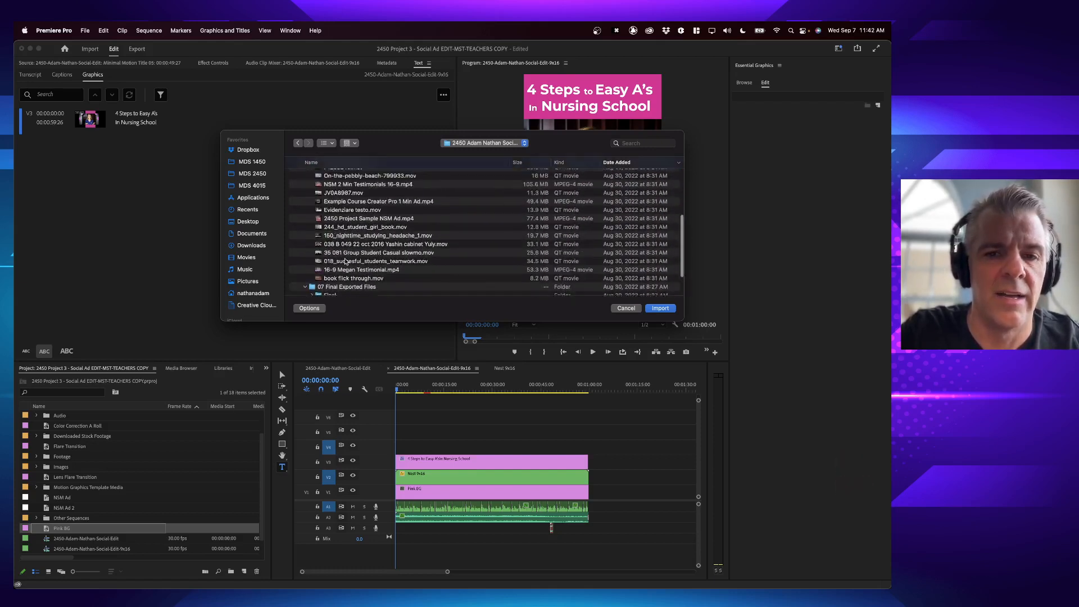
- Import the captions file 2450-Social Ad Edit Captions.srt from the 02 Project Files folder
{"action": "scroll", "coordinate": [345, 261], "scroll_direction": "up", "scroll_amount": 3}
{"action": "key", "text": "Up"}
{"action": "key", "text": "Right"}
{"action": "key", "text": "Down"}
{"action": "key", "text": "Down"}
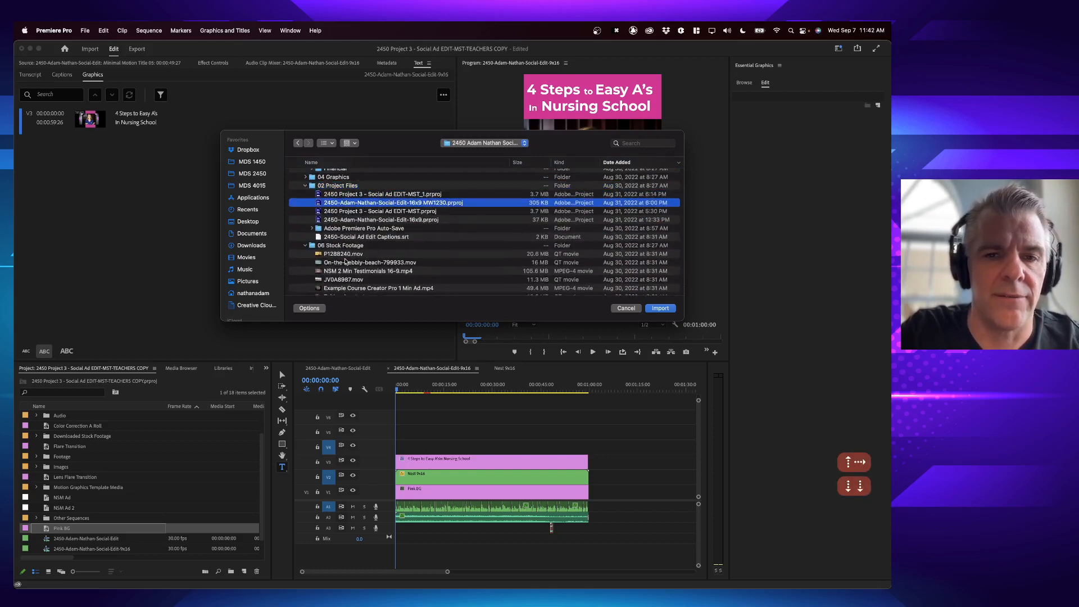
{"action": "key", "text": "Down"}
{"action": "key", "text": "Down"}
{"action": "key", "text": "Down"}
{"action": "key", "text": "Down"}
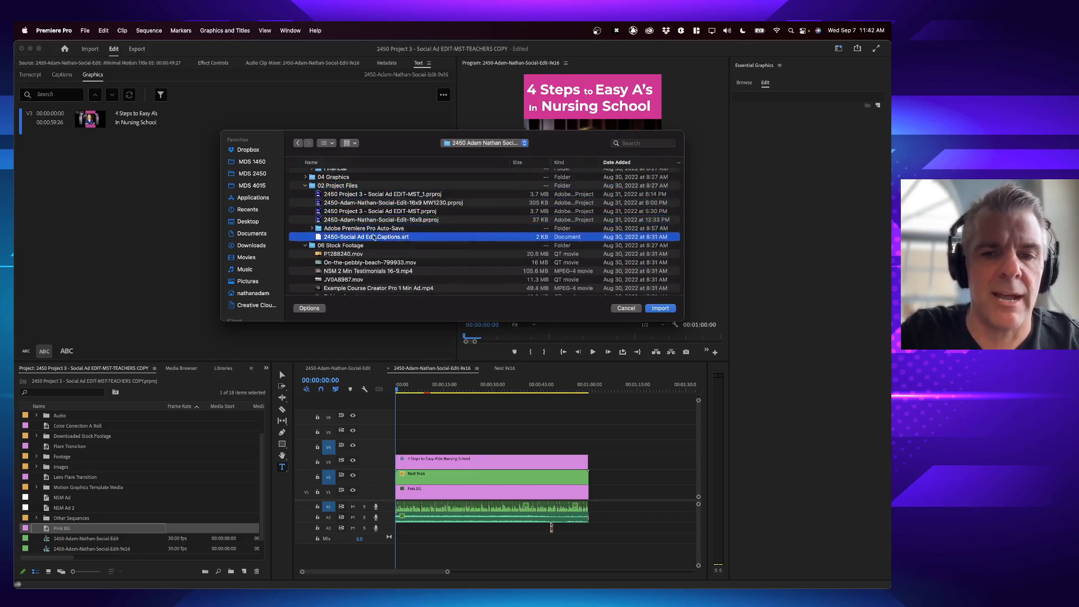
{"action": "key", "text": "Return"}
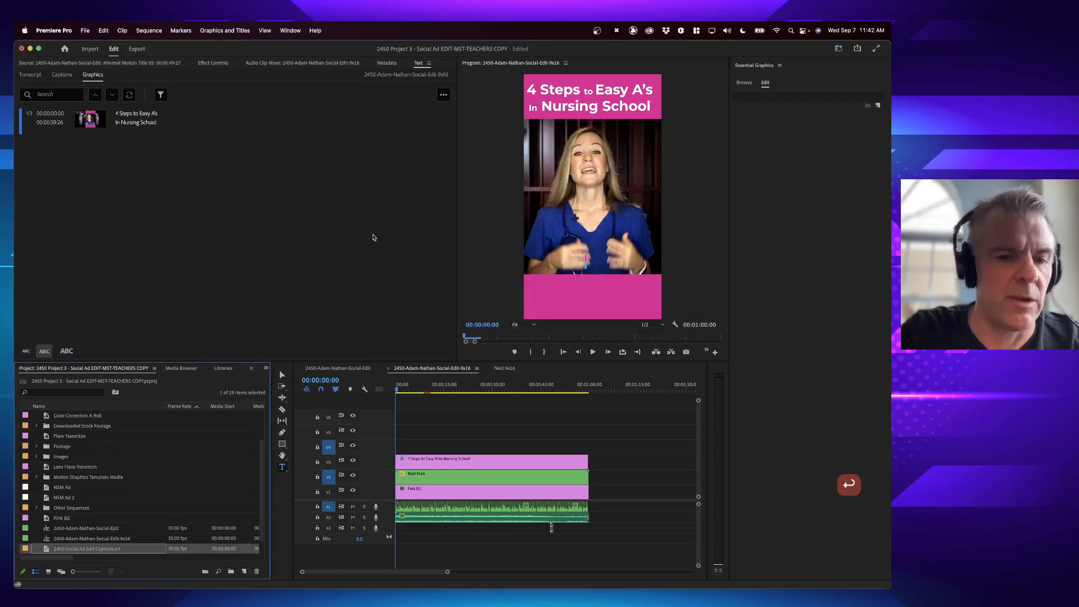
{"action": "scroll", "coordinate": [46, 553], "scroll_direction": "down", "scroll_amount": 1}
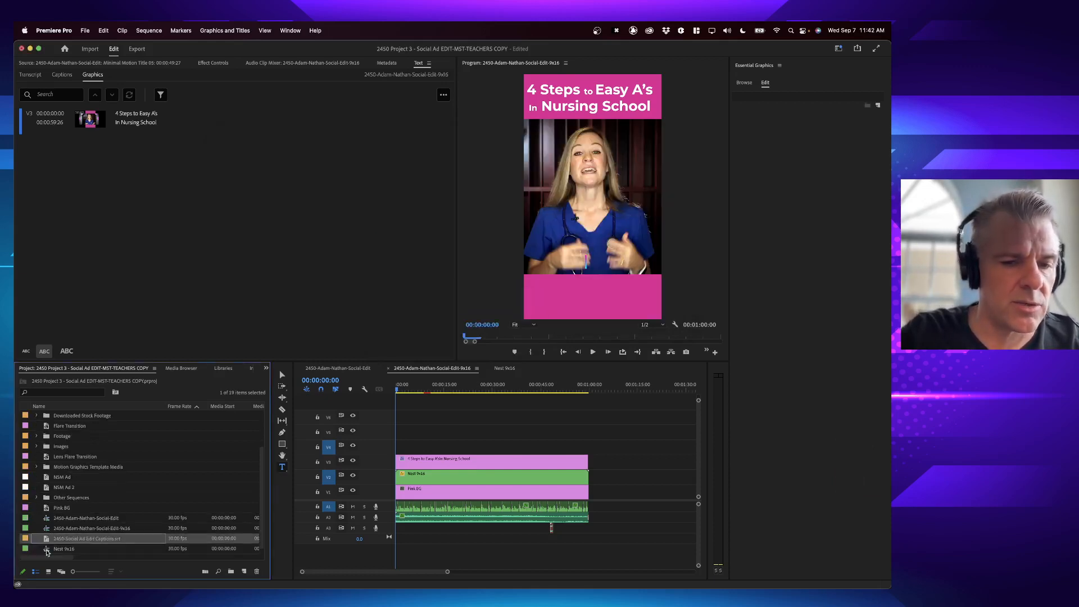
- Check the caption instructions in Chrome, return to Premiere Pro and add the SRT as a Subtitle caption track with Timeline start as start point
{"action": "key", "text": "super+Tab"}
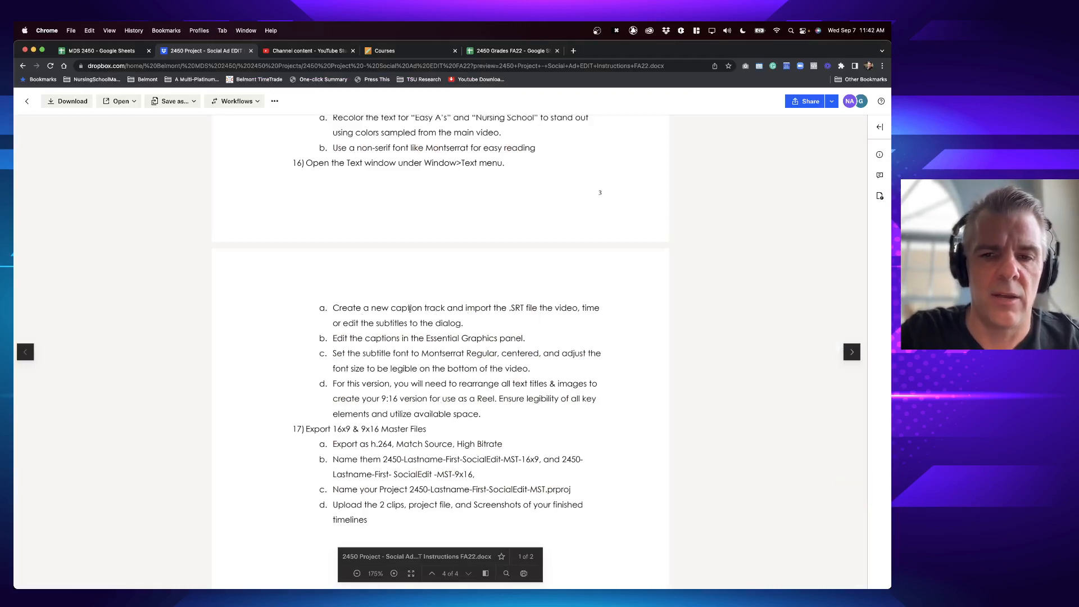
{"action": "key", "text": "super+Tab"}
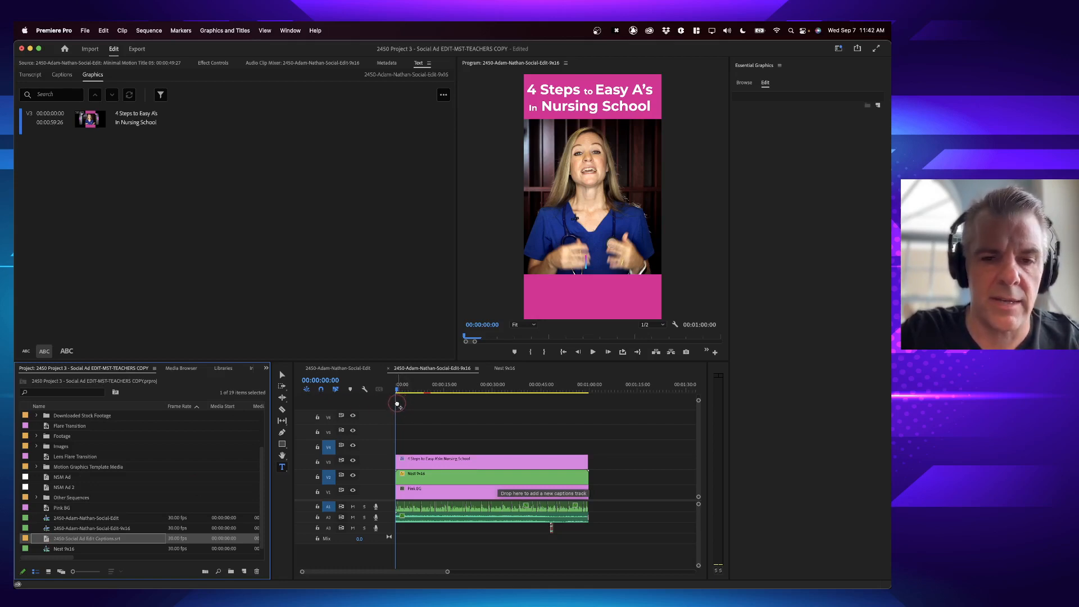
{"action": "left_click_drag", "start_coordinate": [397, 404], "coordinate": [395, 403]}
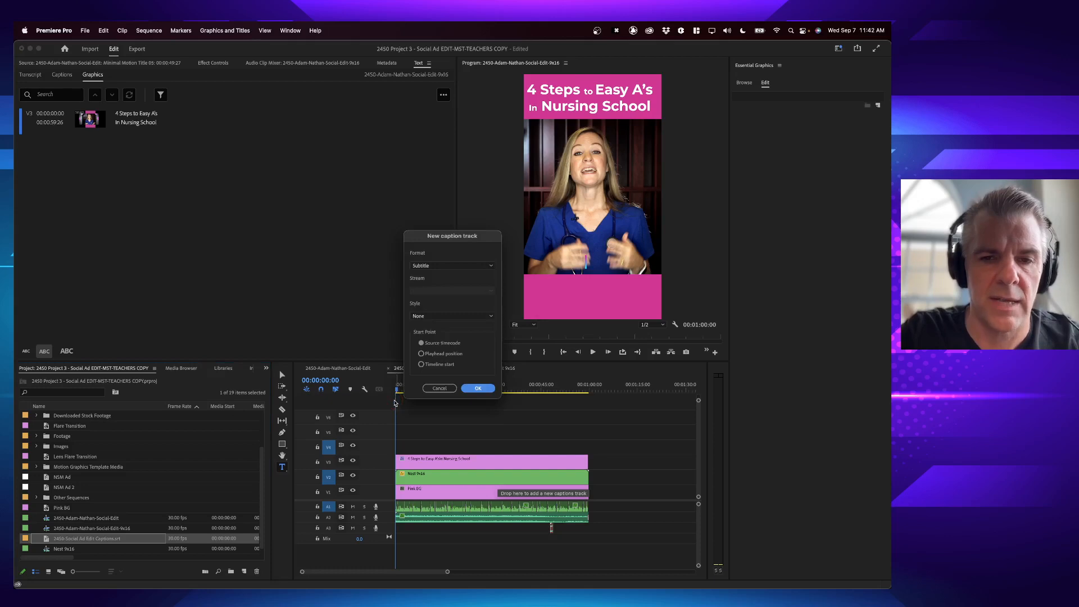
{"action": "left_click", "coordinate": [433, 267]}
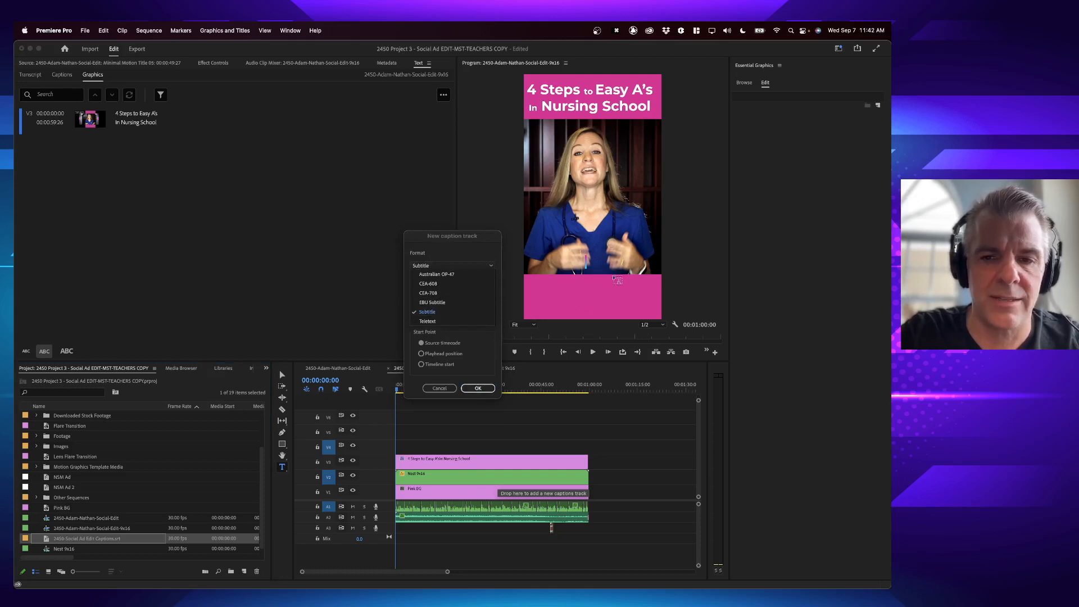
{"action": "left_click", "coordinate": [441, 251]}
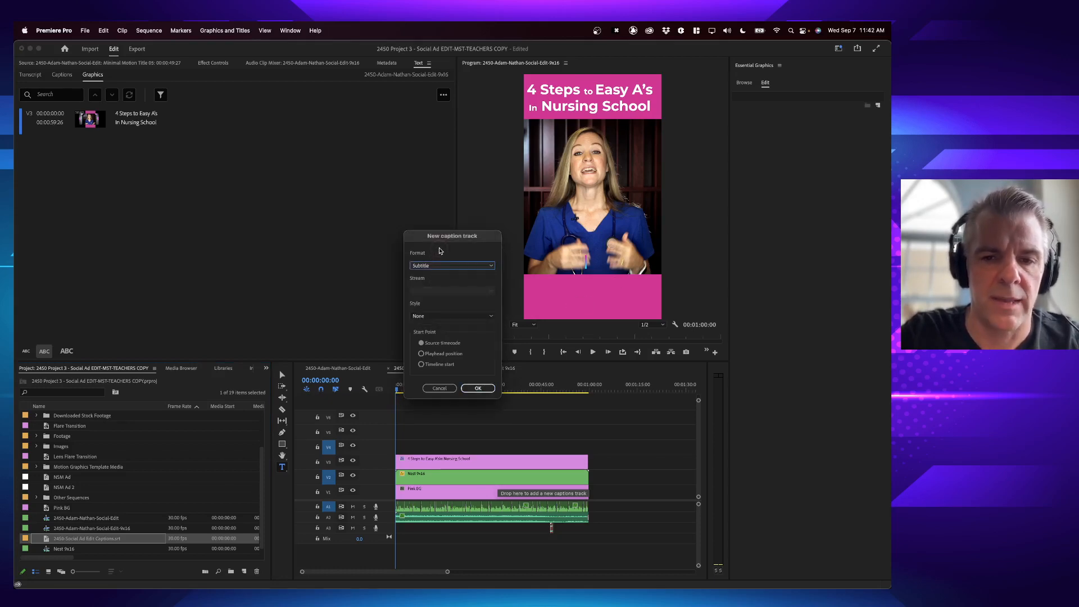
{"action": "left_click", "coordinate": [422, 364]}
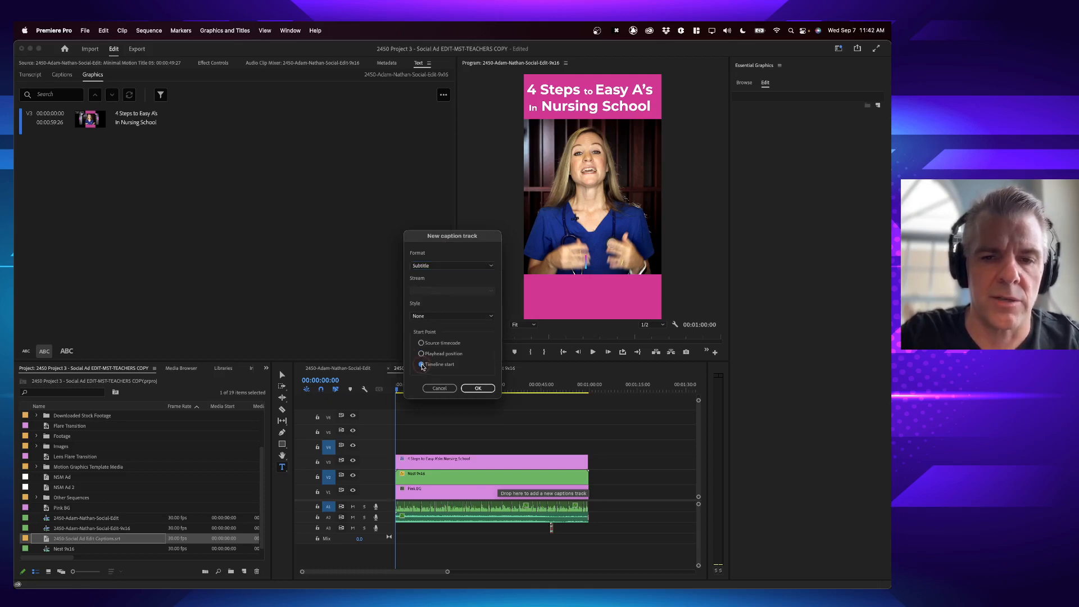
{"action": "left_click", "coordinate": [479, 388]}
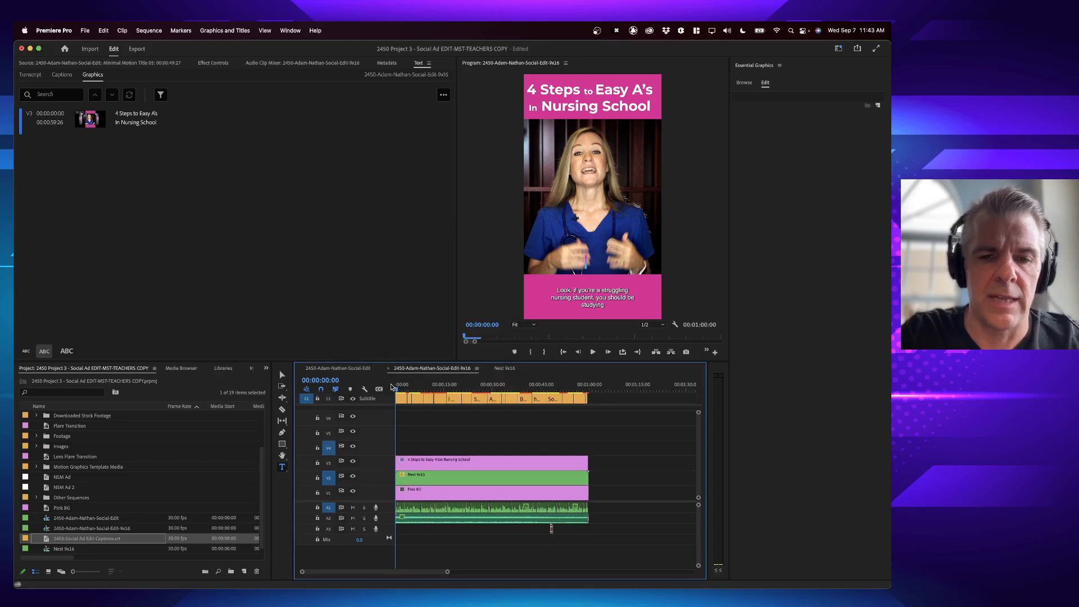
- Play the opening of the vertical sequence to review the imported captions, returning the playhead to the first caption
{"action": "key", "text": "space"}
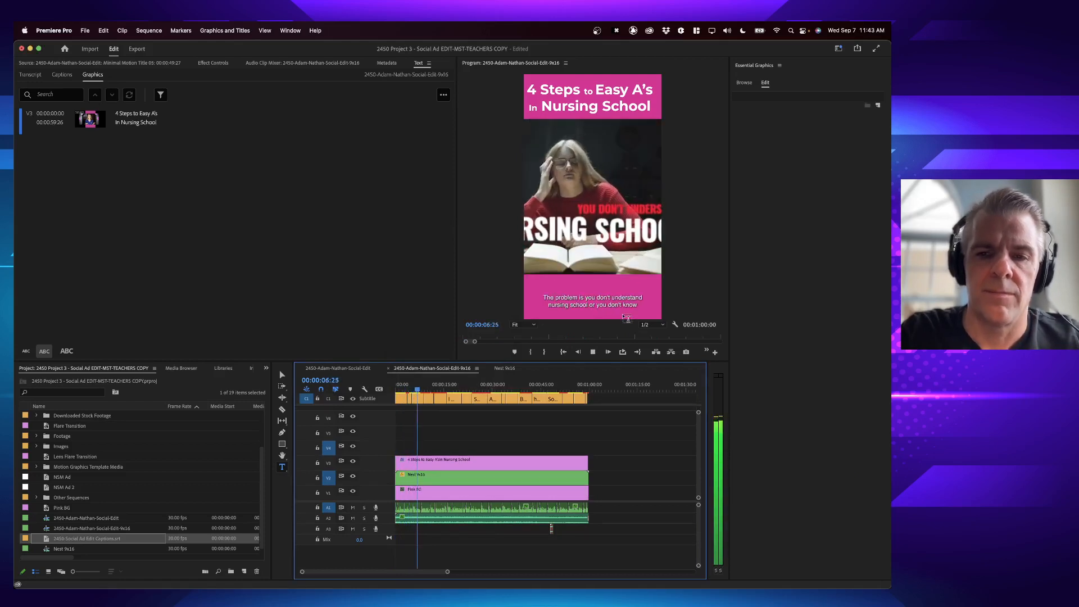
{"action": "key", "text": "space"}
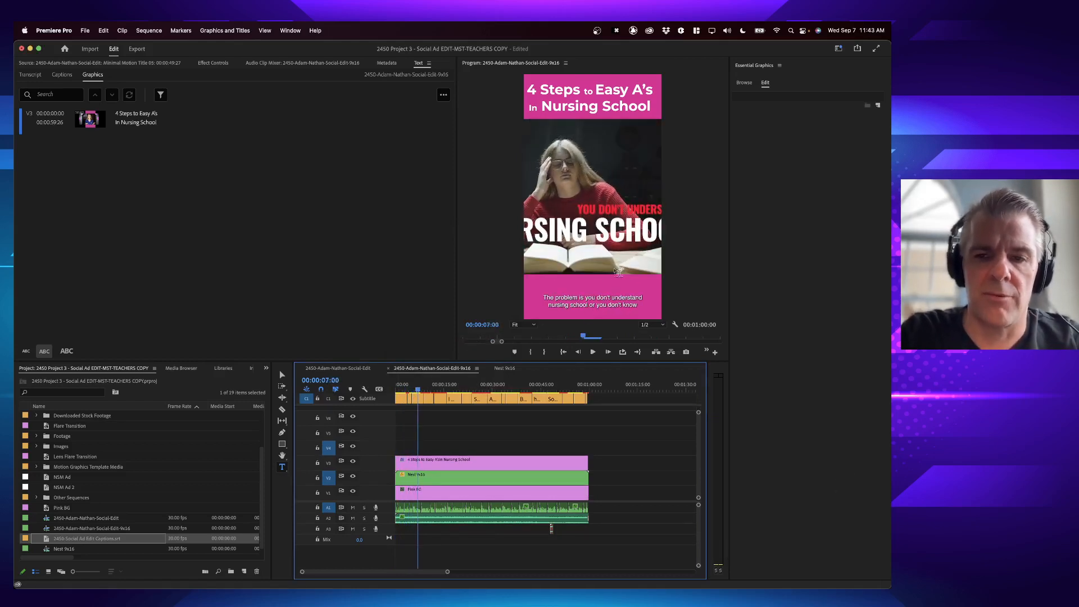
{"action": "left_click", "coordinate": [400, 389]}
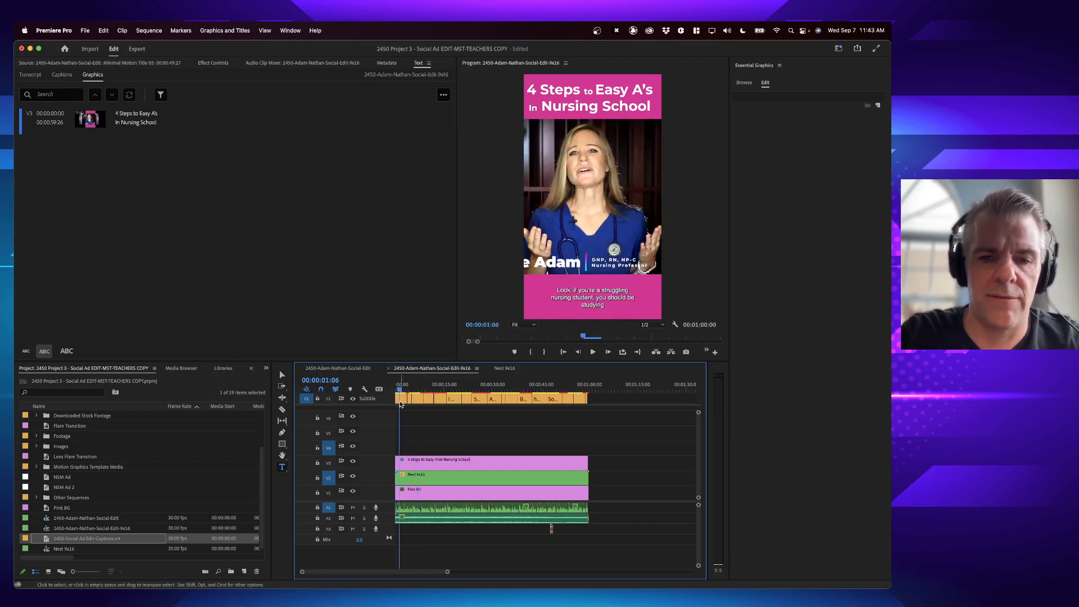
- Set the font of the first caption to Montserrat Regular
{"action": "left_click", "coordinate": [401, 399]}
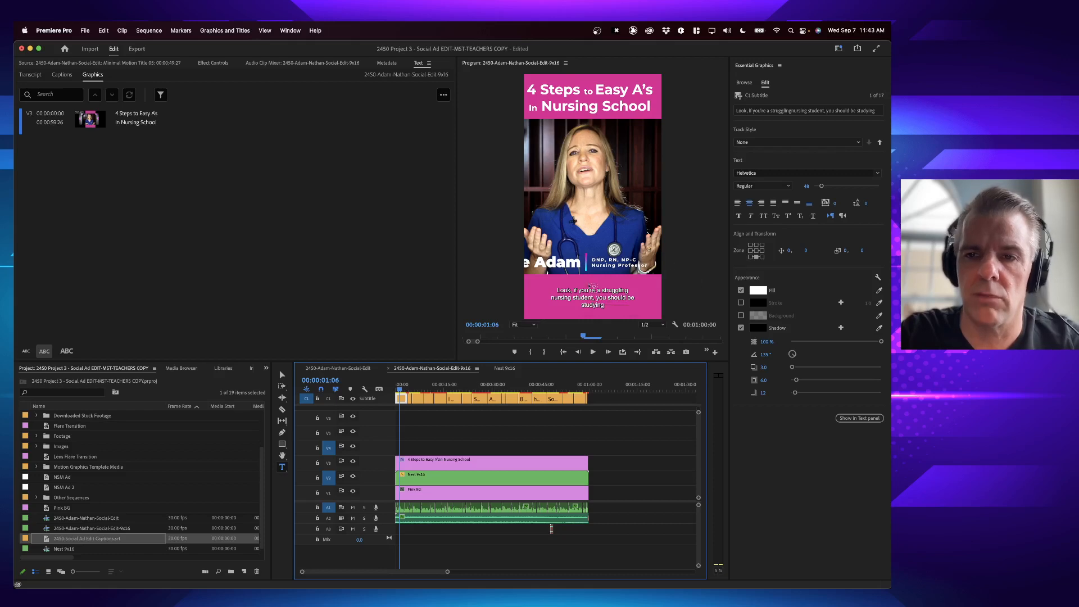
{"action": "left_click", "coordinate": [761, 173]}
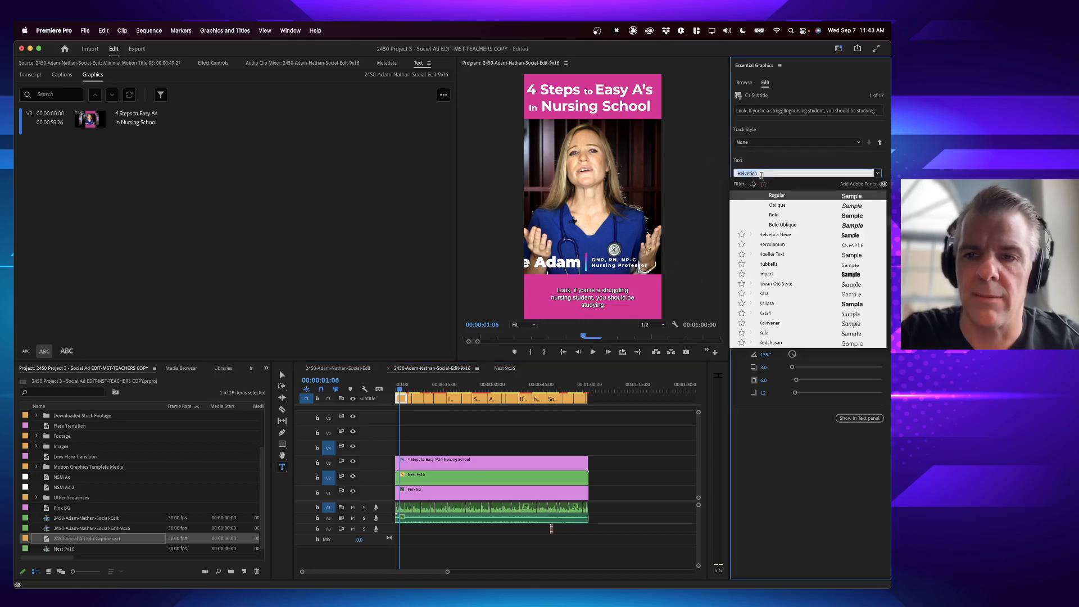
{"action": "type", "text": "mont"}
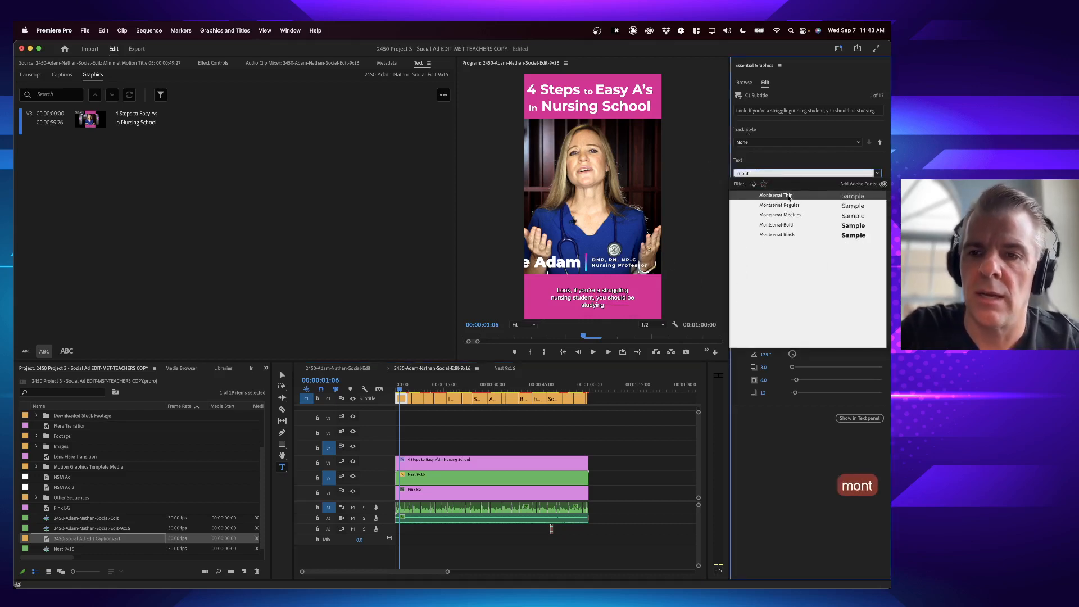
{"action": "left_click", "coordinate": [790, 206]}
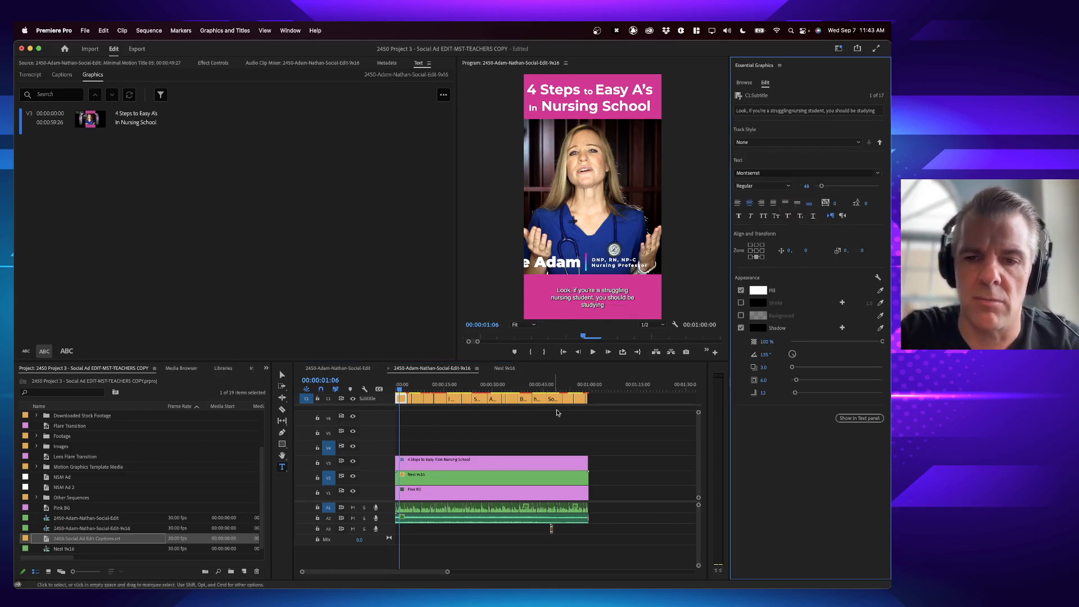
- Select all captions on the subtitle track, set their font to Montserrat Regular and enlarge the text to about 61
{"action": "left_click_drag", "start_coordinate": [605, 402], "coordinate": [395, 376]}
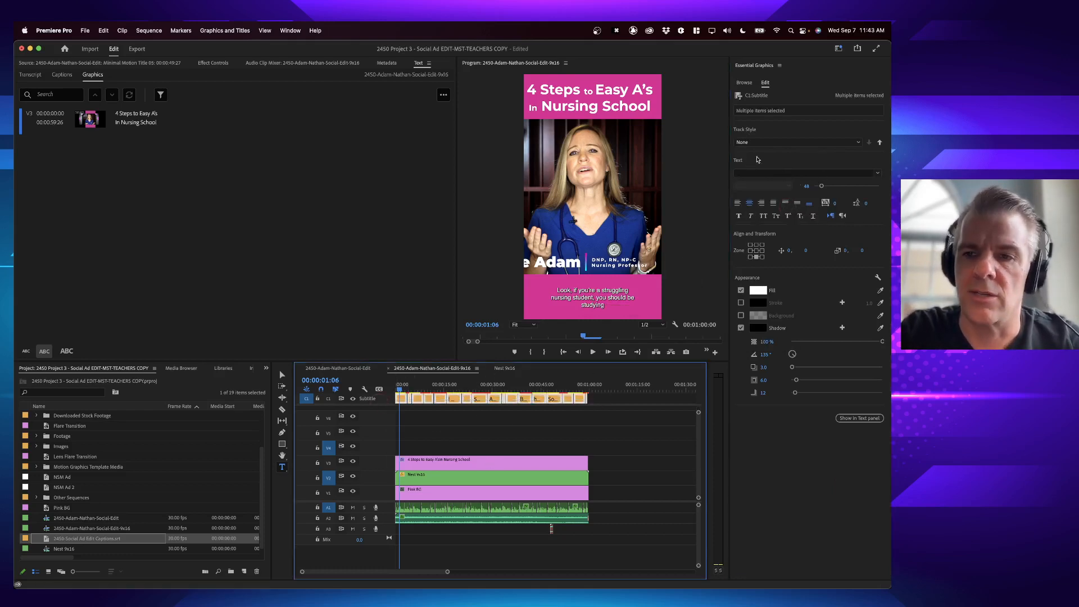
{"action": "left_click", "coordinate": [747, 171]}
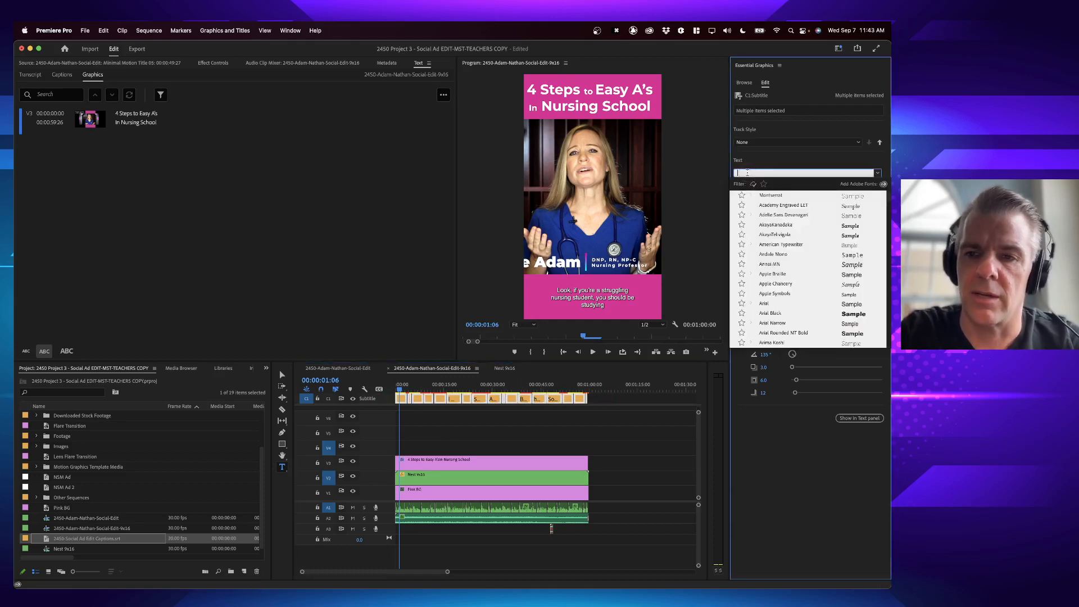
{"action": "left_click", "coordinate": [766, 195]}
{"action": "left_click", "coordinate": [762, 186]}
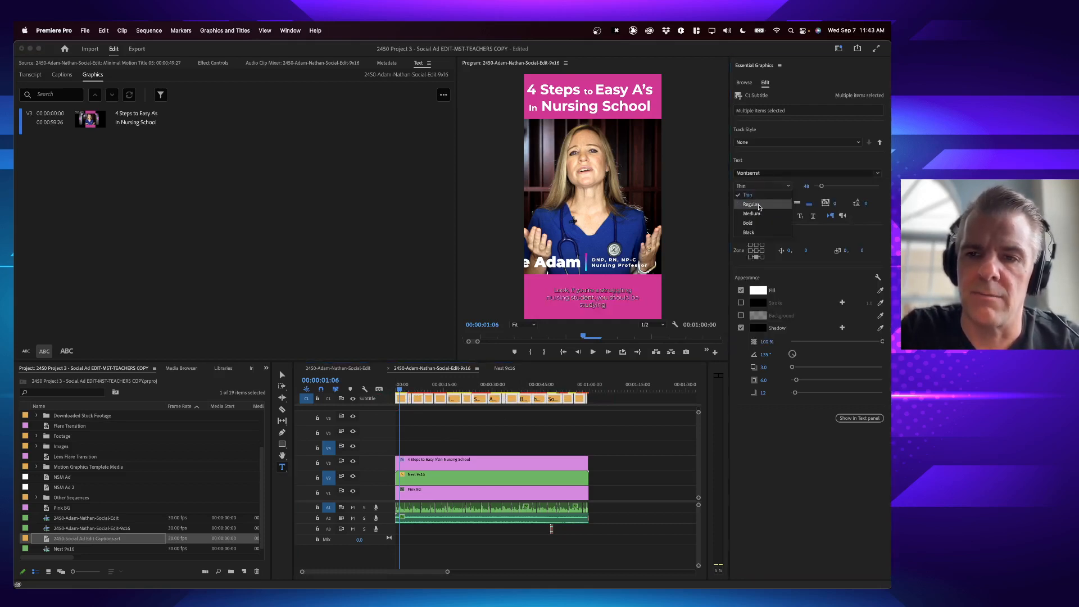
{"action": "left_click", "coordinate": [760, 206]}
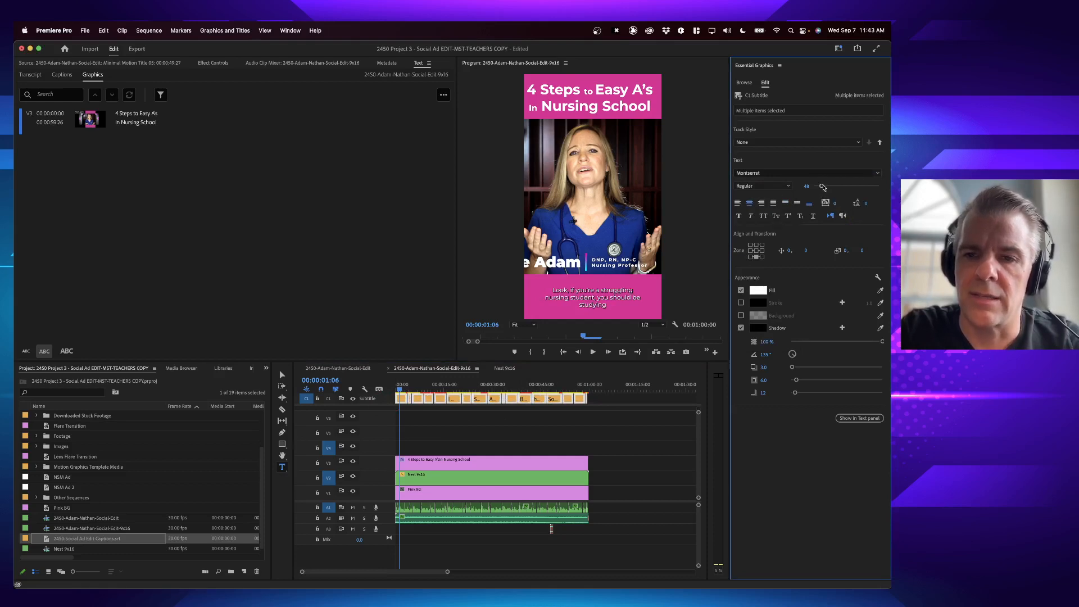
{"action": "left_click_drag", "start_coordinate": [821, 186], "coordinate": [824, 188]}
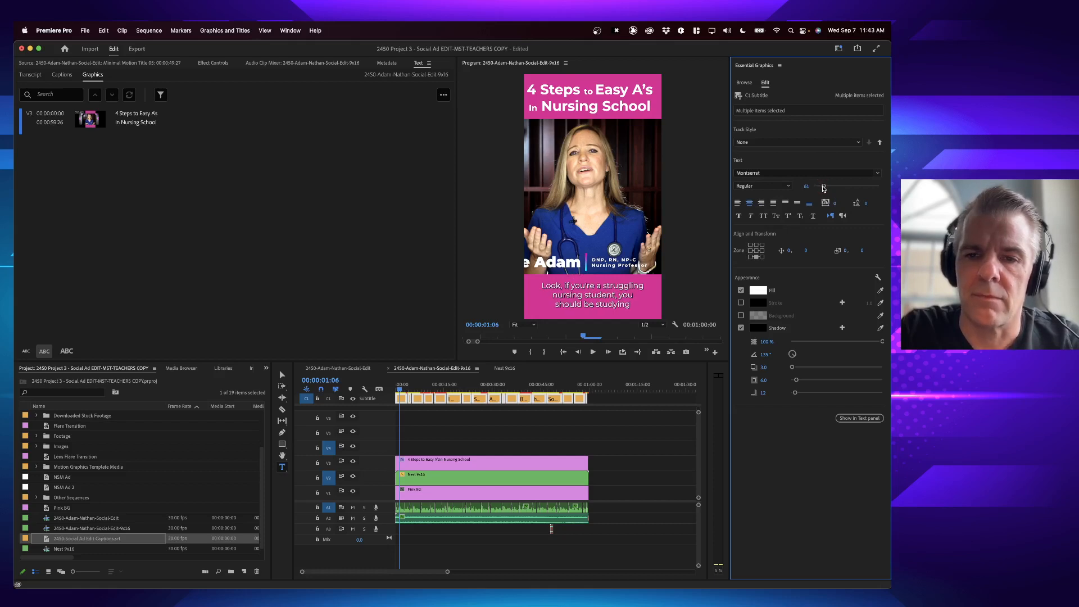
- Play the sequence from its start with the timeline zoomed in to check how the enlarged captions fit the pink area
{"action": "left_click_drag", "start_coordinate": [401, 388], "coordinate": [388, 389]}
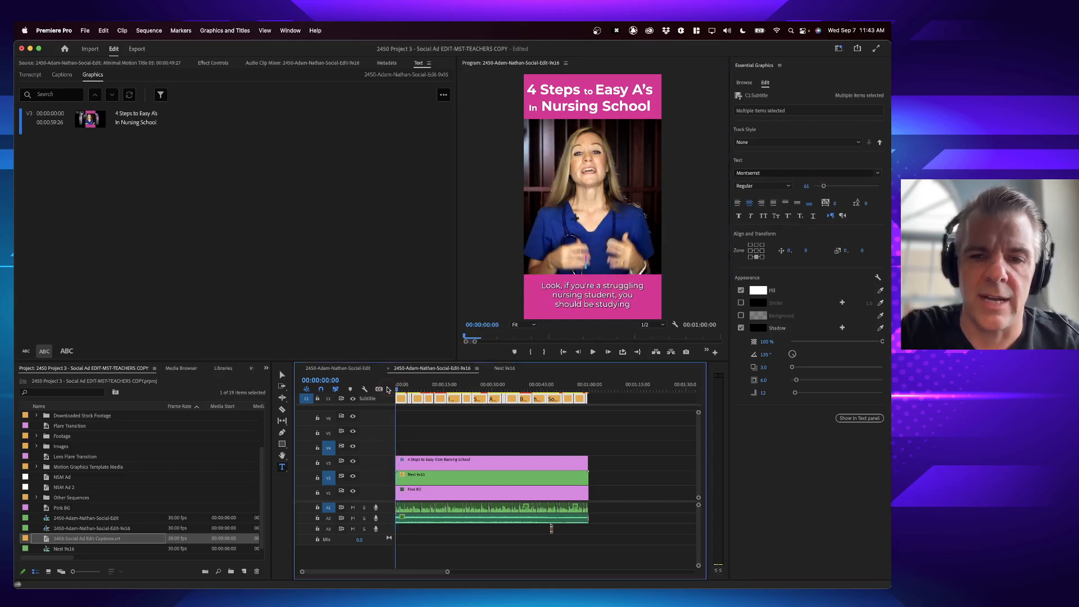
{"action": "key", "text": "space"}
{"action": "key", "text": "="}
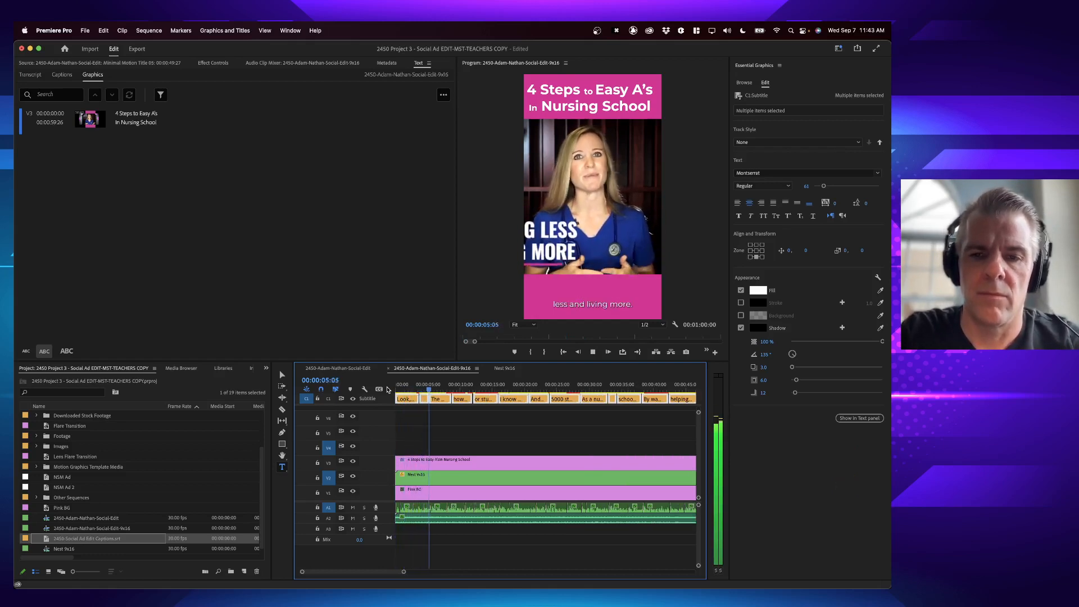
{"action": "key", "text": "space"}
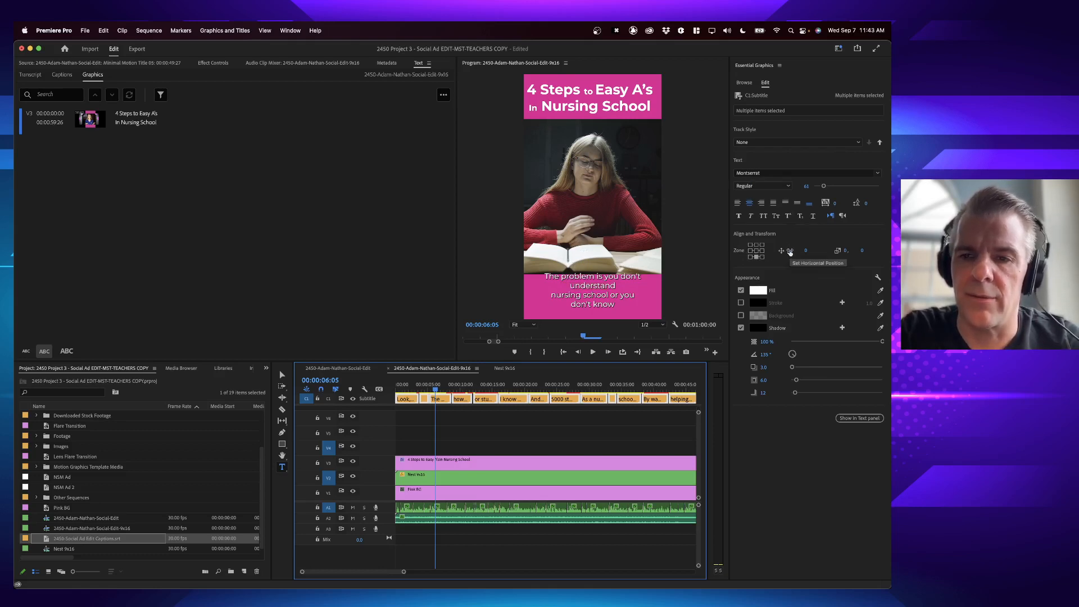
- Undo a trial horizontal shift of the captions, increase their vertical position offset and reduce the text size to about 56
{"action": "left_click_drag", "start_coordinate": [789, 252], "coordinate": [788, 253]}
{"action": "key", "text": "super+z"}
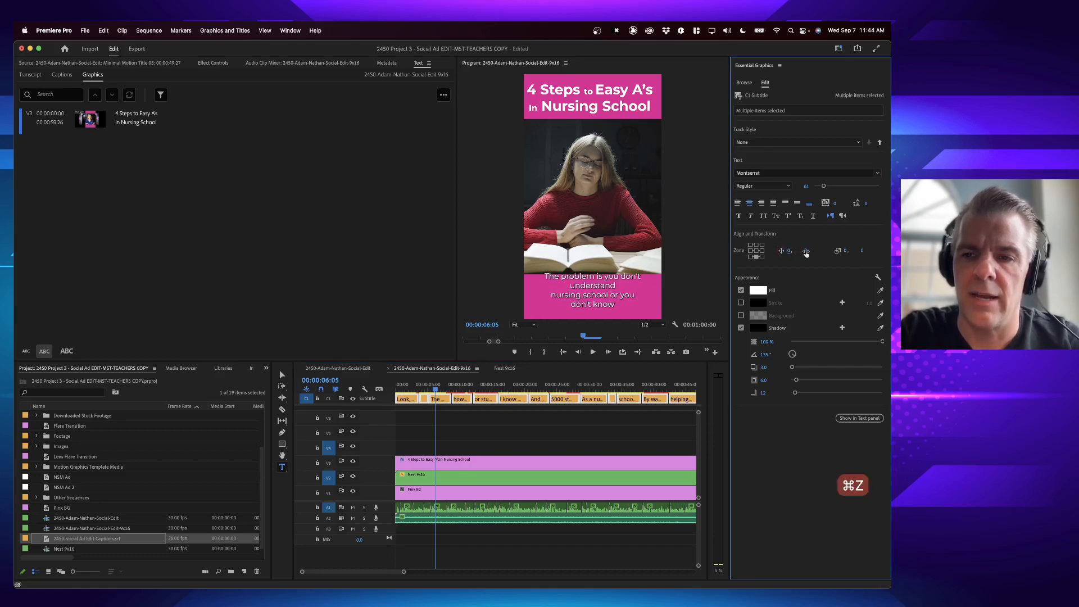
{"action": "mouse_move", "coordinate": [806, 251]}
{"action": "left_mouse_down"}
{"action": "mouse_move", "coordinate": [835, 250]}
{"action": "mouse_move", "coordinate": [813, 250]}
{"action": "left_mouse_up"}
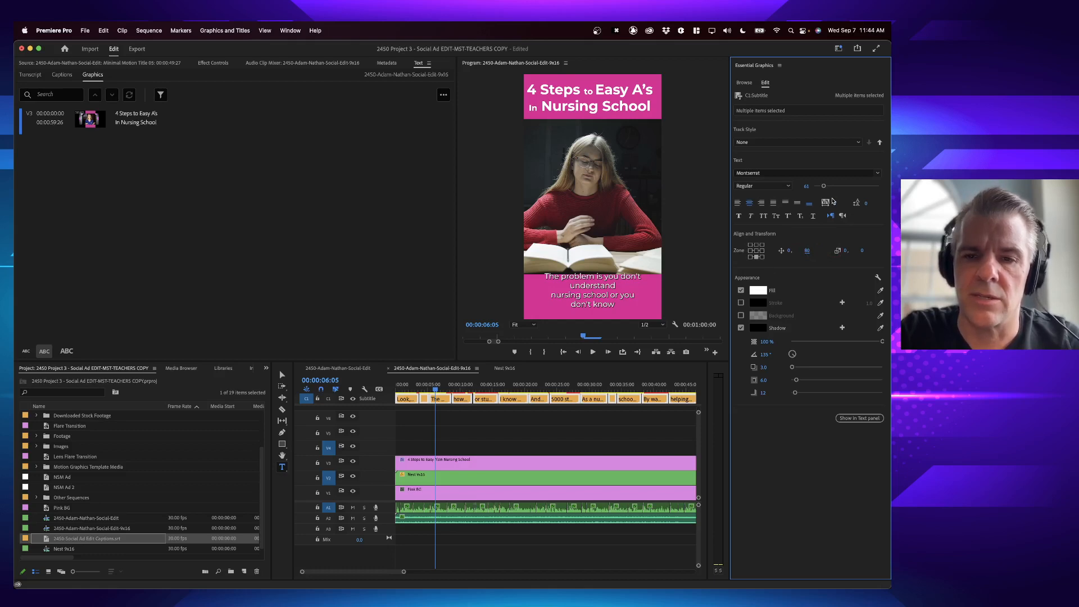
{"action": "left_click_drag", "start_coordinate": [826, 188], "coordinate": [824, 189]}
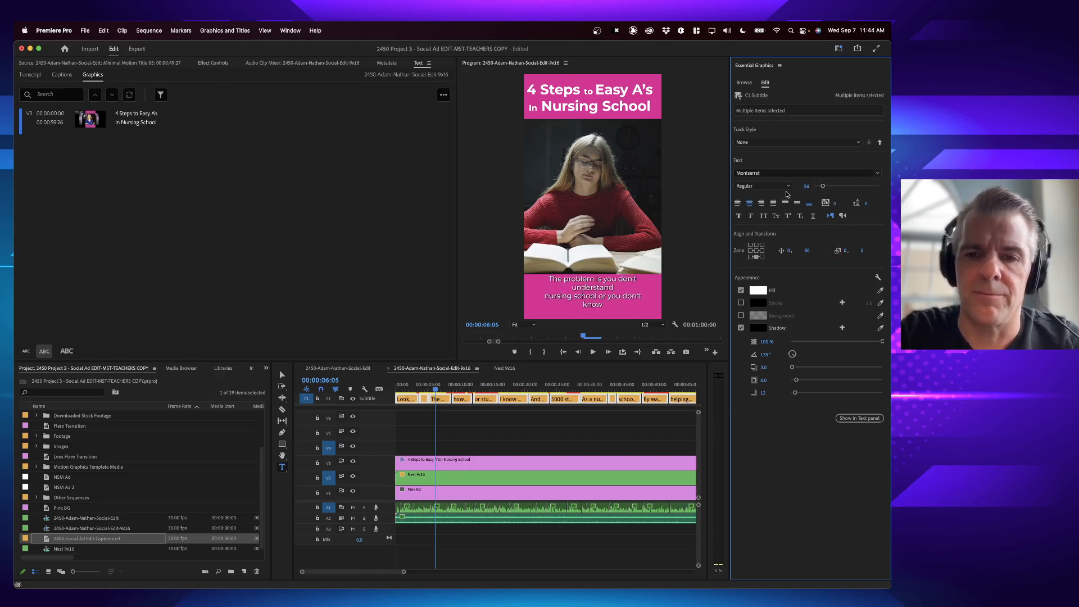
- Play on through the following captions to check their fit, deselect them and save the project
{"action": "key", "text": "space"}
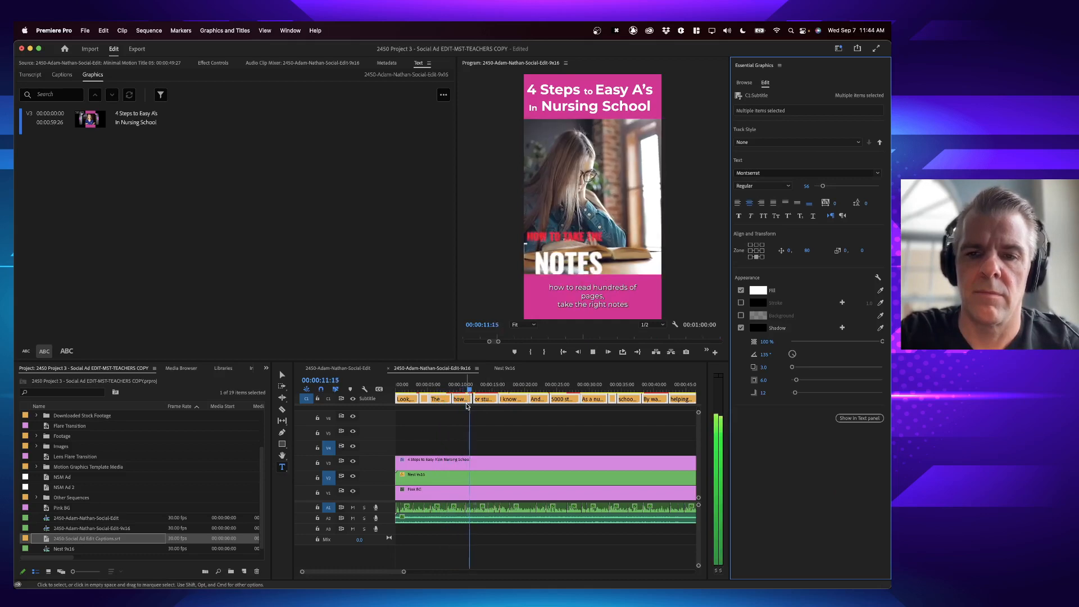
{"action": "key", "text": "space"}
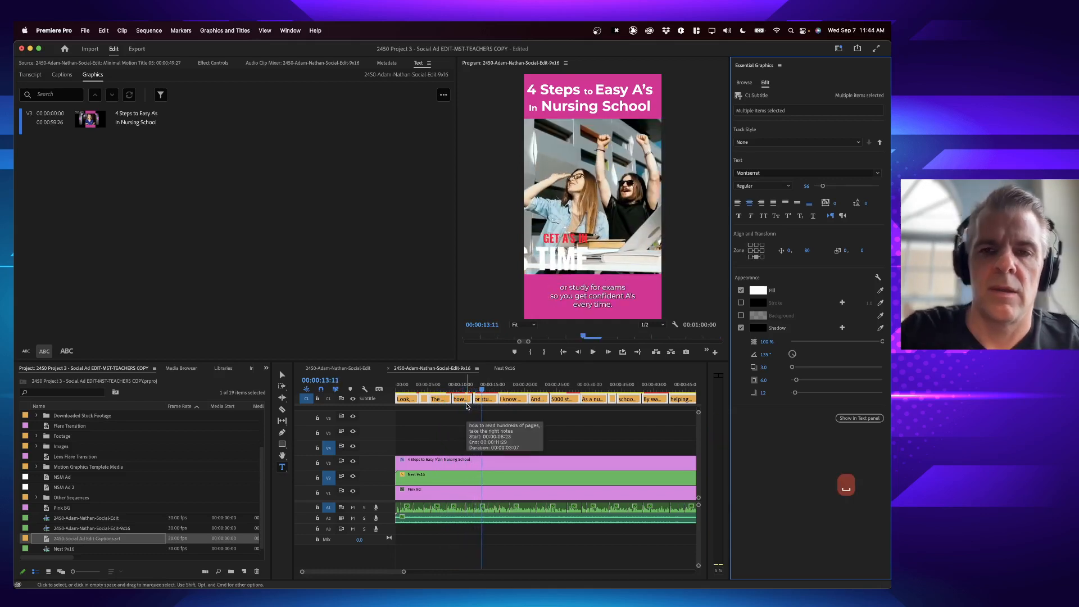
{"action": "left_click", "coordinate": [527, 428]}
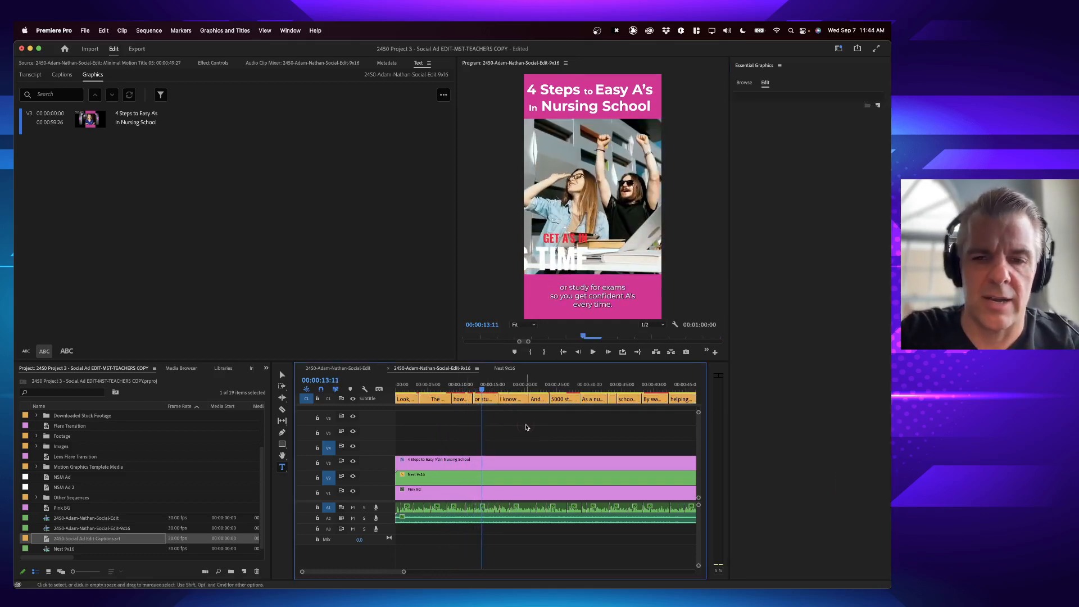
{"action": "key", "text": "super+s"}
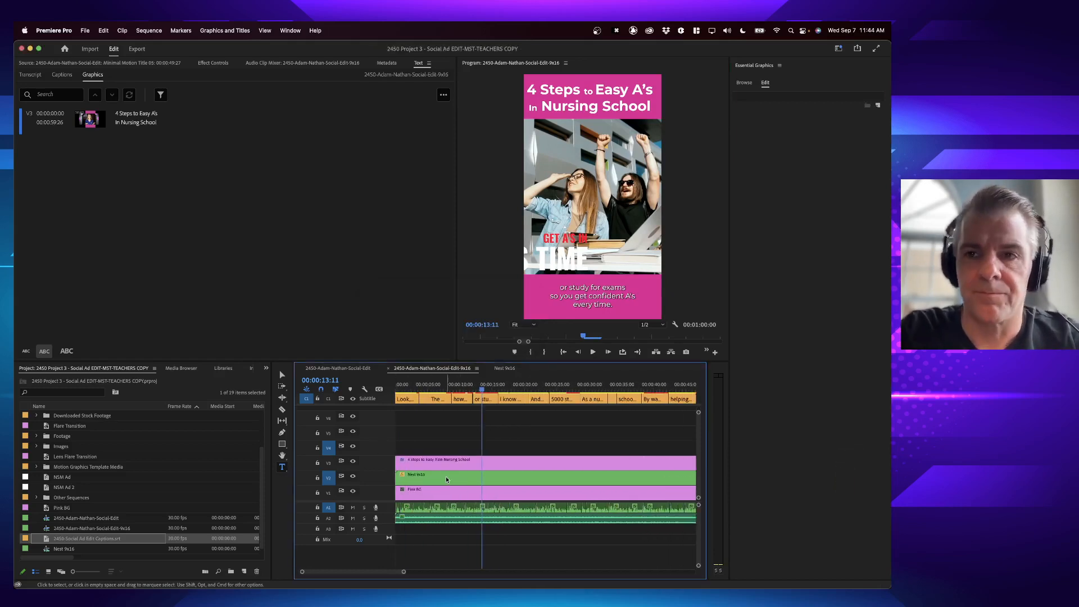
- Check the 9:16 layout and export instructions in Chrome, return to Premiere Pro and play the opening of the sequence from its start
{"action": "key", "text": "super+Tab"}
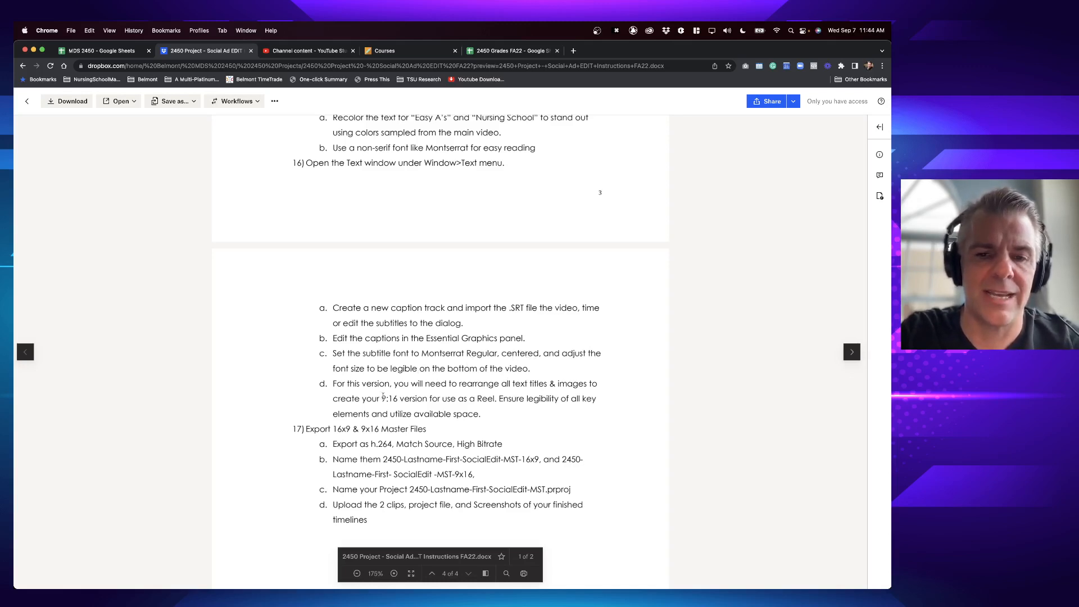
{"action": "key", "text": "super+Tab"}
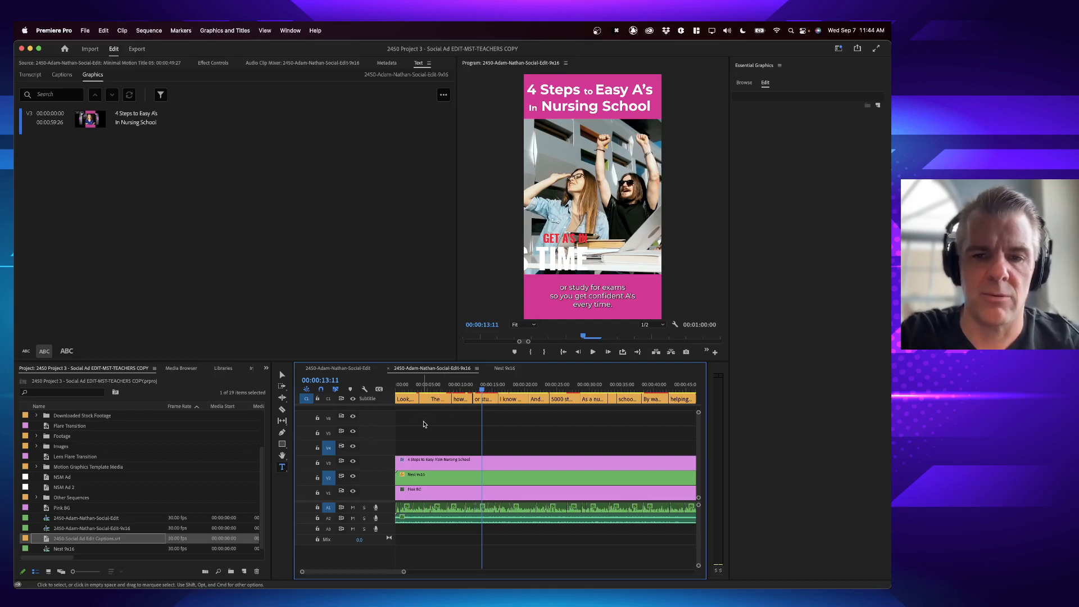
{"action": "key", "text": "Home"}
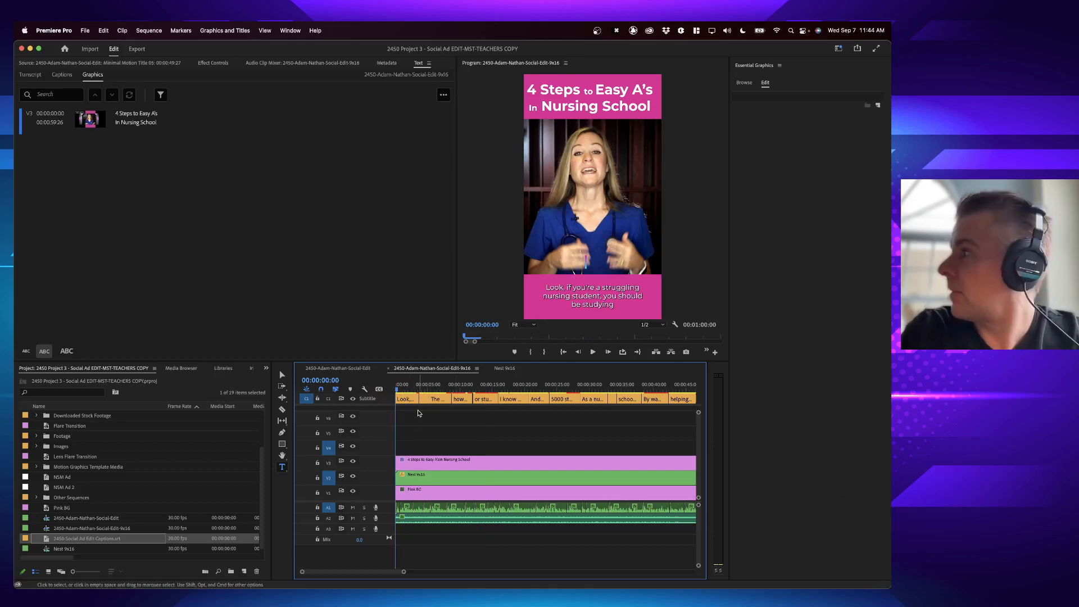
{"action": "key", "text": "space"}
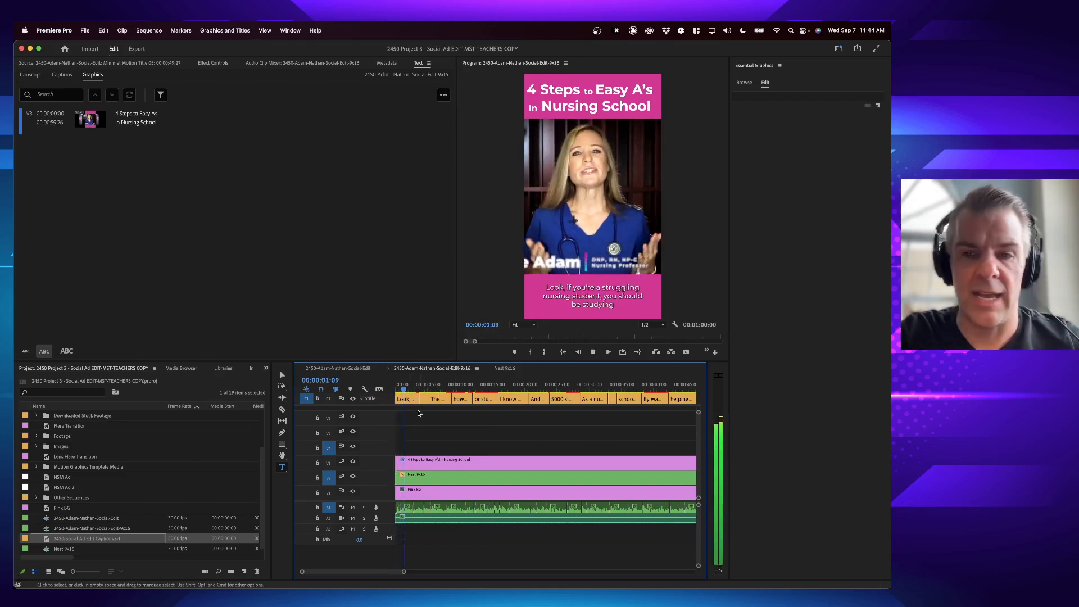
{"action": "key", "text": "space"}
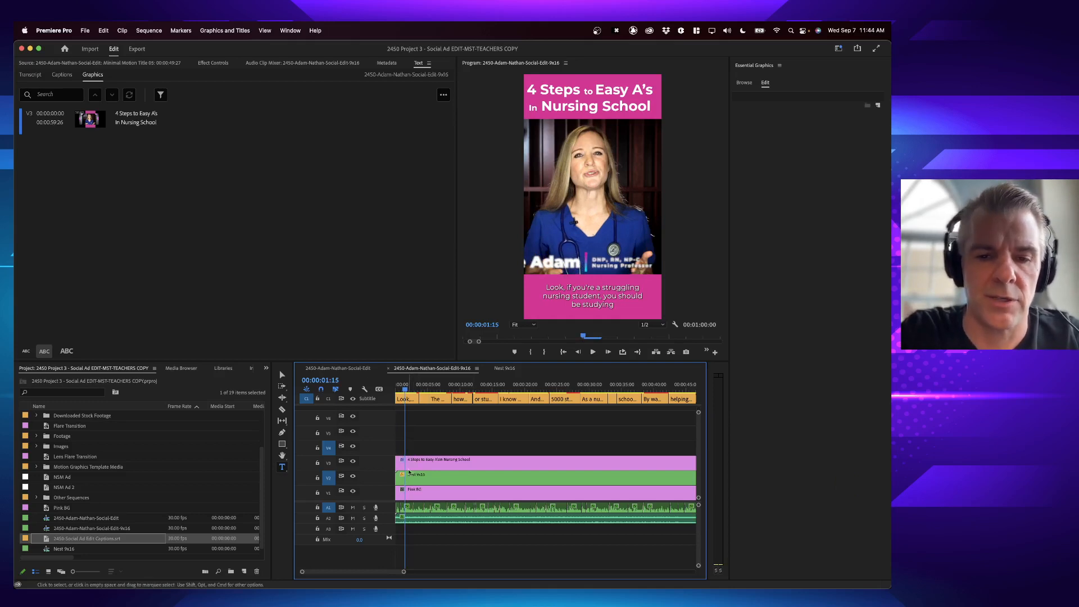
- Open the Nest 9x16 nested sequence from the vertical edit and play its opening seconds with the name title
{"action": "left_click", "coordinate": [406, 480]}
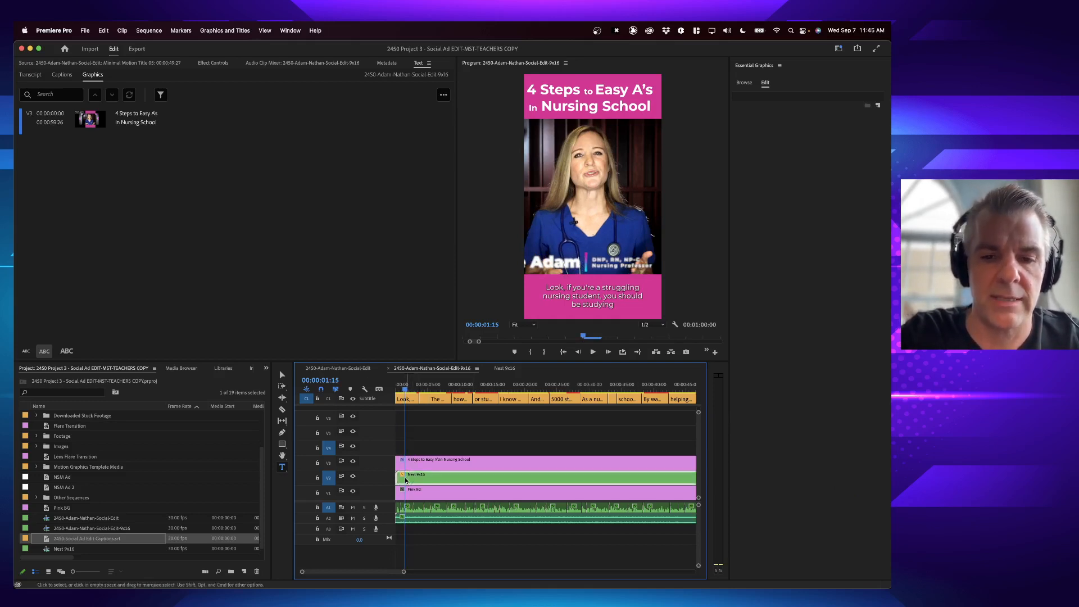
{"action": "double_click", "coordinate": [405, 478]}
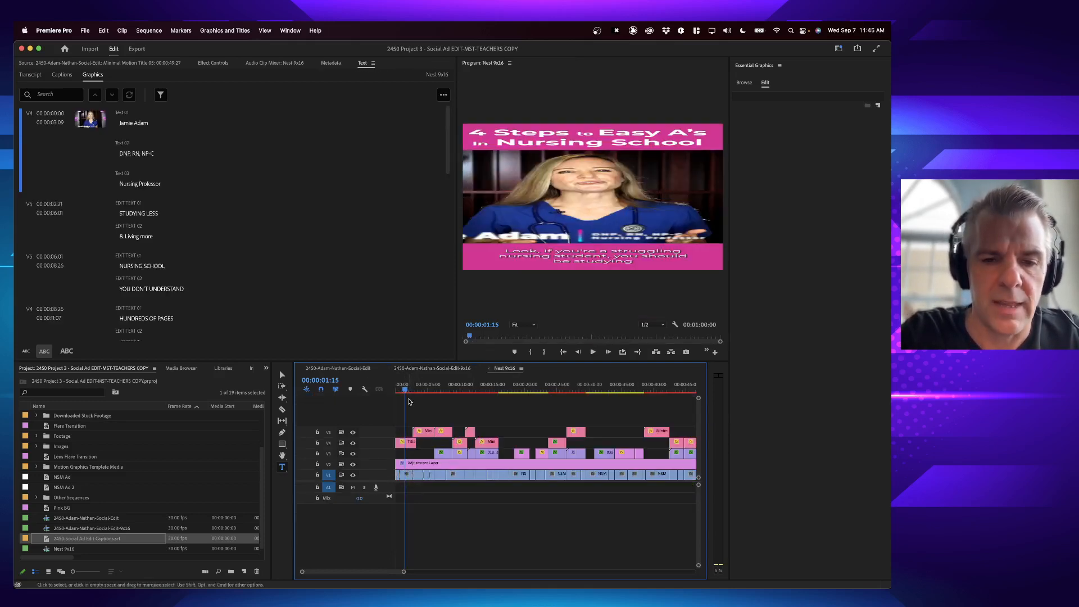
{"action": "left_click", "coordinate": [405, 390]}
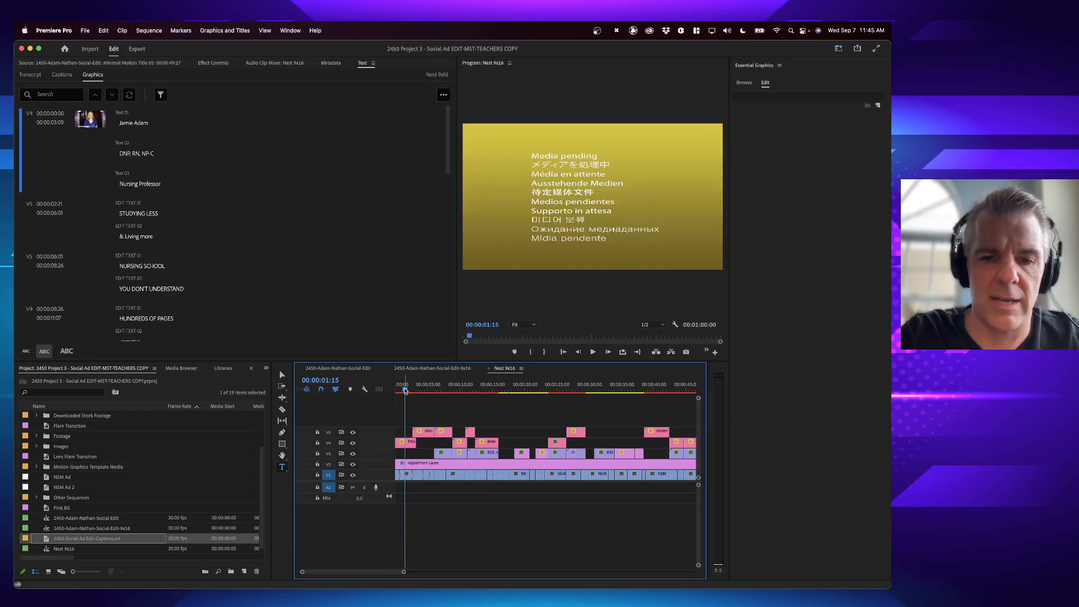
{"action": "key", "text": "equal"}
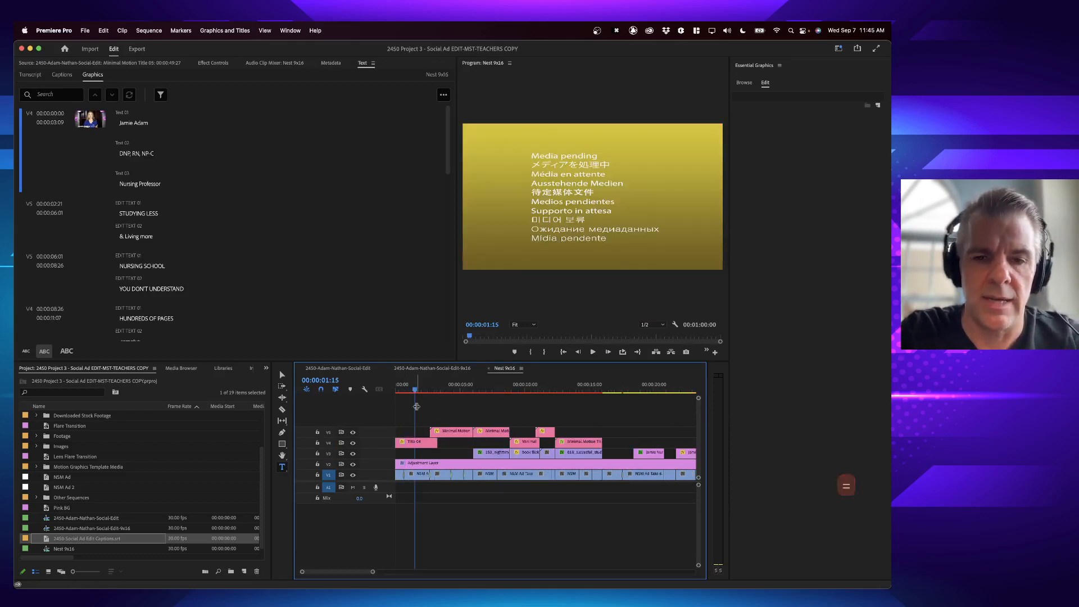
{"action": "key", "text": "space"}
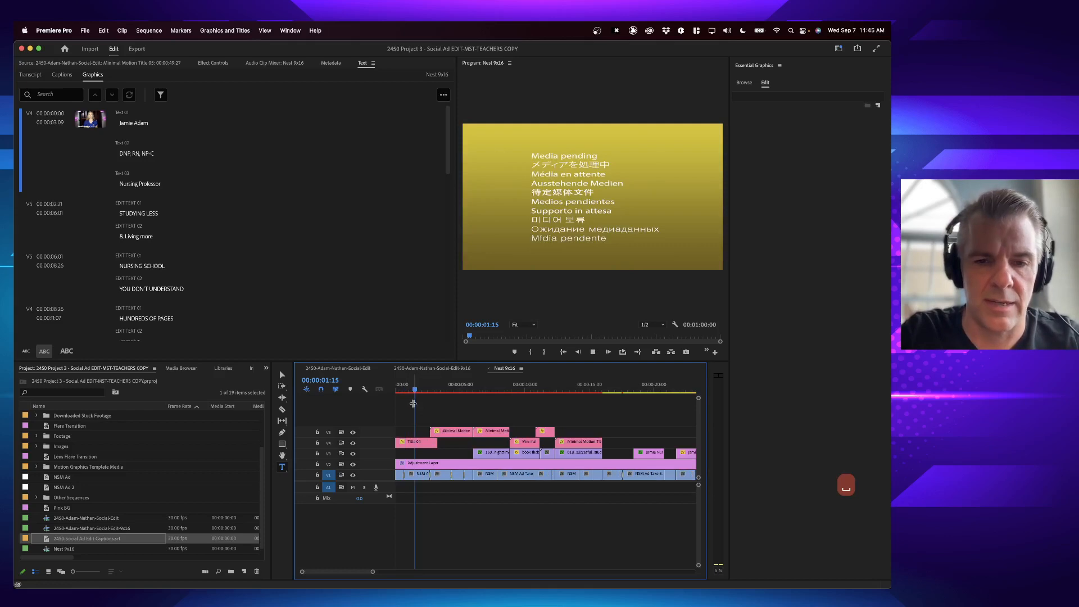
{"action": "key", "text": "space"}
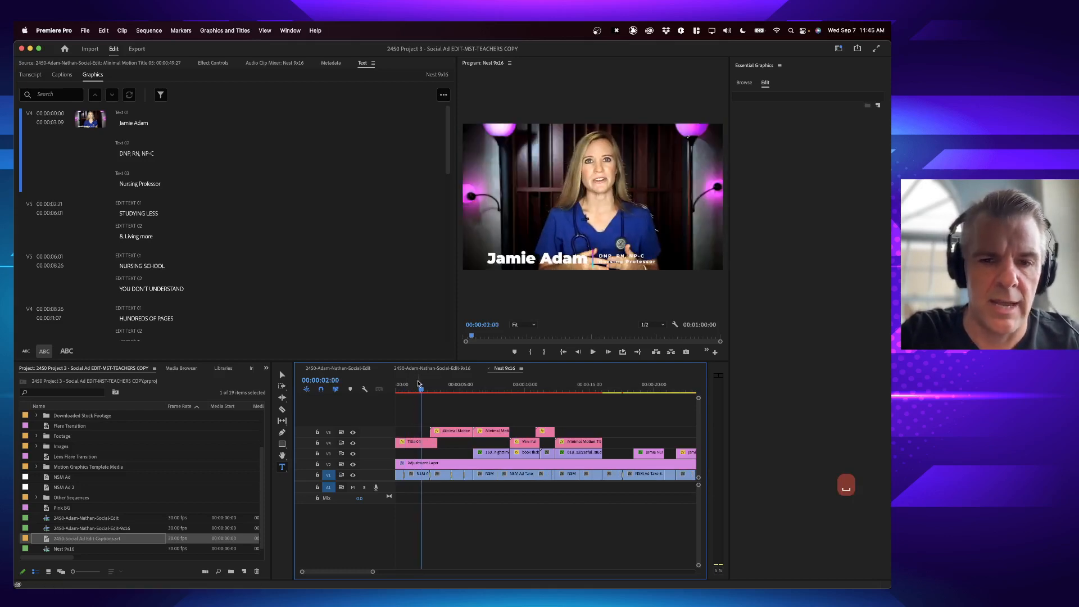
- Select the name title clip at 00:00:01:15 and show its effect controls with the graphic parameters collapsed
{"action": "left_click", "coordinate": [415, 386]}
{"action": "left_click", "coordinate": [417, 444]}
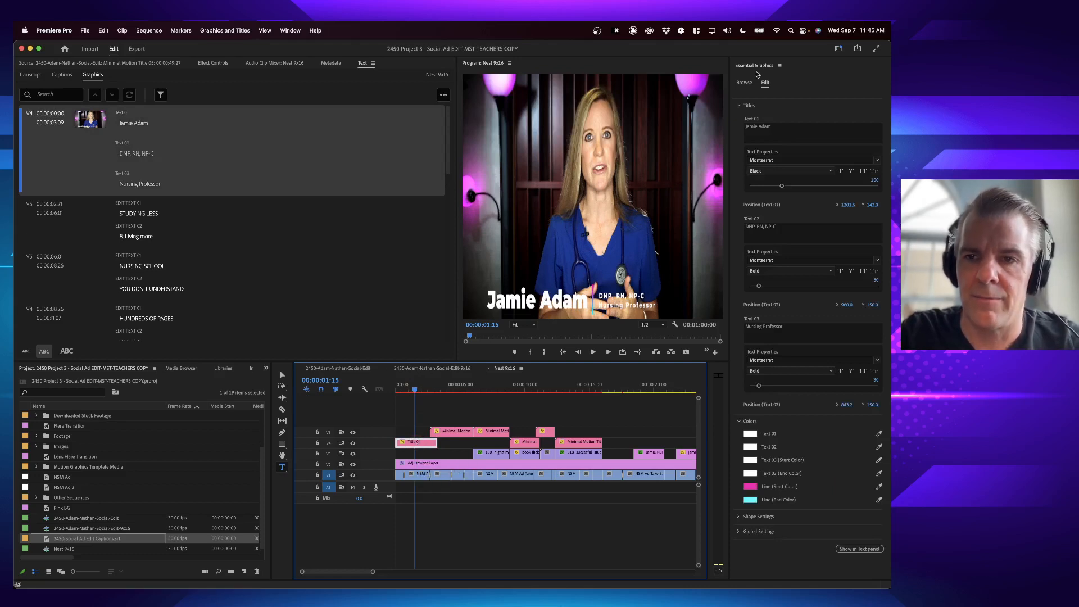
{"action": "left_click", "coordinate": [740, 107]}
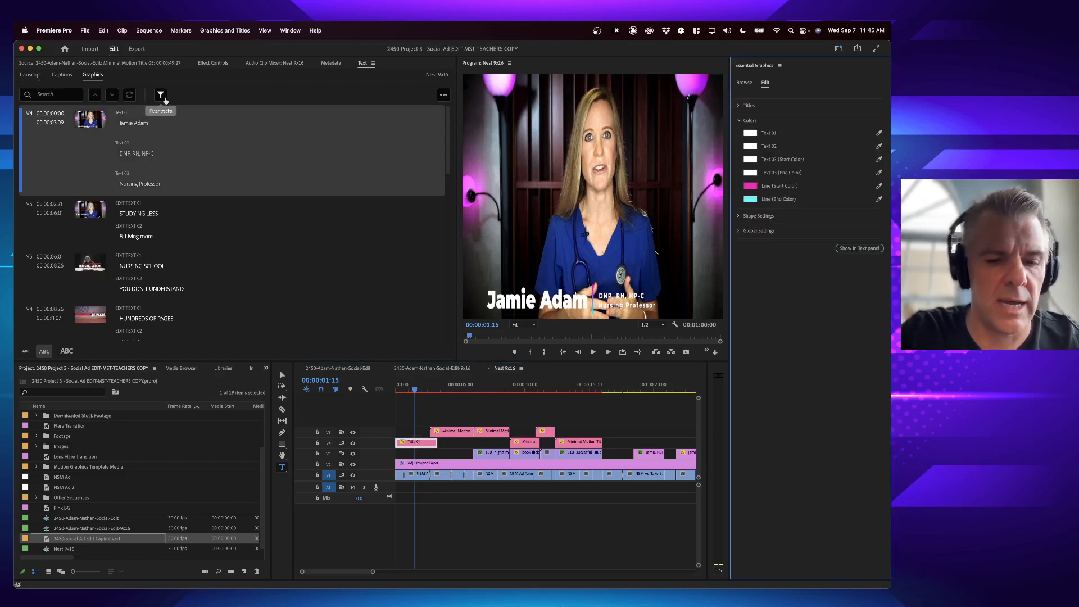
{"action": "key", "text": "shift+5"}
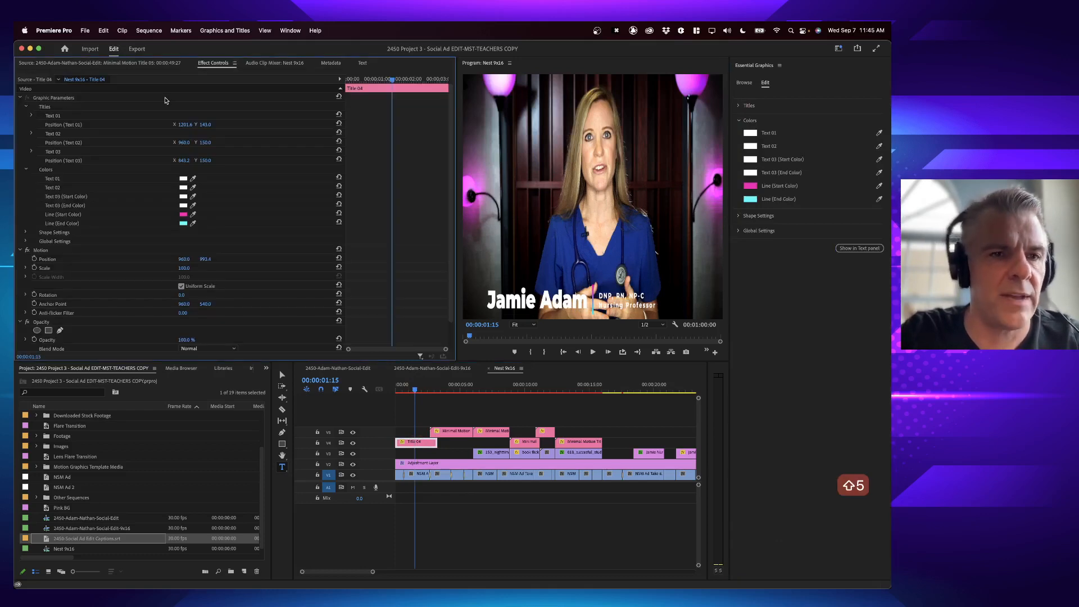
{"action": "left_click", "coordinate": [21, 98]}
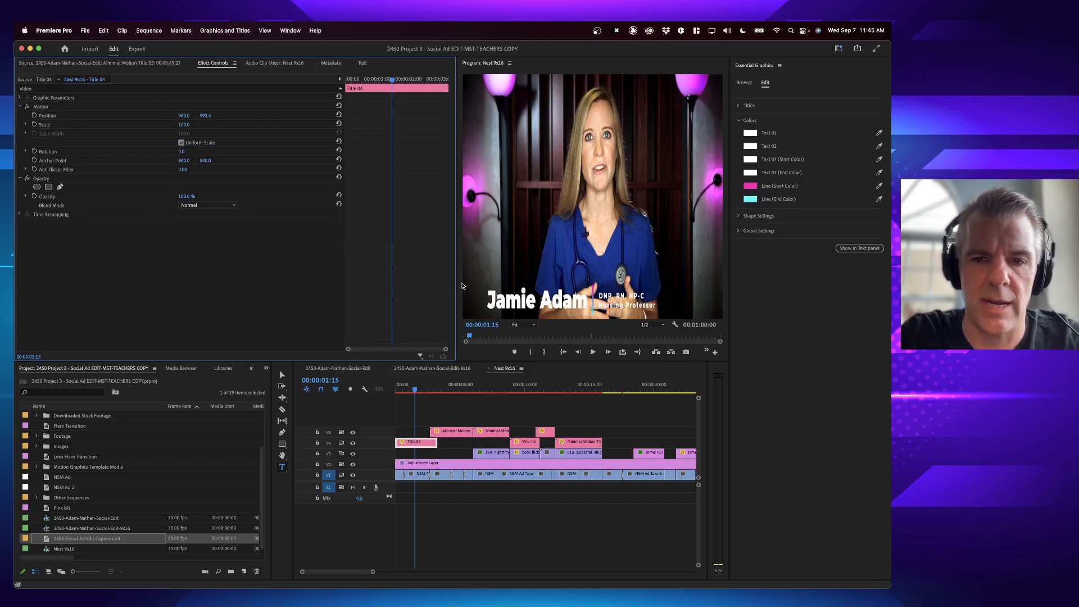
- Scale the name title to 81, move it to about 1079, 990, and check it in the vertical 9x16 sequence
{"action": "left_click_drag", "start_coordinate": [459, 287], "coordinate": [399, 284]}
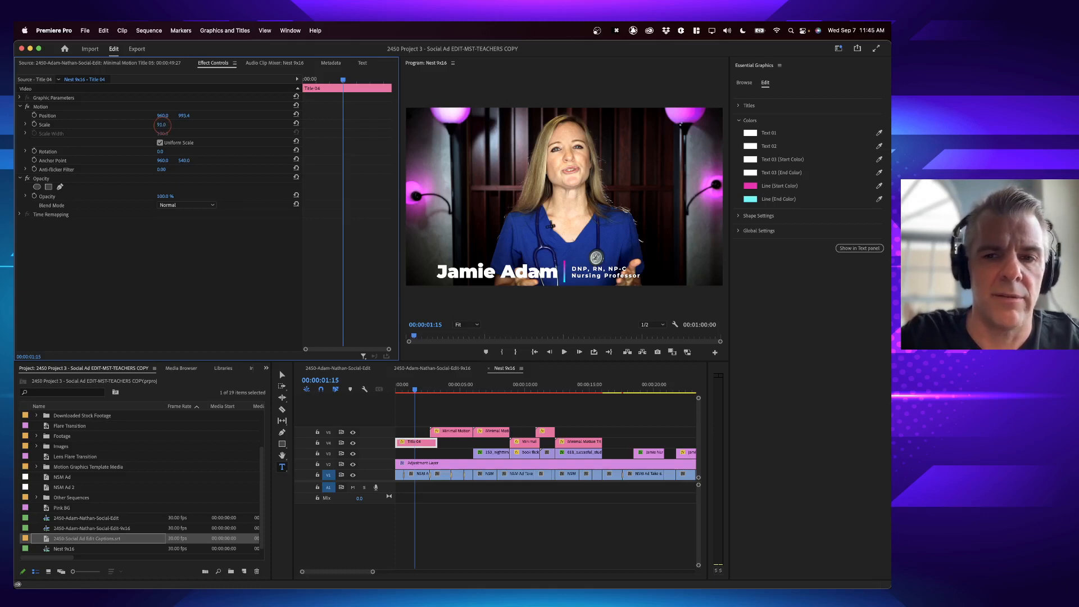
{"action": "left_click_drag", "start_coordinate": [161, 125], "coordinate": [169, 126]}
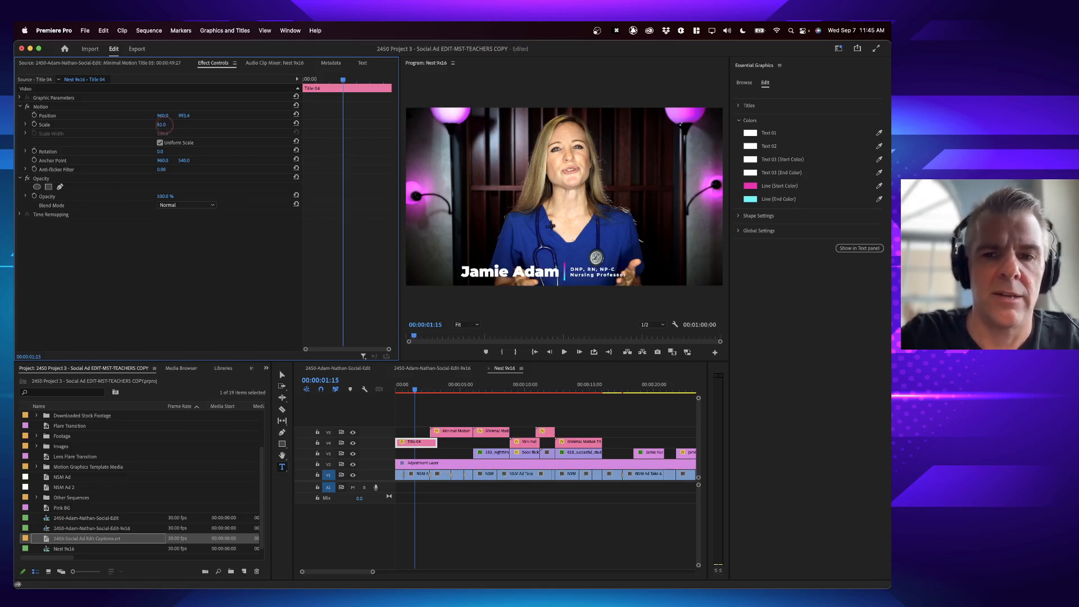
{"action": "left_click", "coordinate": [168, 122]}
{"action": "left_click", "coordinate": [93, 116]}
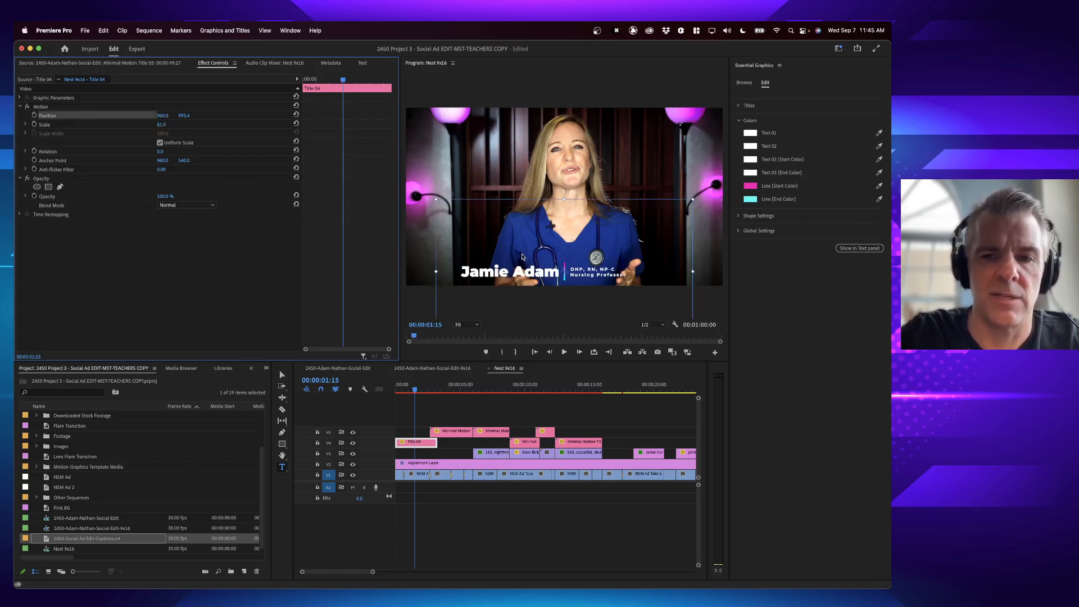
{"action": "left_click_drag", "start_coordinate": [522, 257], "coordinate": [535, 257]}
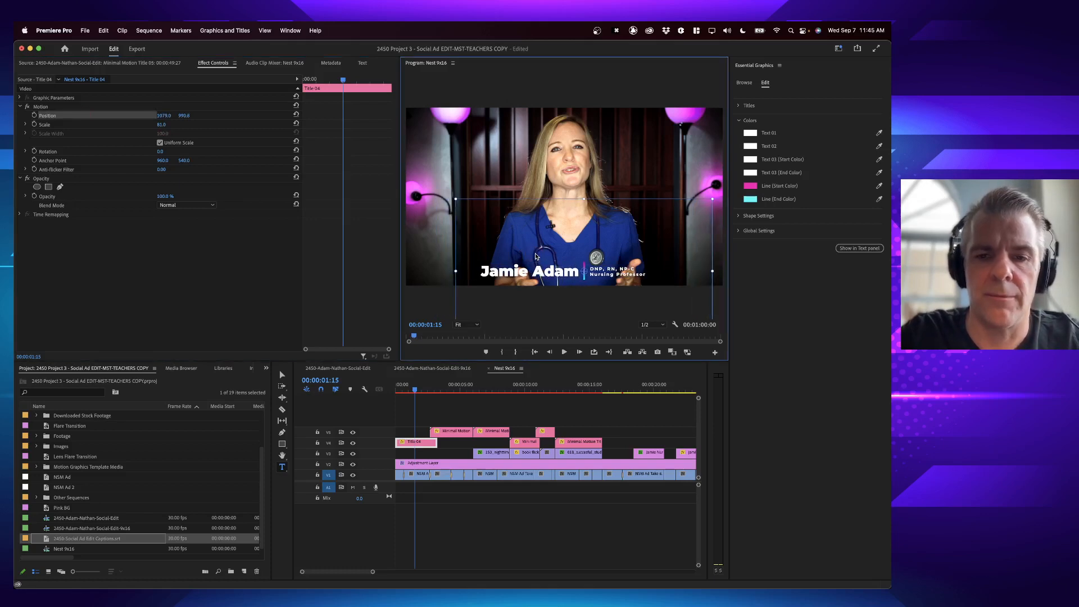
{"action": "left_click", "coordinate": [433, 369]}
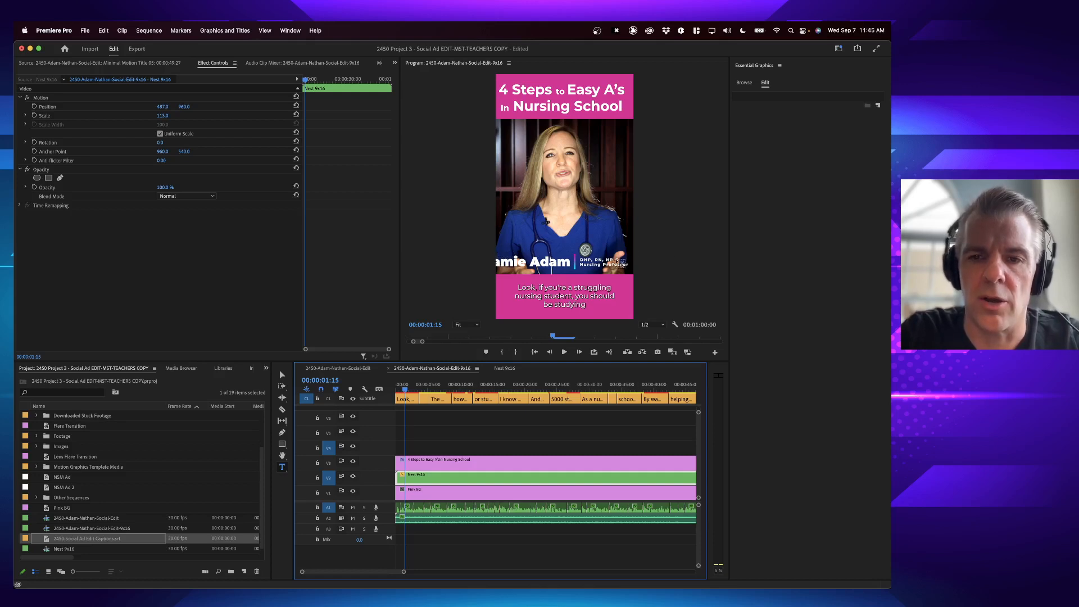
- In the nested sequence, shrink the name title to about 65% and centre it low inside the vertical crop, checking the 9x16 sequence
{"action": "double_click", "coordinate": [415, 477]}
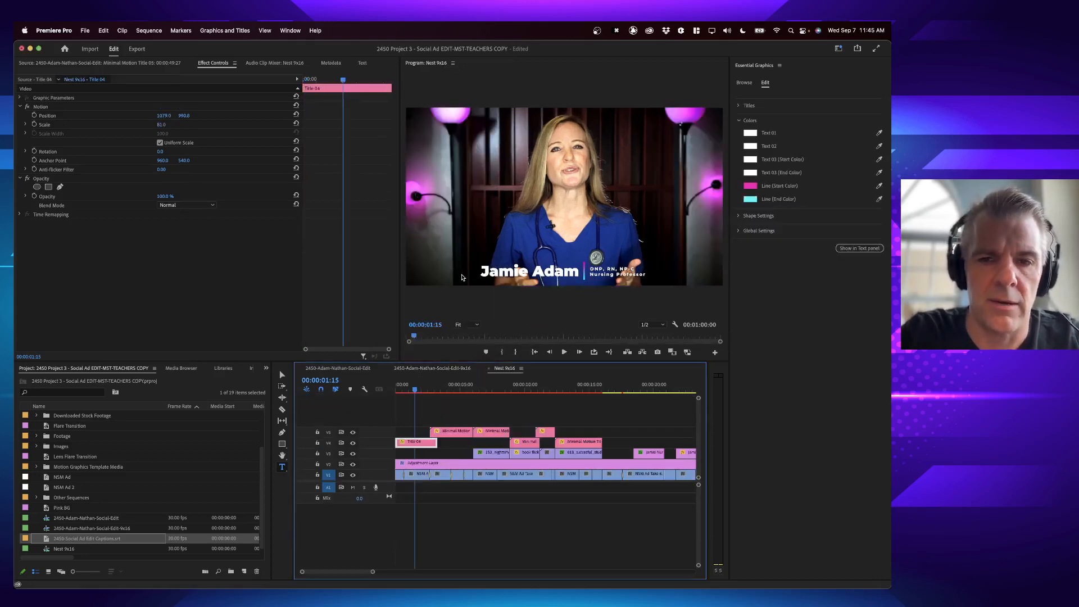
{"action": "left_click", "coordinate": [69, 118]}
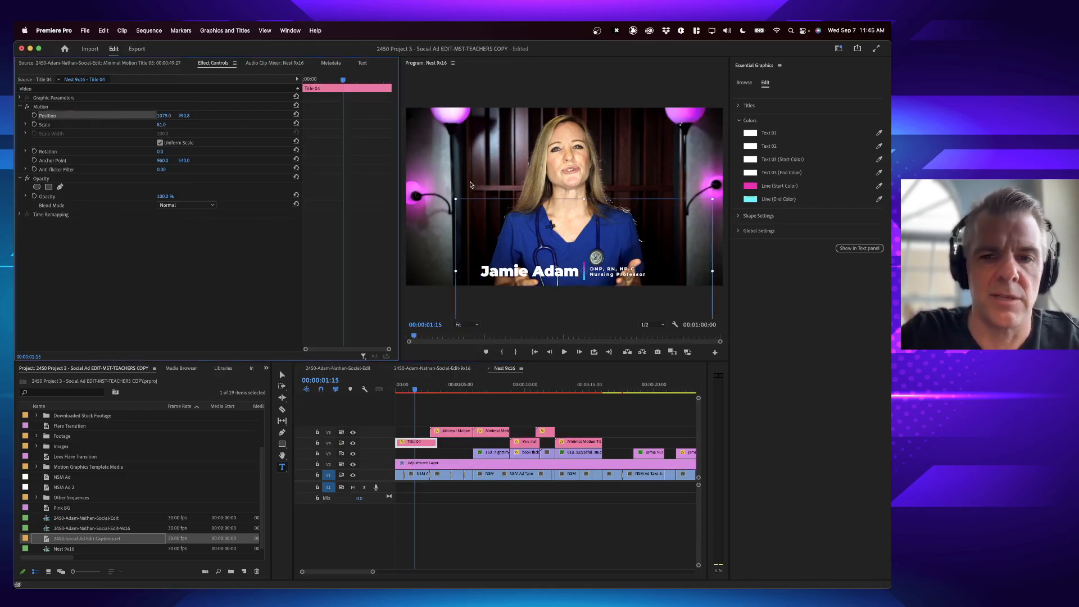
{"action": "left_click_drag", "start_coordinate": [455, 198], "coordinate": [478, 209]}
{"action": "left_click_drag", "start_coordinate": [545, 276], "coordinate": [554, 262]}
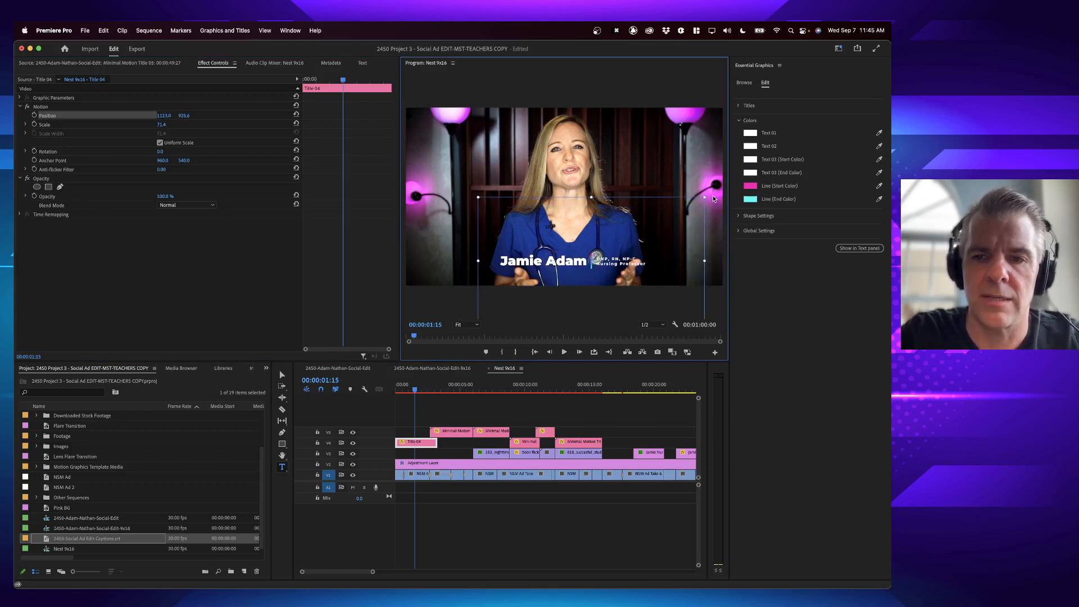
{"action": "left_click_drag", "start_coordinate": [705, 198], "coordinate": [696, 204]}
{"action": "left_click_drag", "start_coordinate": [630, 241], "coordinate": [619, 252]}
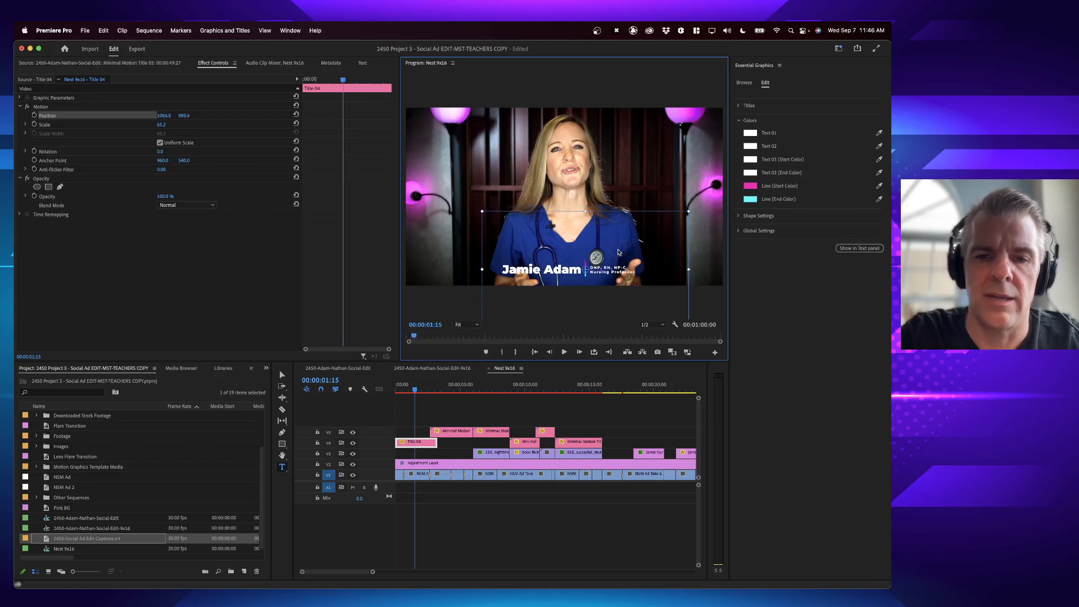
{"action": "left_click", "coordinate": [446, 369]}
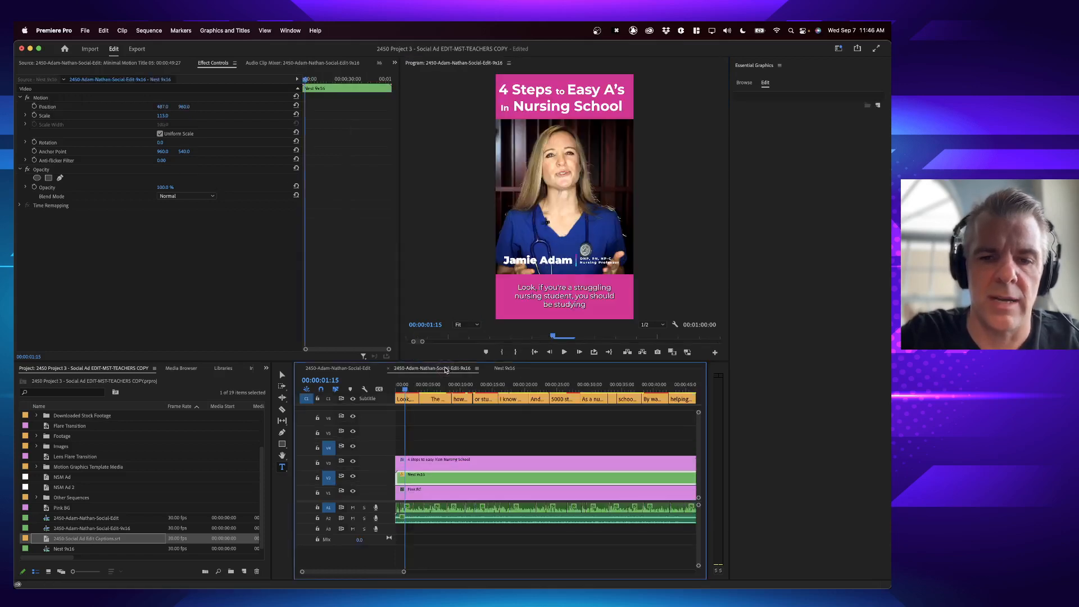
- In Nest 9x16 at about 00:00:03:27, scale the STUDYING LESS title to about 39% and move it to about 1020, 962
{"action": "left_click", "coordinate": [412, 390]}
{"action": "left_click_drag", "start_coordinate": [412, 390], "coordinate": [423, 392]}
{"action": "key", "text": "="}
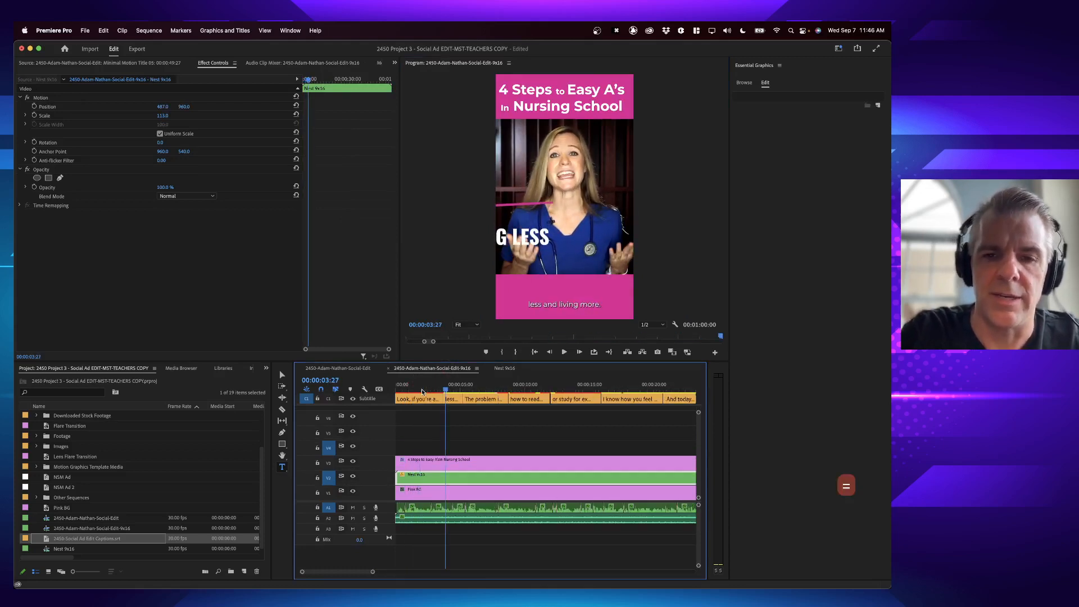
{"action": "double_click", "coordinate": [447, 479]}
{"action": "left_click", "coordinate": [457, 433]}
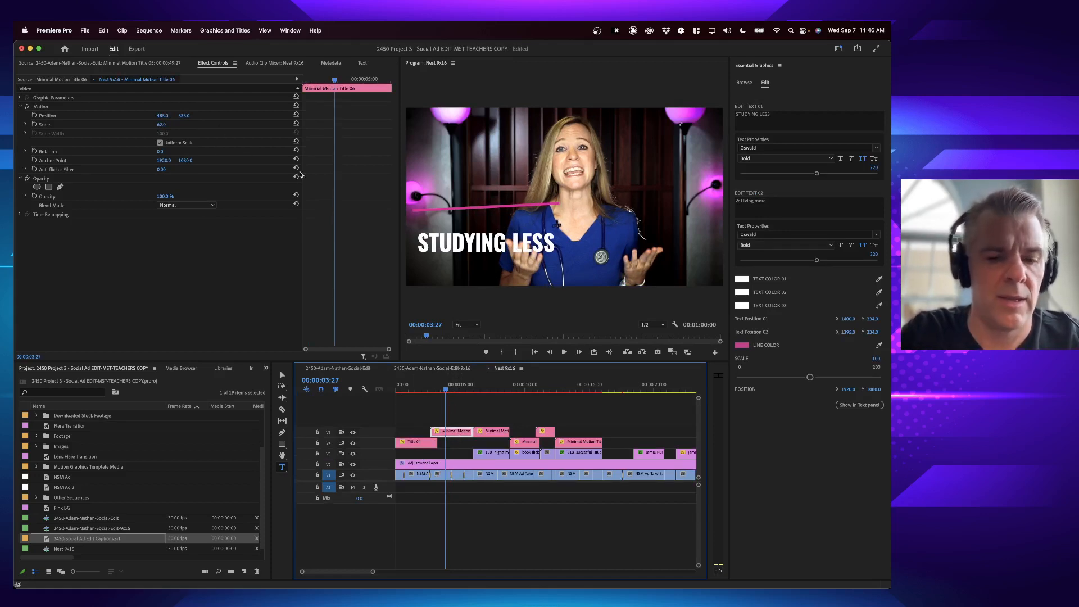
{"action": "key", "text": "shift+5"}
{"action": "left_click", "coordinate": [62, 108]}
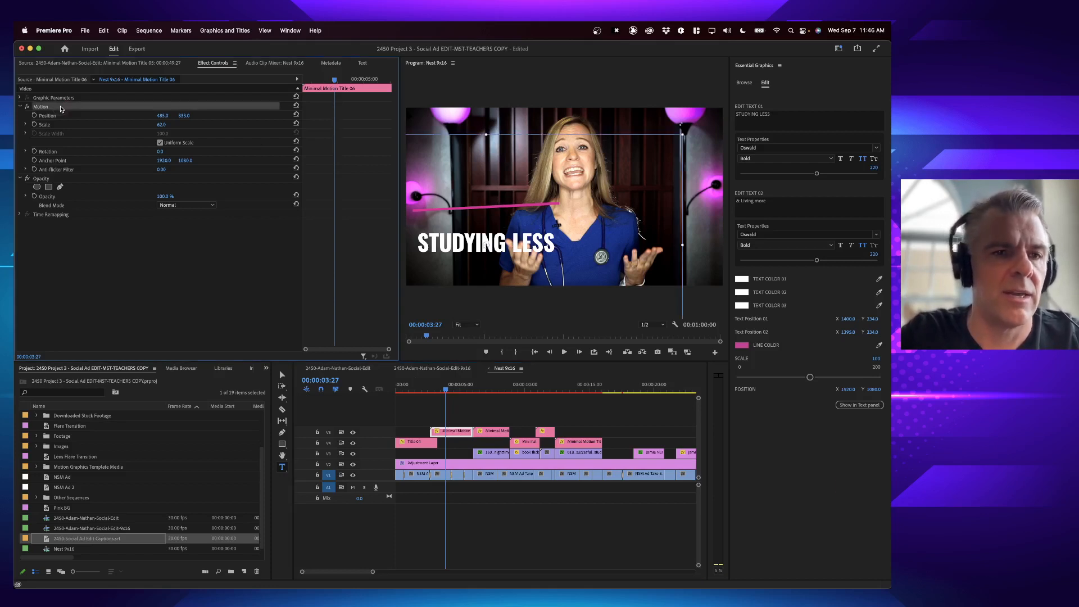
{"action": "left_click", "coordinate": [61, 122]}
{"action": "left_click", "coordinate": [47, 116]}
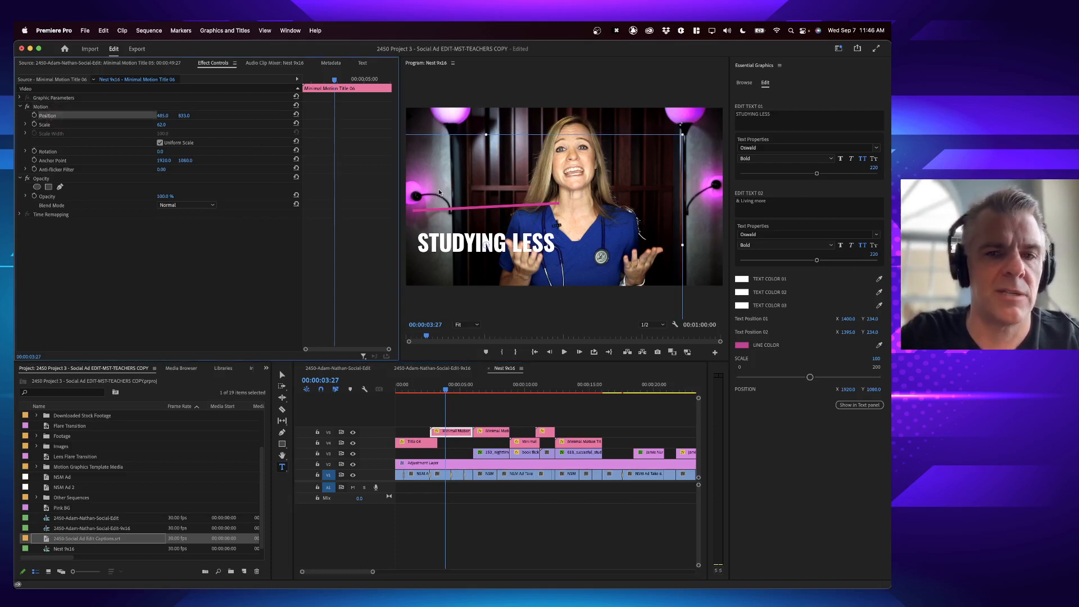
{"action": "left_click_drag", "start_coordinate": [489, 215], "coordinate": [591, 180]}
{"action": "left_click_drag", "start_coordinate": [713, 148], "coordinate": [642, 188]}
{"action": "left_click_drag", "start_coordinate": [557, 230], "coordinate": [613, 239]}
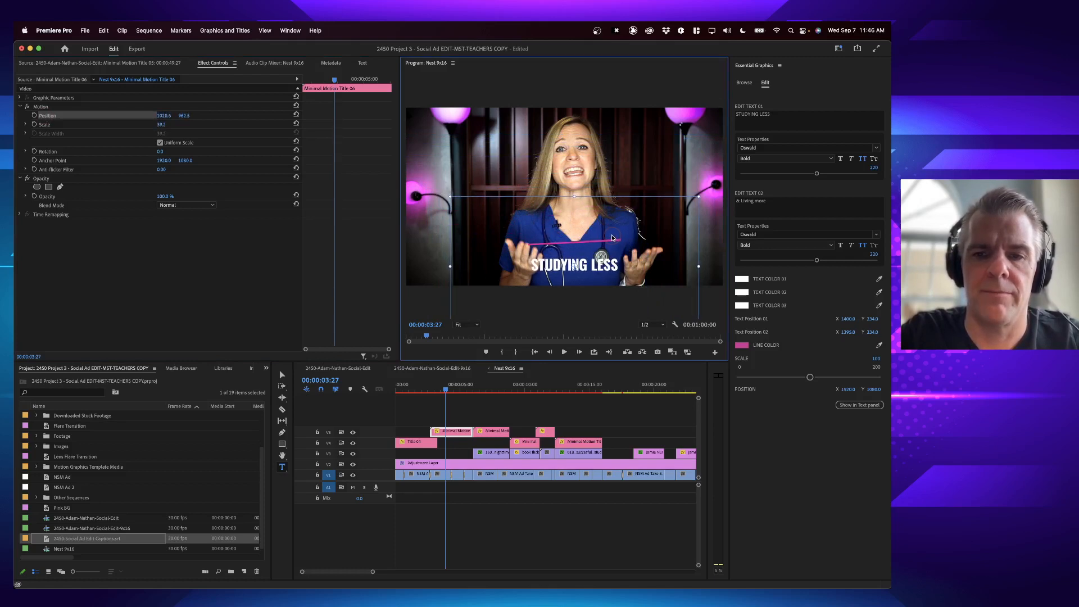
- At about 00:00:06:21, scale the NURSING SCHOOL title to 45 and shift it horizontally to about 906
{"action": "left_click", "coordinate": [483, 389]}
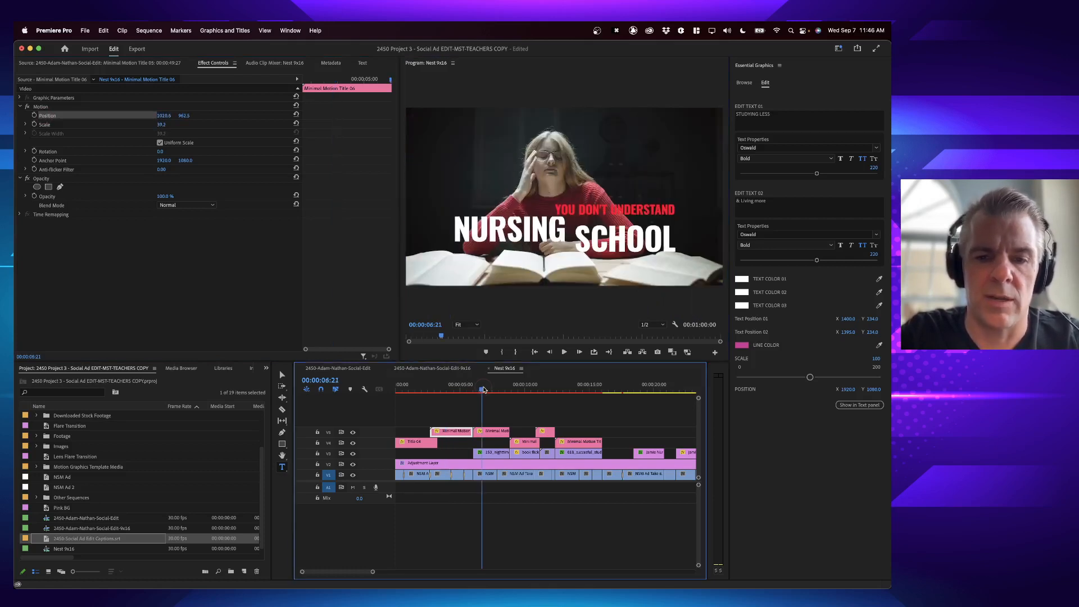
{"action": "left_click", "coordinate": [494, 431]}
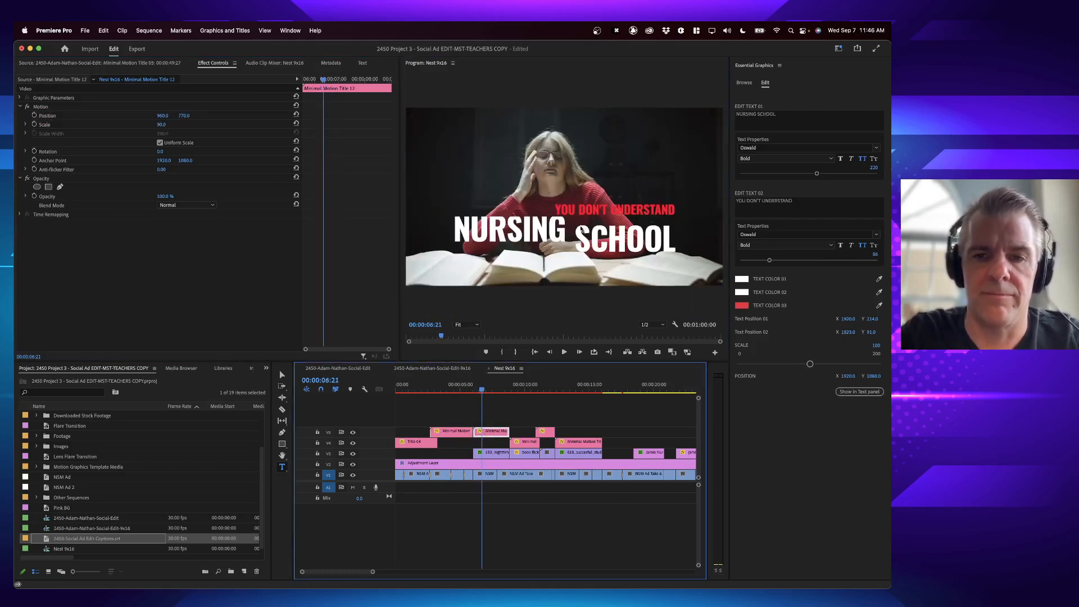
{"action": "left_click", "coordinate": [84, 116]}
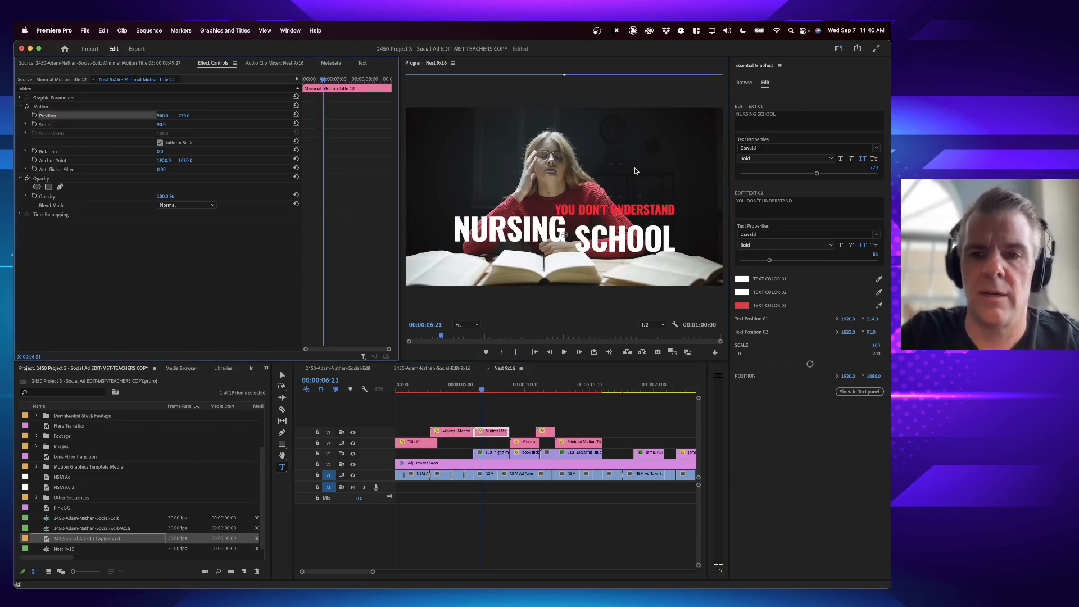
{"action": "left_click_drag", "start_coordinate": [161, 126], "coordinate": [141, 124]}
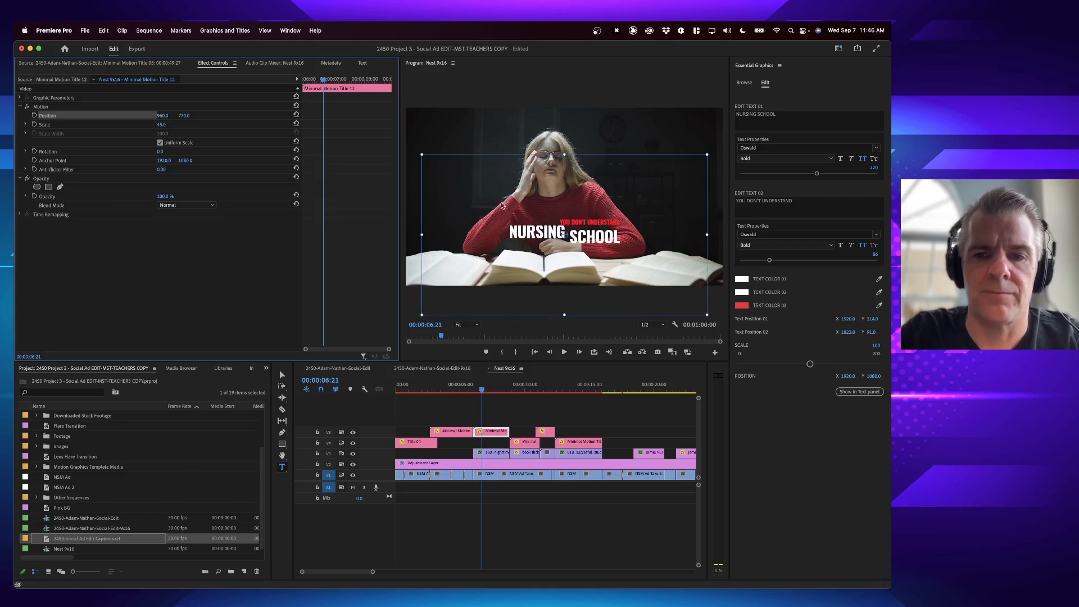
{"action": "left_click_drag", "start_coordinate": [502, 206], "coordinate": [493, 206]}
- Scale the HUNDREDS OF PAGES title at about 00:00:09:28 down to 49
{"action": "left_click", "coordinate": [524, 387]}
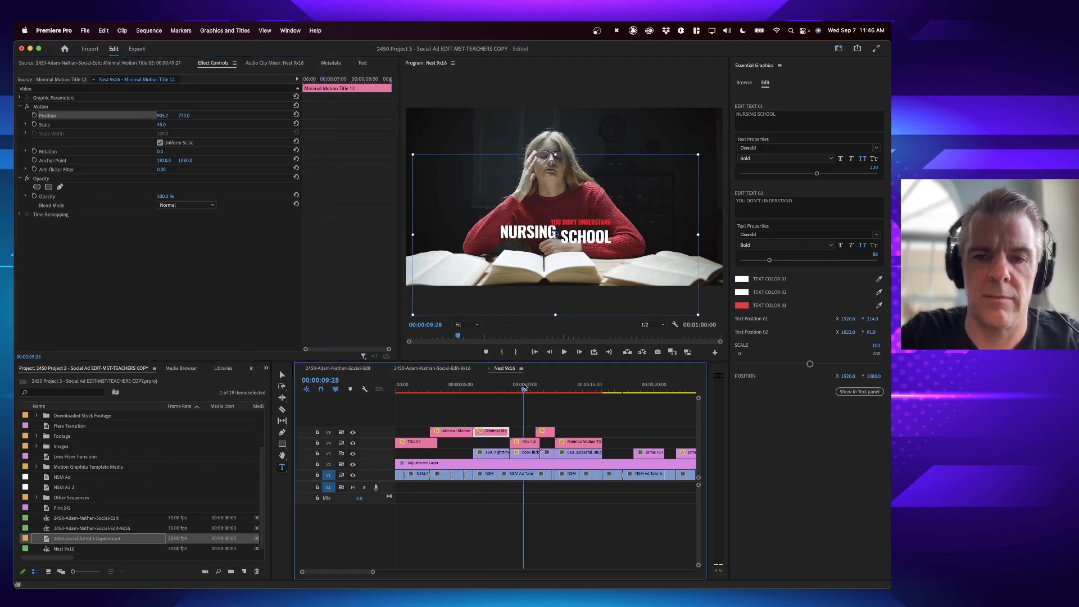
{"action": "right_click", "coordinate": [525, 446]}
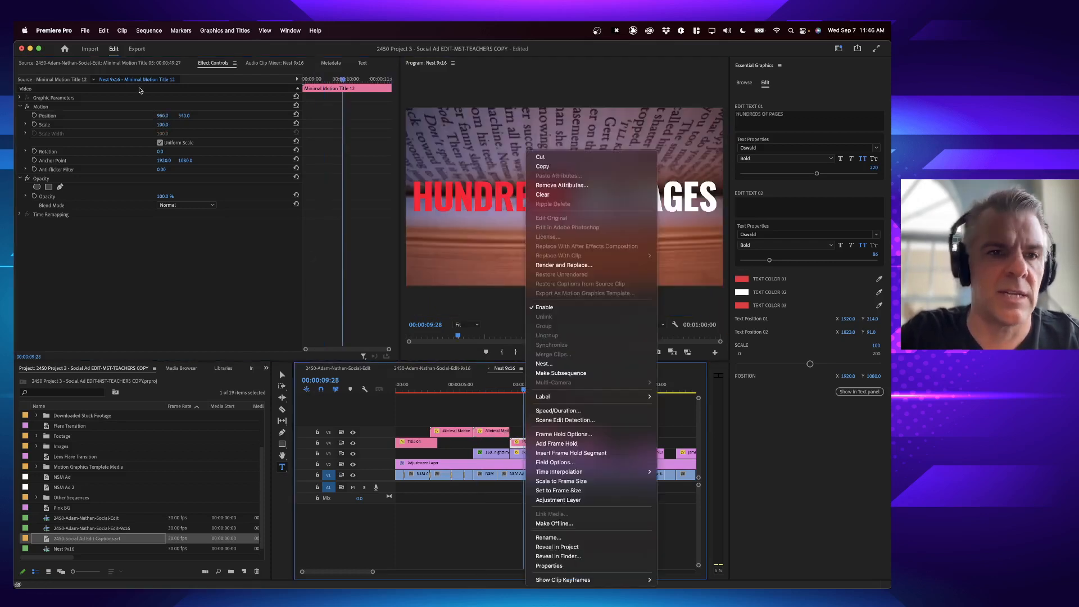
{"action": "left_click", "coordinate": [77, 127]}
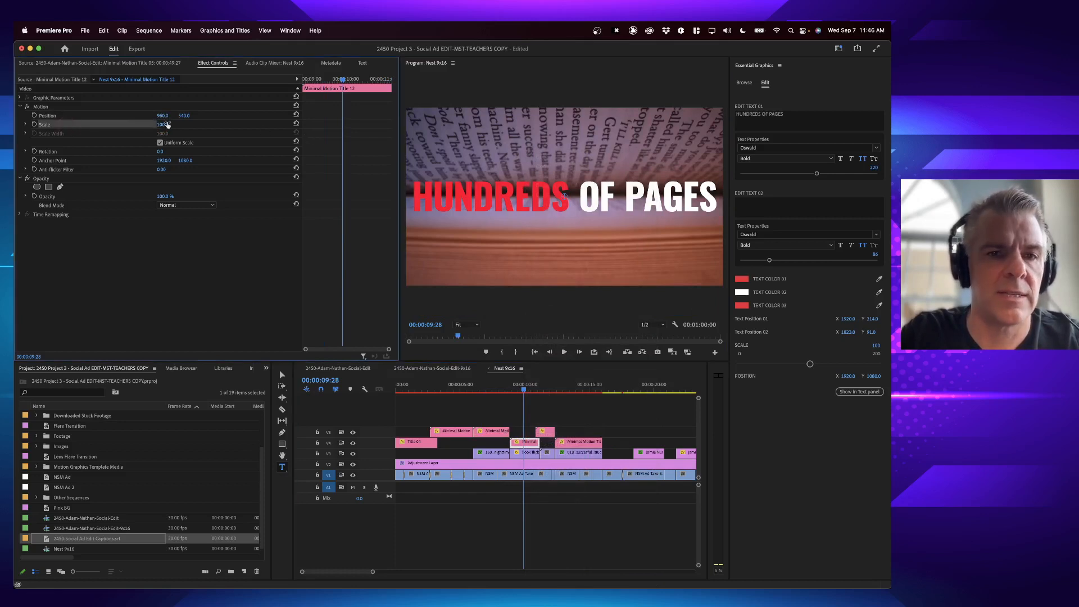
{"action": "left_click_drag", "start_coordinate": [162, 125], "coordinate": [133, 125]}
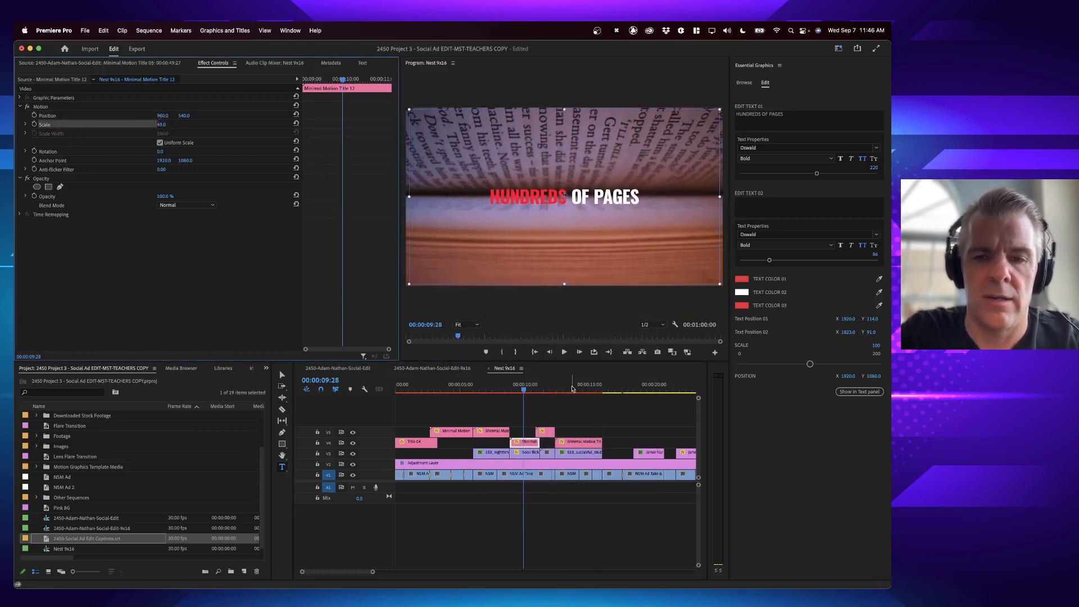
- At about 00:00:11:21, try scaling the RIGHT NOTES title down to 51 and undo the change
{"action": "left_click", "coordinate": [546, 387]}
{"action": "left_click", "coordinate": [547, 432]}
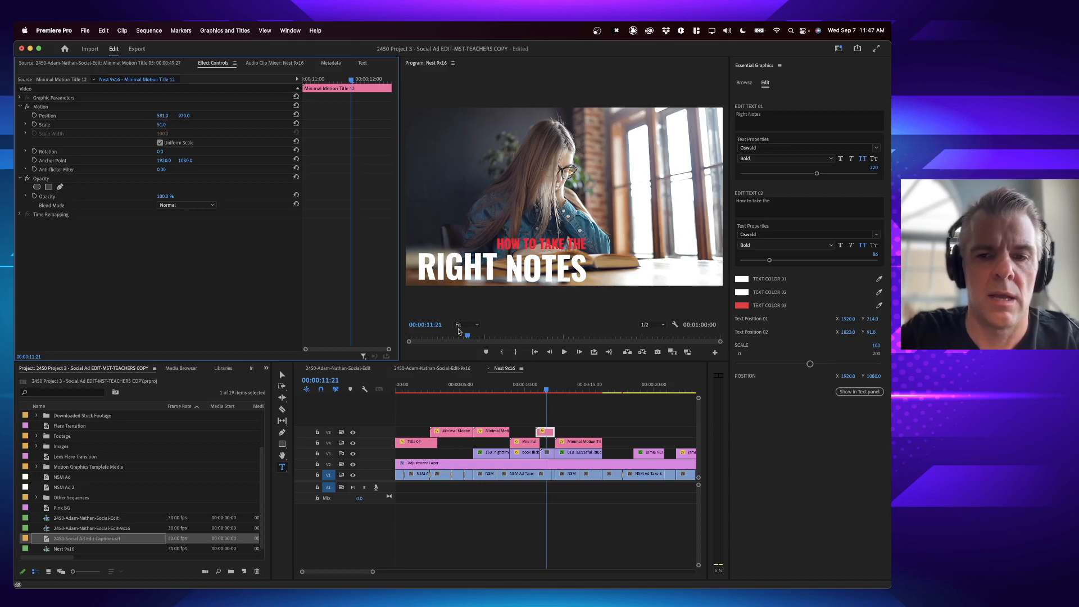
{"action": "key", "text": "super+z"}
{"action": "left_click", "coordinate": [546, 433]}
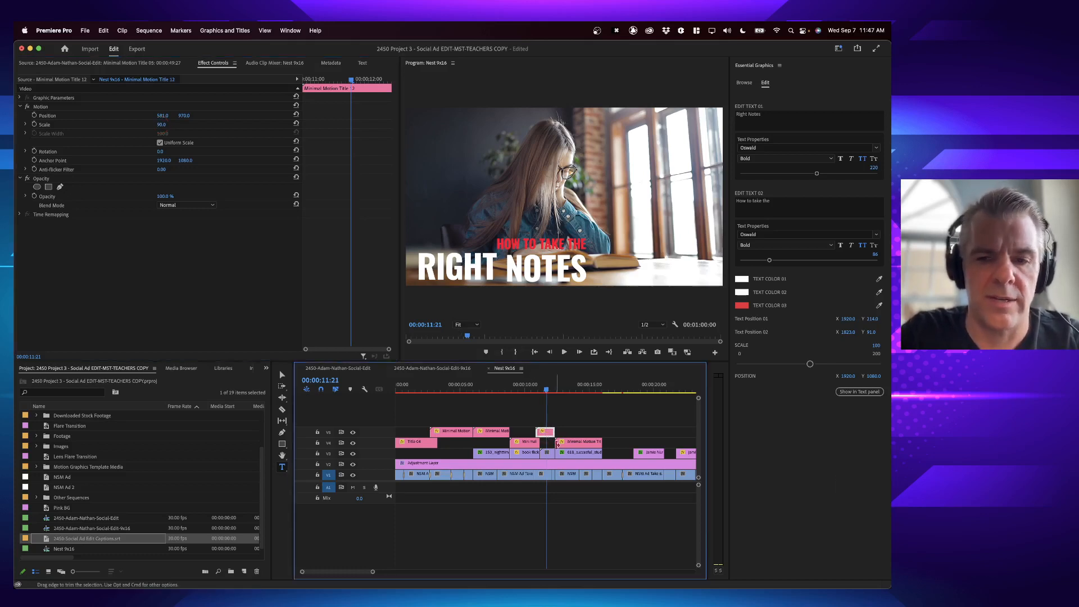
{"action": "left_click", "coordinate": [94, 126]}
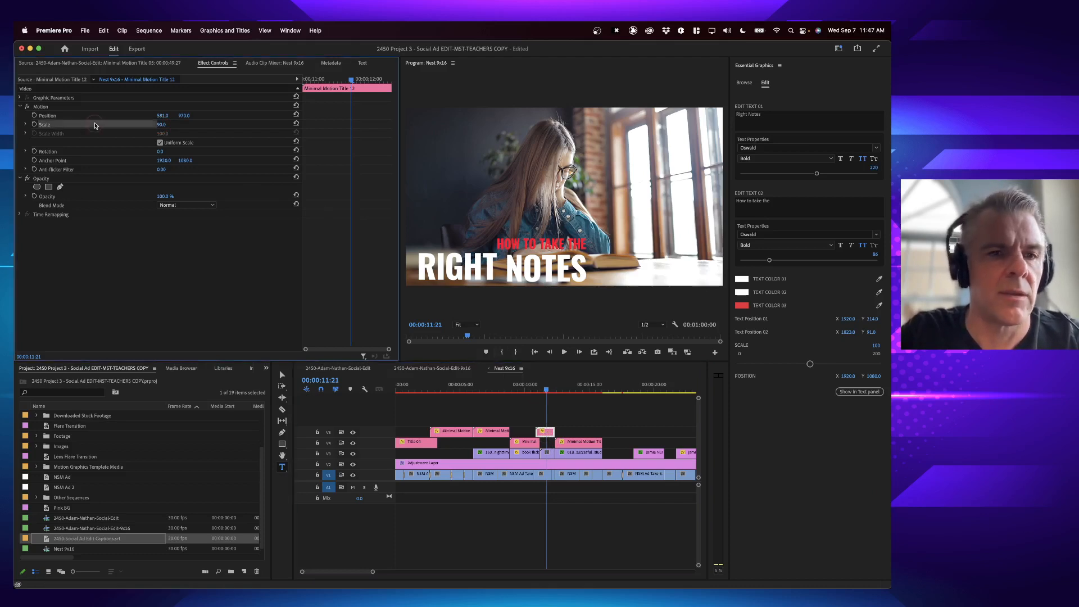
{"action": "left_click", "coordinate": [545, 418]}
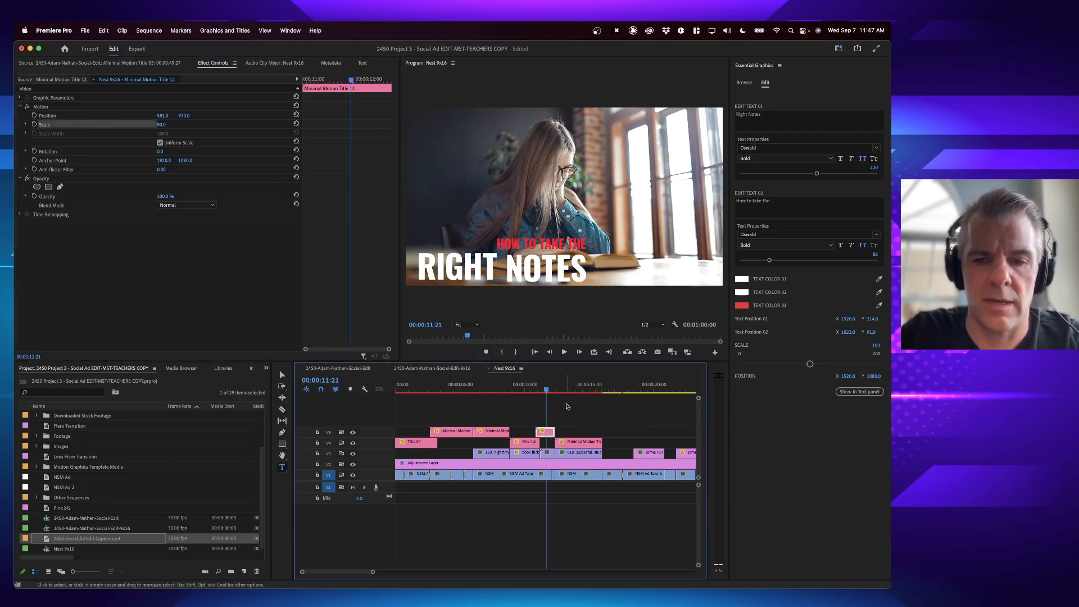
- Try scaling the RIGHT NOTES title down to about 63 at 00:00:11:20 and undo the attempt
{"action": "left_click", "coordinate": [565, 389]}
{"action": "left_click", "coordinate": [545, 389]}
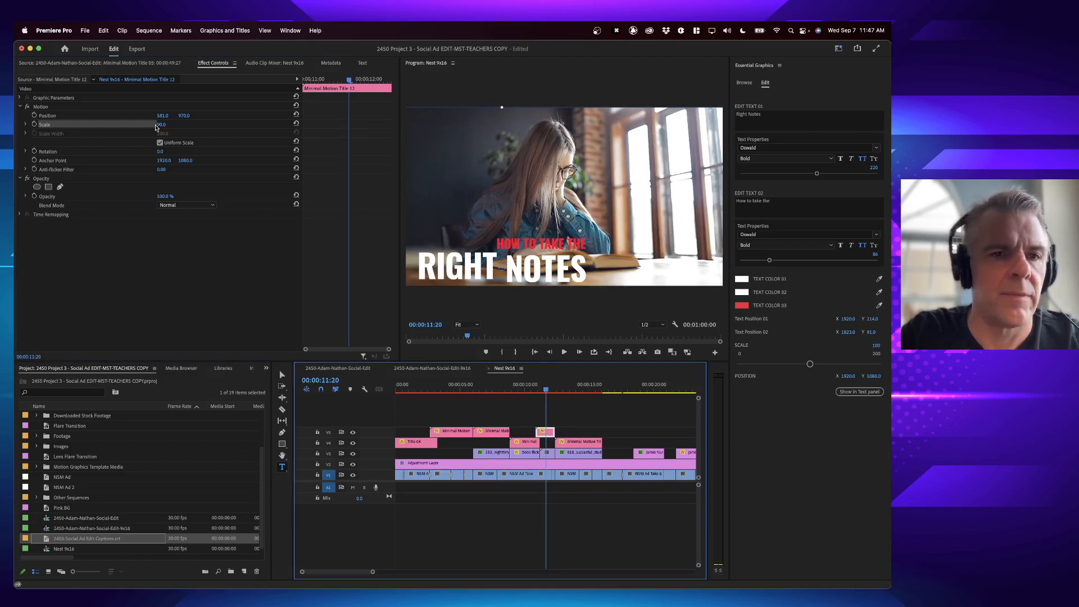
{"action": "left_click_drag", "start_coordinate": [157, 126], "coordinate": [147, 126]}
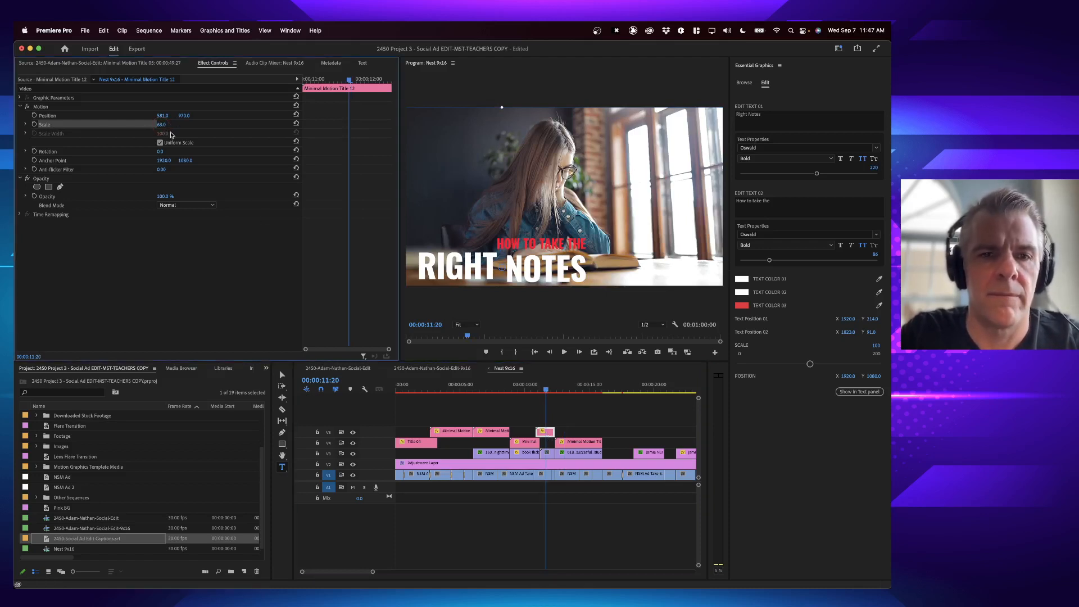
{"action": "left_click", "coordinate": [530, 405]}
{"action": "key", "text": "super+z"}
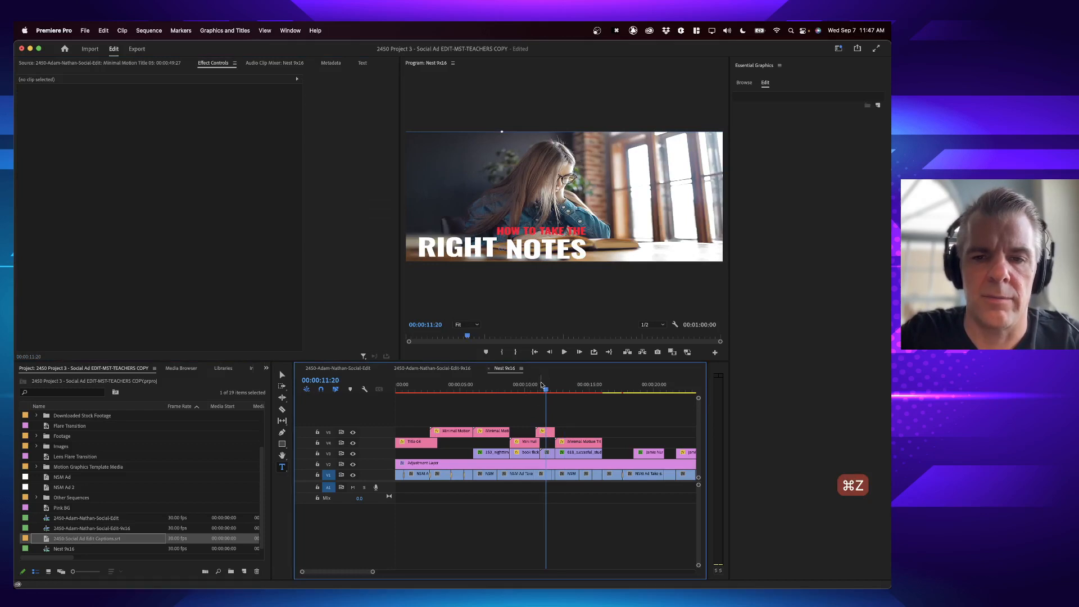
{"action": "key", "text": "super+z"}
- At about 00:00:11:22, scale the RIGHT NOTES title to 65 and move it to about 902, 885
{"action": "left_click", "coordinate": [548, 387]}
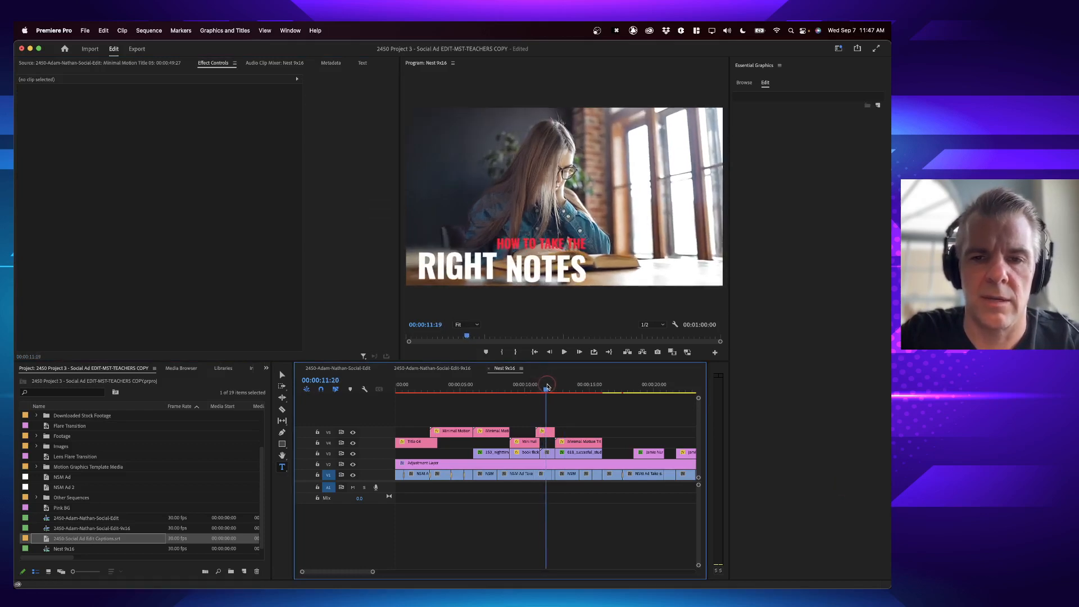
{"action": "left_click_drag", "start_coordinate": [547, 387], "coordinate": [548, 387]}
{"action": "left_click", "coordinate": [544, 432]}
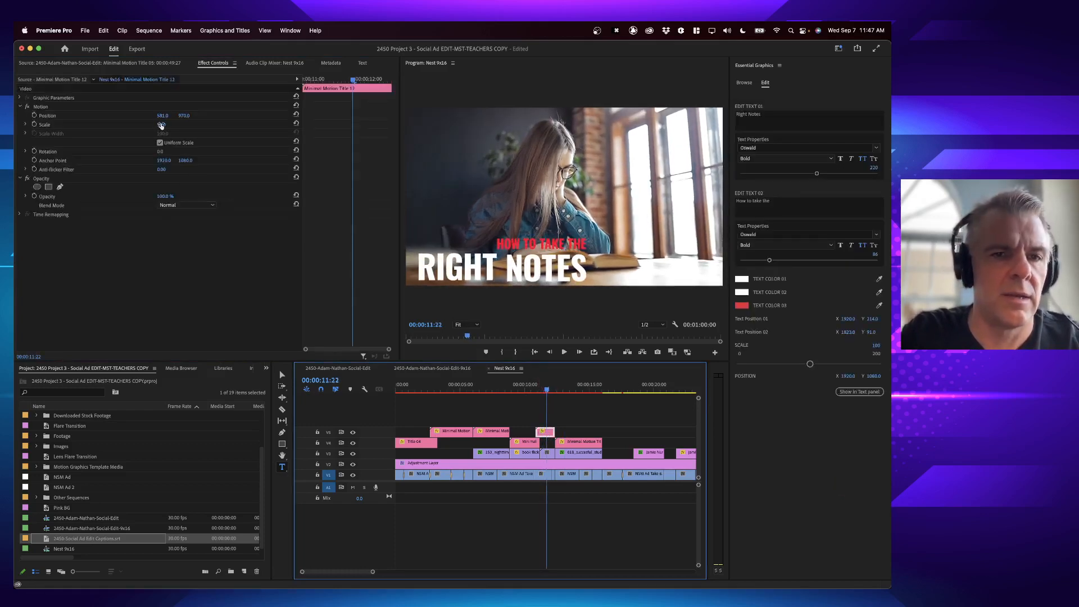
{"action": "left_click_drag", "start_coordinate": [161, 124], "coordinate": [119, 122]}
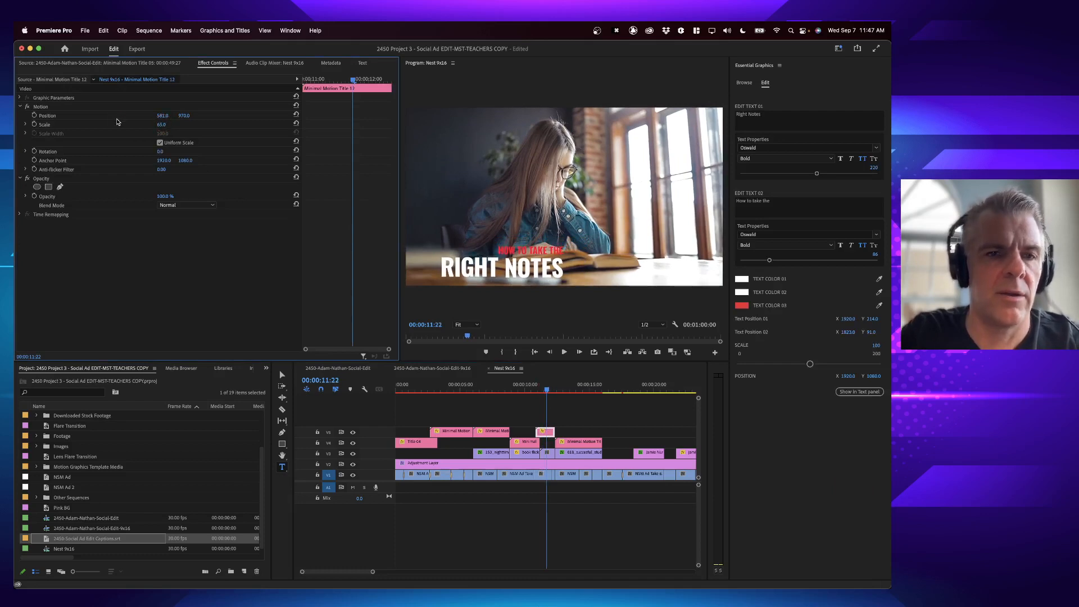
{"action": "left_click", "coordinate": [95, 116]}
{"action": "left_click_drag", "start_coordinate": [566, 200], "coordinate": [619, 186]}
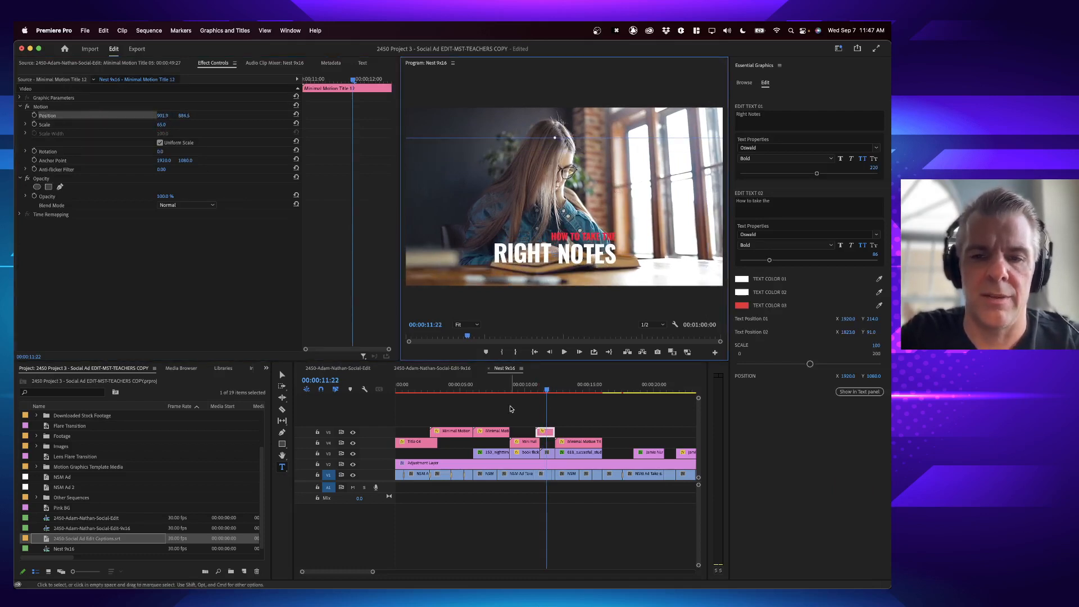
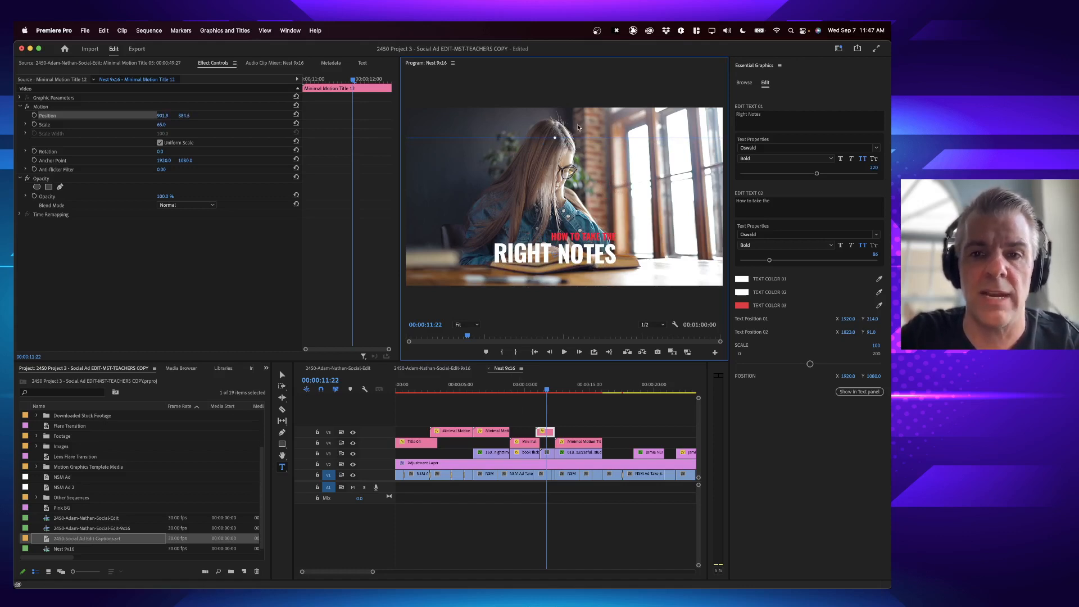
- Check the NURSING SCHOOL shot in the 9x16 sequence at about 00:00:07:10 and reopen the nested sequence there
{"action": "left_click", "coordinate": [431, 368]}
{"action": "left_click_drag", "start_coordinate": [410, 388], "coordinate": [490, 389]}
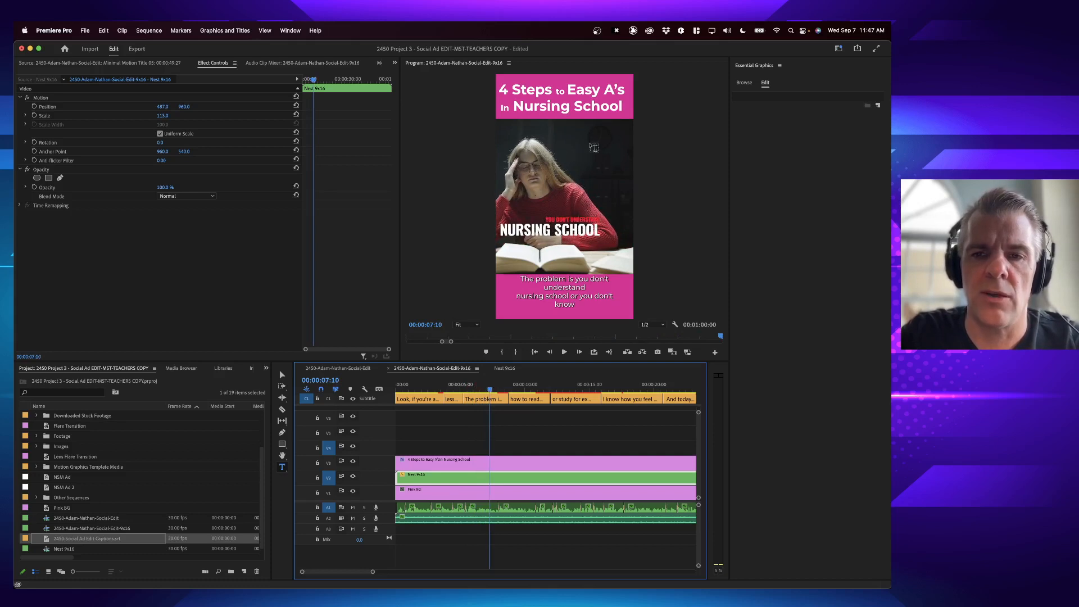
{"action": "double_click", "coordinate": [492, 478]}
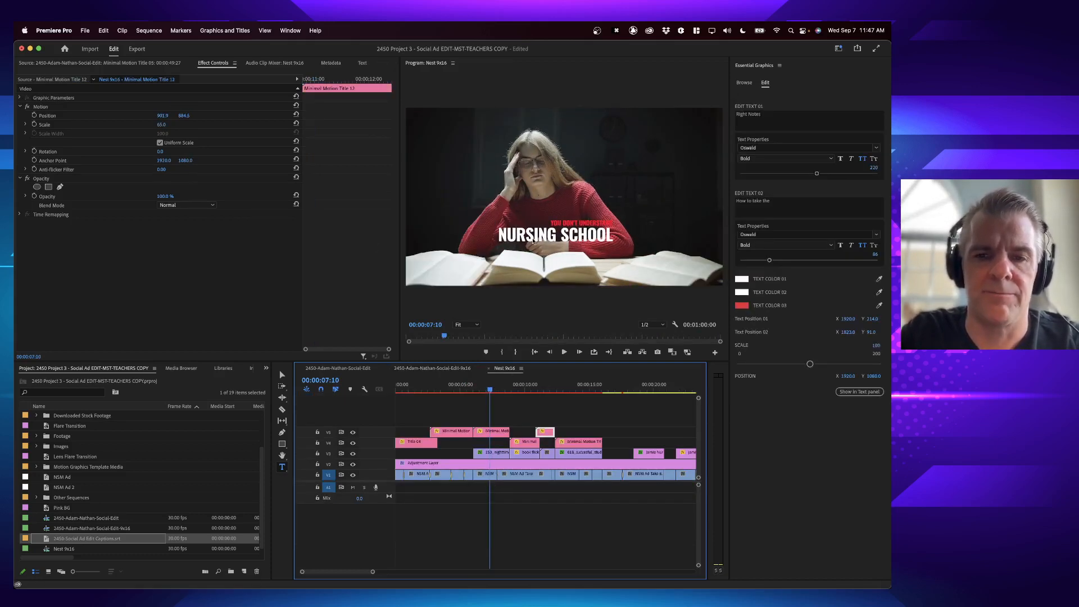
- Try shifting the NSM Ad Take clip on V1 horizontally at 00:00:07:10 and undo the moves
{"action": "left_click", "coordinate": [487, 474]}
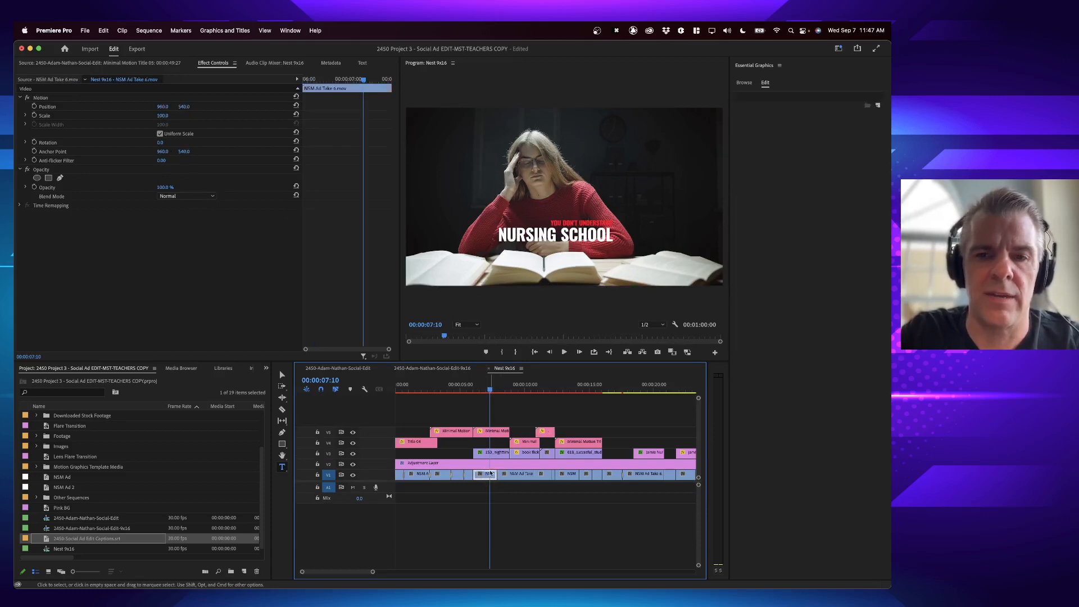
{"action": "left_click", "coordinate": [44, 107]}
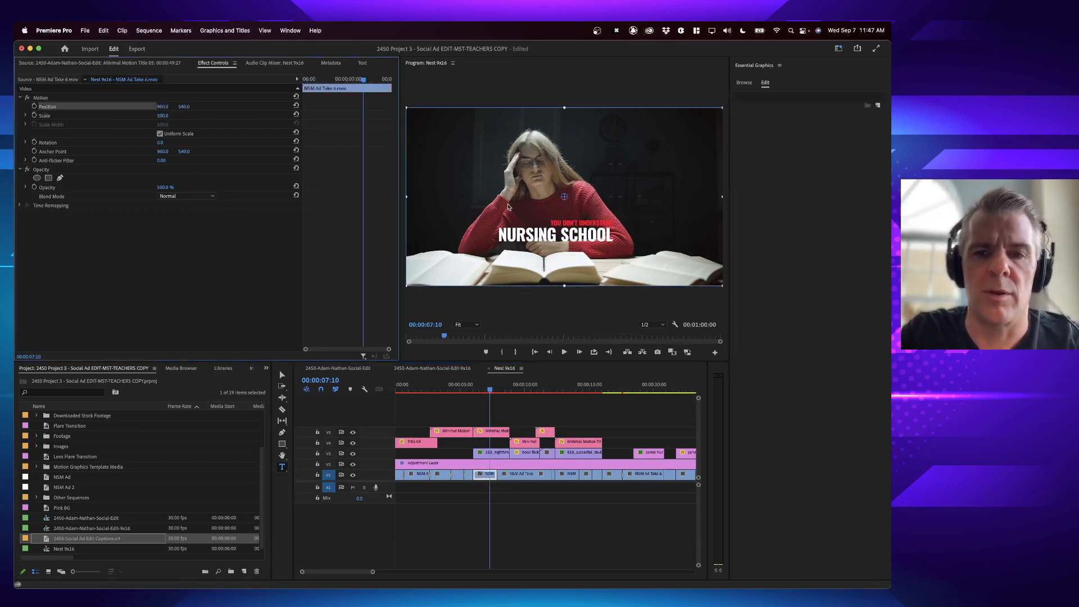
{"action": "left_click_drag", "start_coordinate": [507, 207], "coordinate": [516, 206]}
{"action": "key", "text": "super+z"}
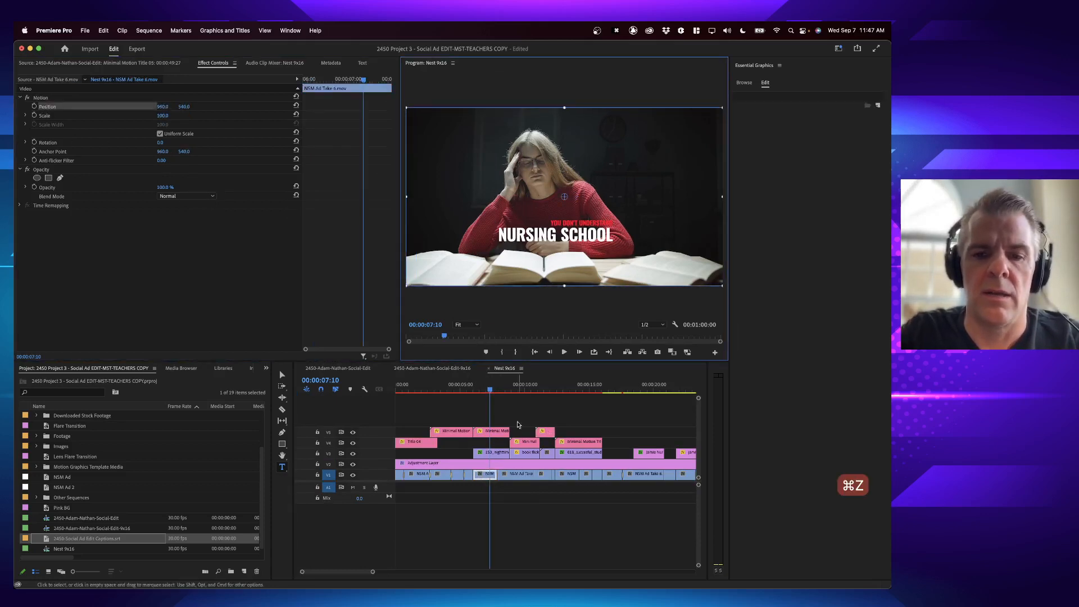
{"action": "left_click", "coordinate": [487, 479]}
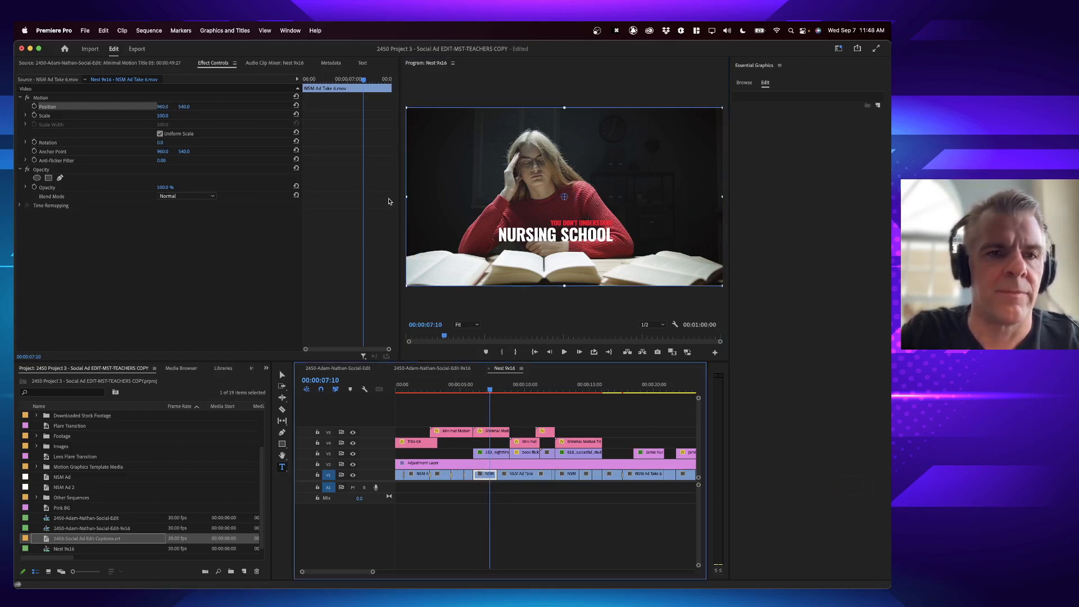
{"action": "left_click", "coordinate": [494, 183]}
{"action": "left_click_drag", "start_coordinate": [493, 183], "coordinate": [510, 183]}
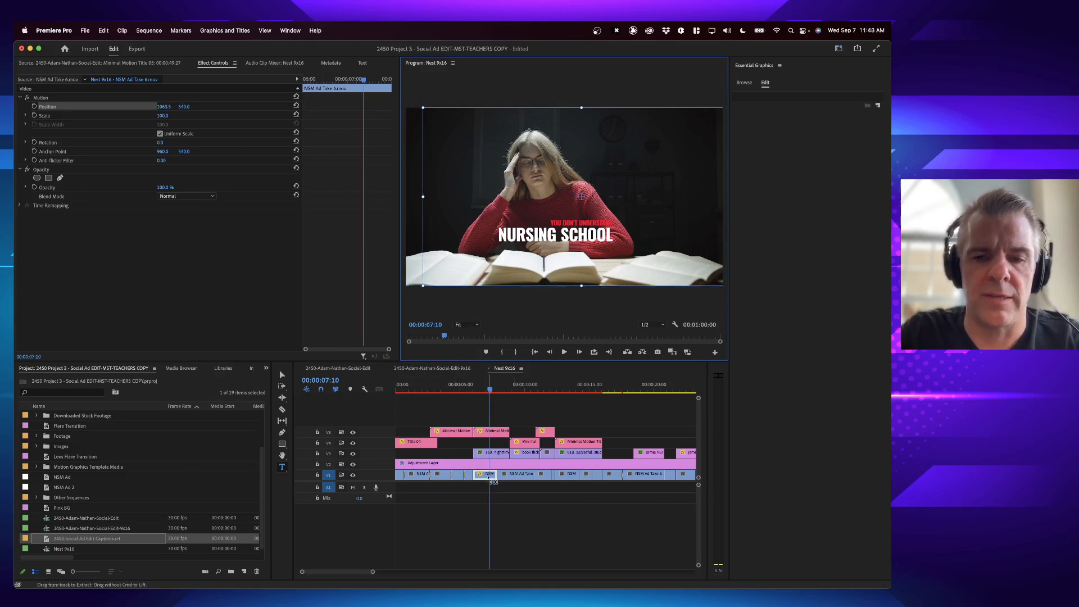
{"action": "key", "text": "super+z"}
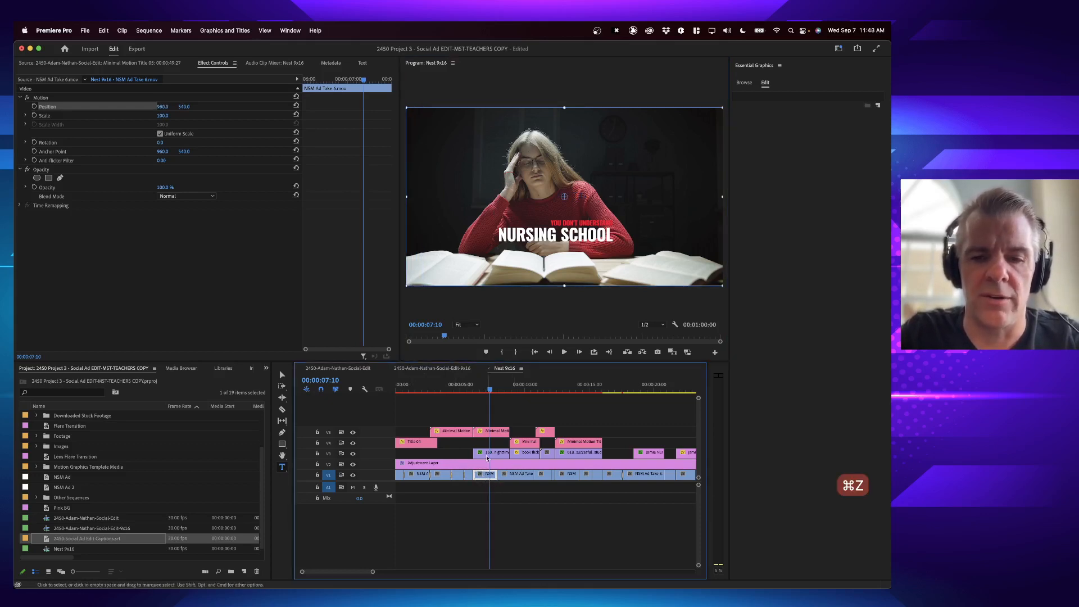
- Move the nighttime studying headache clip behind the NURSING SCHOOL title to about 1043, 542
{"action": "left_click", "coordinate": [489, 457]}
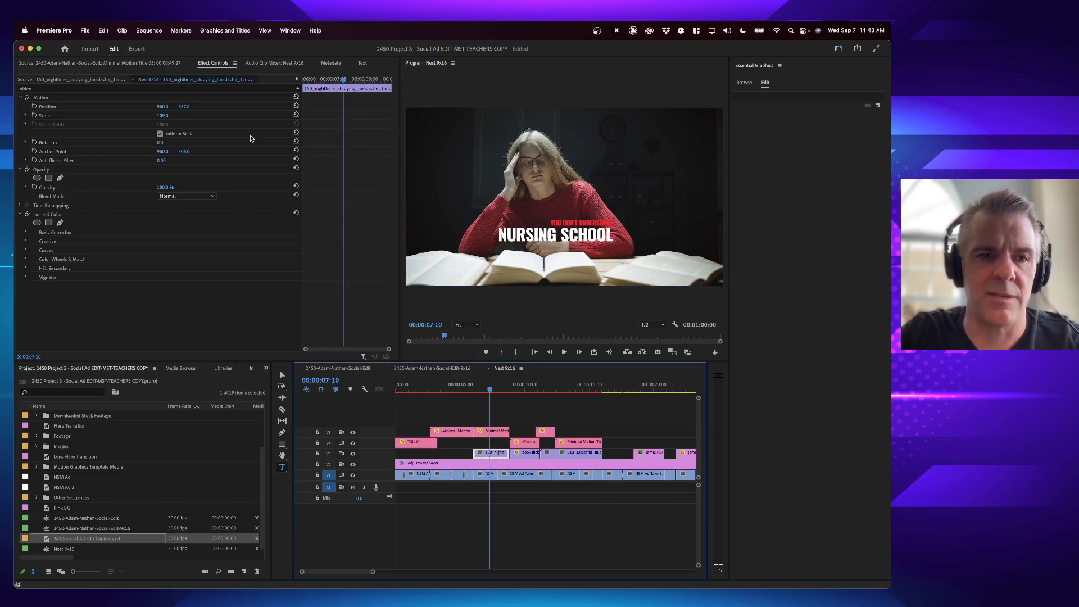
{"action": "left_click", "coordinate": [528, 166]}
{"action": "left_click_drag", "start_coordinate": [614, 172], "coordinate": [627, 174]}
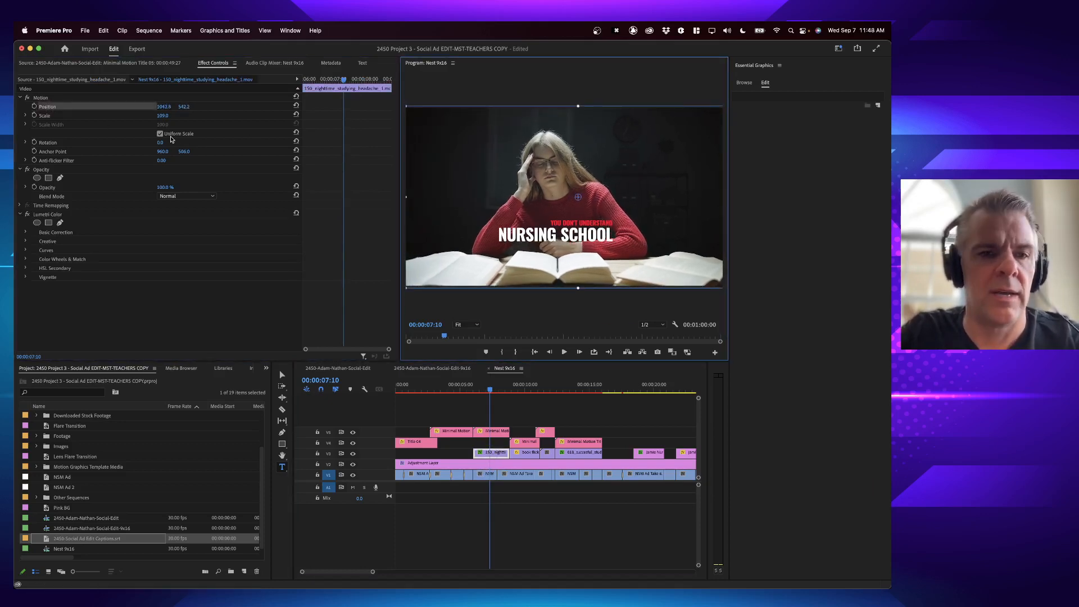
- Shift the NURSING SCHOOL title to about 942, 775 to follow the repositioned footage
{"action": "left_click", "coordinate": [490, 431]}
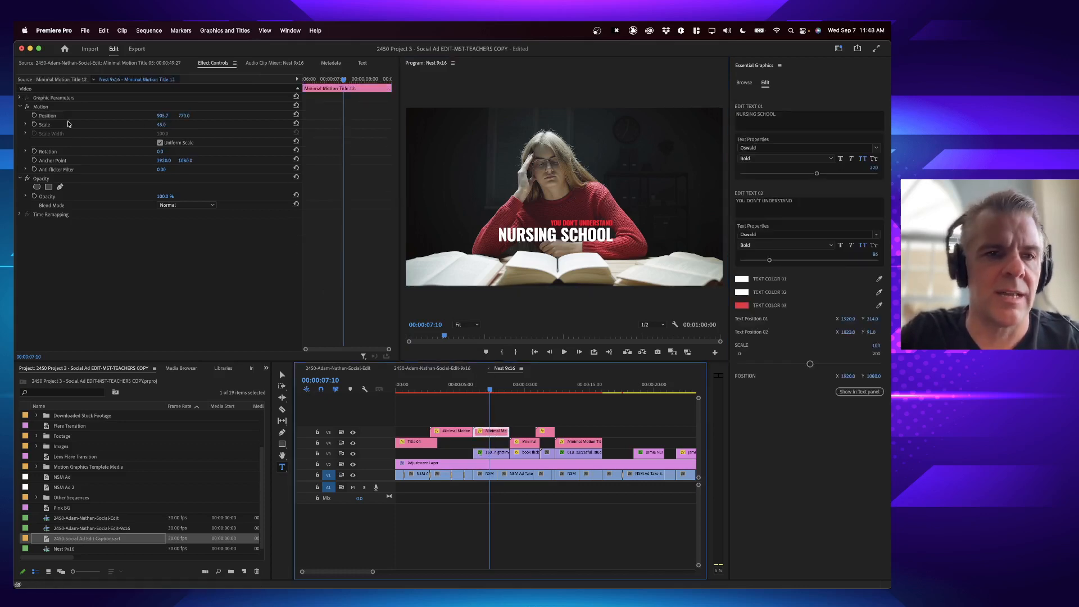
{"action": "left_click", "coordinate": [67, 116]}
{"action": "left_click_drag", "start_coordinate": [566, 194], "coordinate": [572, 196]}
- Play the 9x16 sequence from about 00:00:05:11 to 00:00:07:09 to review the NURSING SCHOOL framing
{"action": "left_click", "coordinate": [434, 368]}
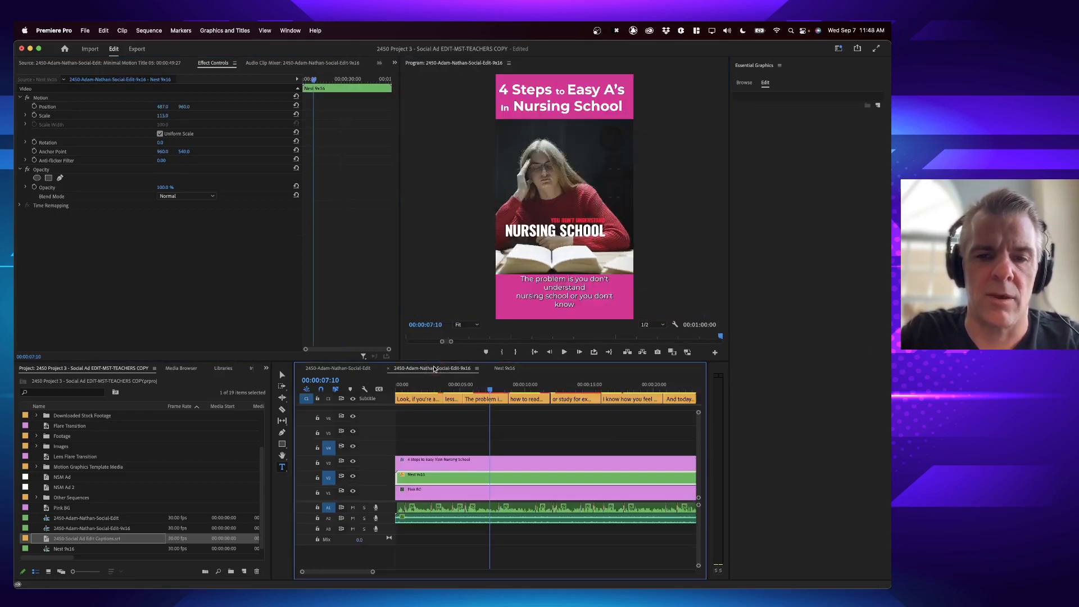
{"action": "left_click", "coordinate": [465, 386]}
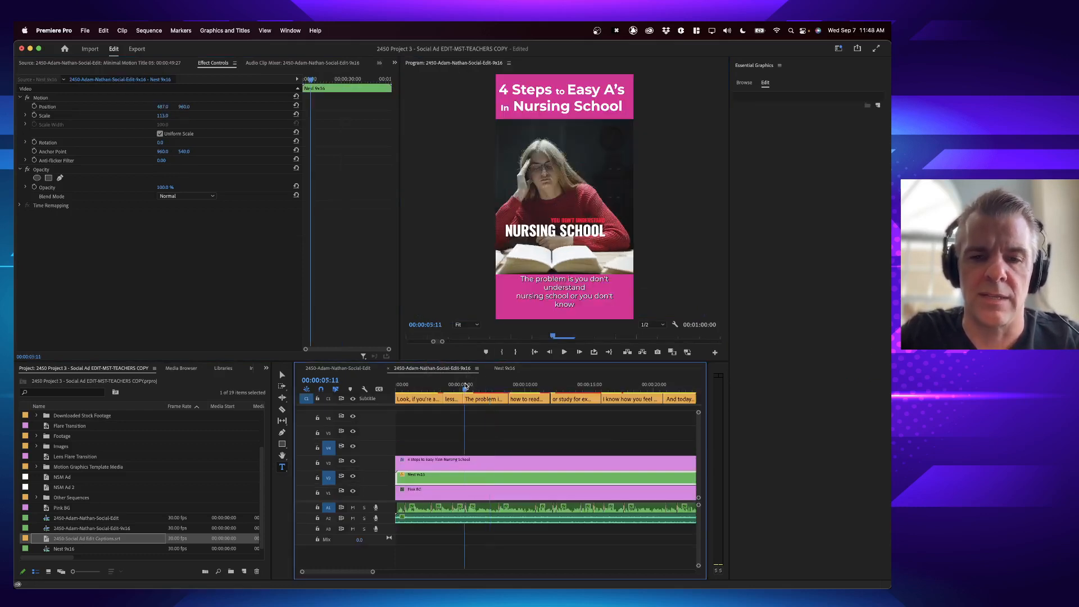
{"action": "key", "text": "space"}
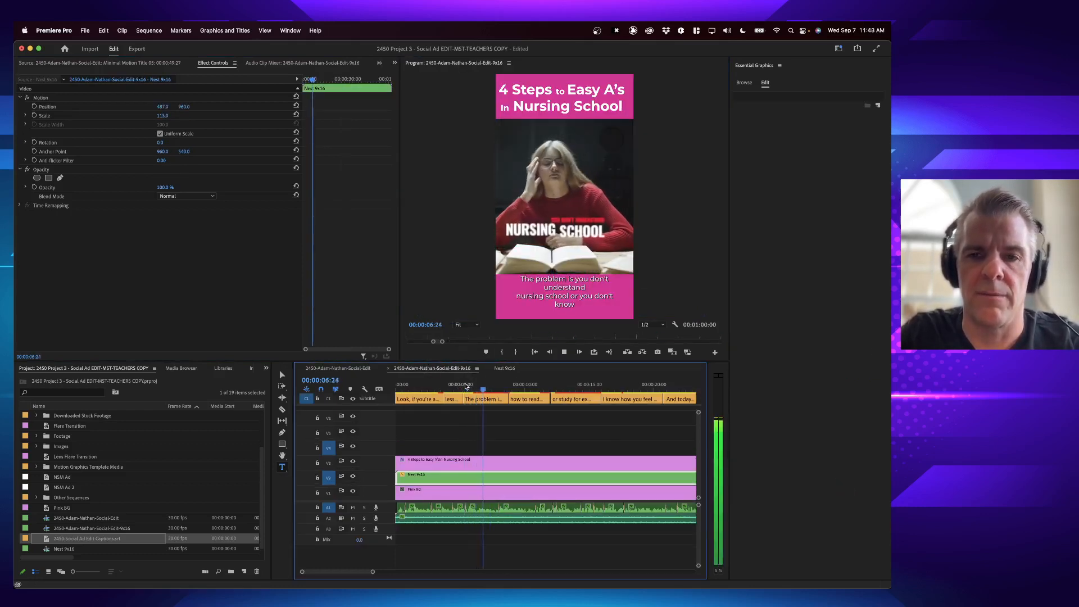
{"action": "key", "text": "space"}
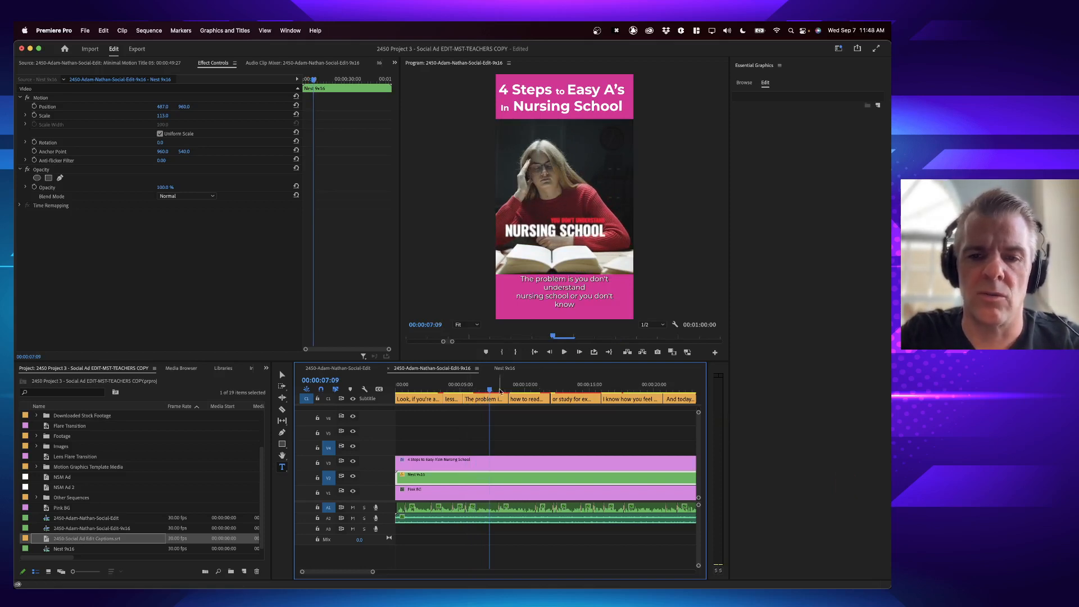
- Open the nested sequence at 00:00:07:09 and shift the nighttime studying headache clip behind the NURSING SCHOOL title to about 1291, 540
{"action": "double_click", "coordinate": [489, 479]}
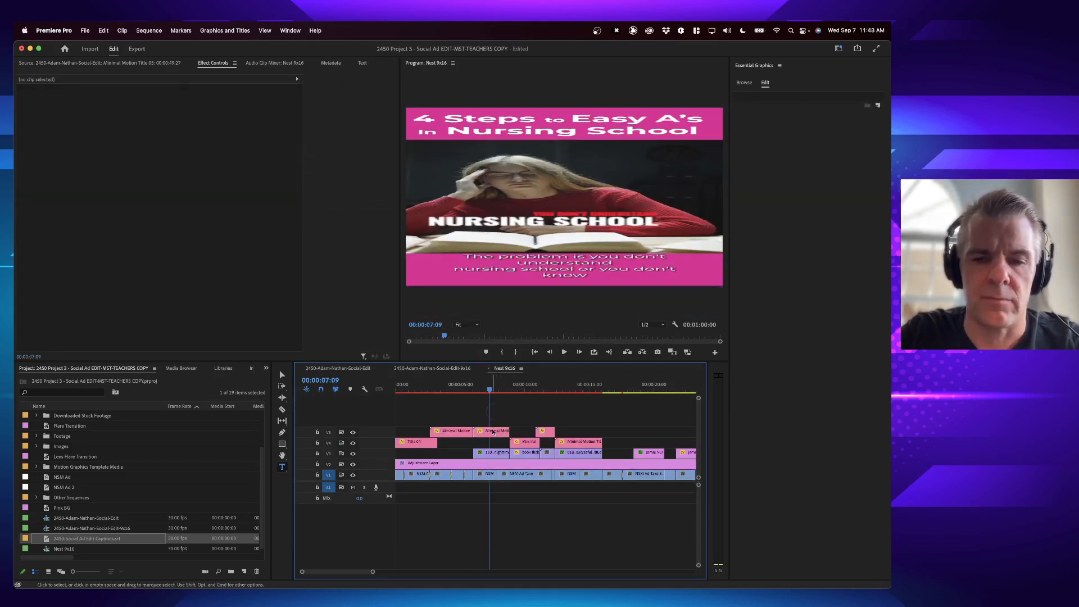
{"action": "left_click", "coordinate": [493, 432]}
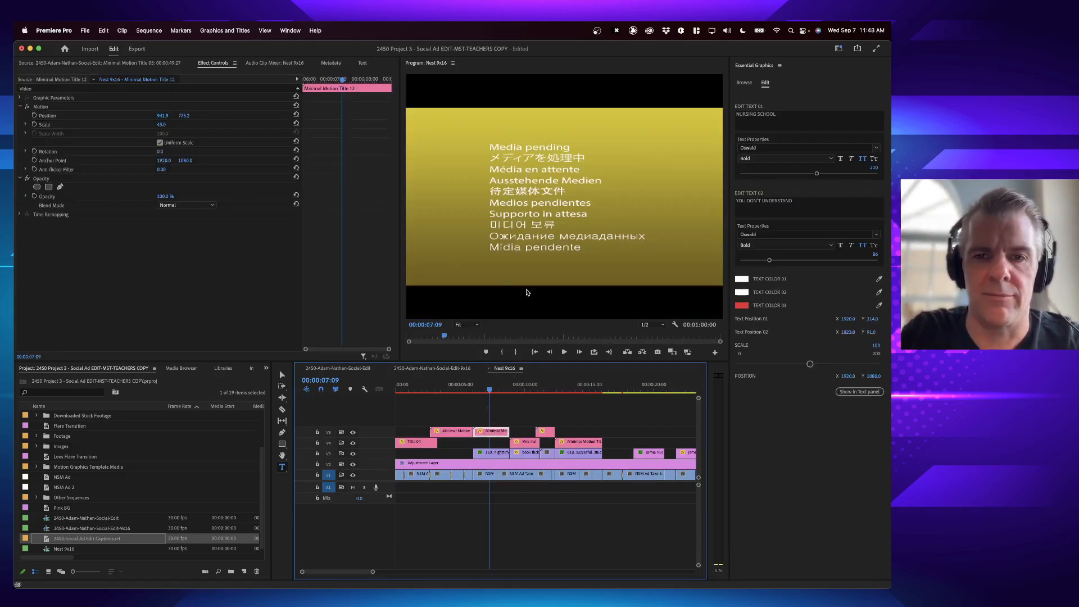
{"action": "left_click", "coordinate": [493, 456]}
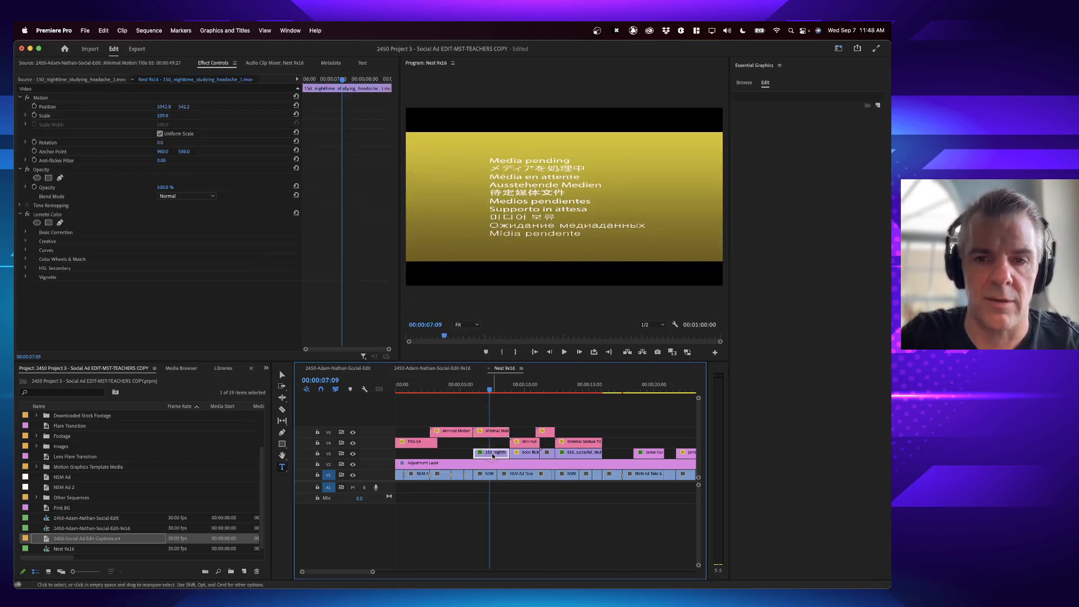
{"action": "left_click", "coordinate": [47, 107]}
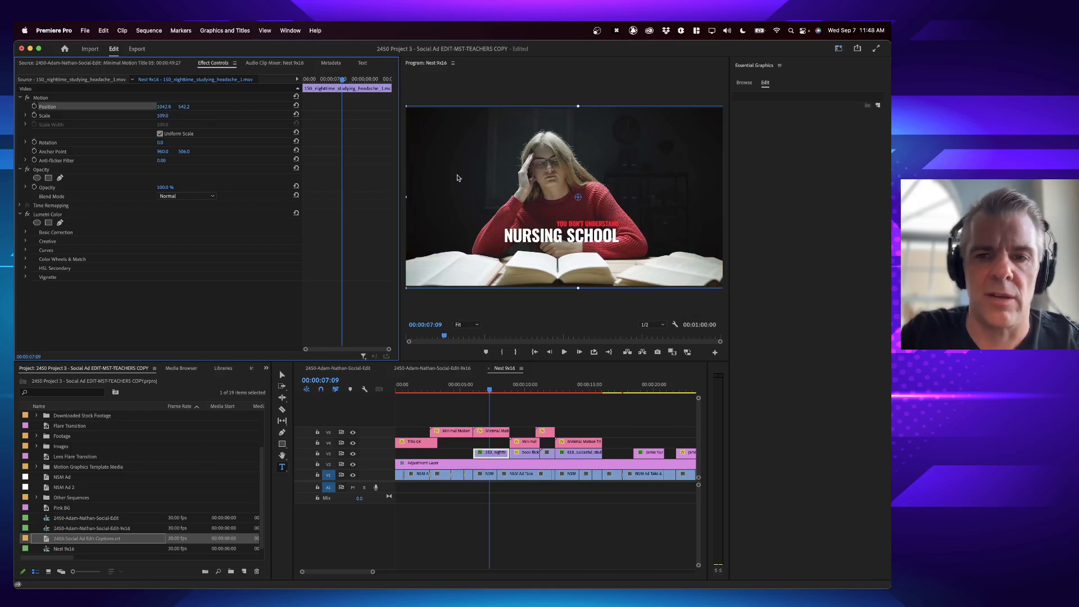
{"action": "left_click_drag", "start_coordinate": [458, 178], "coordinate": [541, 178]}
{"action": "left_click", "coordinate": [101, 118]}
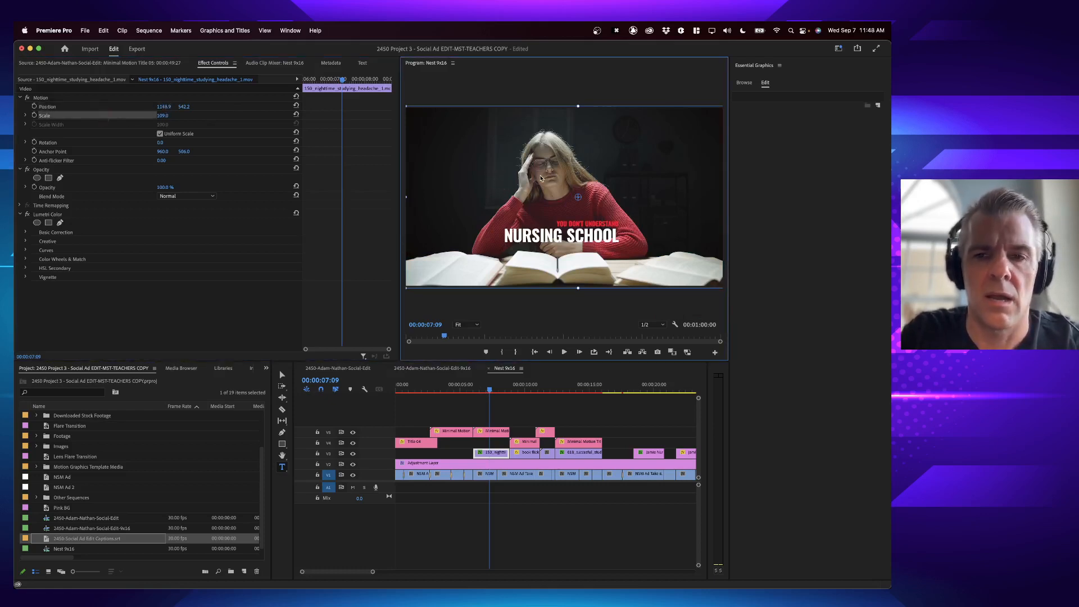
{"action": "left_click", "coordinate": [494, 453]}
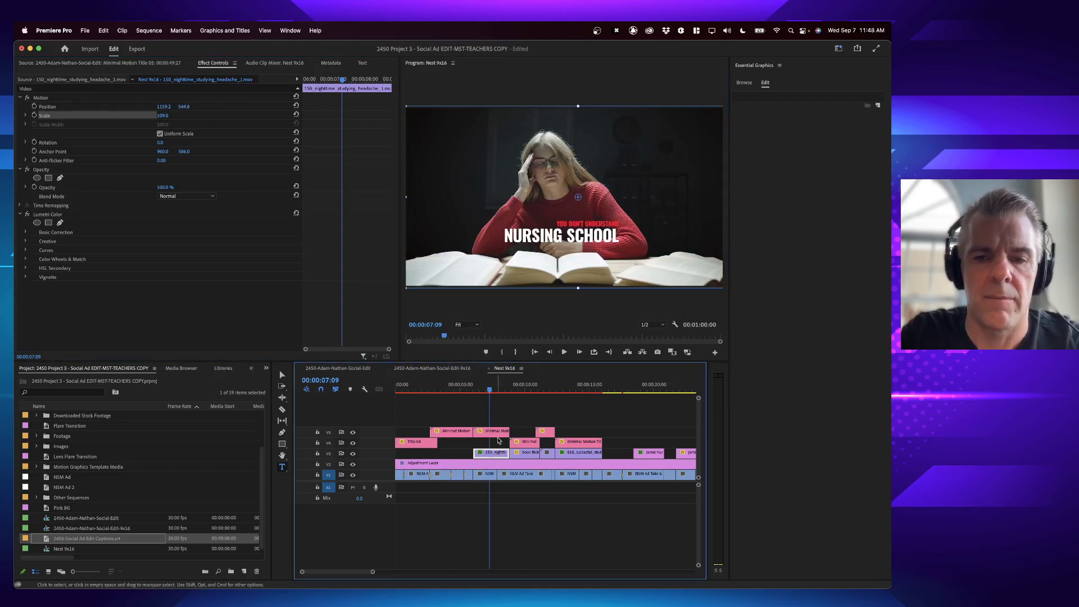
{"action": "key", "text": "v"}
{"action": "left_click_drag", "start_coordinate": [548, 215], "coordinate": [548, 193]}
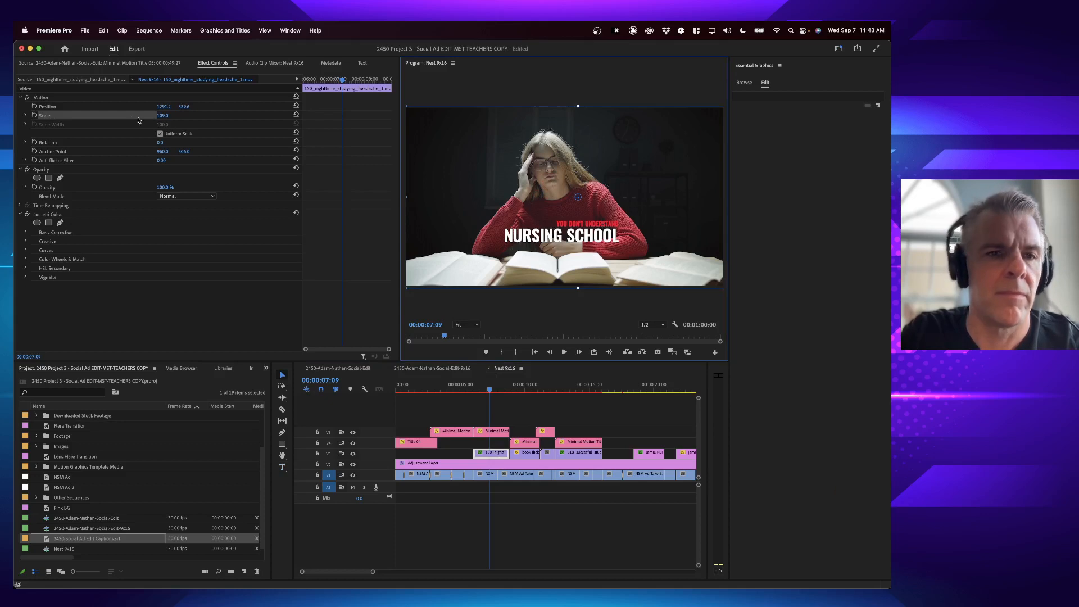
- Undo the last headache clip shift to bring it back to about 1208, 540, and save the project
{"action": "left_click", "coordinate": [491, 431]}
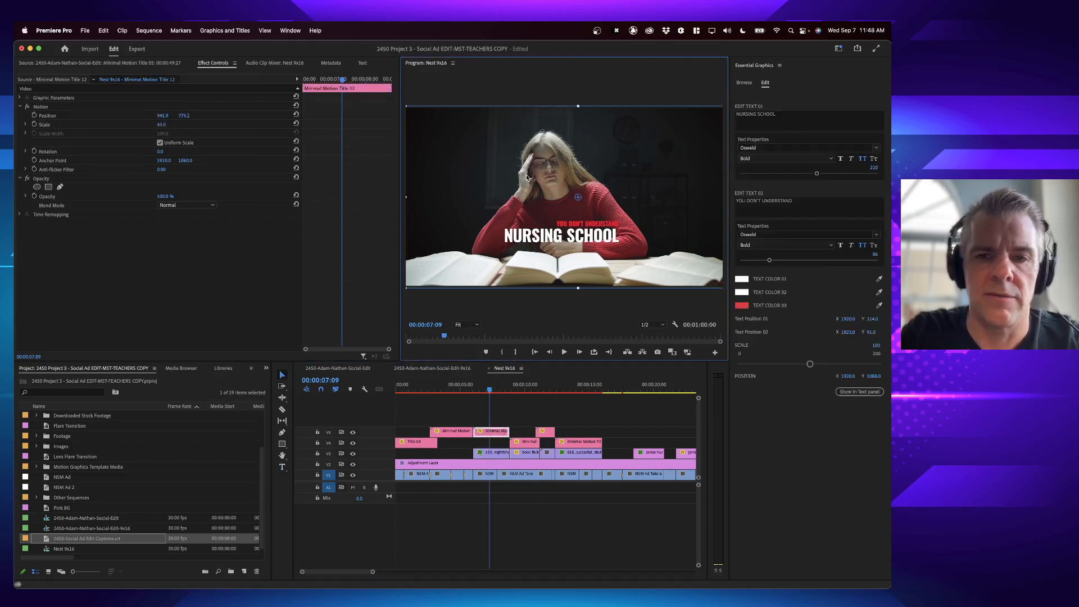
{"action": "key", "text": "super+z"}
{"action": "key", "text": "super+z"}
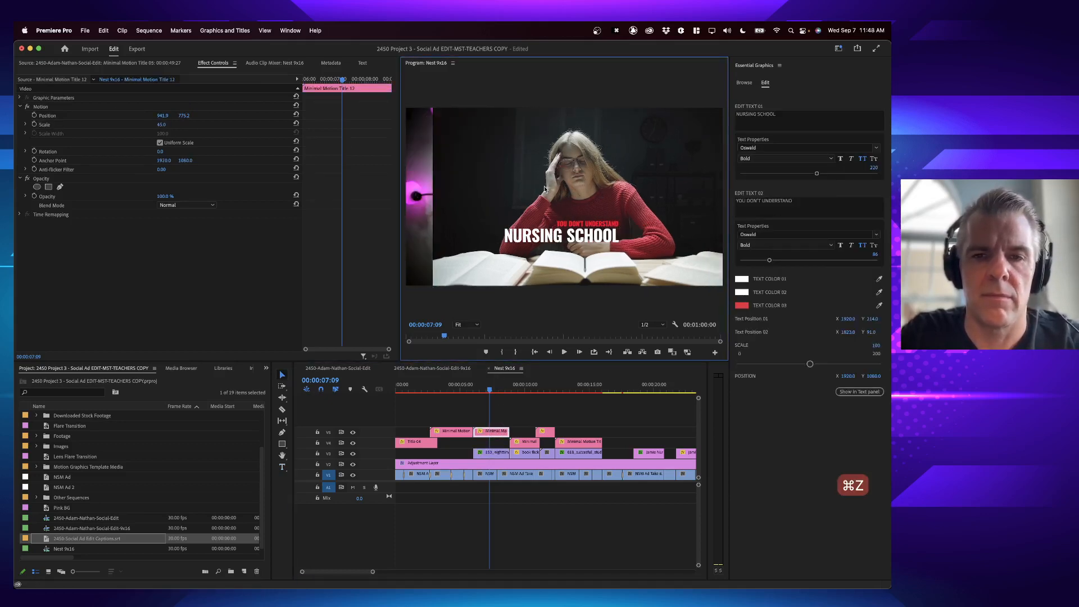
{"action": "left_click", "coordinate": [481, 412]}
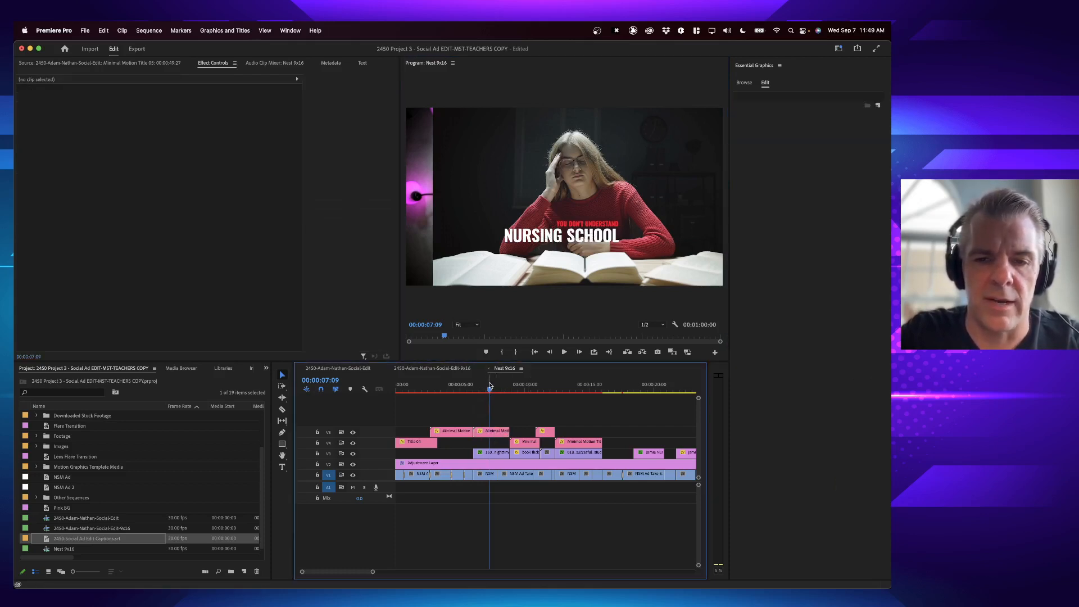
{"action": "left_click", "coordinate": [489, 458]}
{"action": "left_click", "coordinate": [27, 100]}
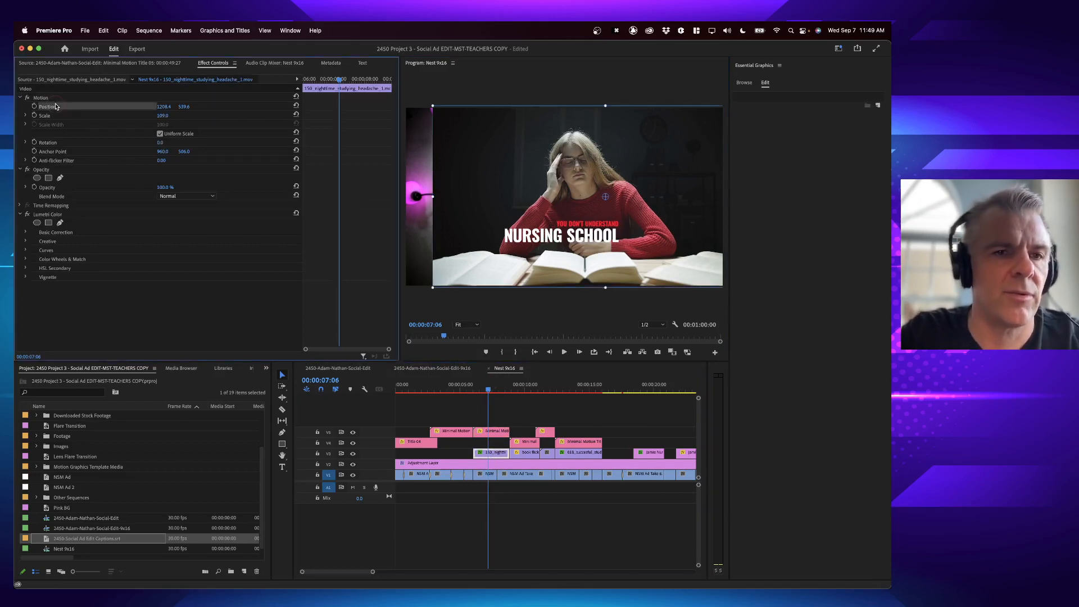
{"action": "key", "text": "super+s"}
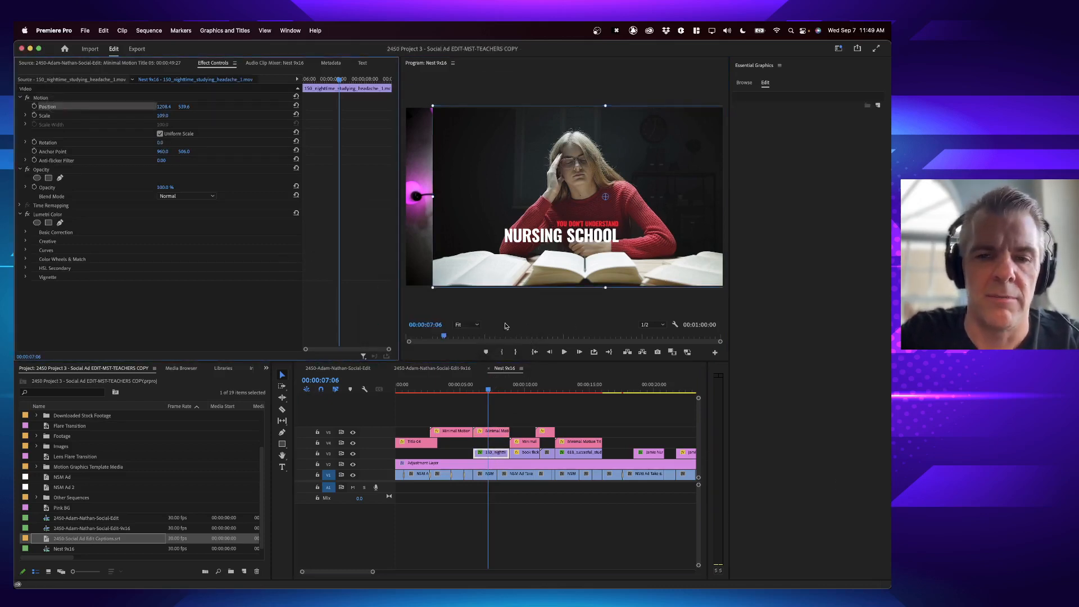
- Select all captions on the subtitle track of the 9x16 sequence and reduce their font size by three
{"action": "left_click", "coordinate": [432, 368]}
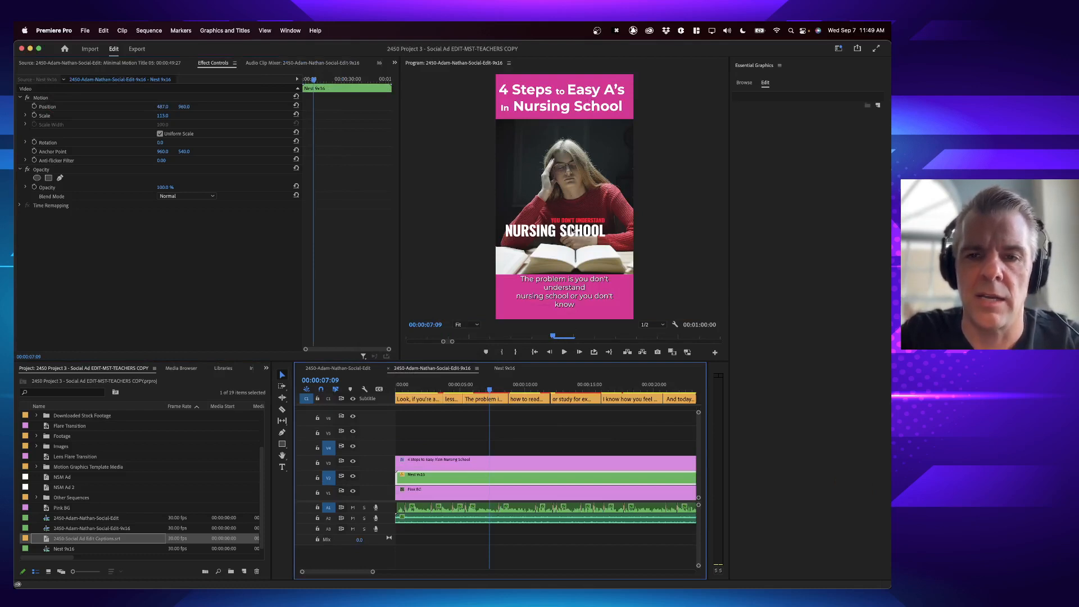
{"action": "left_click", "coordinate": [567, 287]}
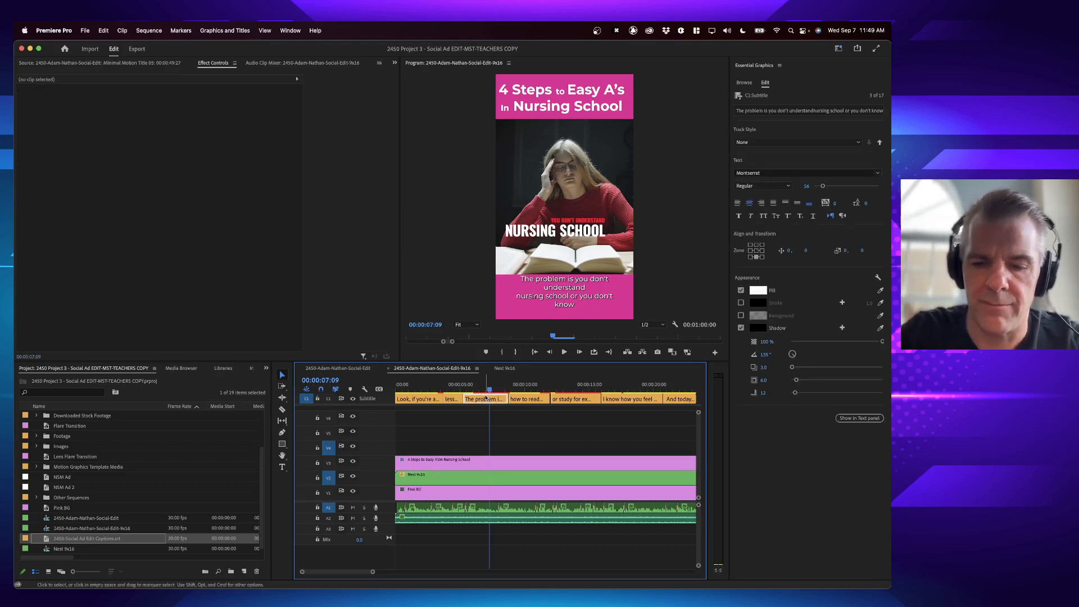
{"action": "key", "text": "minus"}
{"action": "key", "text": "minus"}
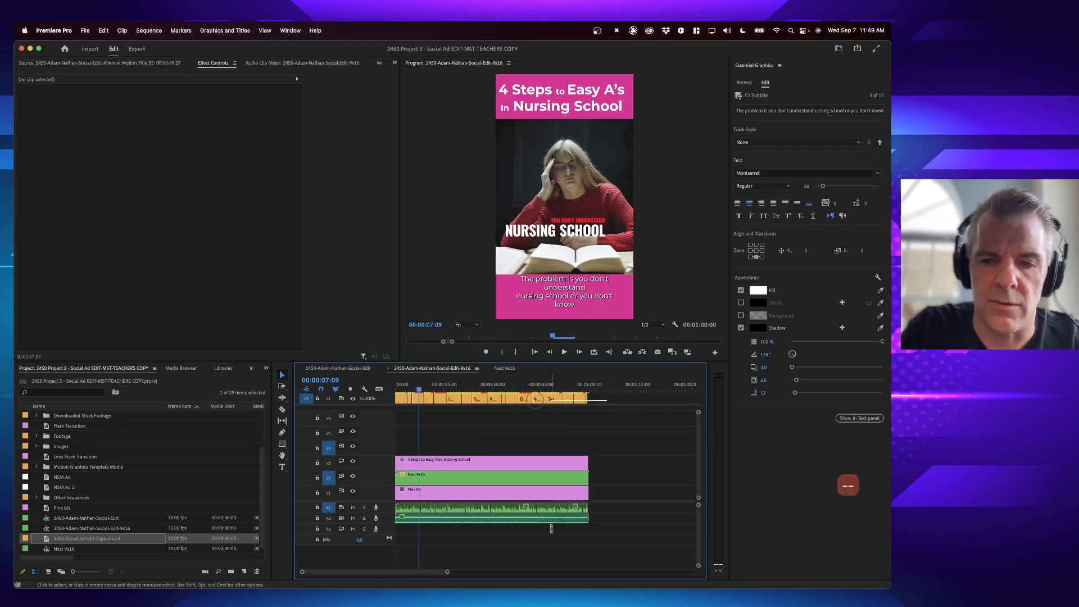
{"action": "left_click_drag", "start_coordinate": [388, 404], "coordinate": [387, 404]}
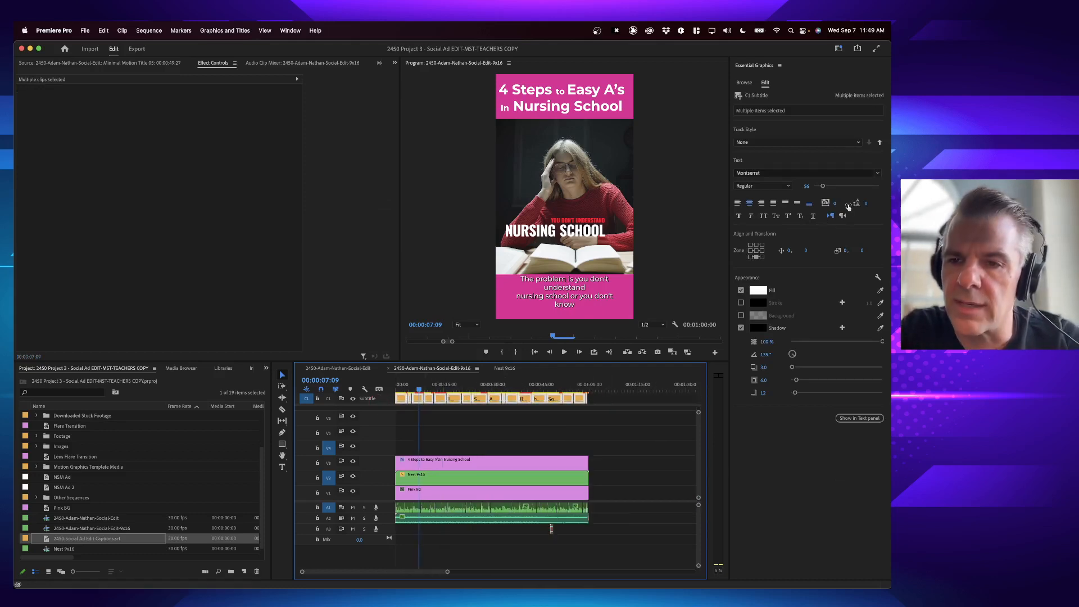
{"action": "left_click", "coordinate": [806, 186]}
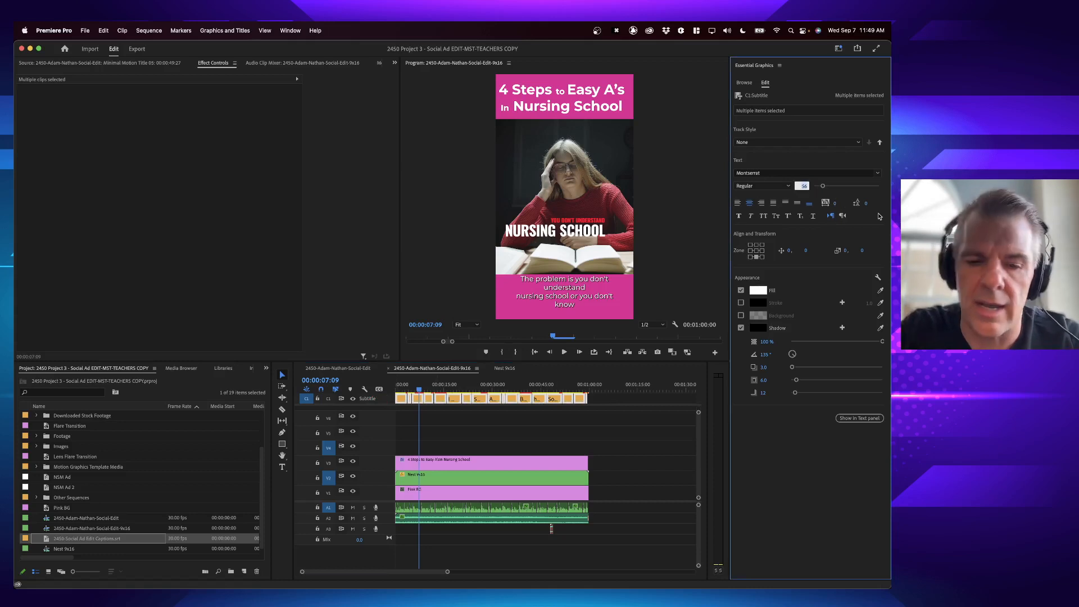
{"action": "key", "text": "Down"}
{"action": "key", "text": "Down"}
{"action": "key", "text": "Down"}
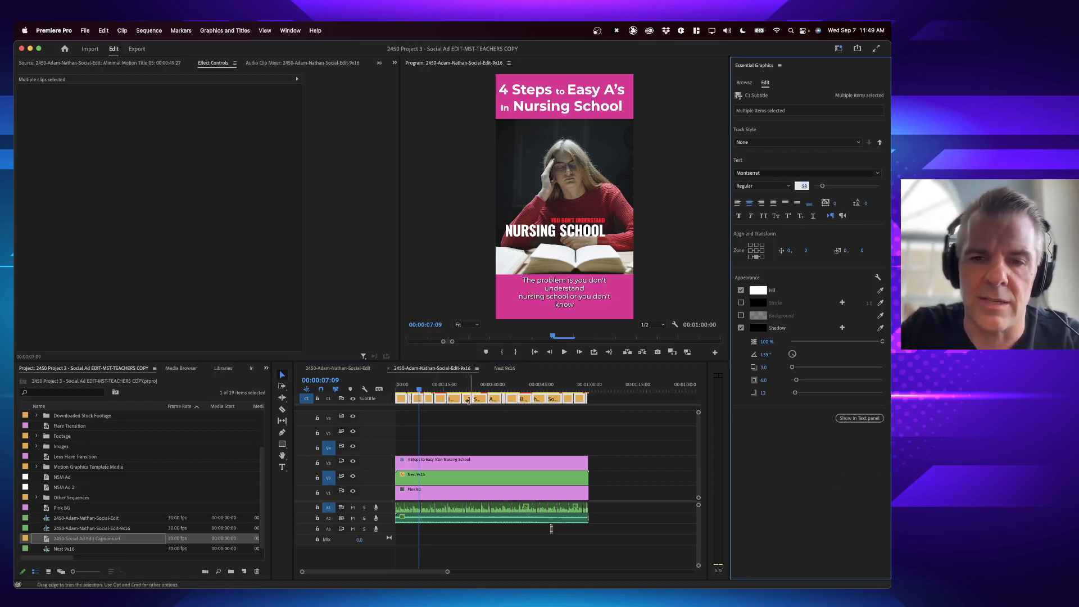
- Locate the LESS TIME shot at 00:00:14:01, select its title inside the nested sequence, and save the project
{"action": "left_click", "coordinate": [421, 427]}
{"action": "left_click_drag", "start_coordinate": [421, 389], "coordinate": [533, 388]}
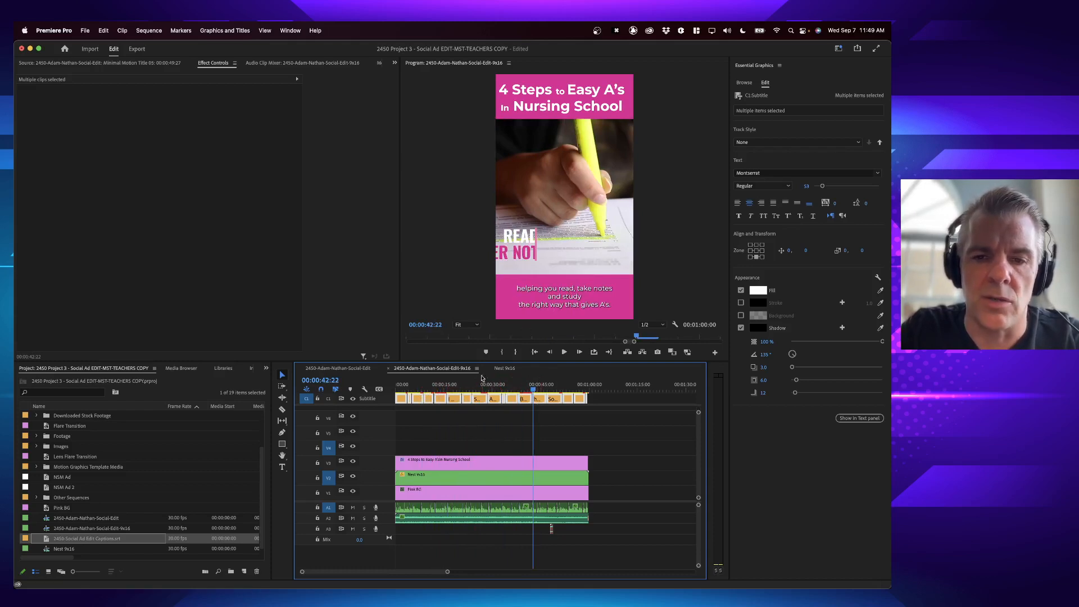
{"action": "left_click", "coordinate": [458, 388]}
{"action": "left_click_drag", "start_coordinate": [459, 388], "coordinate": [441, 392]}
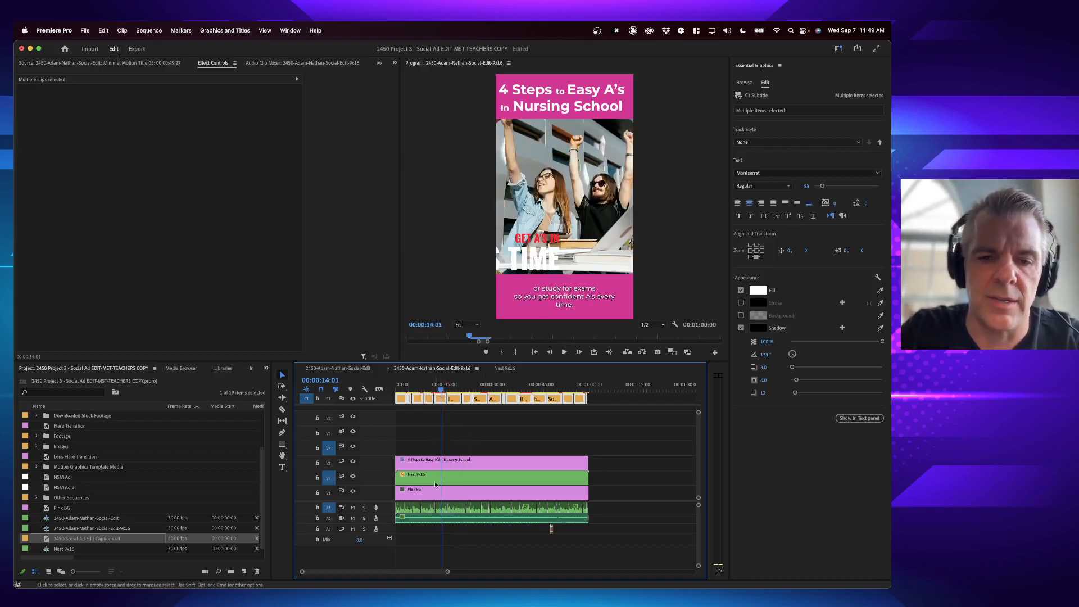
{"action": "double_click", "coordinate": [436, 484]}
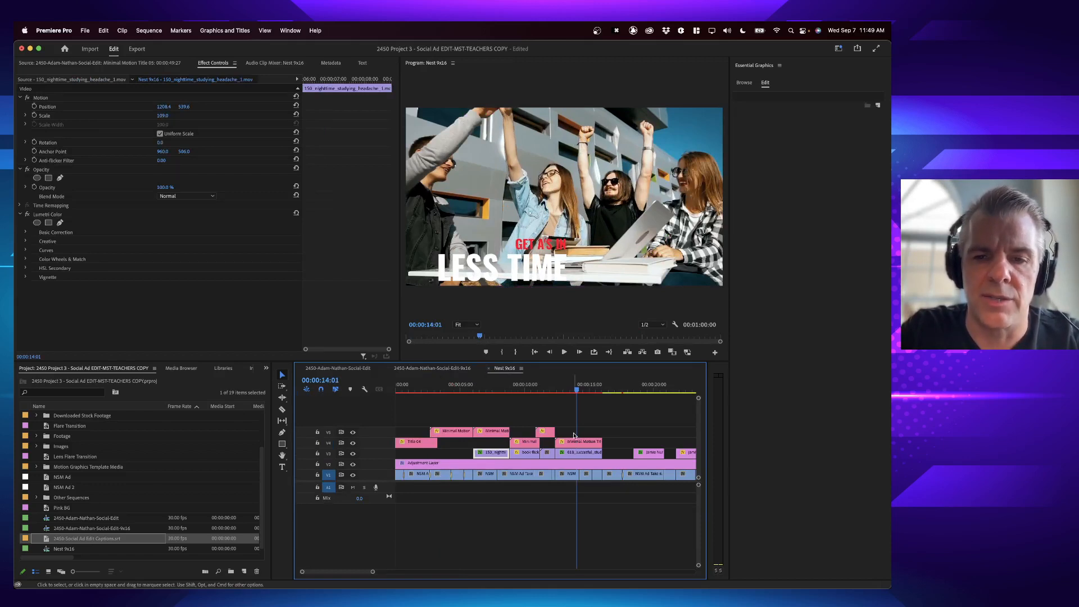
{"action": "left_click", "coordinate": [573, 444]}
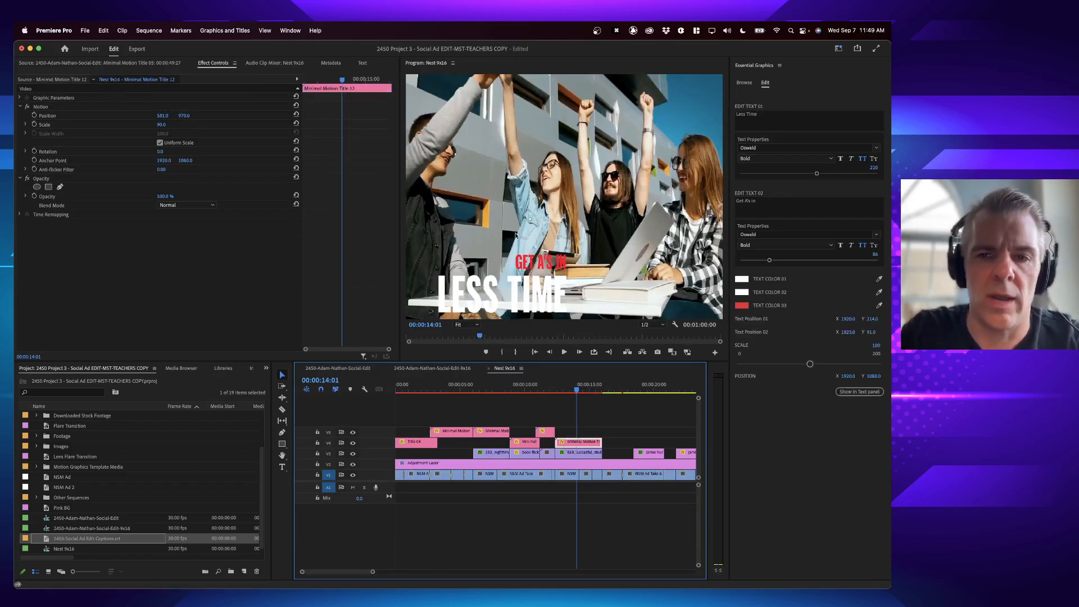
{"action": "left_click", "coordinate": [55, 117]}
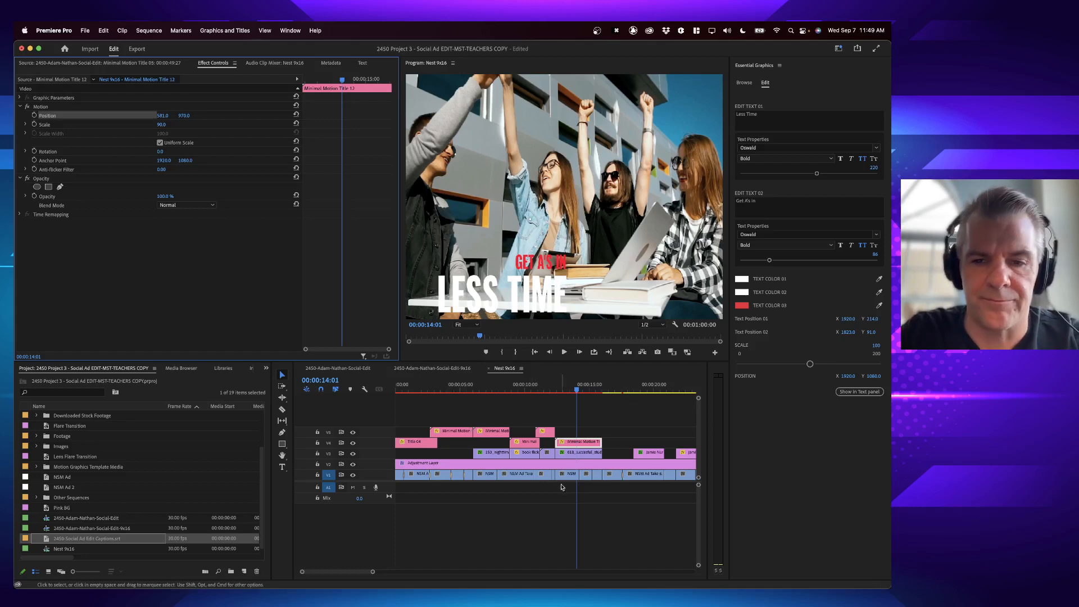
{"action": "left_click", "coordinate": [582, 445]}
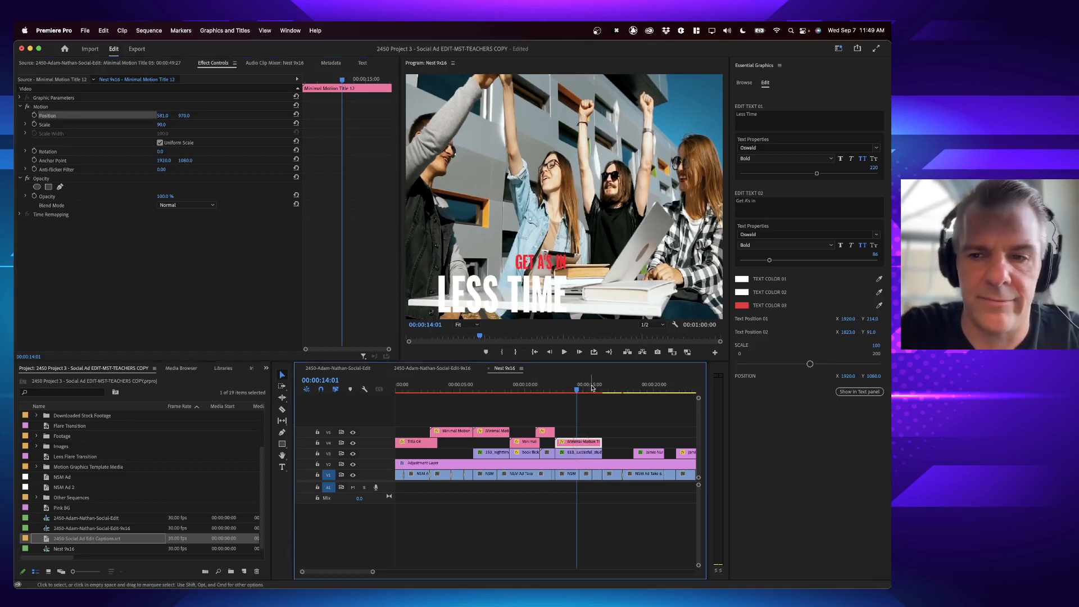
{"action": "key", "text": "super+s"}
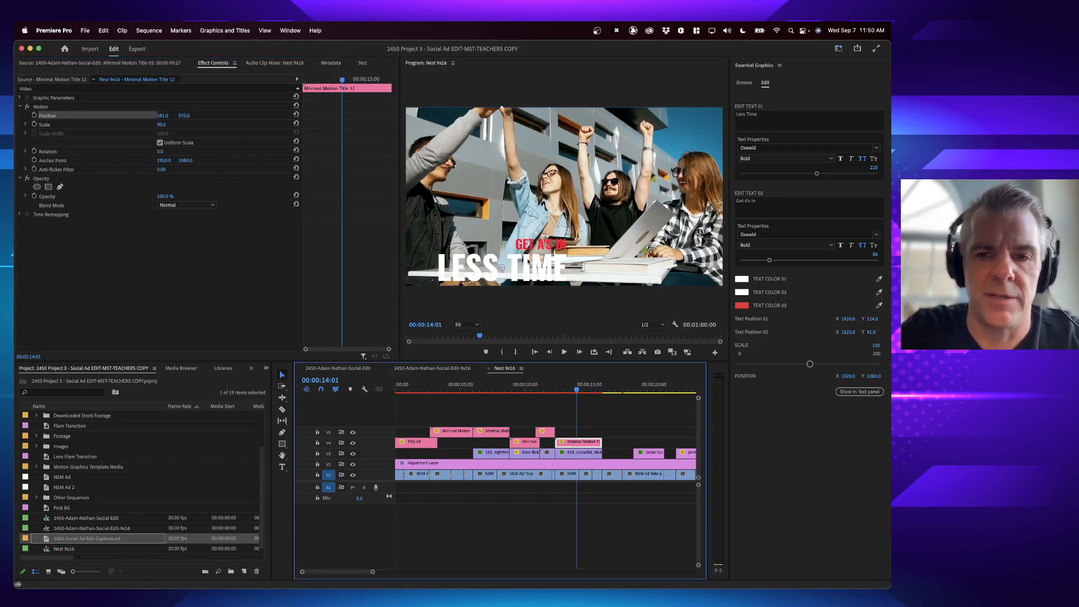
- Move the LESS TIME title up and to the right to about 1251, 835
{"action": "left_click_drag", "start_coordinate": [527, 261], "coordinate": [555, 253]}
{"action": "left_click", "coordinate": [80, 125]}
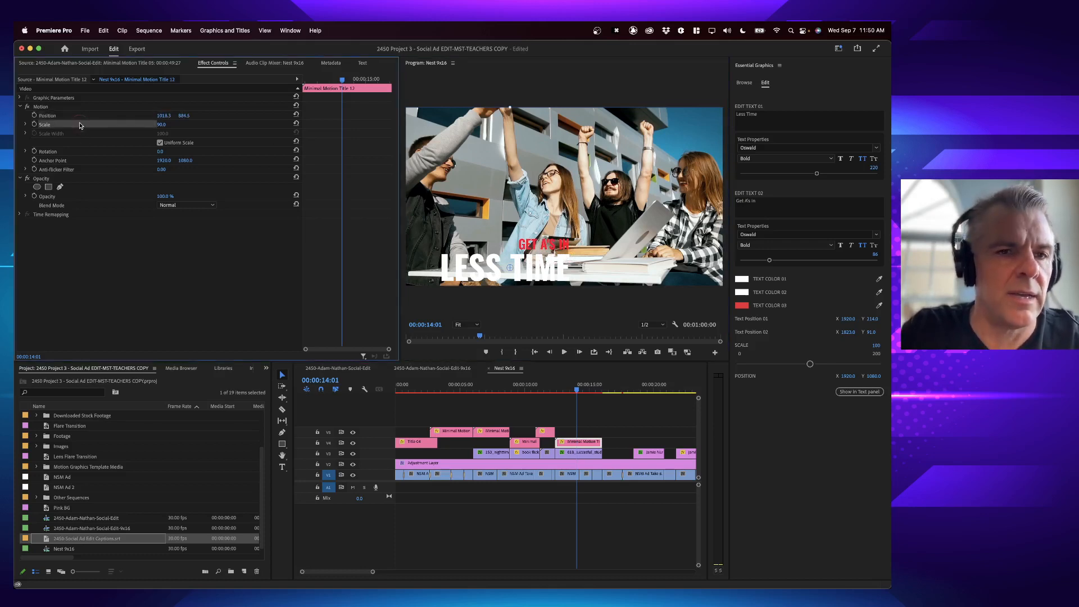
{"action": "left_click", "coordinate": [75, 117]}
{"action": "left_click_drag", "start_coordinate": [555, 258], "coordinate": [593, 250]}
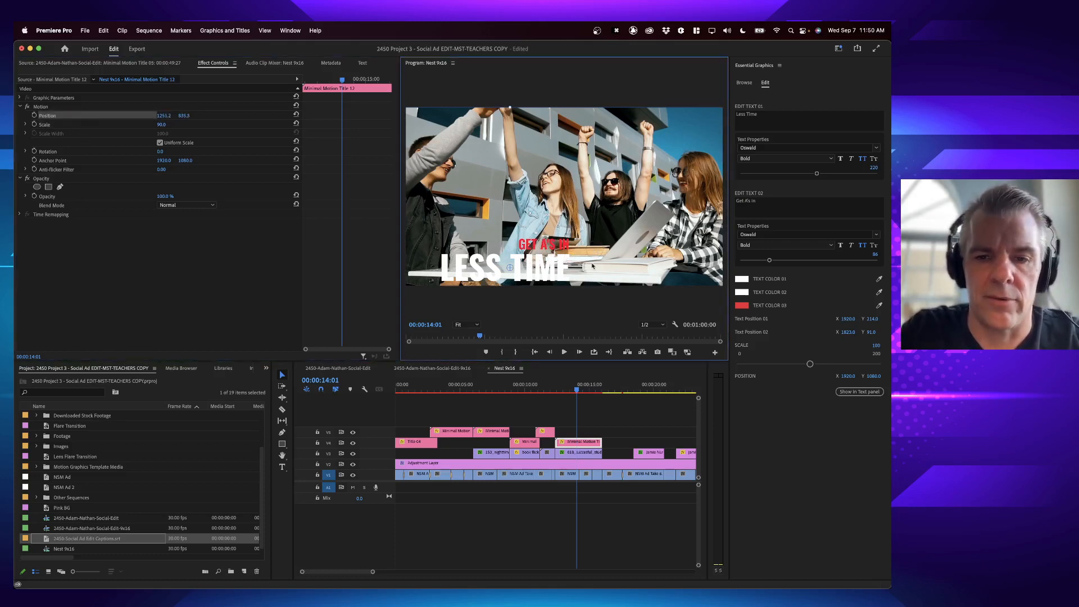
- Try shifting the LESS TIME title farther up and to the right, and undo those extra moves
{"action": "left_click", "coordinate": [586, 442]}
{"action": "left_click_drag", "start_coordinate": [529, 257], "coordinate": [566, 236]}
{"action": "mouse_move", "coordinate": [509, 270]}
{"action": "left_mouse_down"}
{"action": "mouse_move", "coordinate": [562, 258]}
{"action": "mouse_move", "coordinate": [511, 265]}
{"action": "mouse_move", "coordinate": [520, 269]}
{"action": "left_mouse_up"}
{"action": "left_click", "coordinate": [582, 444]}
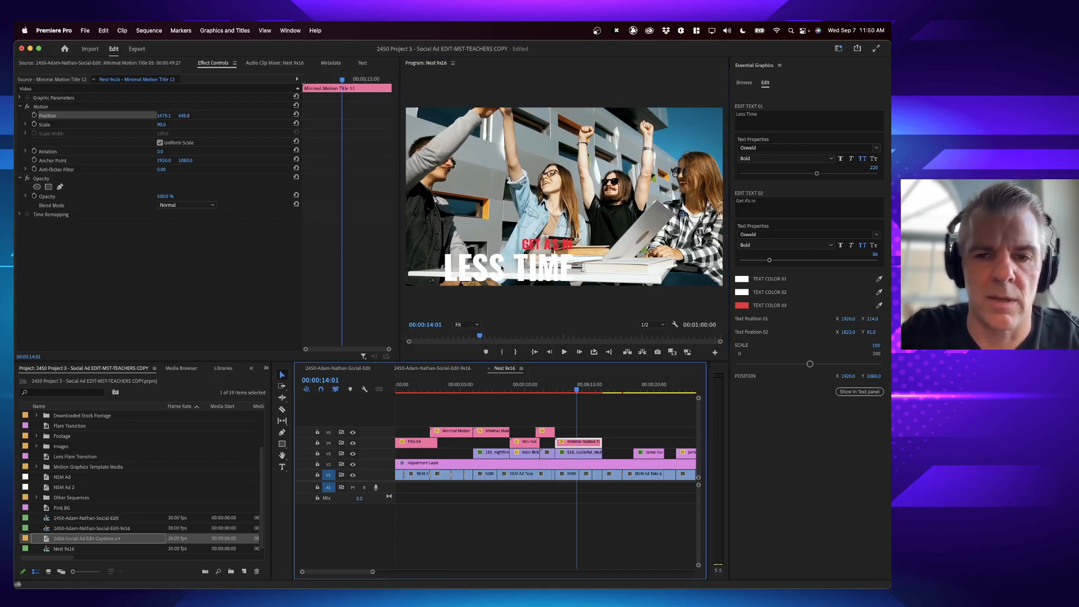
{"action": "left_click", "coordinate": [82, 124]}
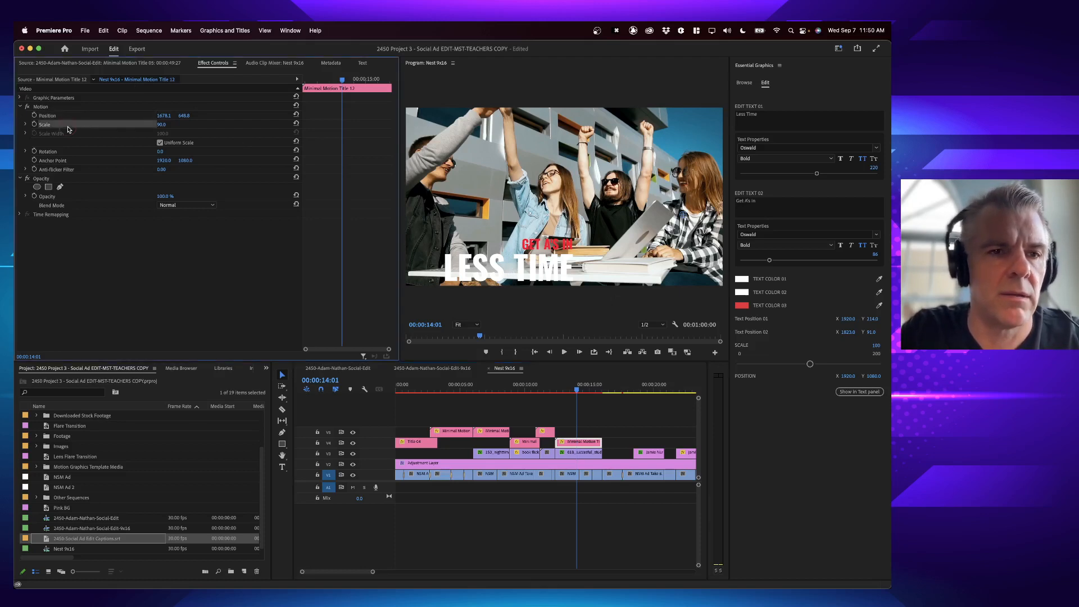
{"action": "left_click", "coordinate": [62, 162]}
{"action": "key", "text": "super+z"}
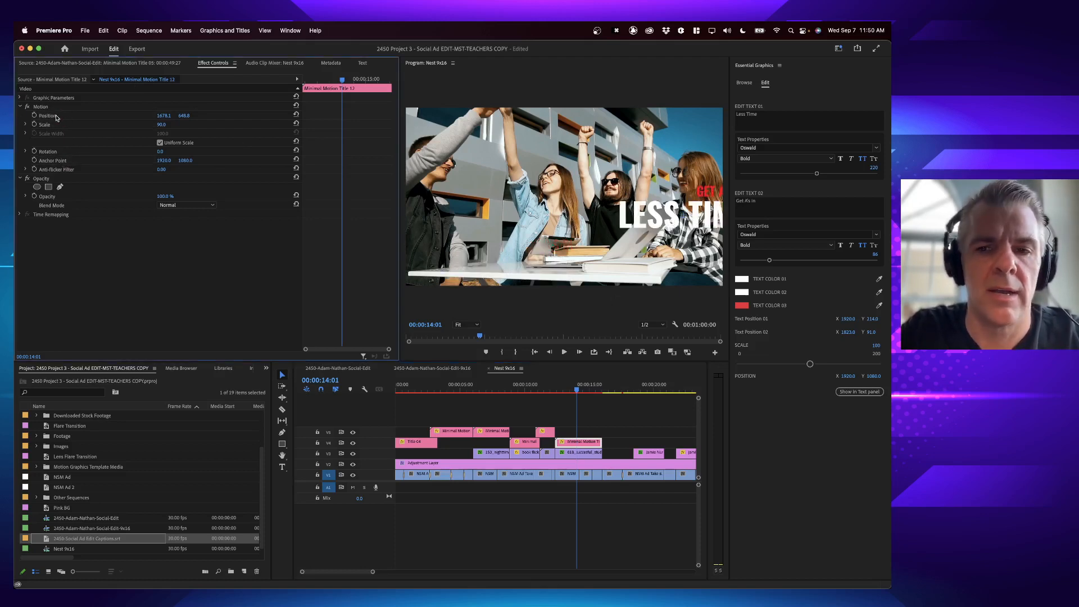
{"action": "left_click", "coordinate": [54, 116]}
{"action": "key", "text": "super+z"}
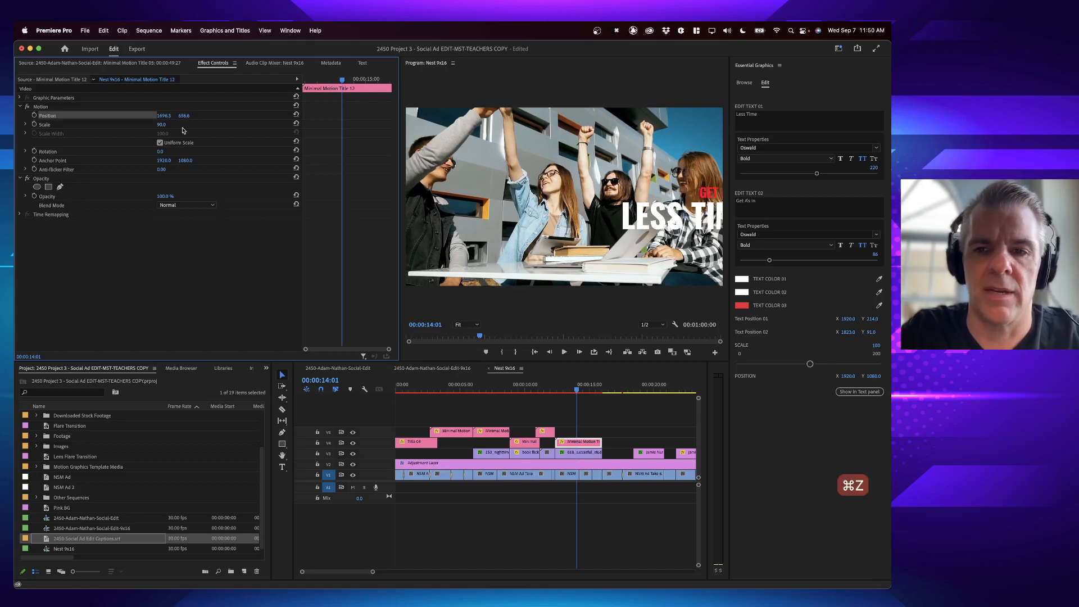
{"action": "key", "text": "super+z"}
{"action": "key", "text": "super+z"}
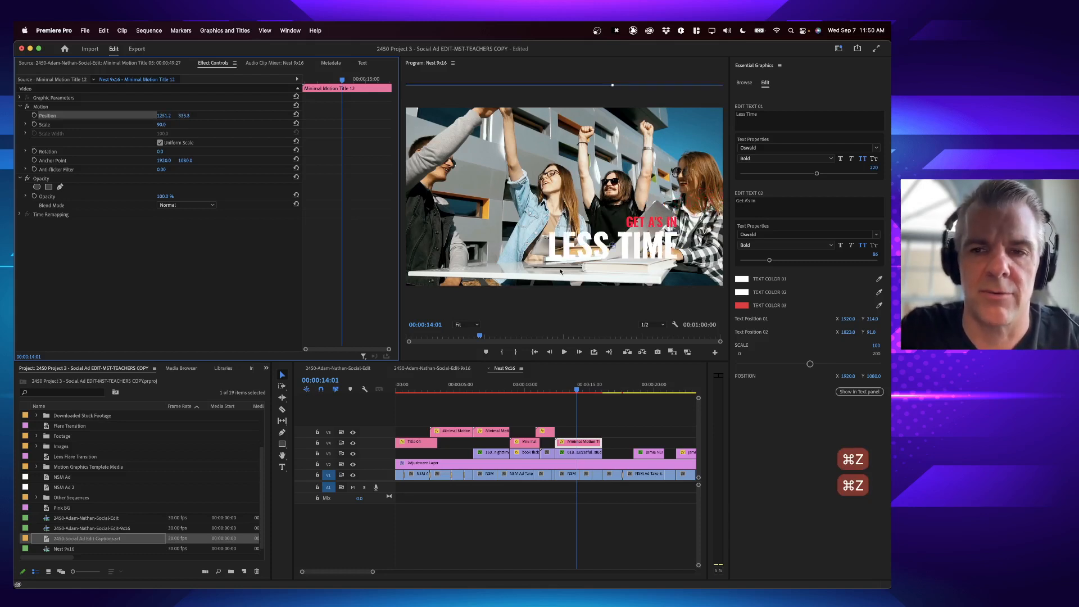
- Move the LESS TIME title to about 972, 841 and set its scale to 75
{"action": "left_click_drag", "start_coordinate": [640, 201], "coordinate": [593, 204]}
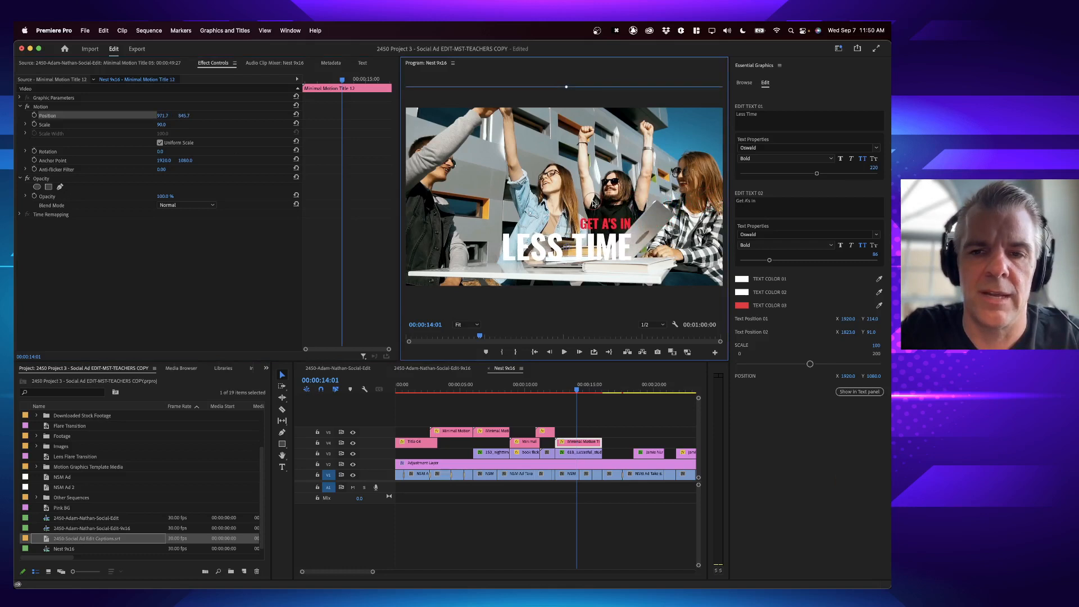
{"action": "left_click", "coordinate": [161, 125]}
{"action": "left_click", "coordinate": [167, 123]}
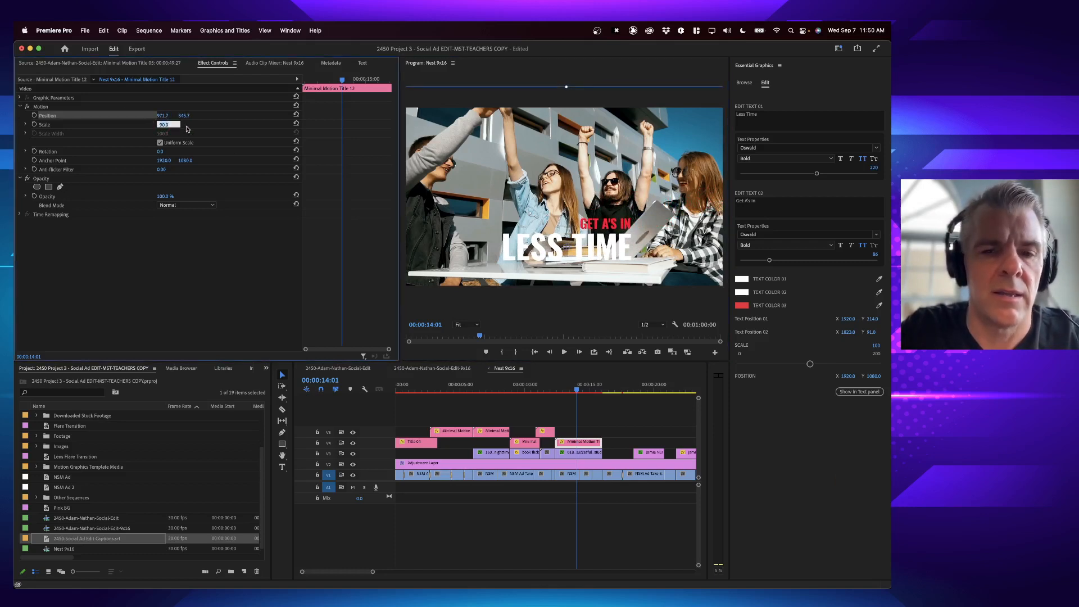
{"action": "type", "text": "75"}
{"action": "key", "text": "Return"}
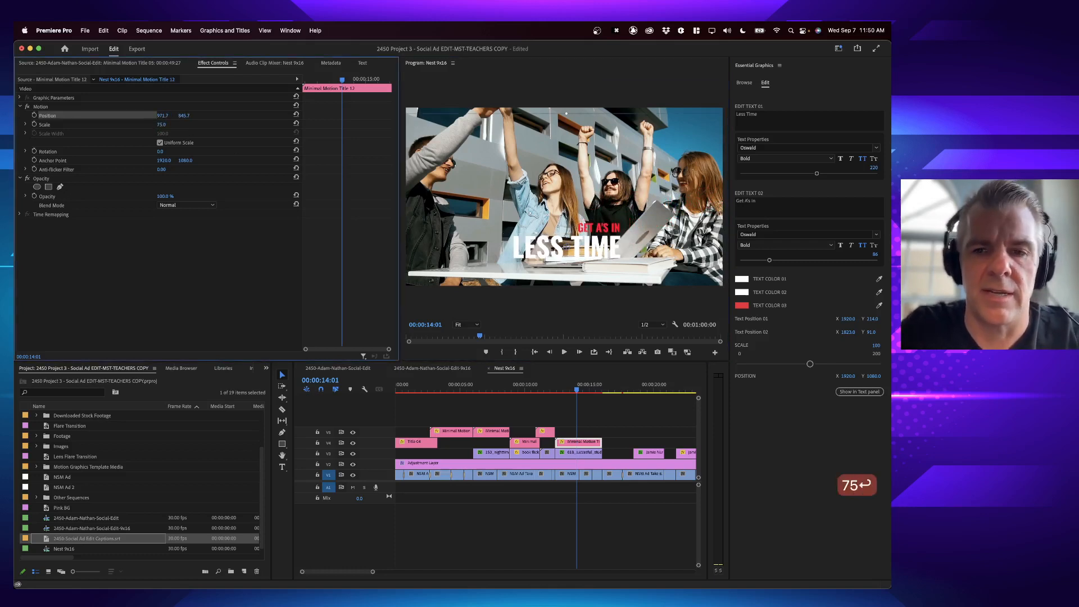
- Check the LESS TIME shot in the 9x16 sequence and read the Reel layout instructions in Chrome before returning to Premiere Pro
{"action": "left_click", "coordinate": [433, 368]}
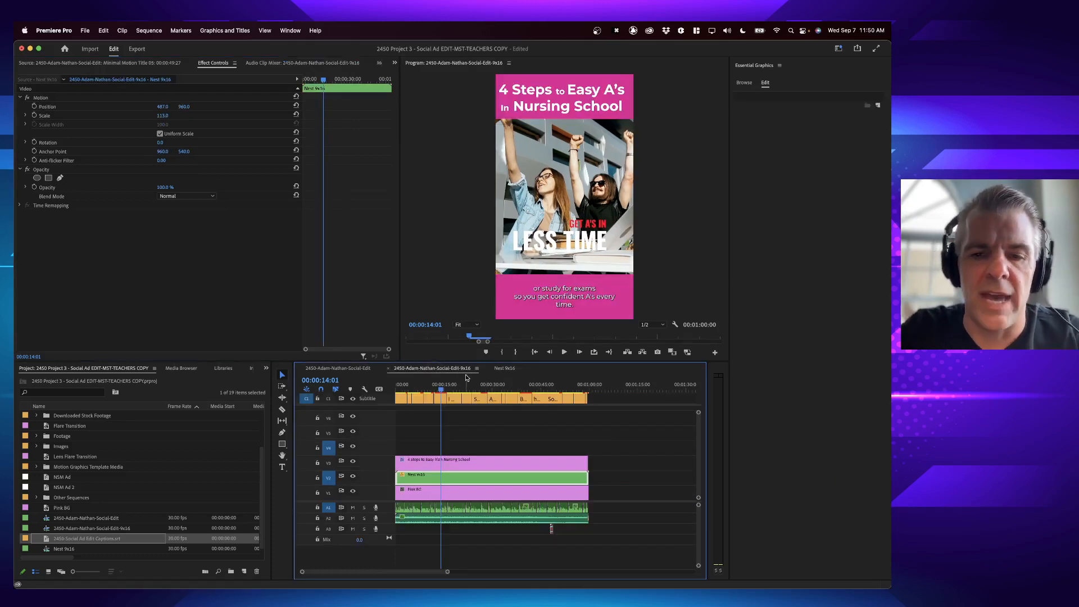
{"action": "key", "text": "super+Tab"}
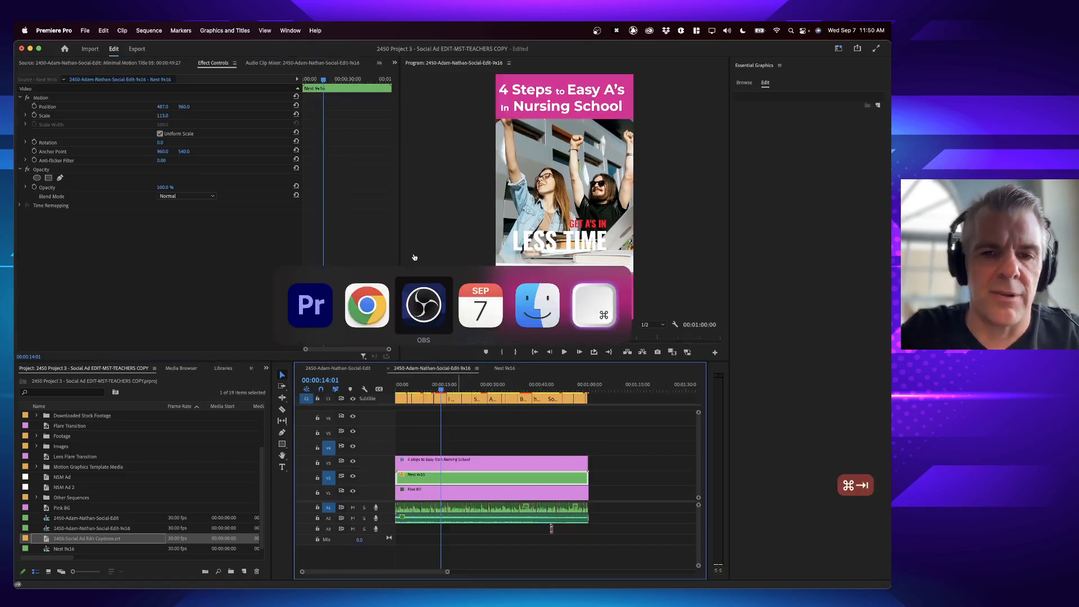
{"action": "left_click", "coordinate": [355, 309]}
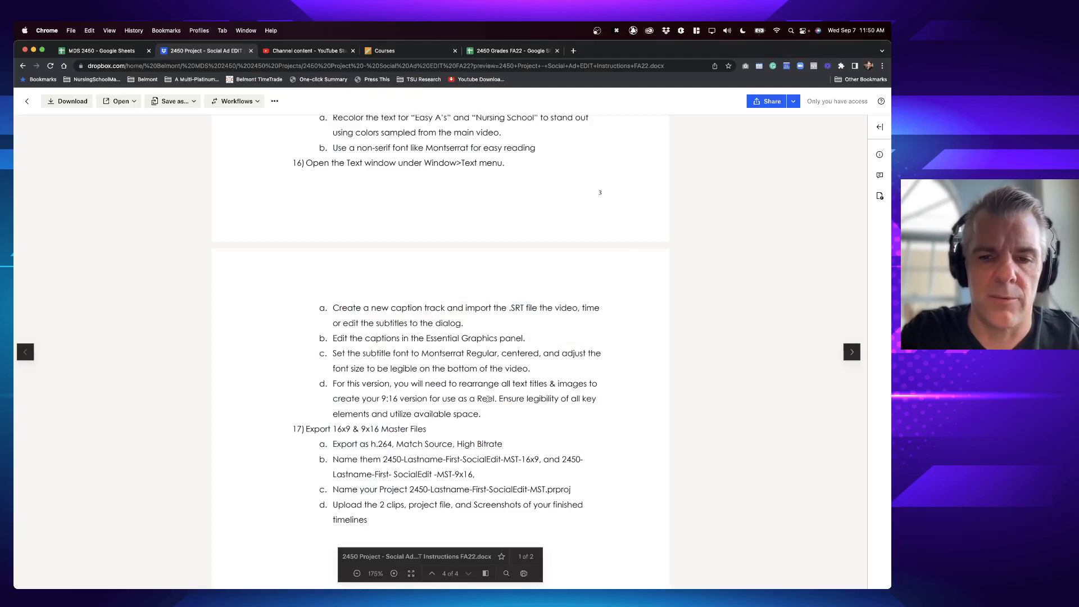
{"action": "key", "text": "super+Tab"}
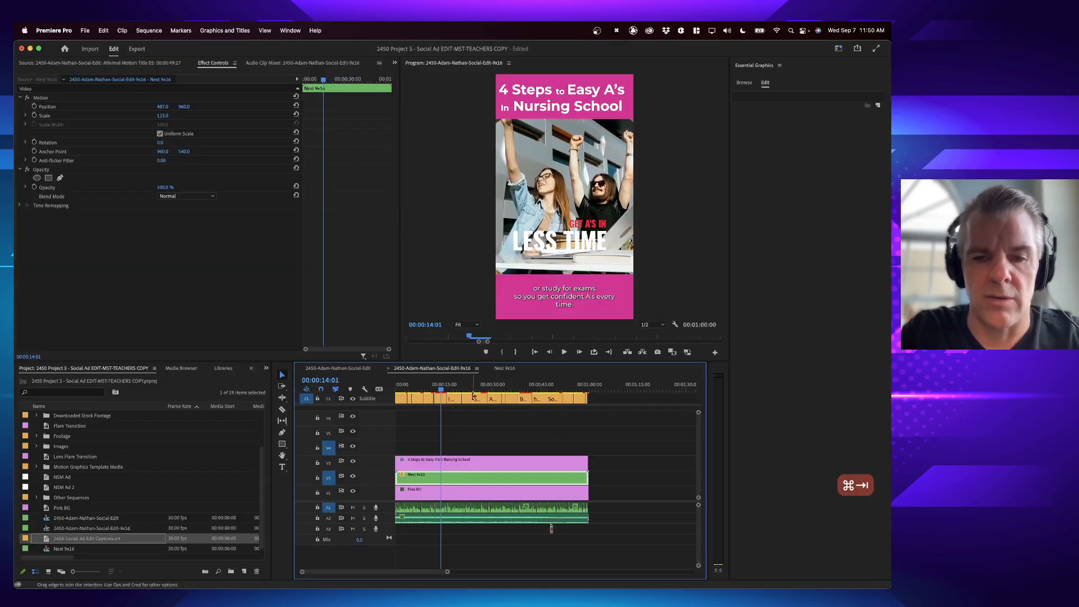
- Shift the pebbly beach clip at 00:00:28:17 in the nested sequence left to about 613, 548
{"action": "mouse_move", "coordinate": [488, 387]}
{"action": "left_mouse_down"}
{"action": "mouse_move", "coordinate": [517, 387]}
{"action": "mouse_move", "coordinate": [488, 388]}
{"action": "left_mouse_up"}
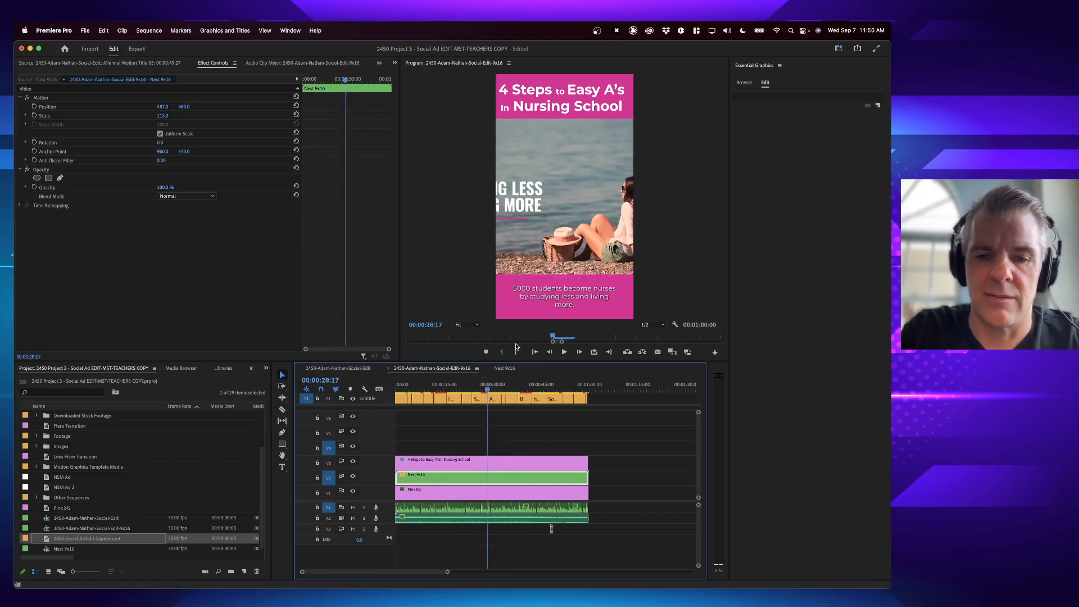
{"action": "double_click", "coordinate": [486, 478]}
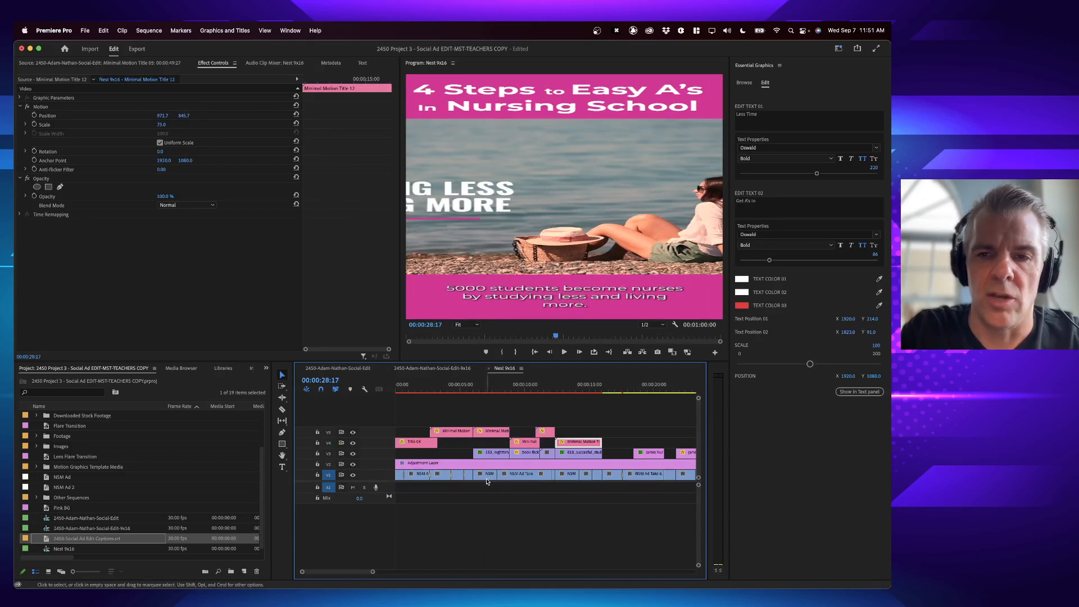
{"action": "scroll", "coordinate": [638, 398], "scroll_direction": "right", "scroll_amount": 5}
{"action": "scroll", "coordinate": [638, 398], "scroll_direction": "left", "scroll_amount": 1}
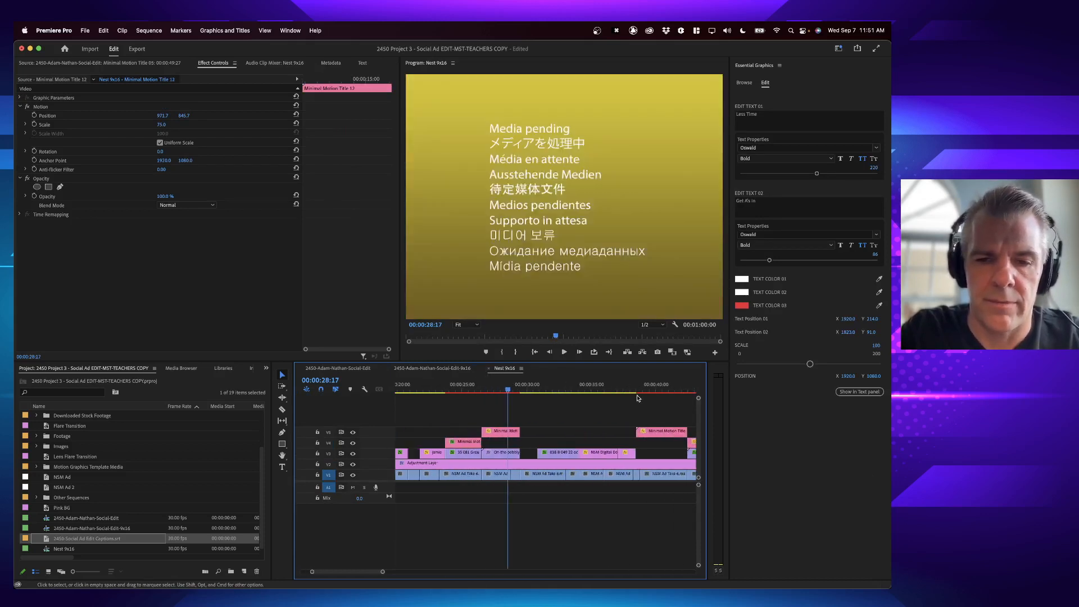
{"action": "left_click", "coordinate": [504, 455]}
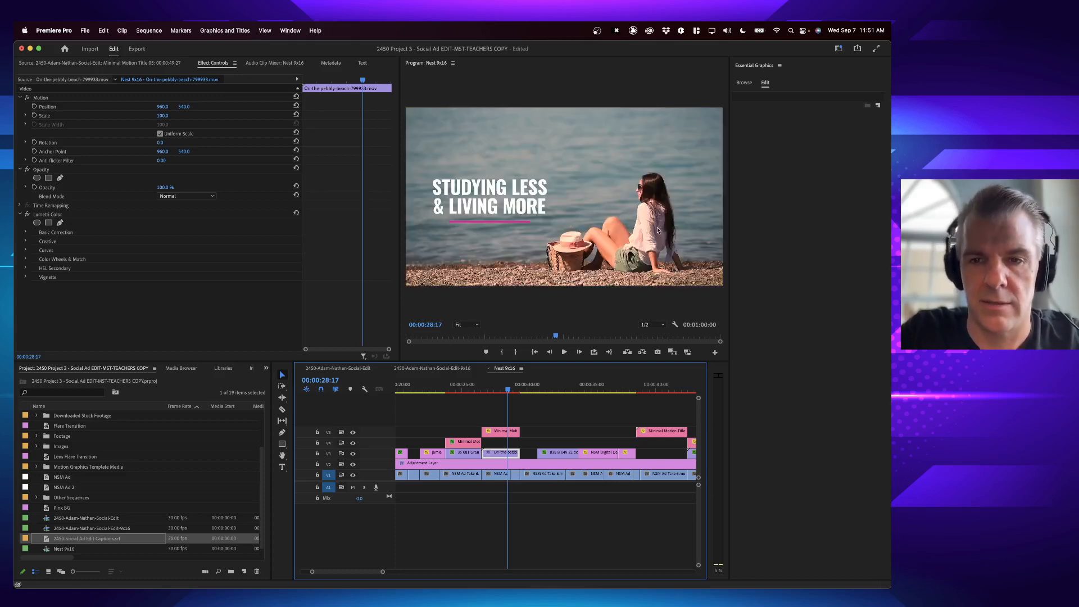
{"action": "left_click", "coordinate": [74, 107]}
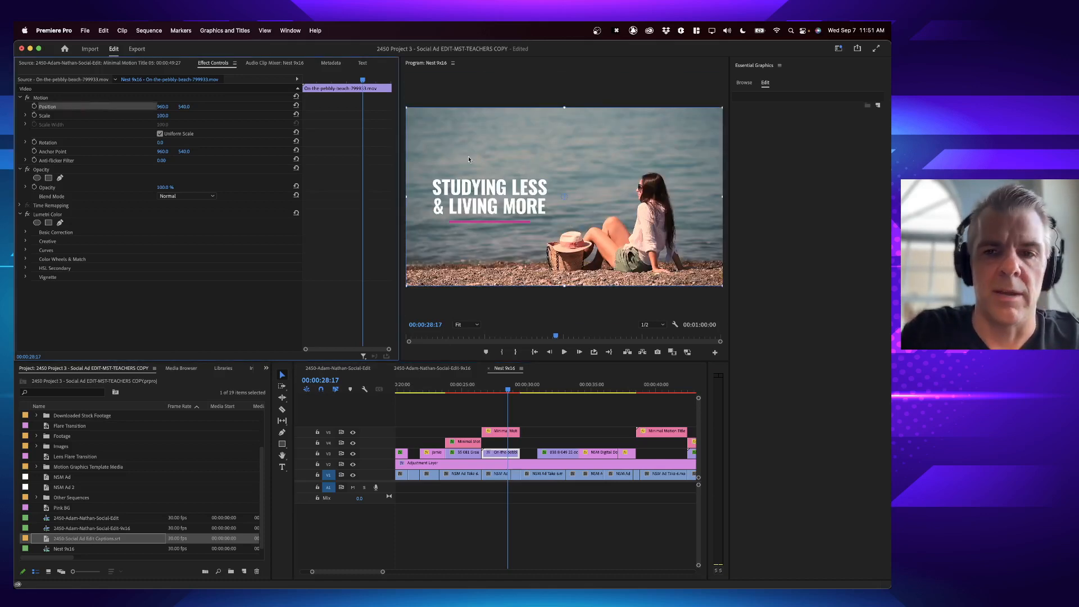
{"action": "left_click_drag", "start_coordinate": [630, 159], "coordinate": [574, 160]}
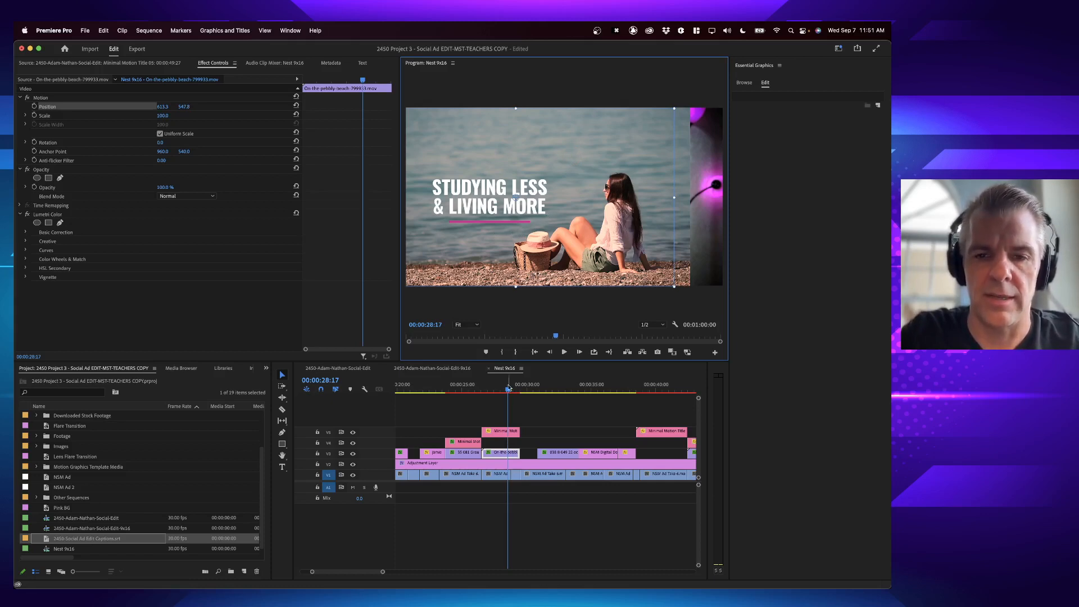
- Move the STUDYING LESS & LIVING MORE title up and right above the seated woman, and reduce its scale to about 45.5
{"action": "left_click", "coordinate": [501, 431]}
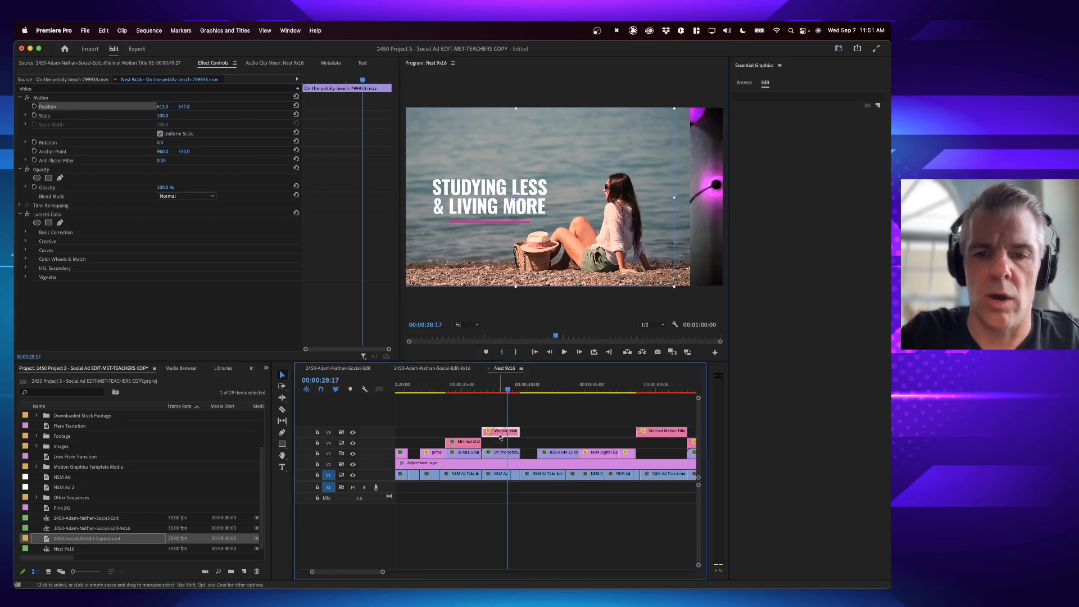
{"action": "left_click", "coordinate": [484, 182]}
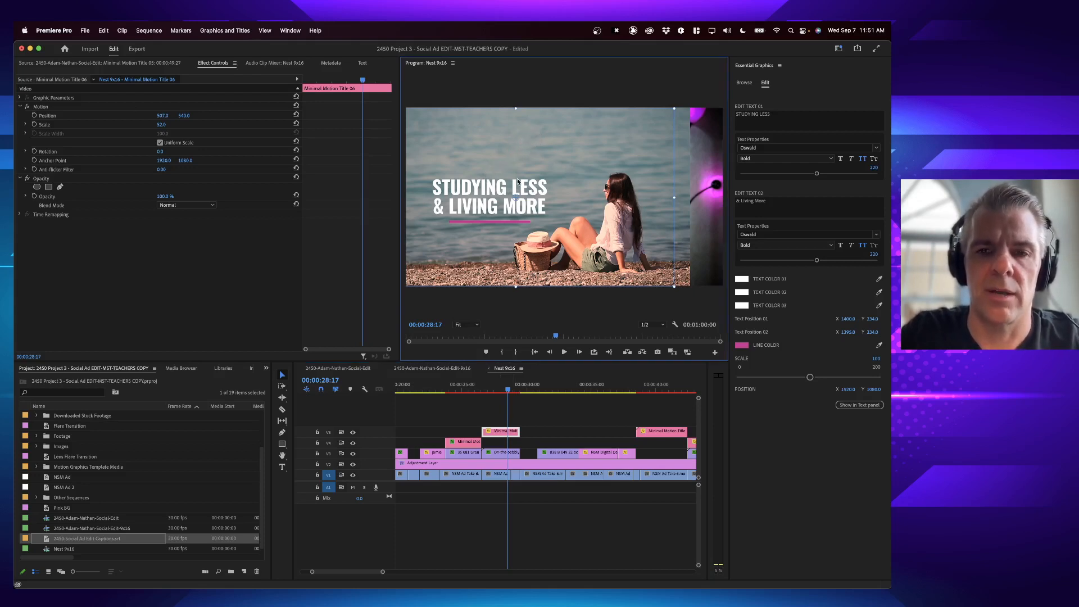
{"action": "left_click_drag", "start_coordinate": [517, 179], "coordinate": [513, 176]}
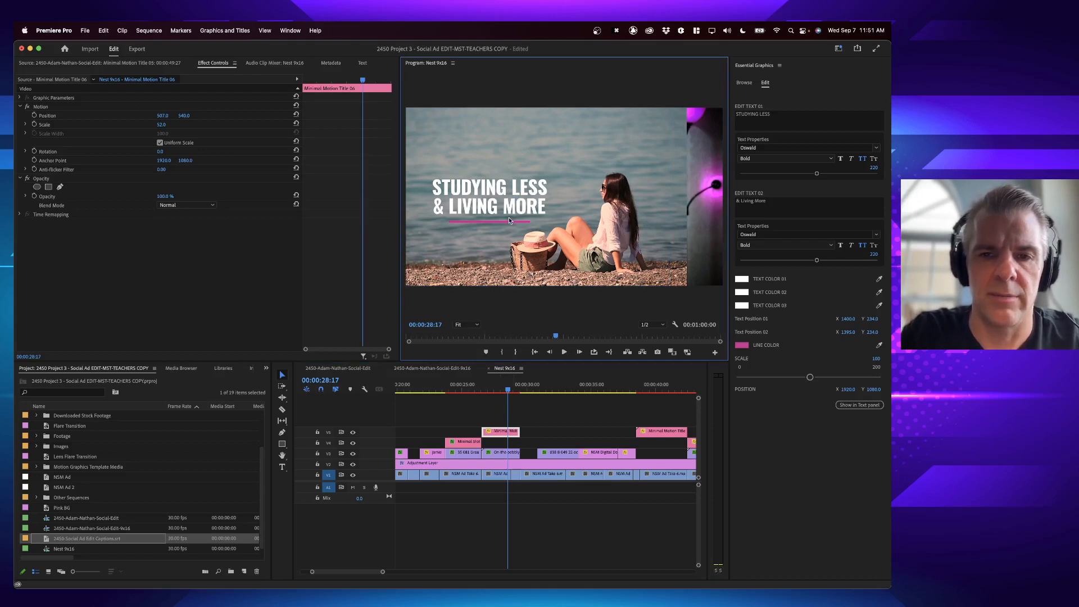
{"action": "left_click", "coordinate": [78, 115]}
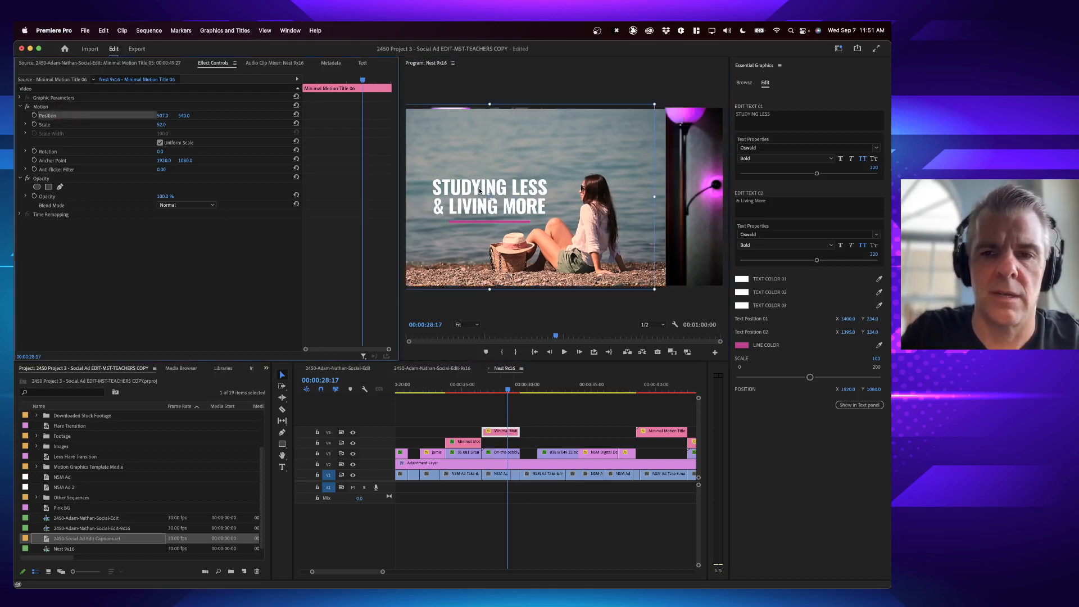
{"action": "left_click_drag", "start_coordinate": [479, 191], "coordinate": [543, 132]}
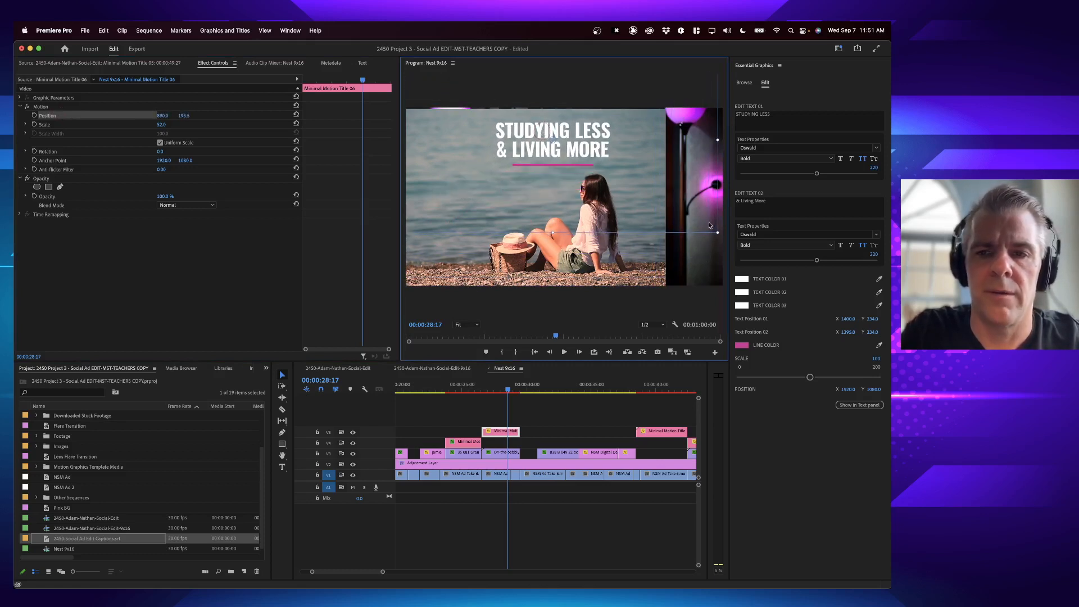
{"action": "left_click_drag", "start_coordinate": [718, 232], "coordinate": [698, 221]}
{"action": "left_click_drag", "start_coordinate": [592, 198], "coordinate": [592, 203]}
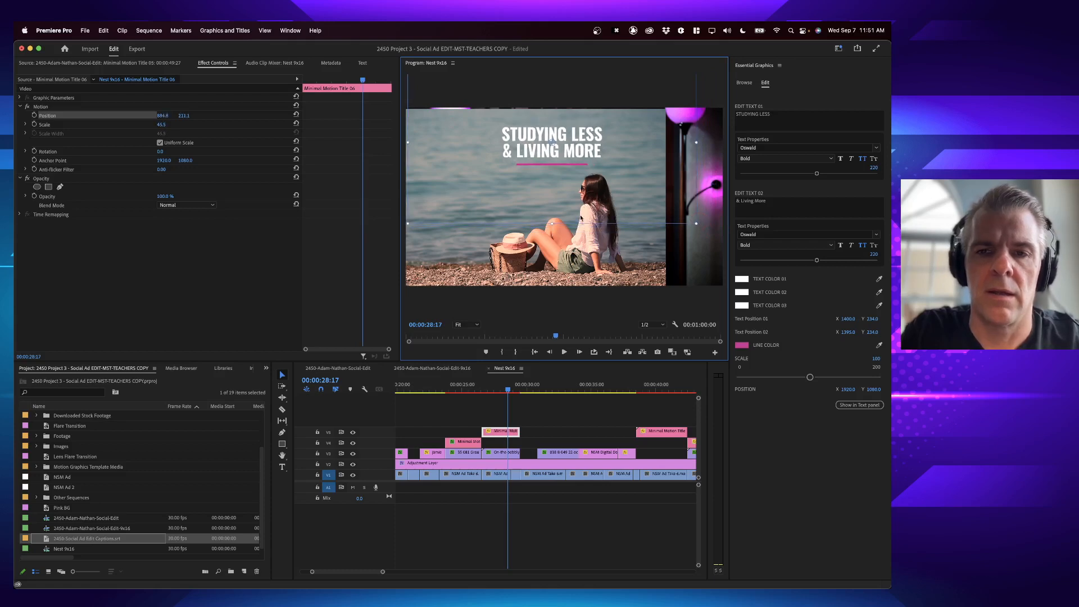
- Nudge the STUDYING LESS & LIVING MORE title right inside the nest to centre it, checking its placement in the 9x16 sequence
{"action": "left_click", "coordinate": [452, 369]}
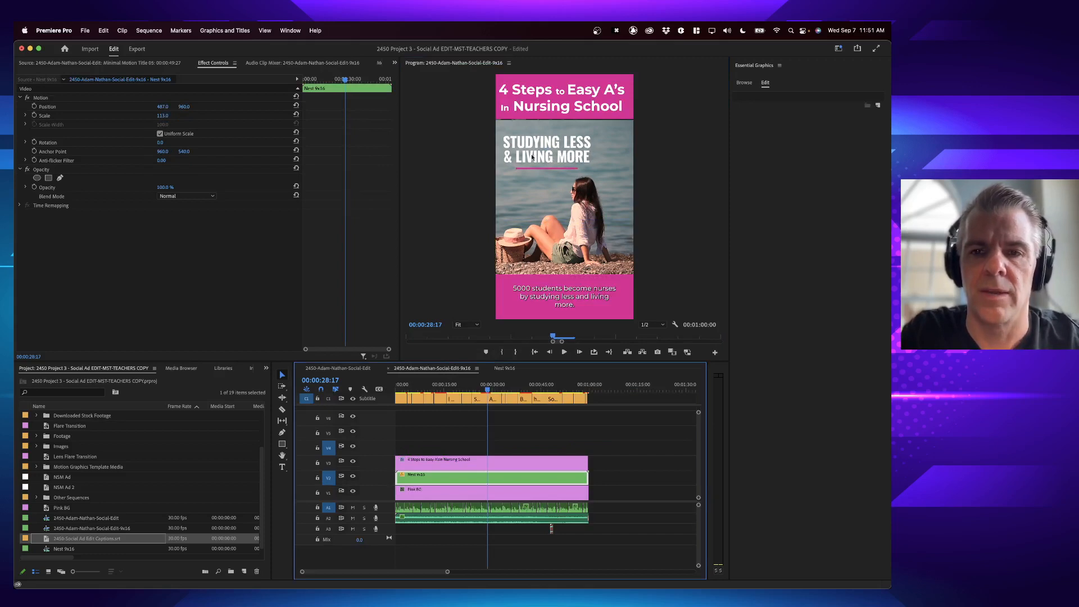
{"action": "double_click", "coordinate": [488, 481]}
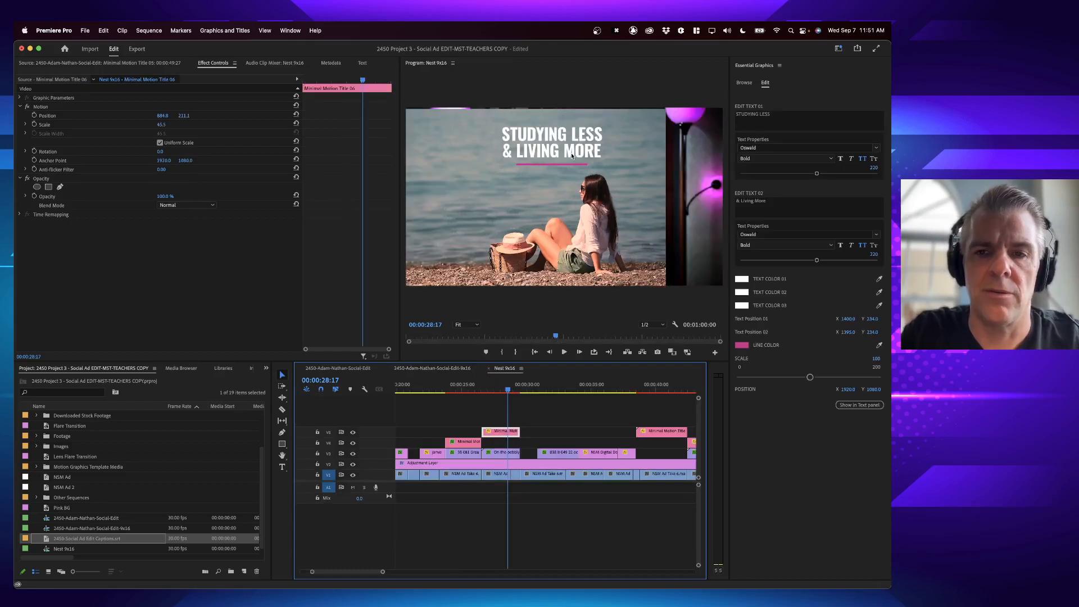
{"action": "left_click", "coordinate": [67, 124]}
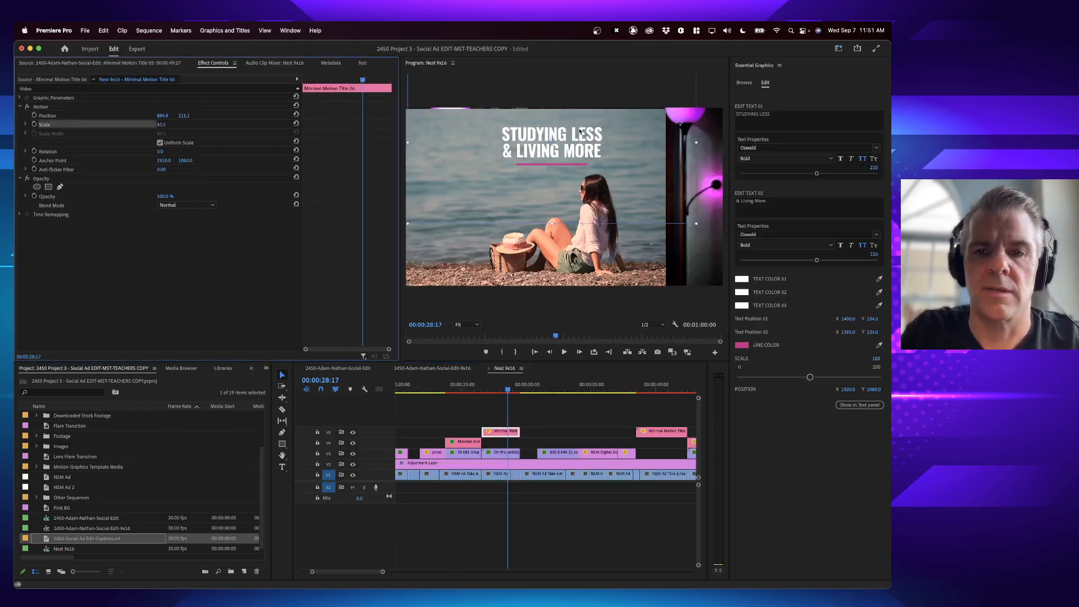
{"action": "left_click_drag", "start_coordinate": [590, 143], "coordinate": [605, 145]}
{"action": "left_click", "coordinate": [435, 368]}
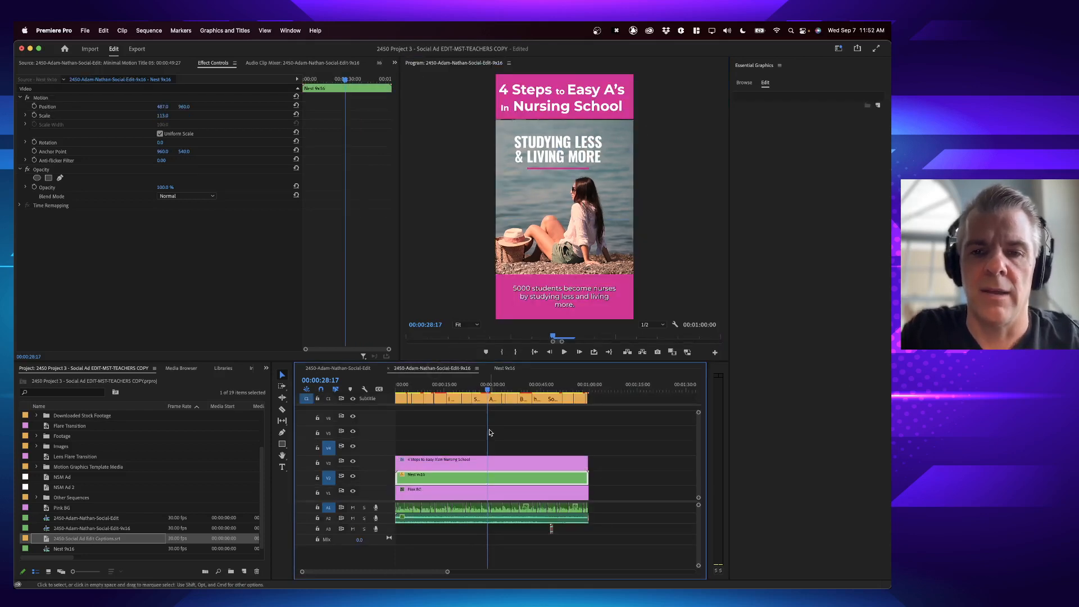
- Advance the 9x16 sequence to 00:00:35:22 and read the master file export instructions in Chrome before returning to Premiere Pro
{"action": "left_click_drag", "start_coordinate": [488, 389], "coordinate": [507, 389]}
{"action": "key", "text": "super+Tab"}
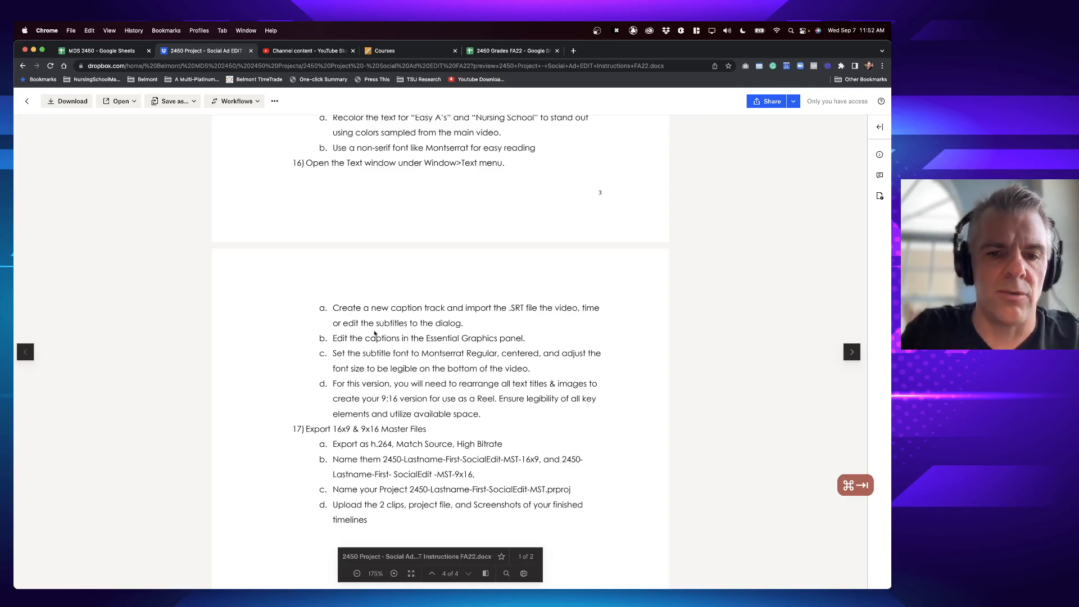
{"action": "scroll", "coordinate": [386, 448], "scroll_direction": "down", "scroll_amount": 3}
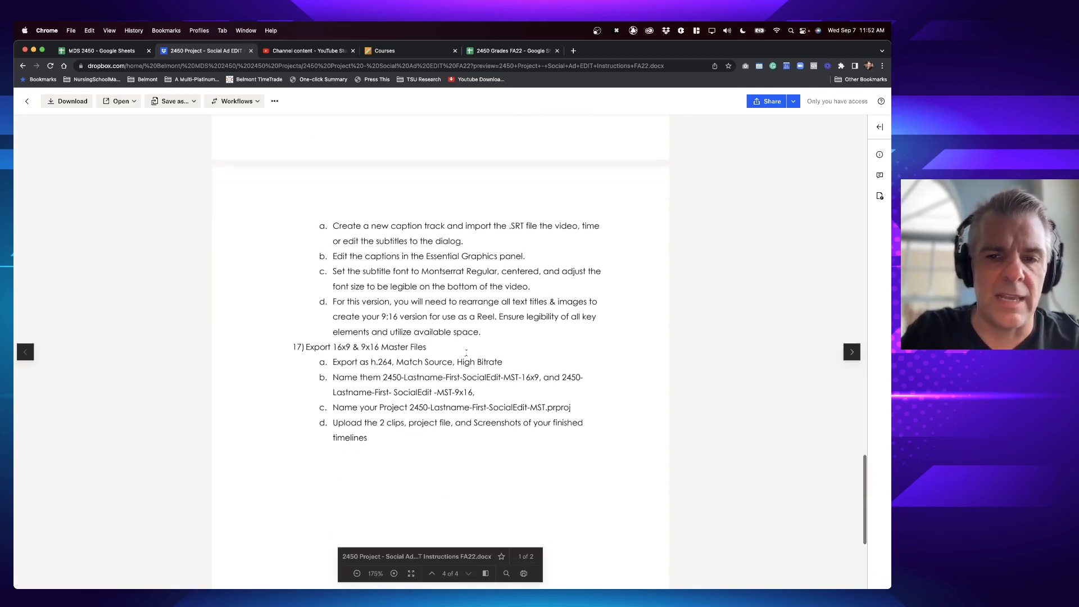
{"action": "scroll", "coordinate": [341, 360], "scroll_direction": "down", "scroll_amount": 2}
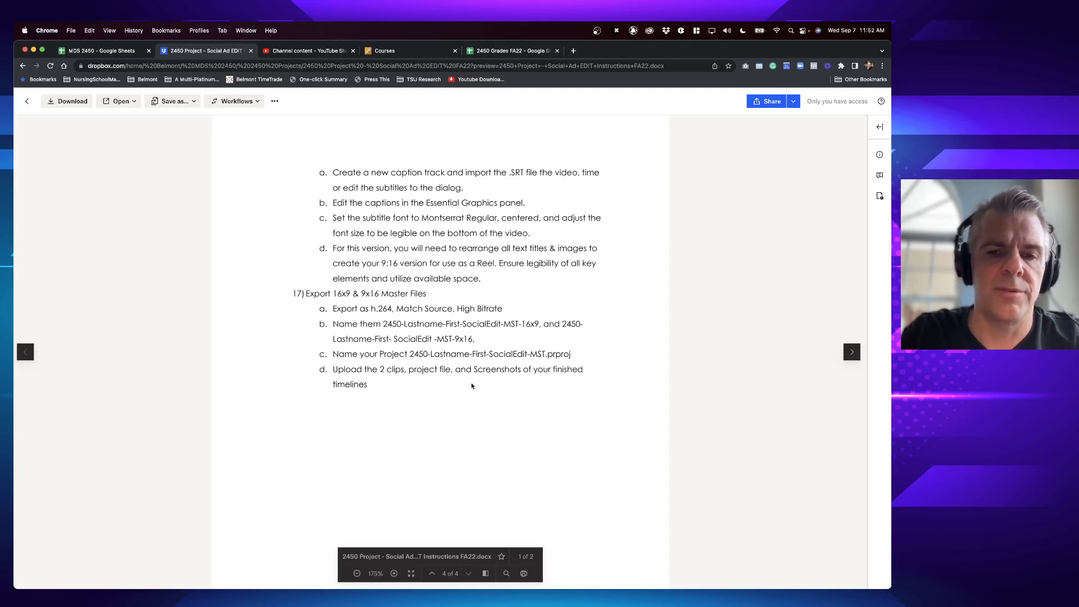
{"action": "key", "text": "super+Tab"}
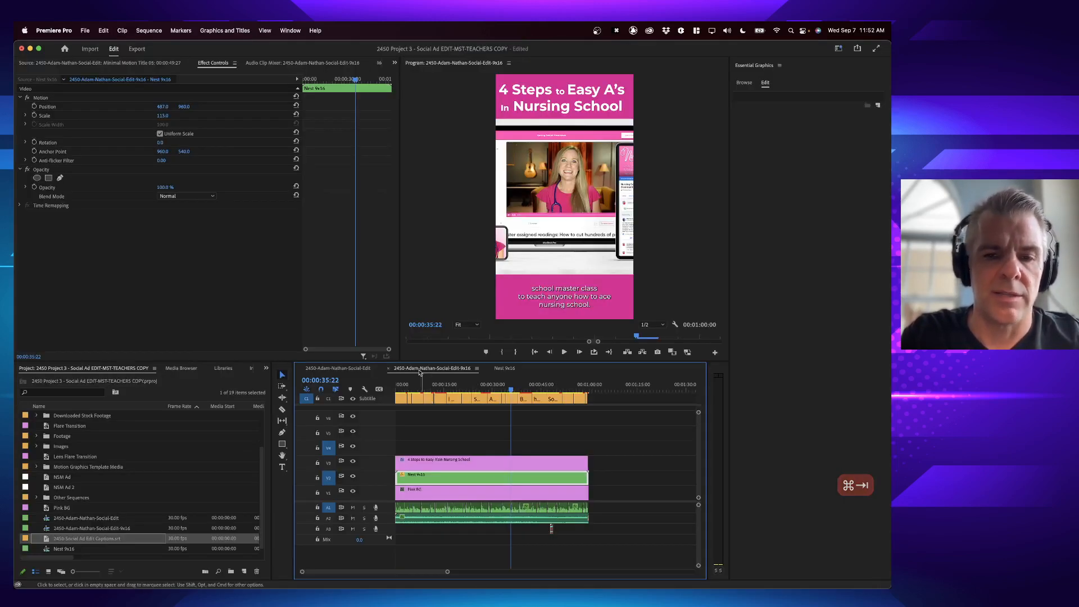
- Fit the whole 16x9 sequence in the timeline and briefly play it from 00:00:38:14
{"action": "left_click", "coordinate": [354, 369]}
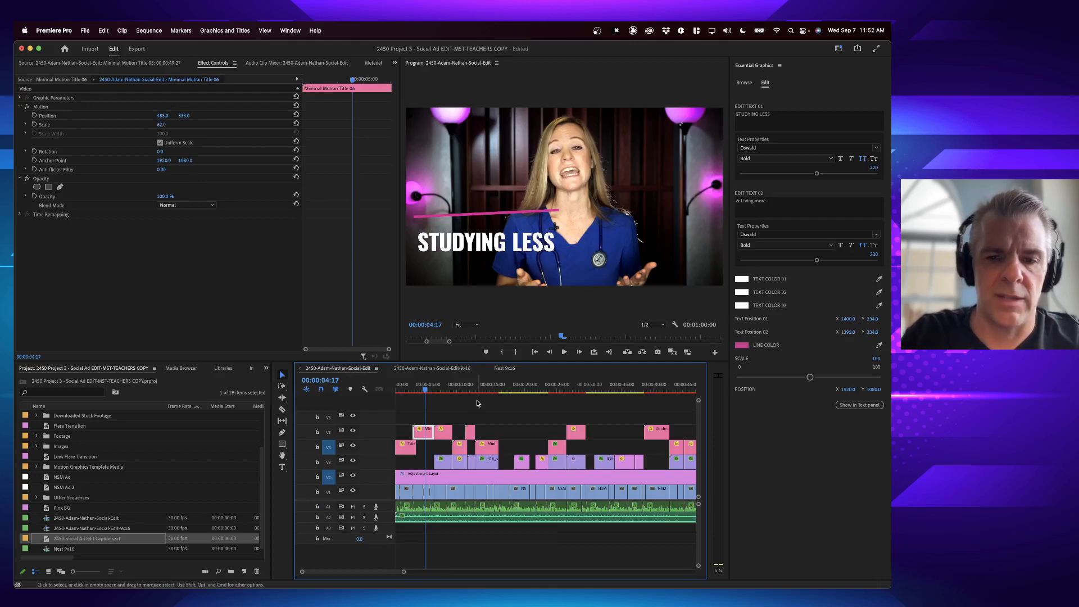
{"action": "key", "text": "backslash"}
{"action": "left_click_drag", "start_coordinate": [470, 391], "coordinate": [557, 390]}
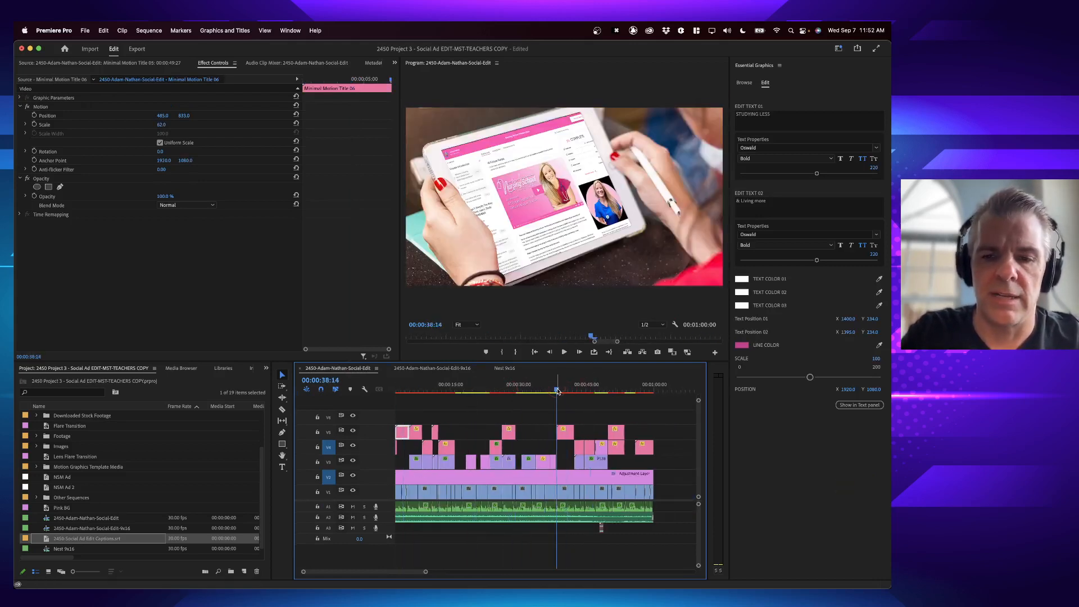
{"action": "key", "text": "space"}
{"action": "key", "text": "space"}
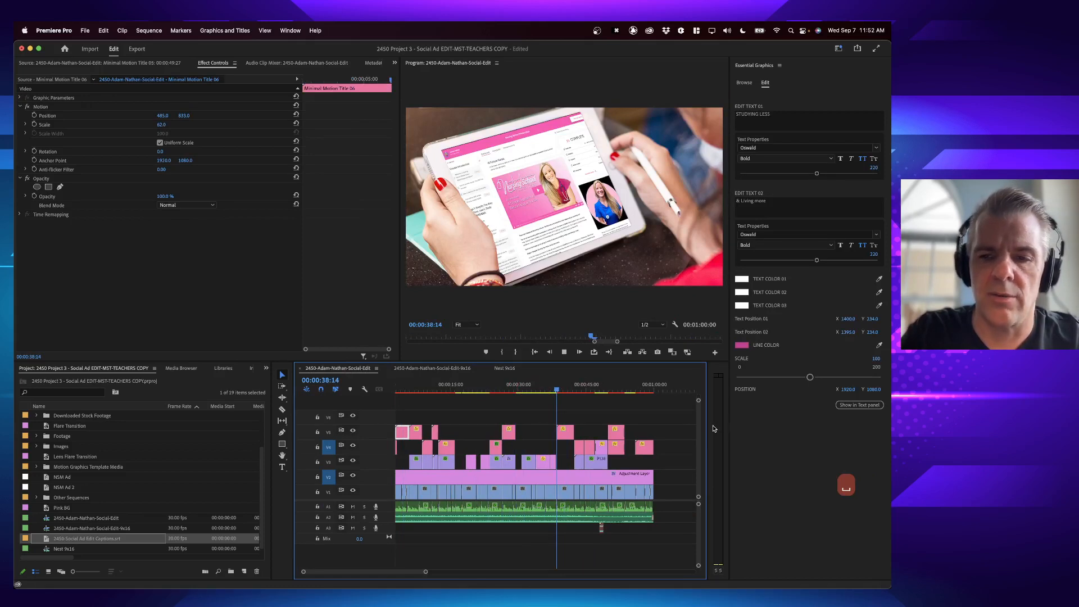
- Open the media export settings for the 16x9 sequence and acknowledge the offline media alert
{"action": "left_click", "coordinate": [85, 33]}
{"action": "mouse_move", "coordinate": [135, 280]}
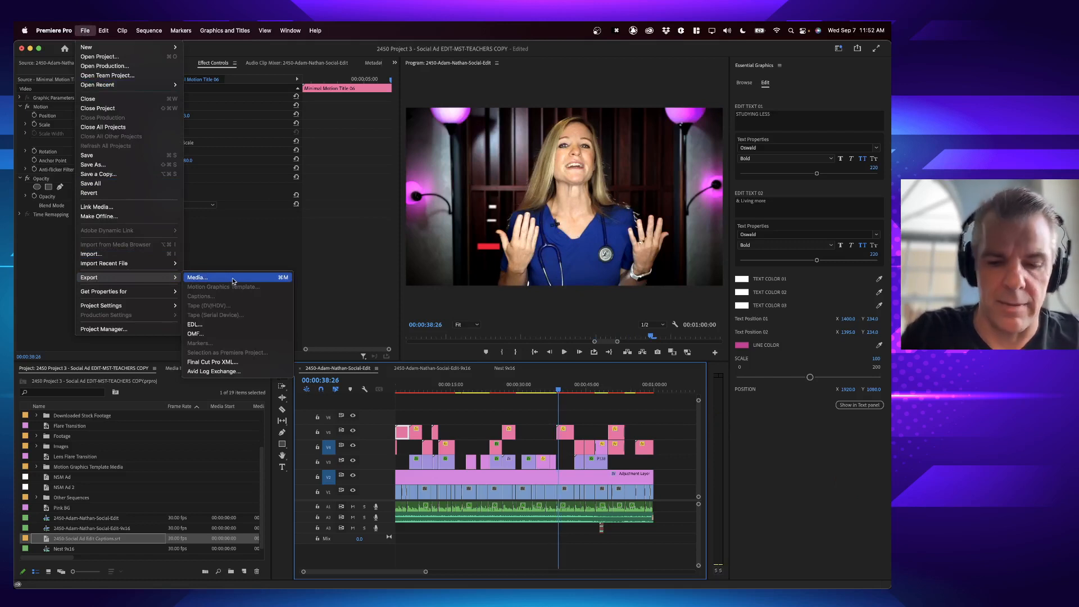
{"action": "key", "text": "super+m"}
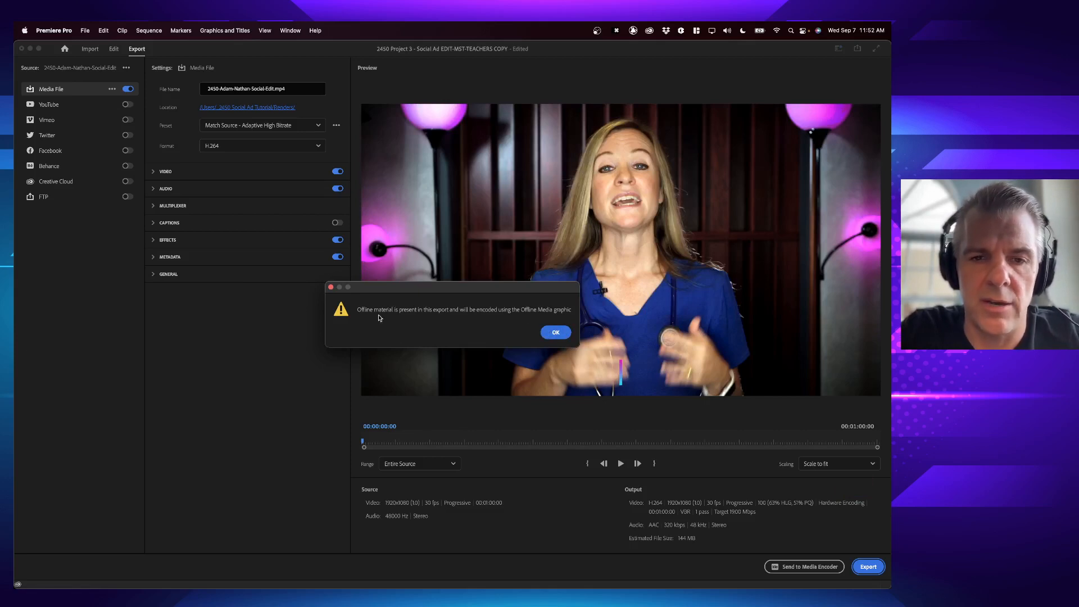
{"action": "key", "text": "Return"}
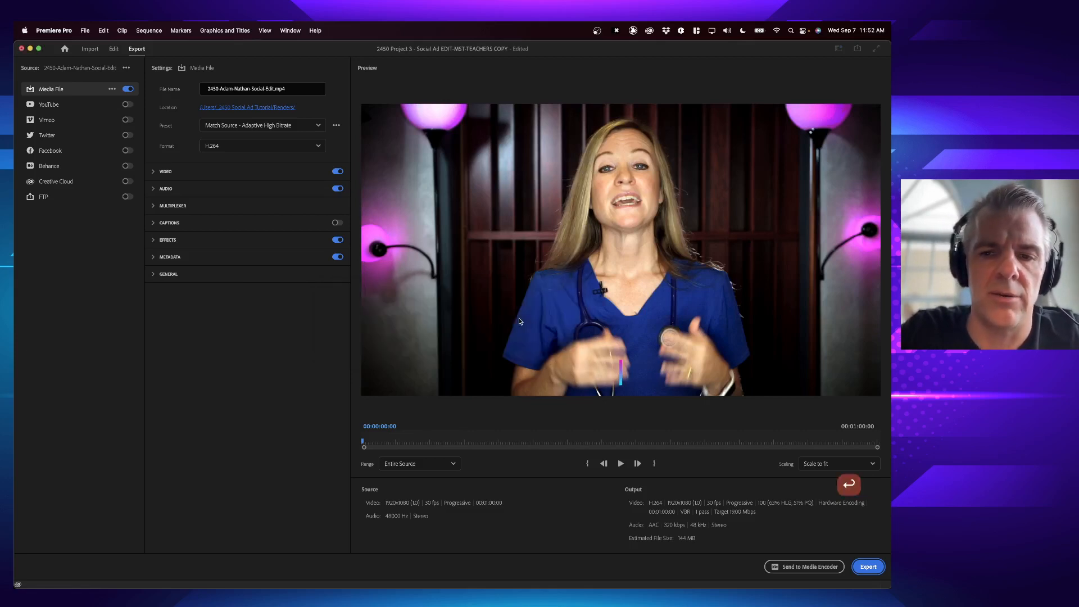
{"action": "key", "text": "super+Tab"}
{"action": "key", "text": "super+Tab"}
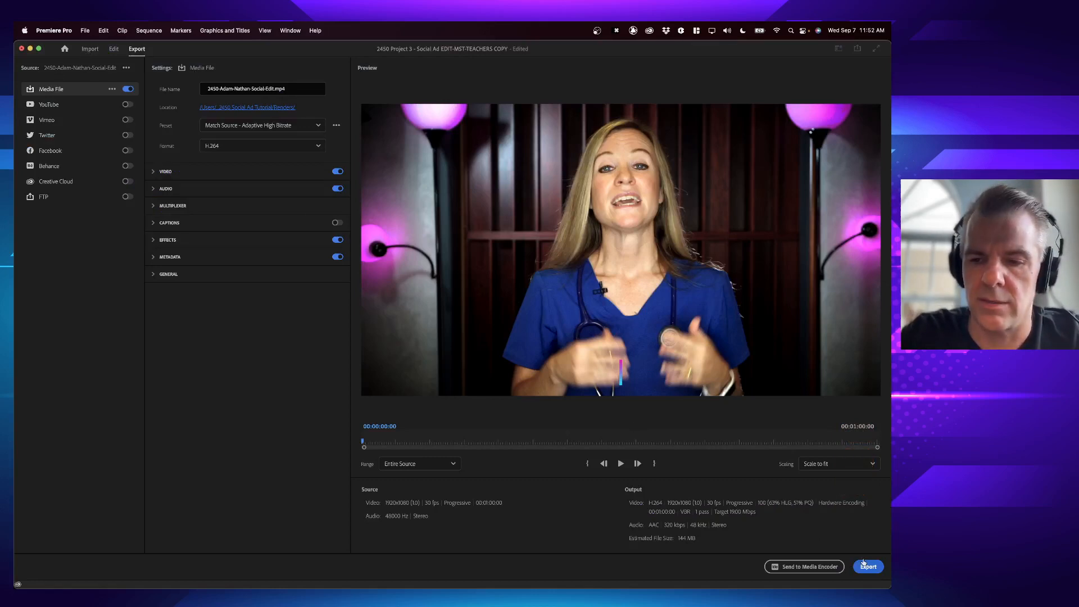
- Try to export the 16x9 sequence, and return to the editing workspace
{"action": "left_click", "coordinate": [873, 564]}
{"action": "left_click_drag", "start_coordinate": [323, 50], "coordinate": [343, 82]}
{"action": "key", "text": "ctrl+alt+Return"}
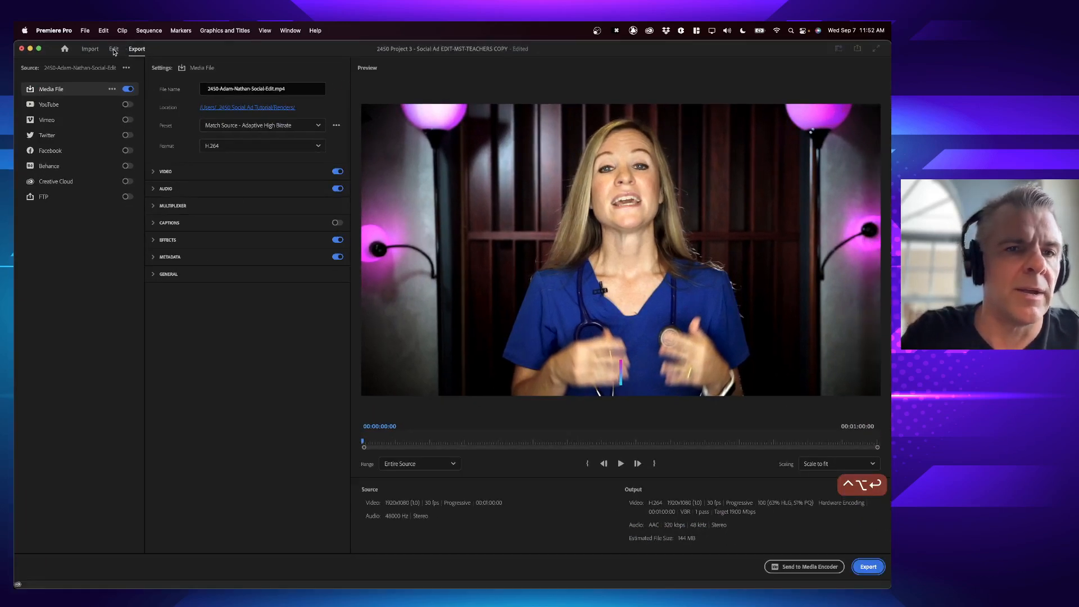
{"action": "left_click", "coordinate": [114, 49]}
- Delete the stray audio clip near 00:00:48 on the lowest audio track of the 16x9 sequence, and move the playhead to 00:00:50:22
{"action": "left_click", "coordinate": [564, 388]}
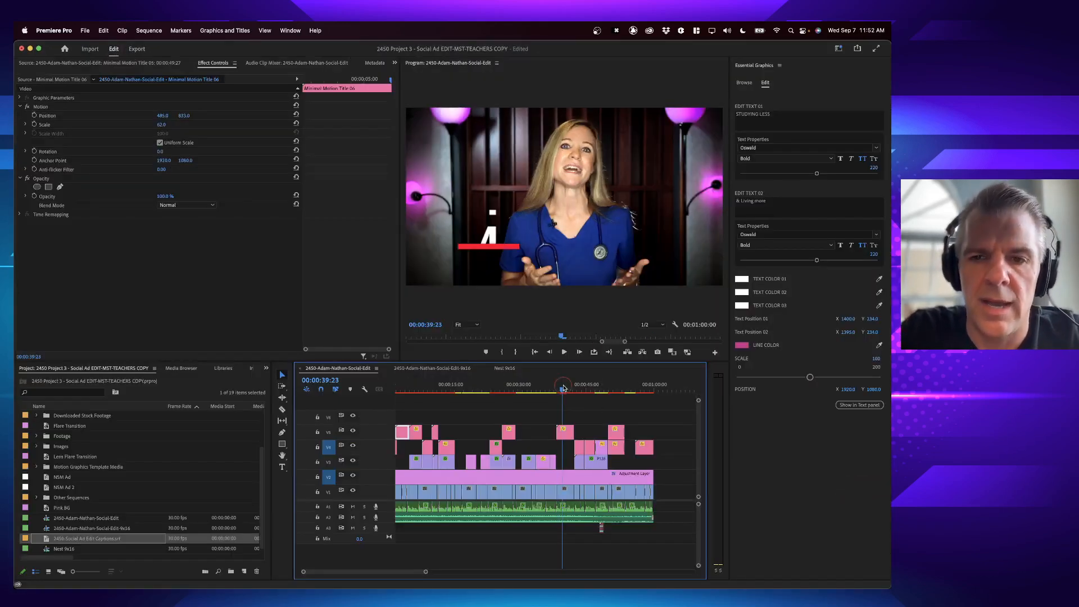
{"action": "left_click_drag", "start_coordinate": [564, 388], "coordinate": [566, 389]}
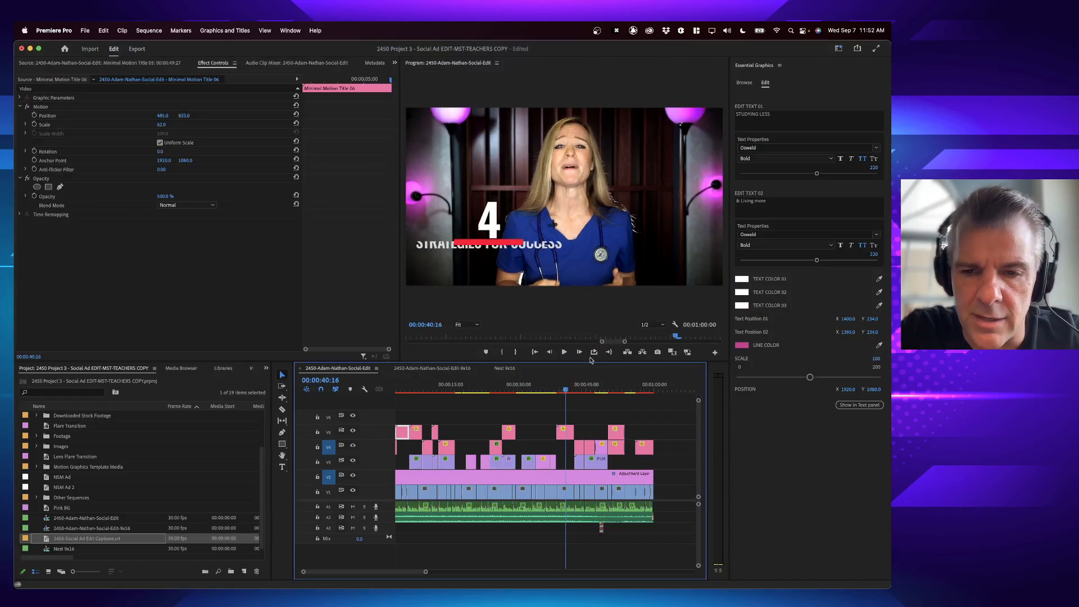
{"action": "left_click", "coordinate": [600, 387]}
{"action": "key", "text": "equal"}
{"action": "key", "text": "equal"}
{"action": "key", "text": "equal"}
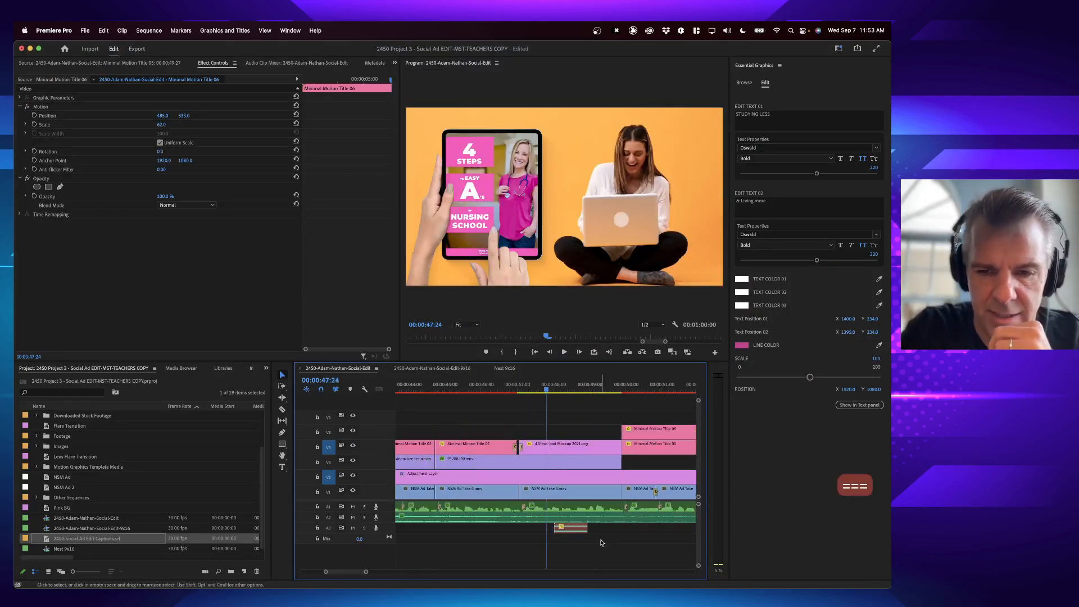
{"action": "left_click", "coordinate": [581, 530]}
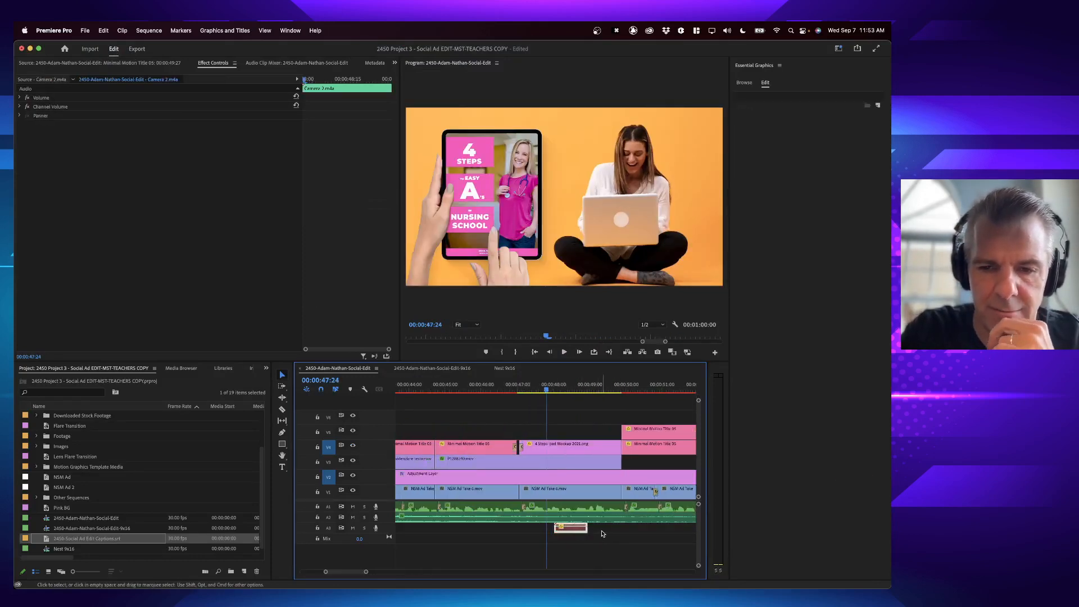
{"action": "key", "text": "BackSpace"}
{"action": "key", "text": "minus"}
{"action": "key", "text": "minus"}
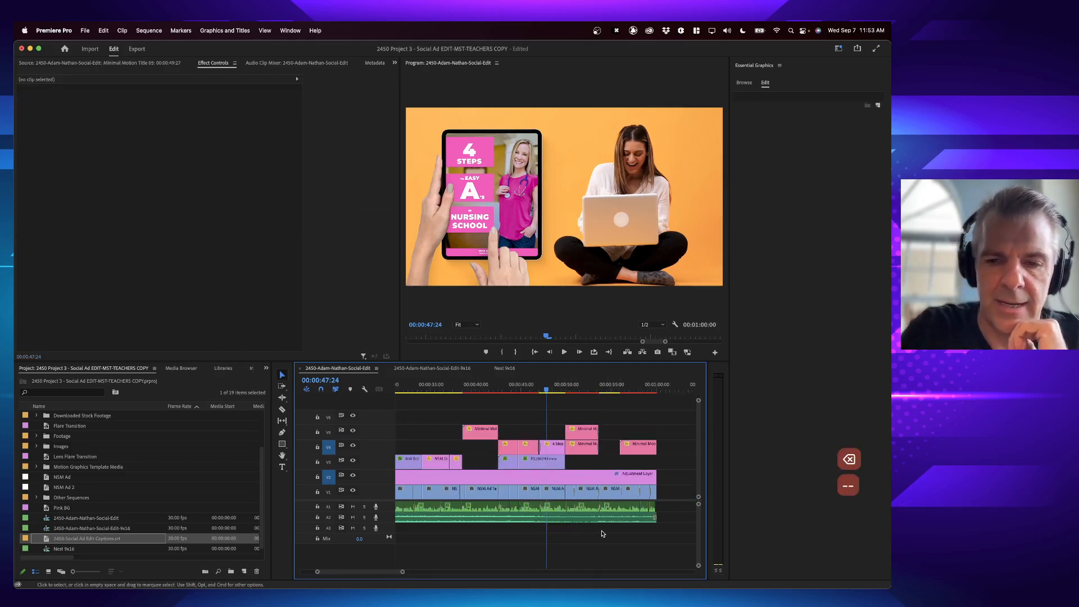
{"action": "mouse_move", "coordinate": [554, 392]}
{"action": "left_mouse_down"}
{"action": "mouse_move", "coordinate": [589, 392]}
{"action": "mouse_move", "coordinate": [574, 392]}
{"action": "left_mouse_up"}
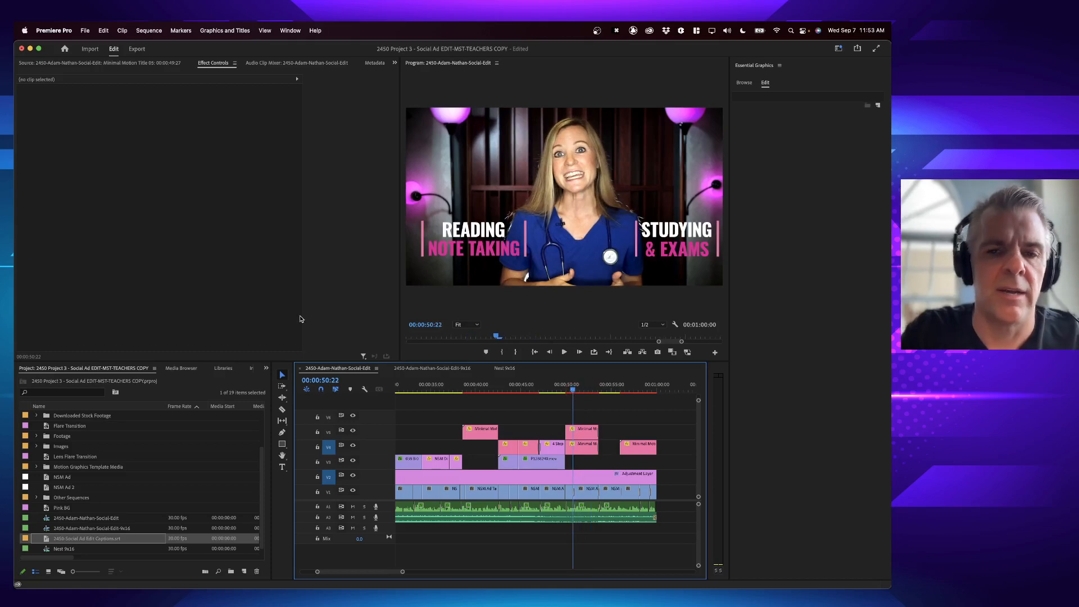
- Open the media export settings for the 16x9 sequence and check the file naming instructions in Chrome before returning to Premiere Pro
{"action": "key", "text": "super+m"}
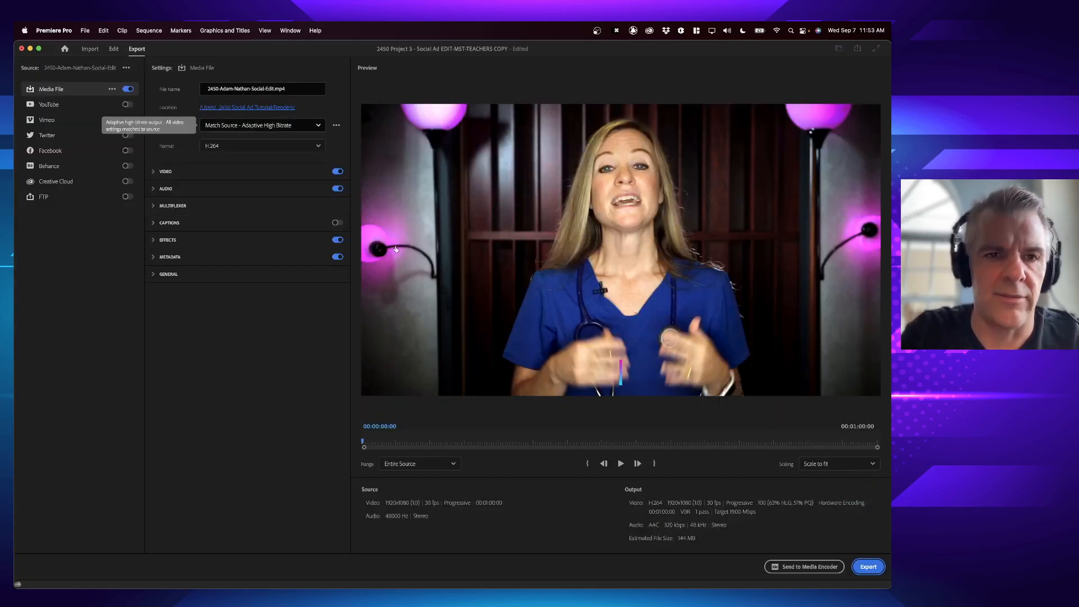
{"action": "key", "text": "super+Tab"}
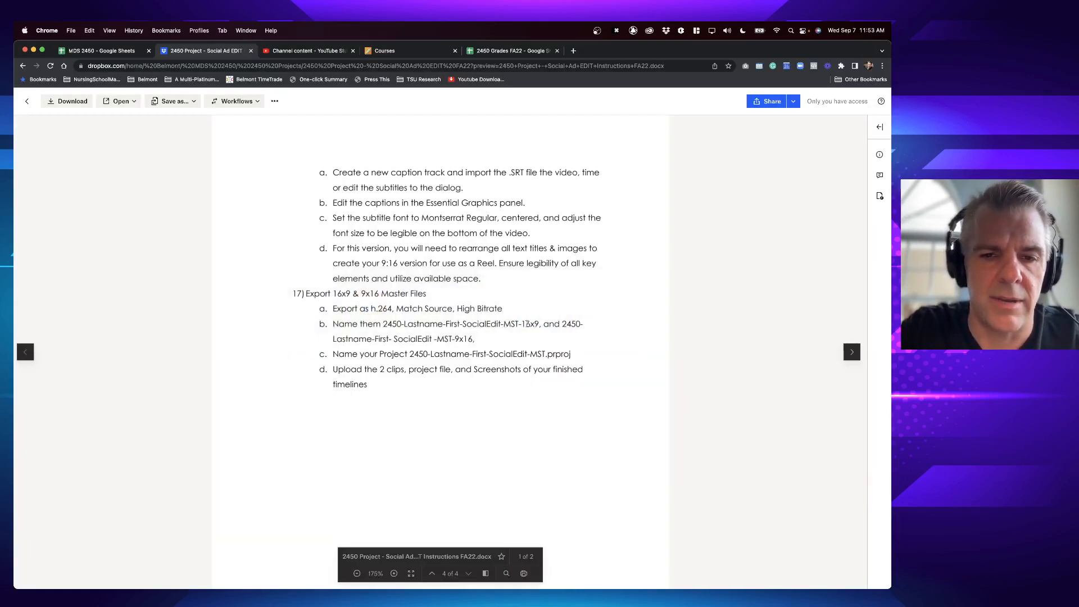
{"action": "key", "text": "super+Tab"}
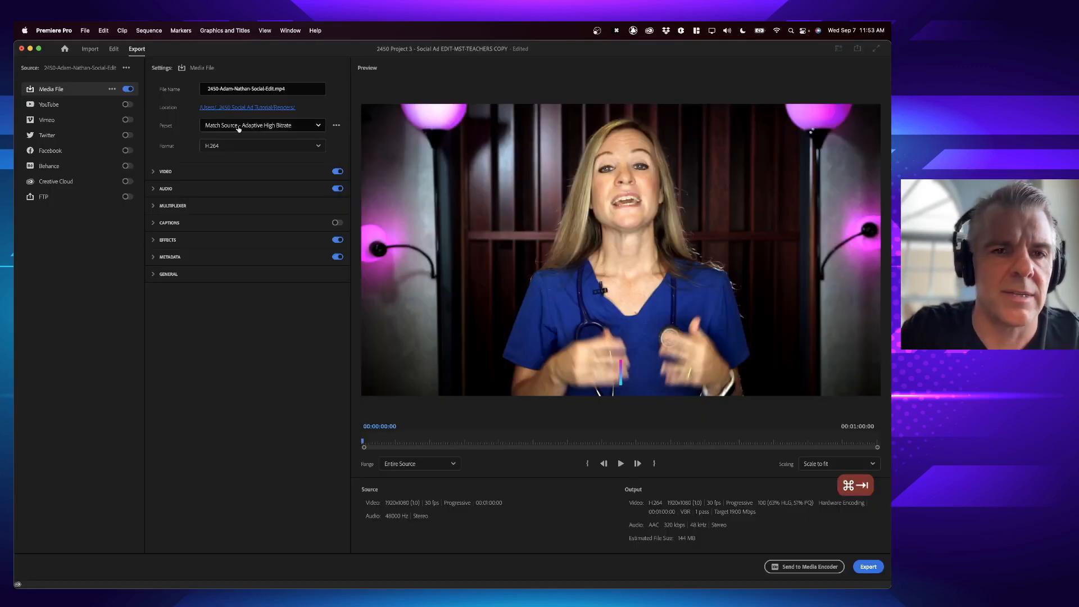
- Edit the export file name to join "SocialEdit" without a hyphen and end with "-MTS-16x9" before the extension
{"action": "left_click", "coordinate": [264, 89]}
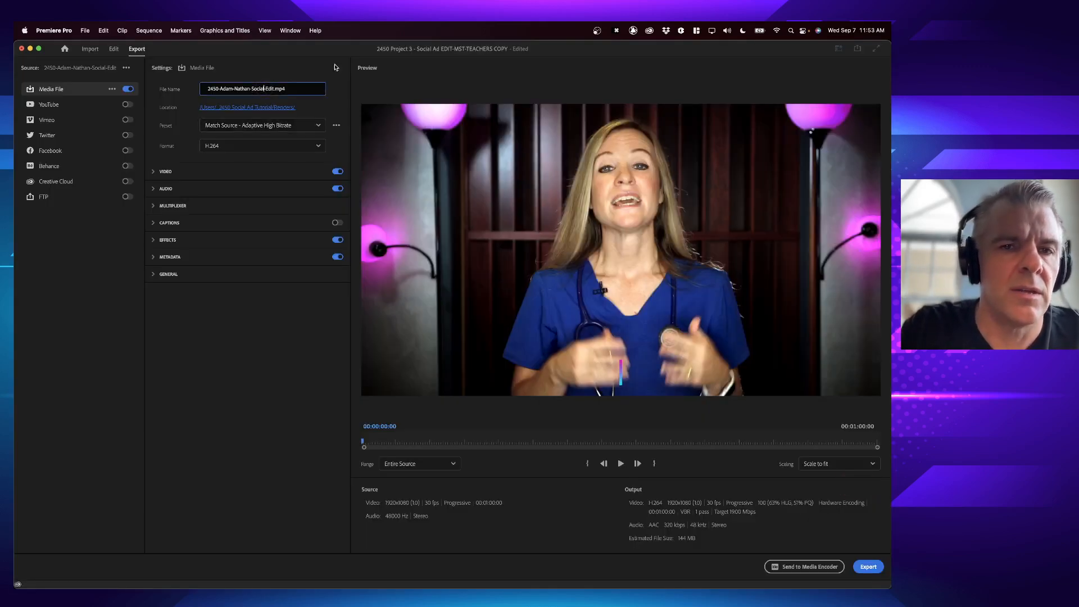
{"action": "key", "text": "BackSpace"}
{"action": "key", "text": "Right"}
{"action": "key", "text": "Right"}
{"action": "key", "text": "Right"}
{"action": "key", "text": "Right"}
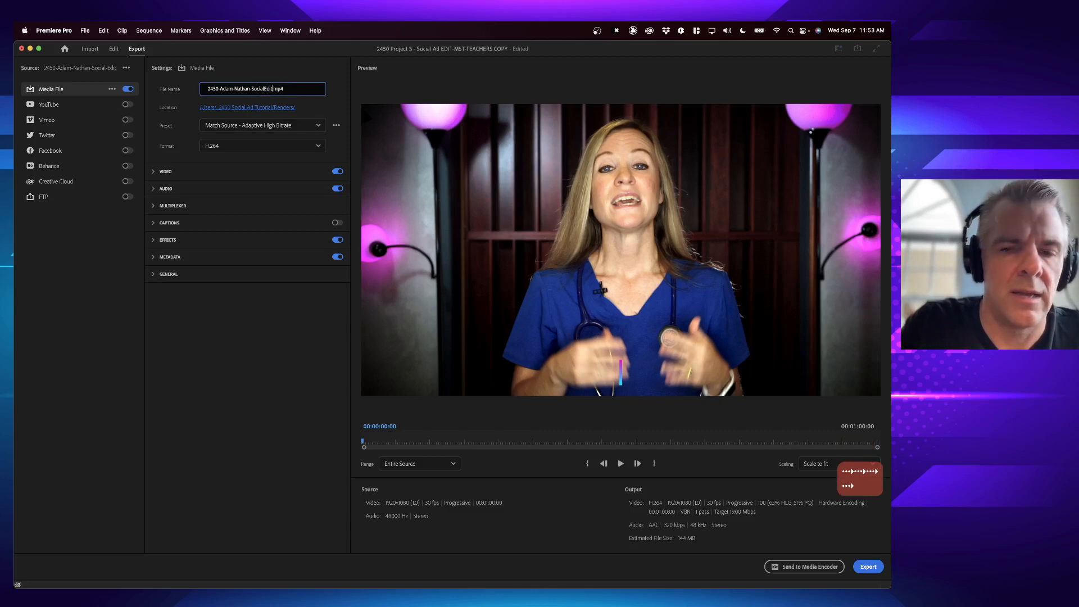
{"action": "type", "text": "-NT"}
{"action": "key", "text": "BackSpace"}
{"action": "key", "text": "BackSpace"}
{"action": "type", "text": "MTS-16"}
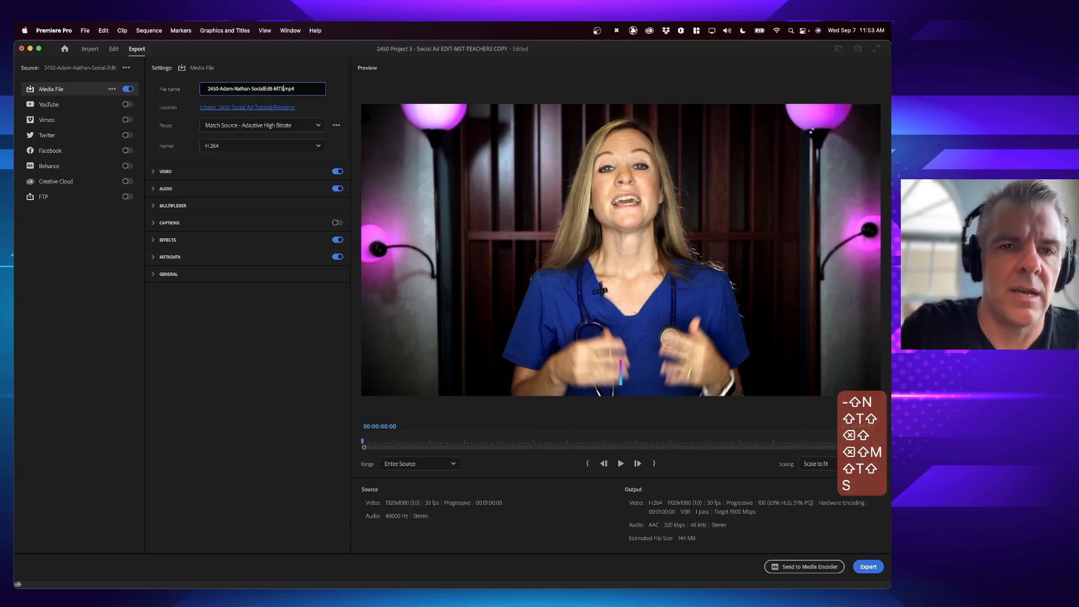
{"action": "type", "text": "x9"}
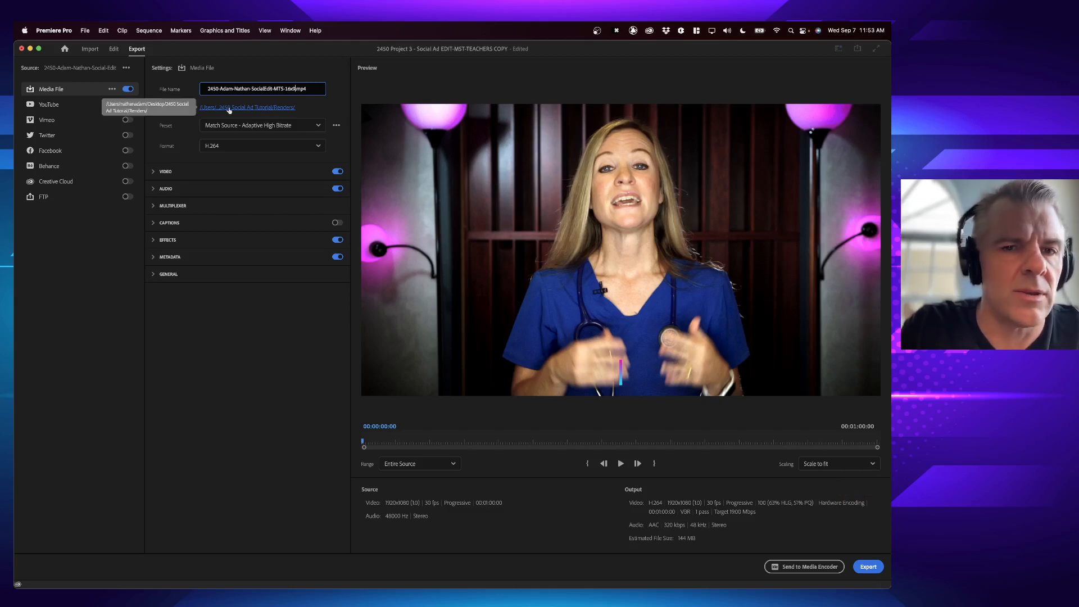
- Set the export location to the Web folder inside 07 Final Exported Files of the 2450 Common Media Folder
{"action": "left_click", "coordinate": [245, 110]}
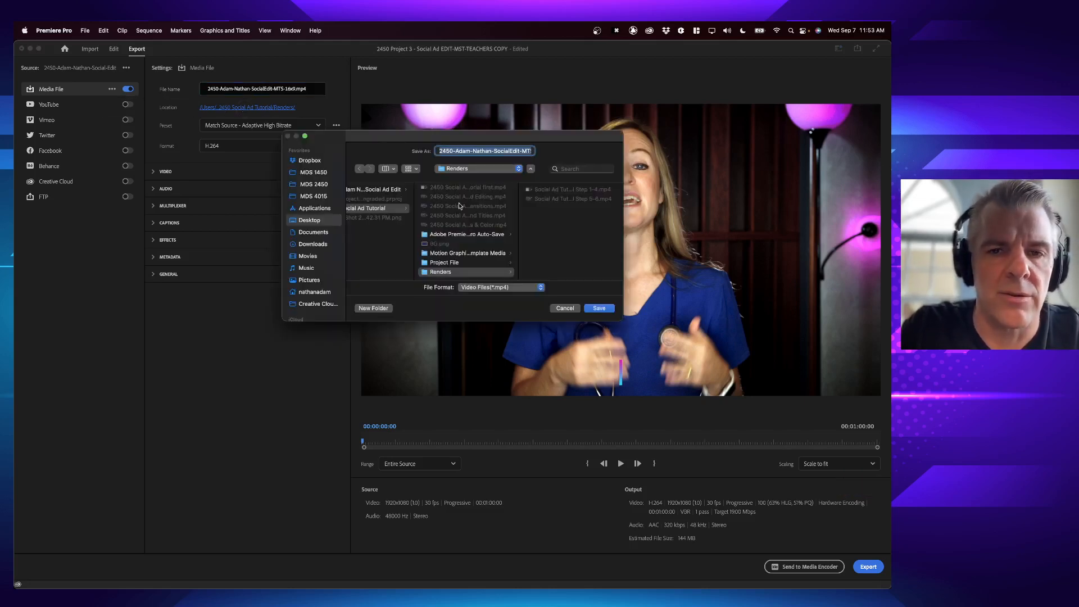
{"action": "scroll", "coordinate": [445, 216], "scroll_direction": "left", "scroll_amount": 2}
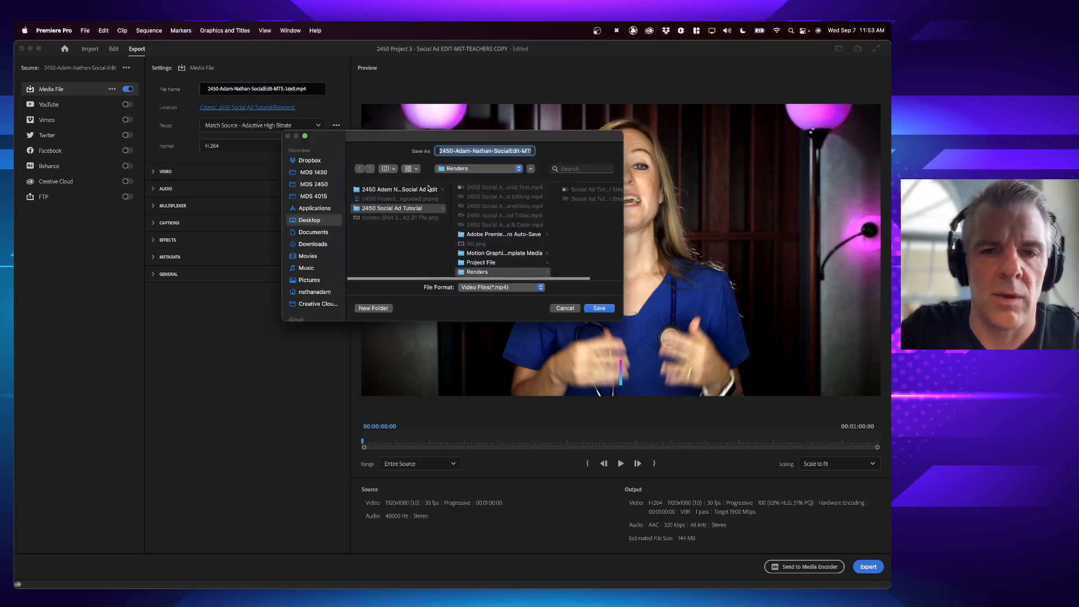
{"action": "left_click", "coordinate": [427, 190]}
{"action": "left_click", "coordinate": [477, 190]}
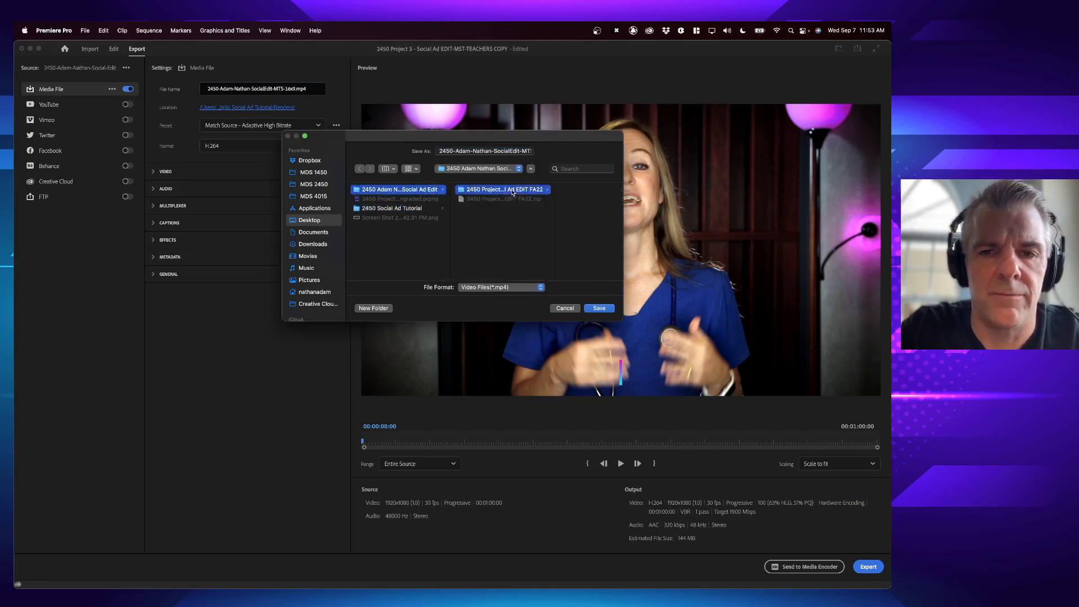
{"action": "left_click", "coordinate": [589, 190]}
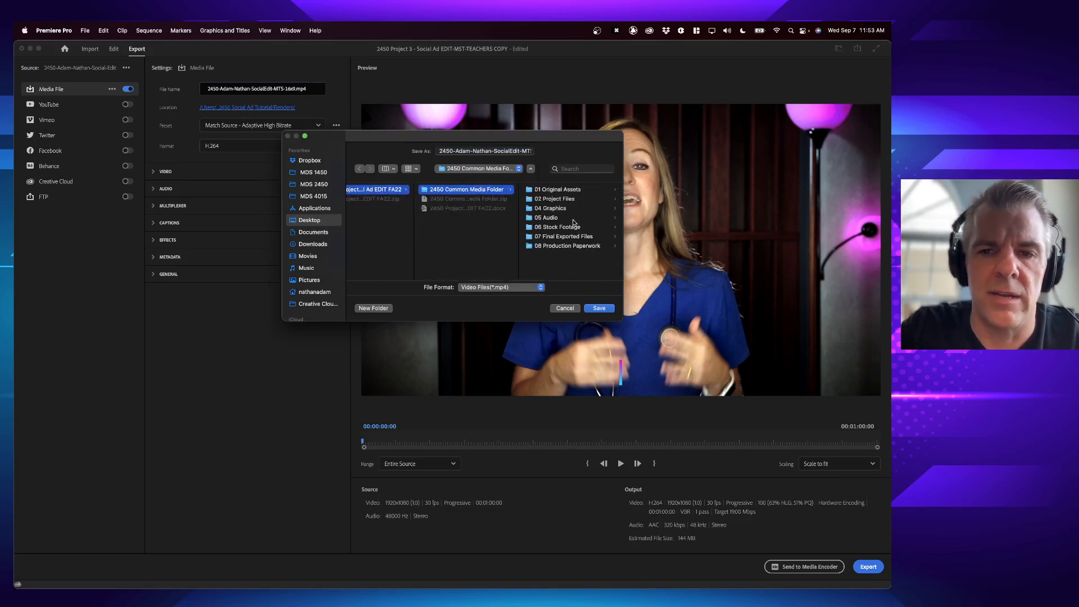
{"action": "left_click", "coordinate": [574, 236]}
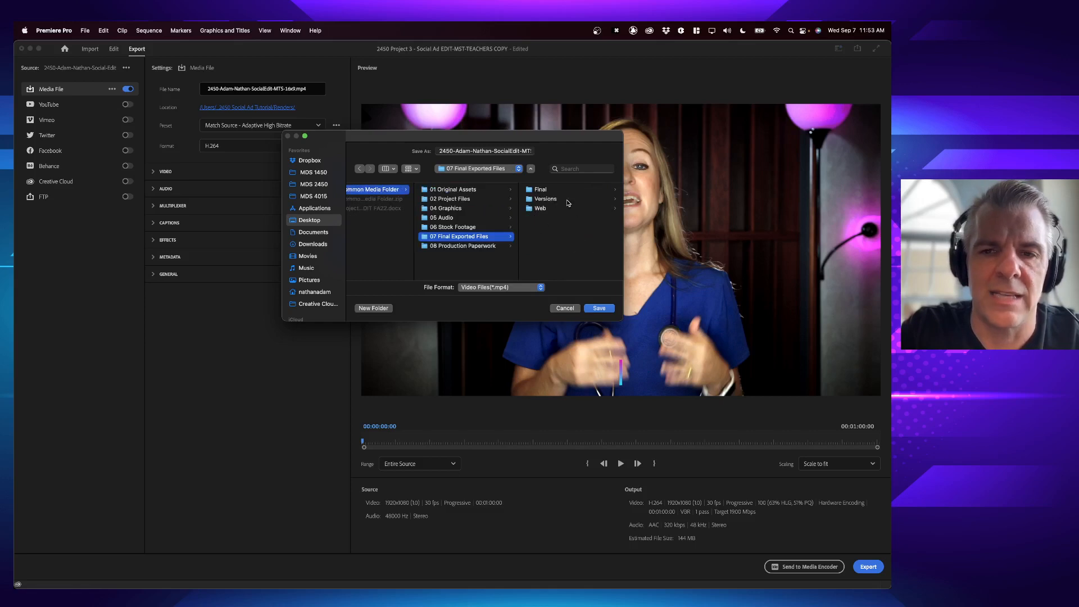
{"action": "left_click", "coordinate": [545, 209]}
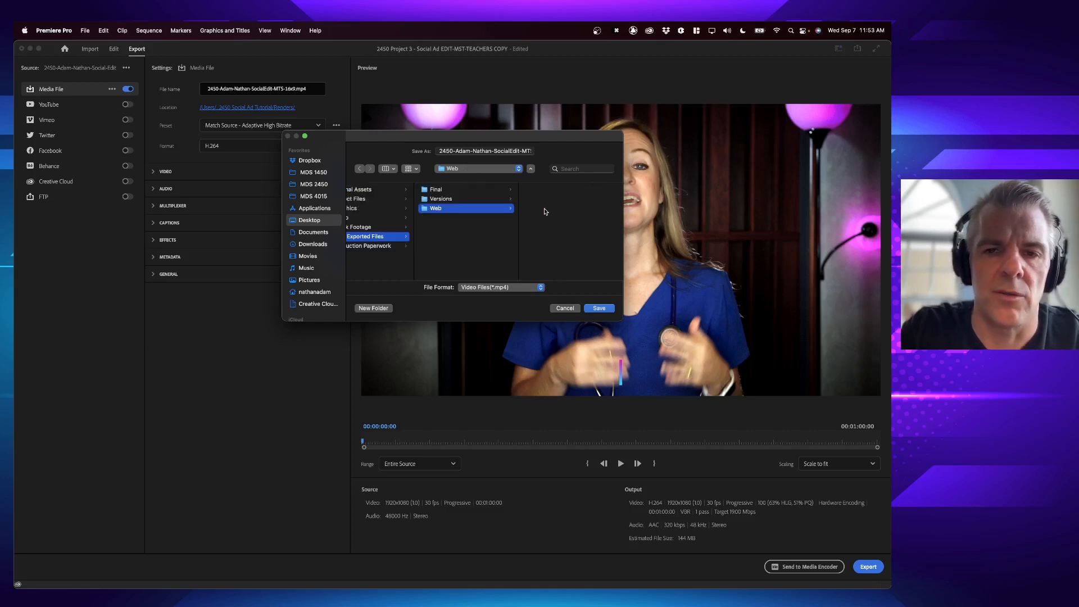
{"action": "left_click", "coordinate": [600, 309]}
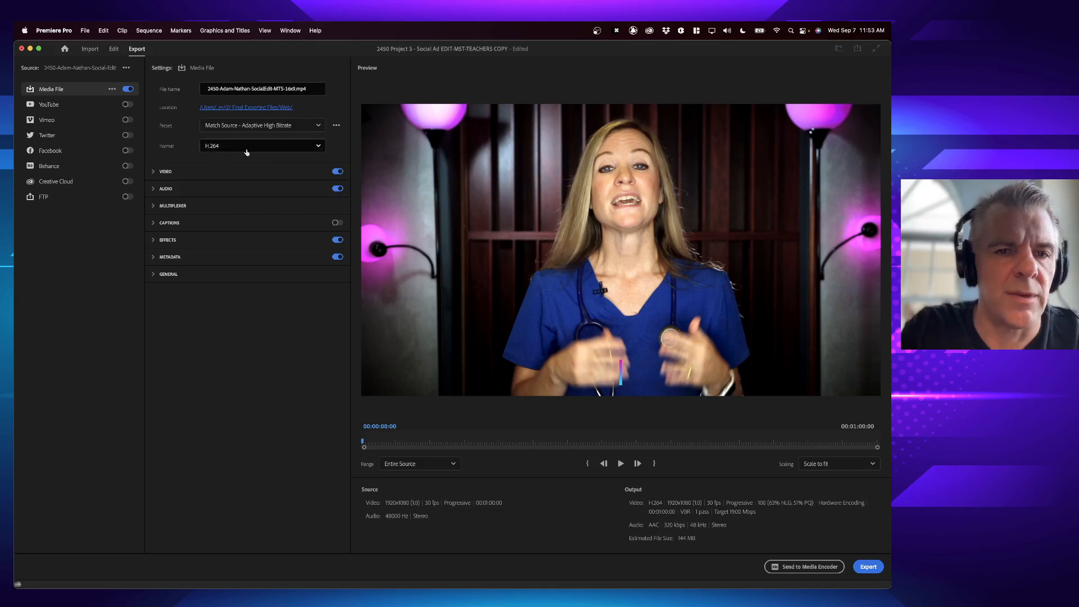
- Expand the export video settings and check the H.264 format choice against the instructions in Chrome
{"action": "left_click", "coordinate": [181, 171]}
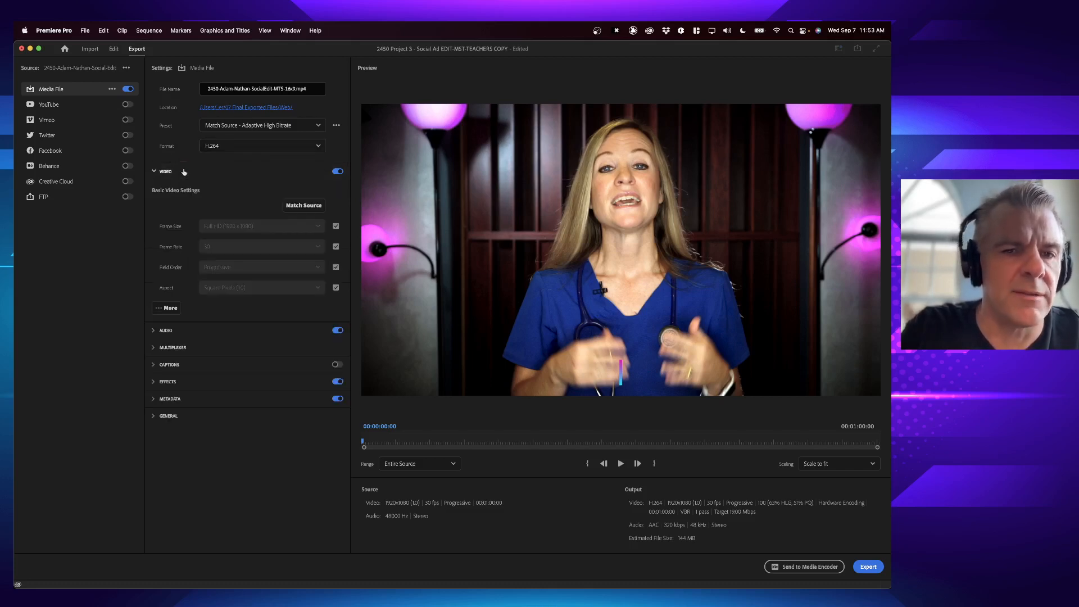
{"action": "key", "text": "super+Tab"}
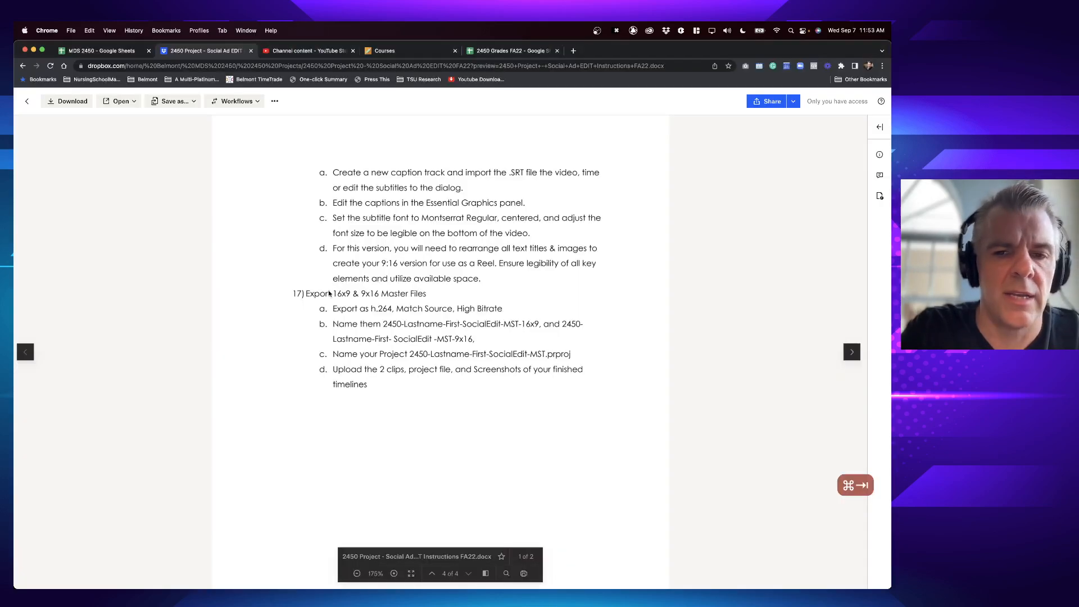
{"action": "key", "text": "super+Tab"}
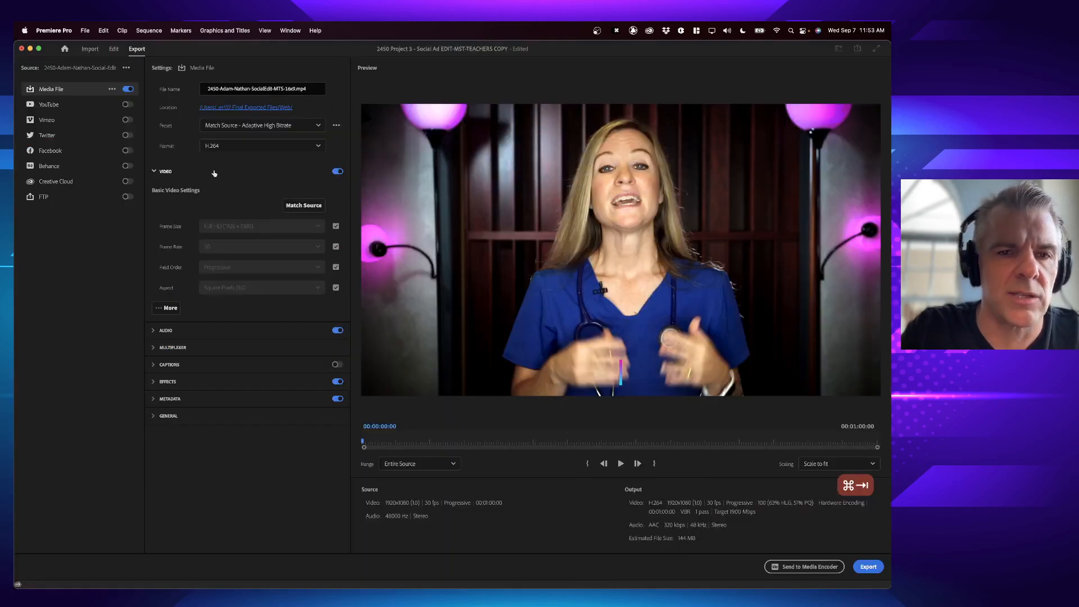
{"action": "left_click", "coordinate": [213, 147]}
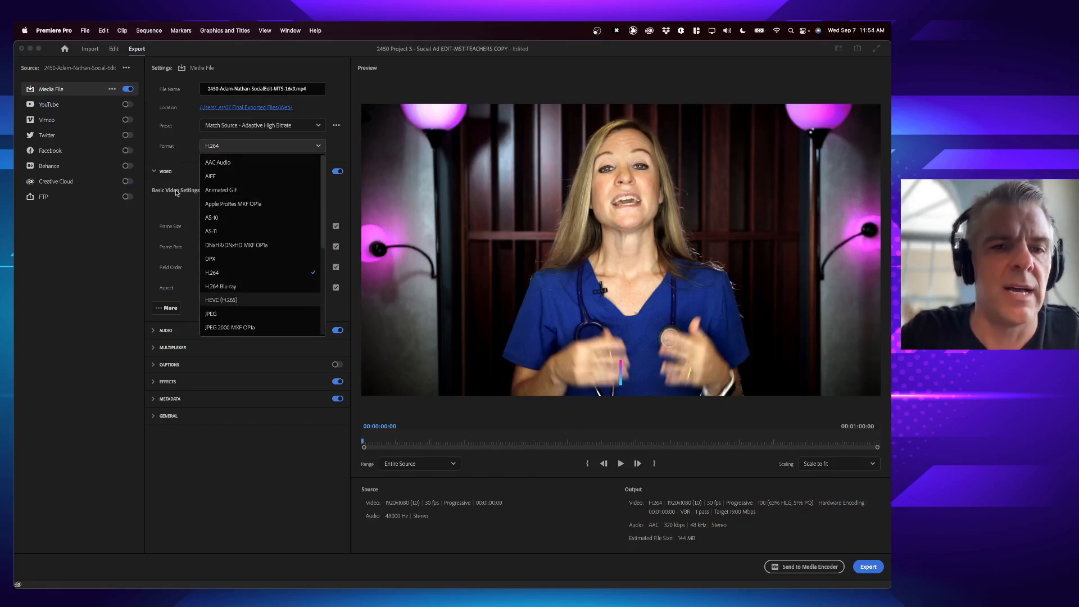
{"action": "left_click", "coordinate": [177, 208]}
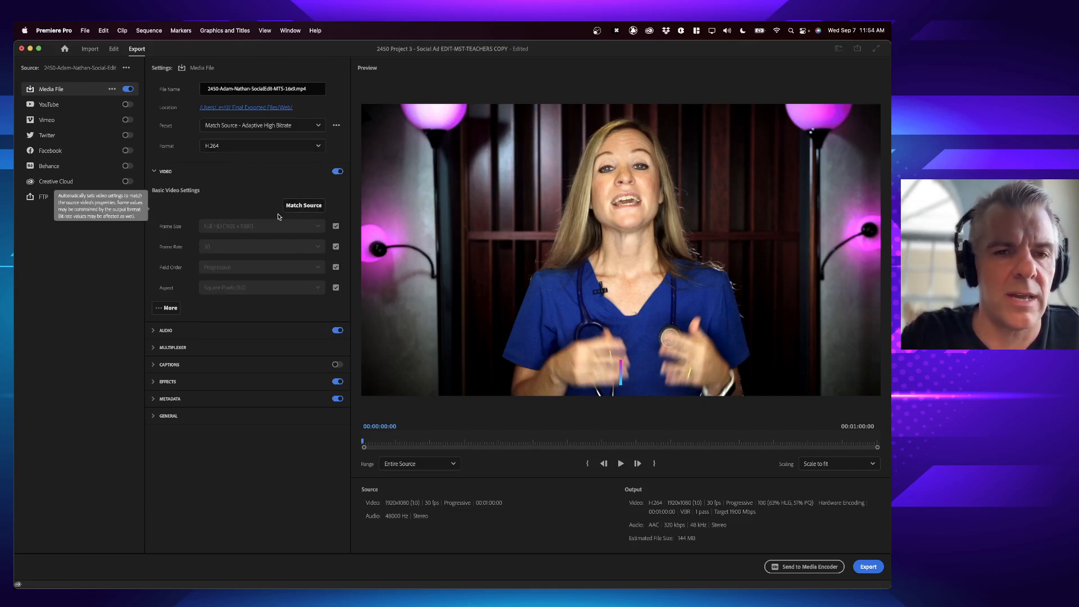
- Try the SD NTSC (720 x 480) frame size for the export, and reset the video settings to match the source
{"action": "left_click", "coordinate": [312, 209]}
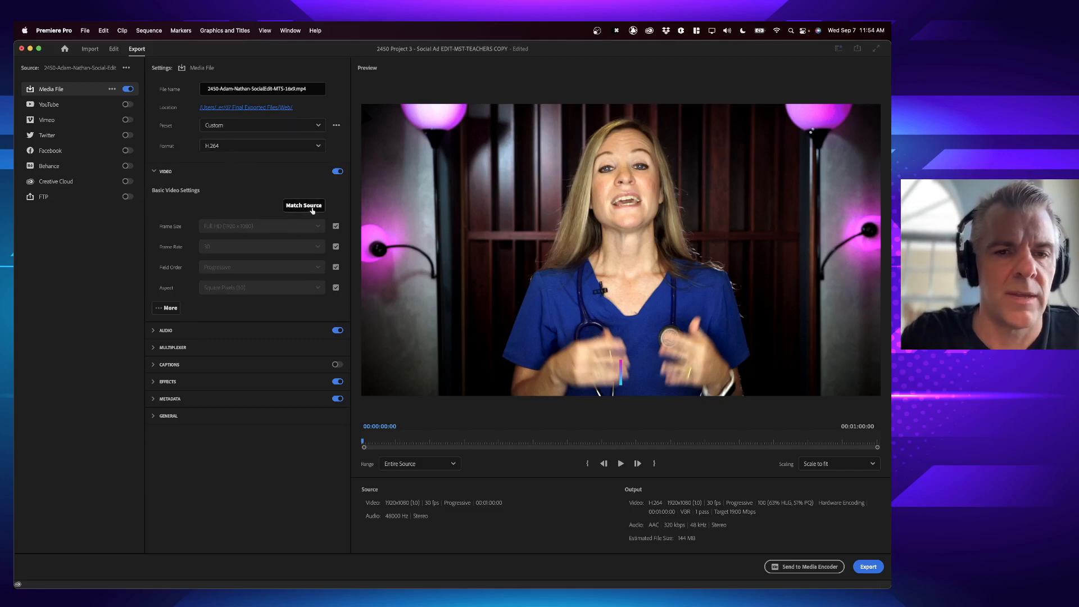
{"action": "key", "text": "super+z"}
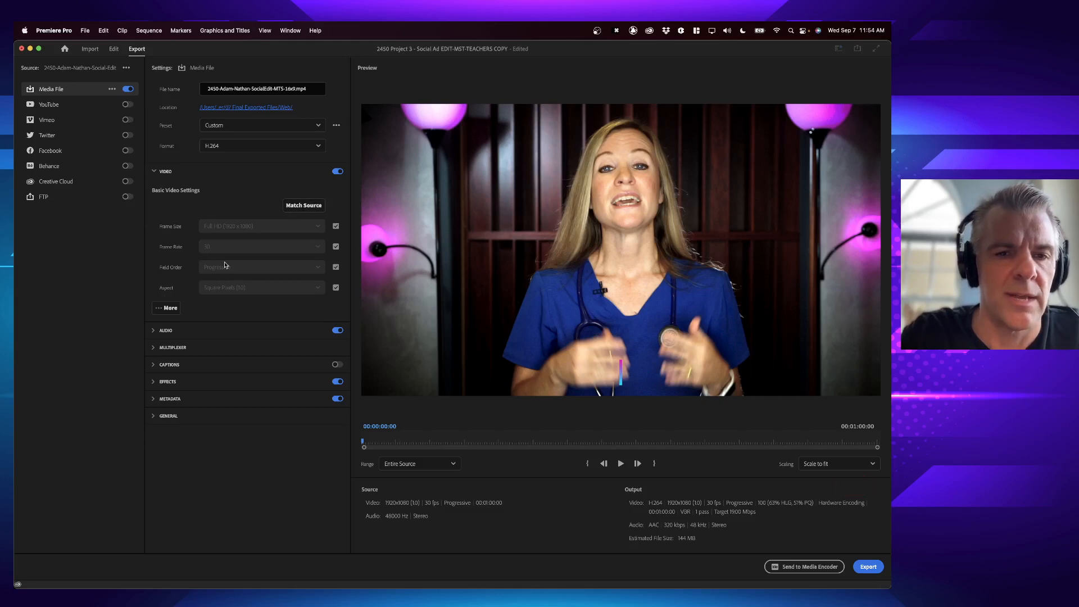
{"action": "left_click", "coordinate": [335, 226]}
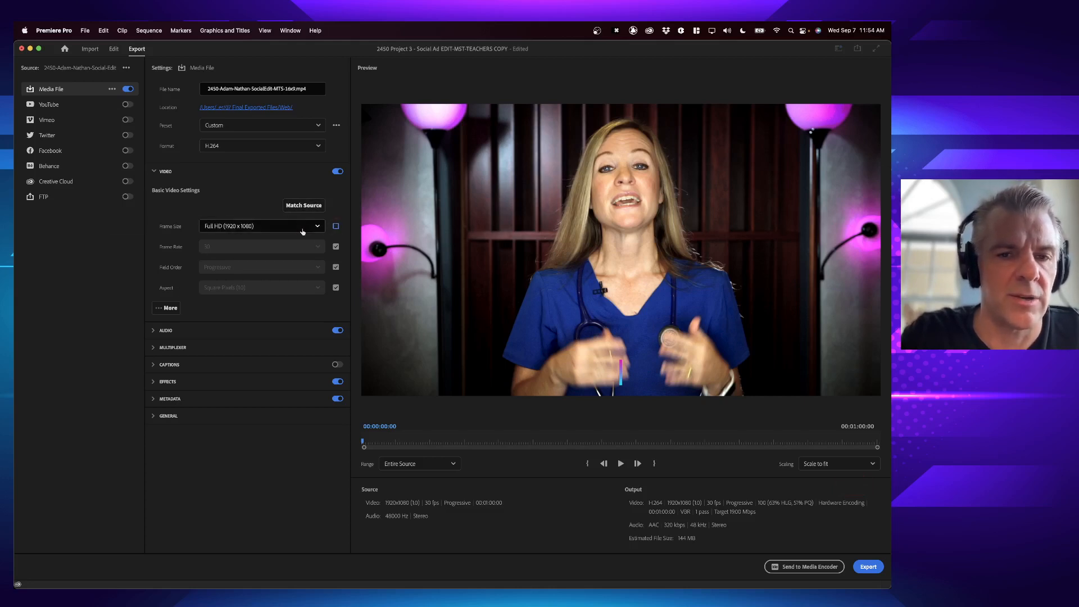
{"action": "left_click", "coordinate": [256, 226]}
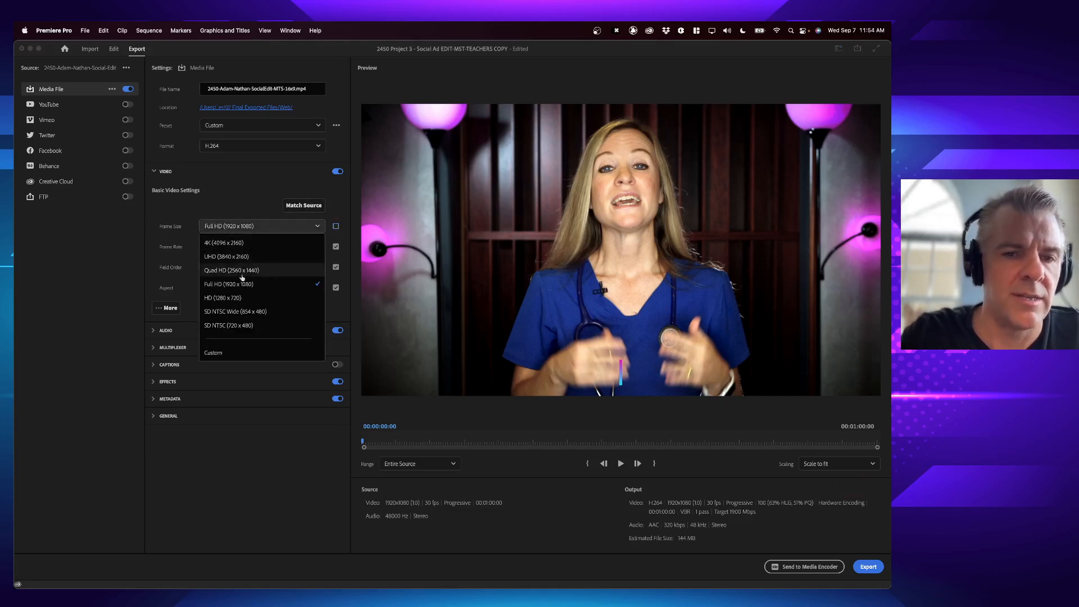
{"action": "left_click", "coordinate": [236, 326]}
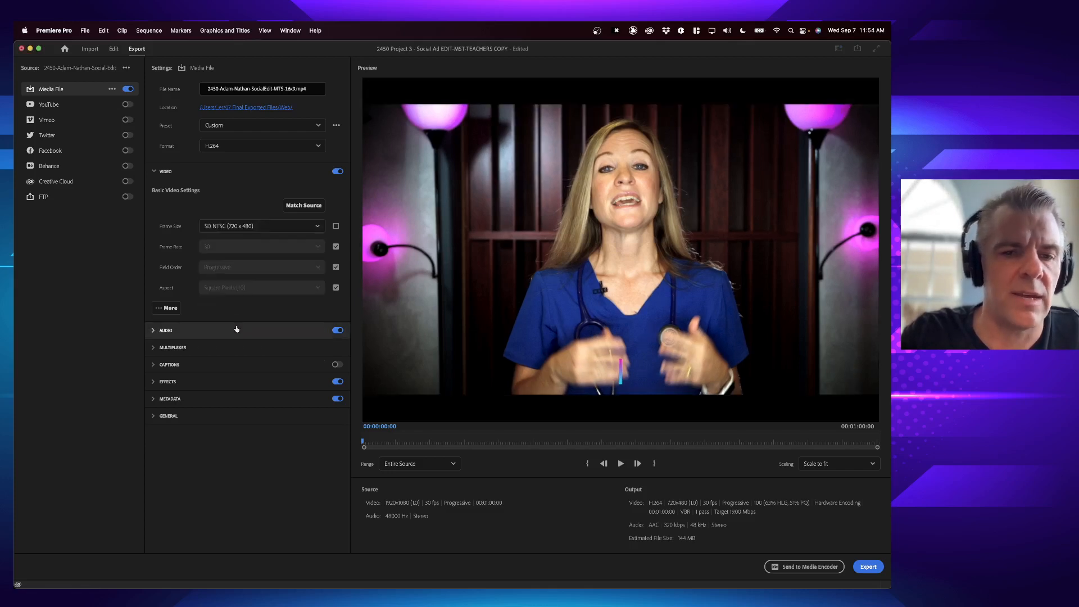
{"action": "left_click", "coordinate": [309, 206]}
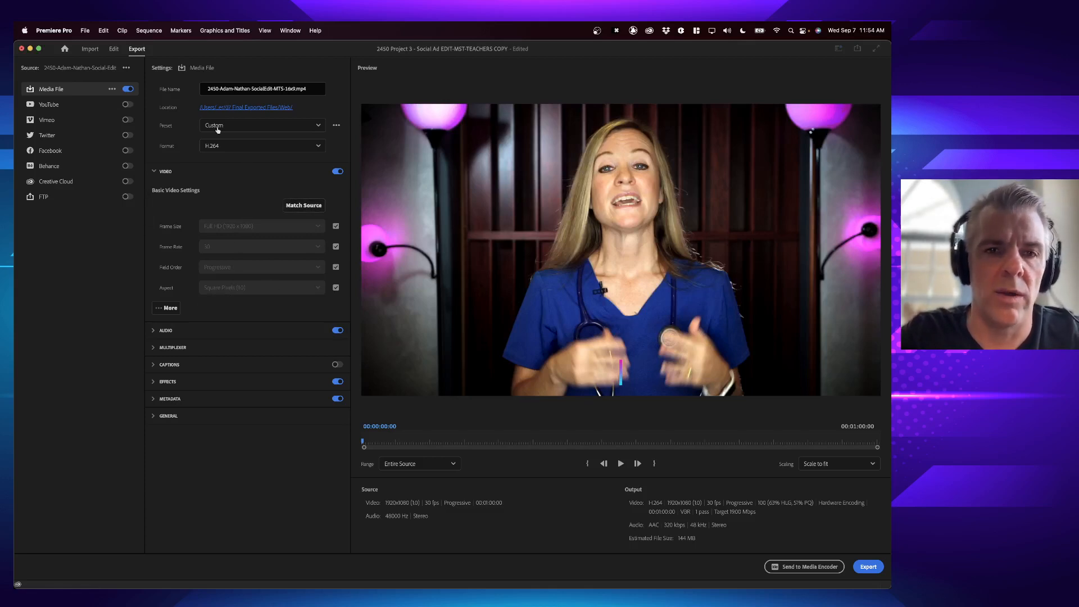
- Check the master file export instructions in Chrome, and scrub through the export preview in Premiere Pro with the range kept at Entire Source
{"action": "key", "text": "super+Tab"}
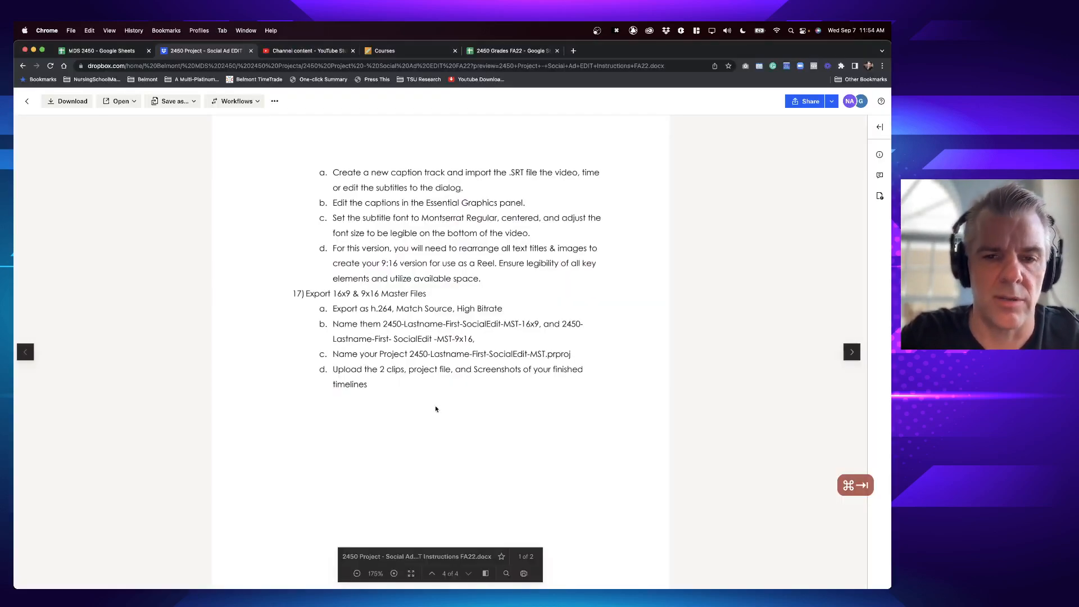
{"action": "key", "text": "super+Tab"}
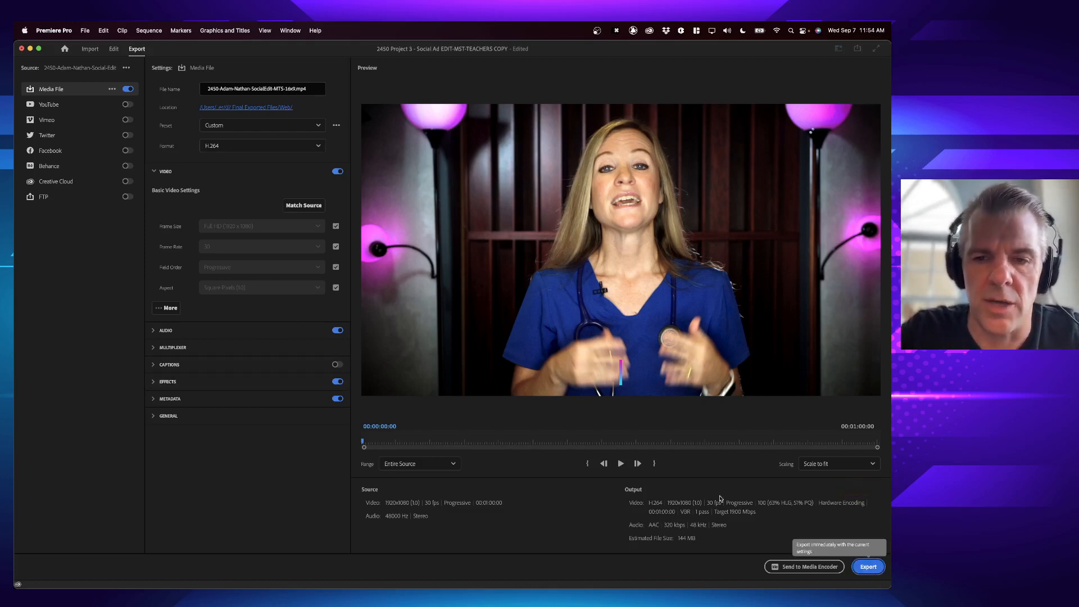
{"action": "left_click_drag", "start_coordinate": [388, 443], "coordinate": [866, 441]}
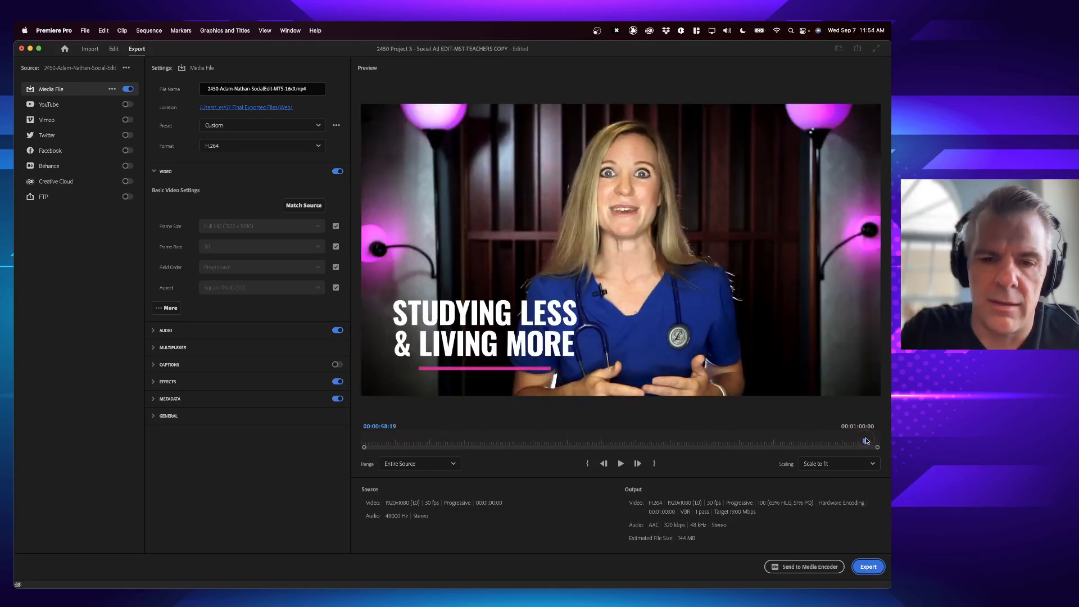
{"action": "left_click", "coordinate": [406, 467]}
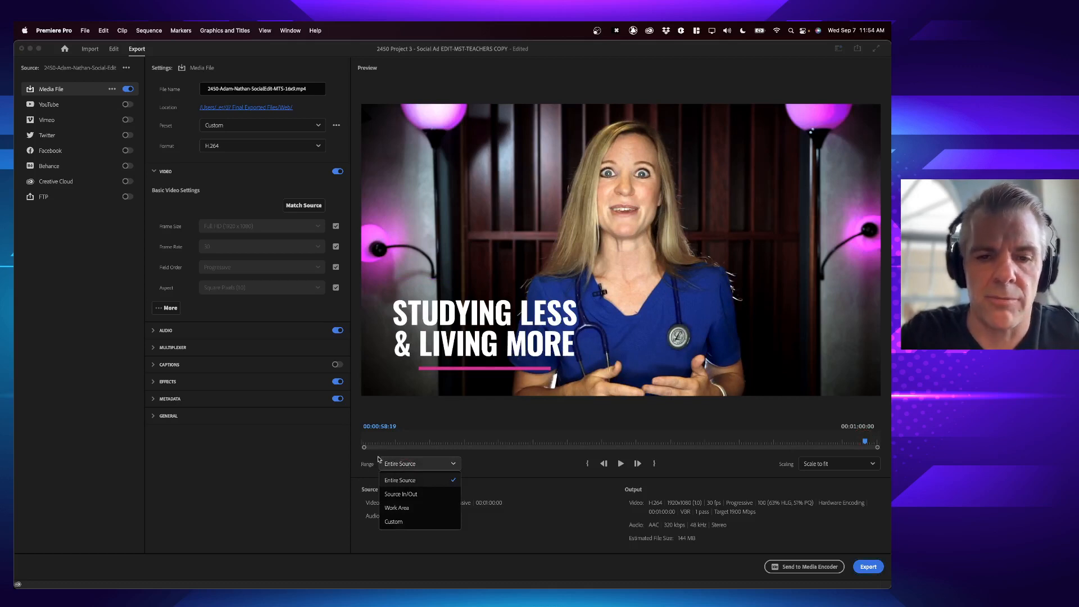
{"action": "left_click", "coordinate": [408, 480]}
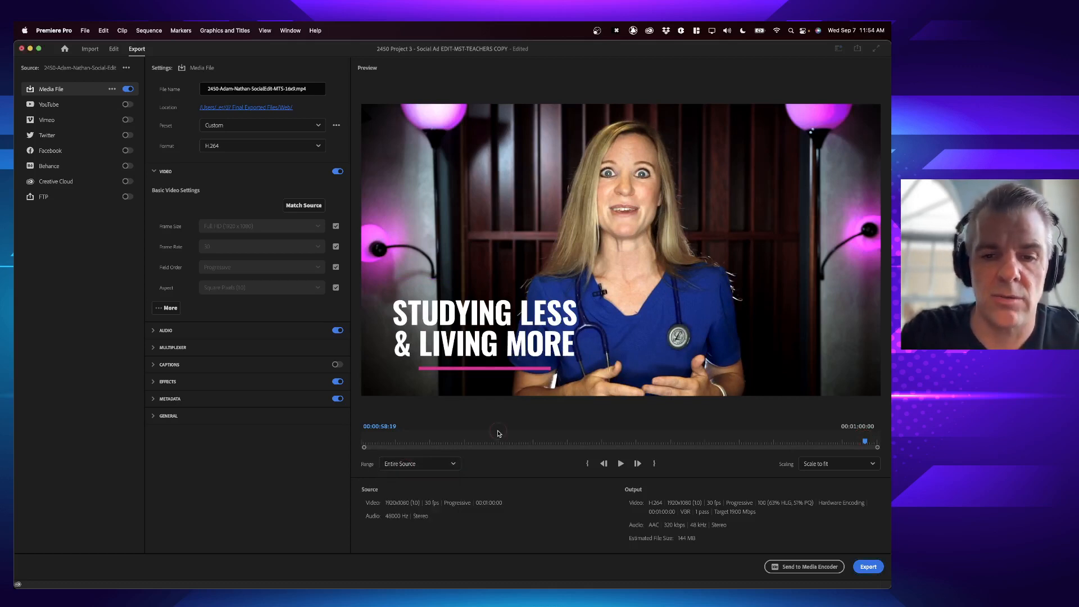
- Mark an In point at about 38 seconds and an Out point at about 46 seconds on the 16x9 timeline, and reopen its export settings
{"action": "left_click", "coordinate": [113, 49]}
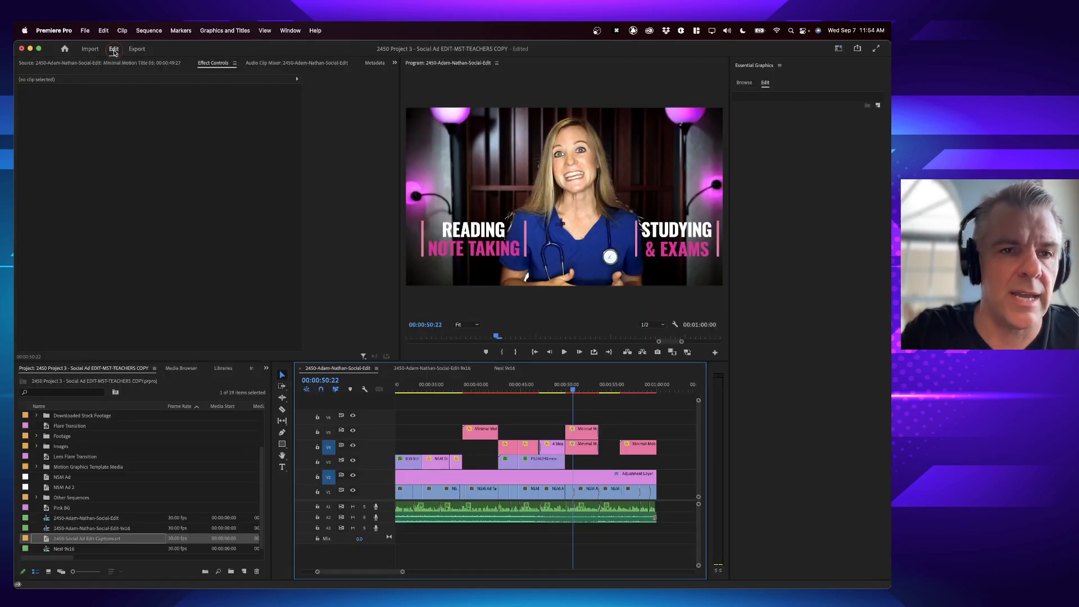
{"action": "left_click", "coordinate": [462, 386]}
{"action": "left_click", "coordinate": [535, 388]}
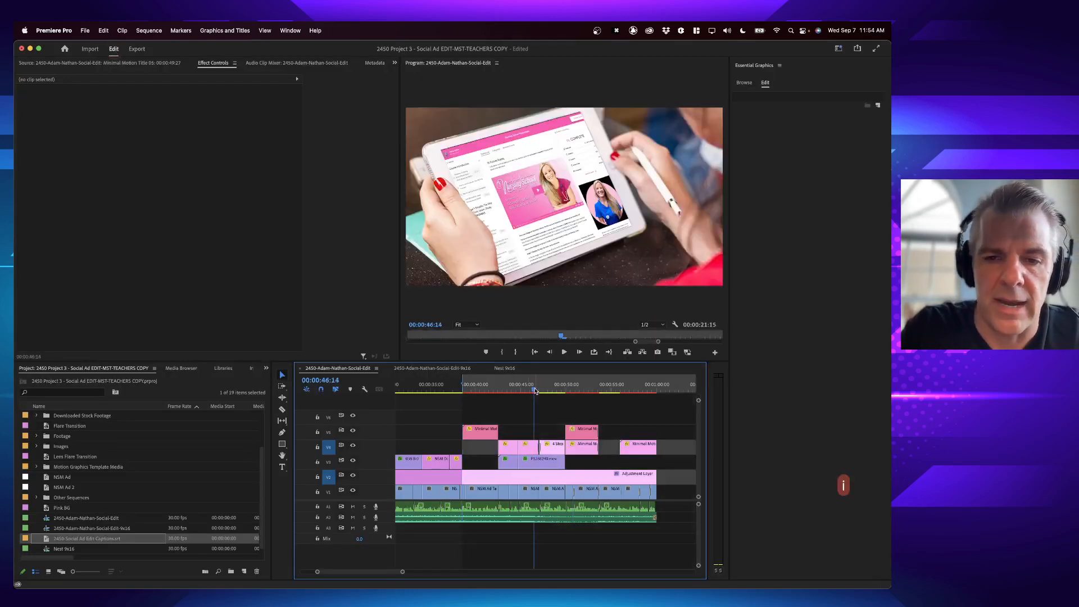
{"action": "key", "text": "o"}
{"action": "key", "text": "super+m"}
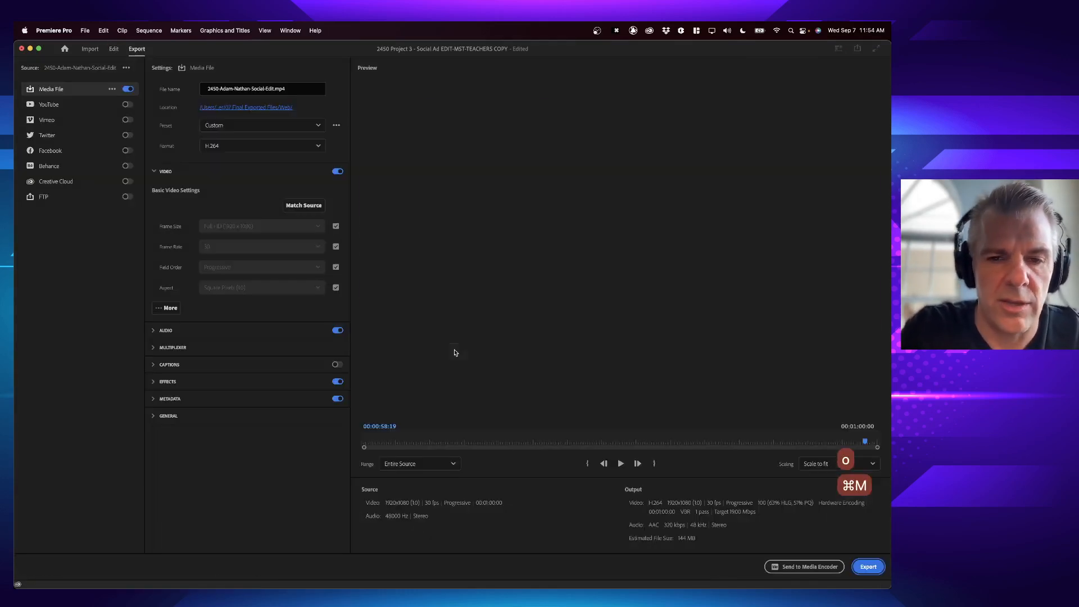
- Try the Source In/Out export range and switch the range back to Entire Source
{"action": "left_click", "coordinate": [404, 467]}
{"action": "left_click", "coordinate": [406, 494]}
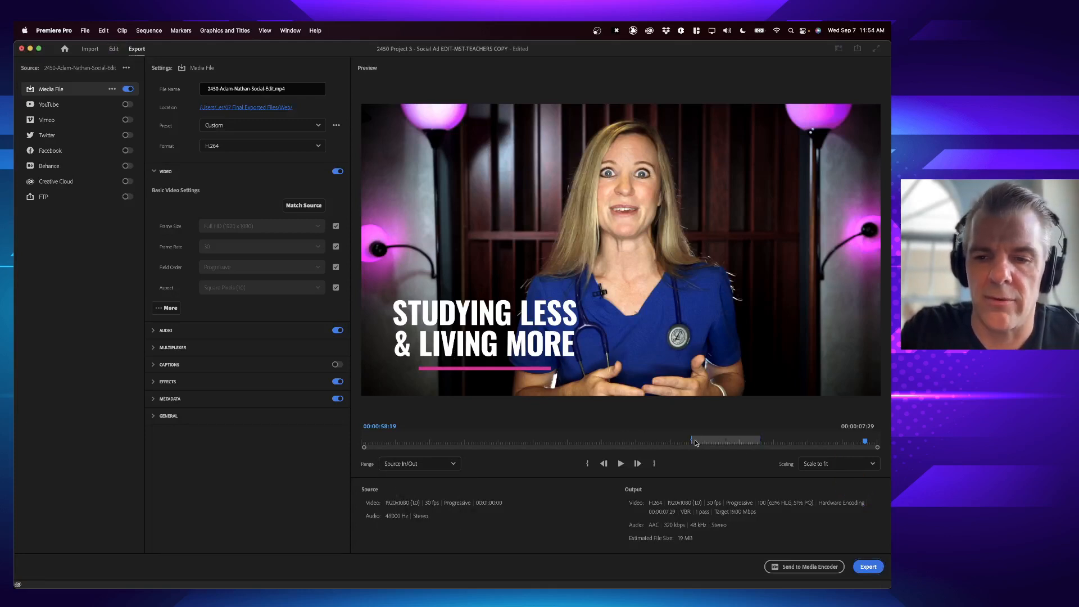
{"action": "left_click", "coordinate": [393, 465]}
{"action": "left_click", "coordinate": [417, 483]}
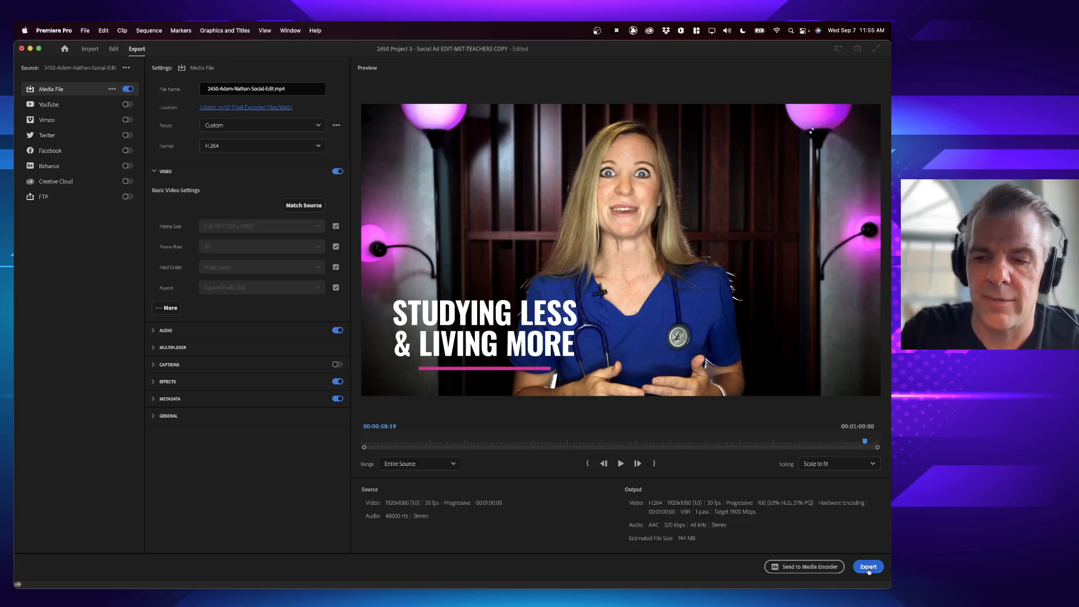
- Export the 16x9 sequence and move the encoding progress window higher, clear of the timeline
{"action": "left_click", "coordinate": [868, 567]}
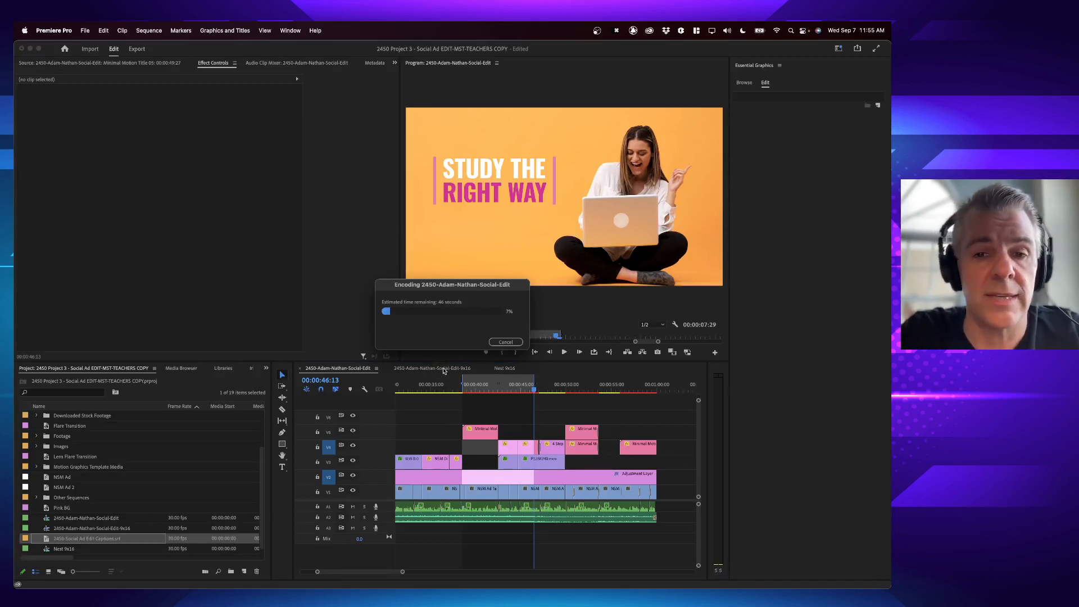
{"action": "left_click_drag", "start_coordinate": [460, 289], "coordinate": [480, 249]}
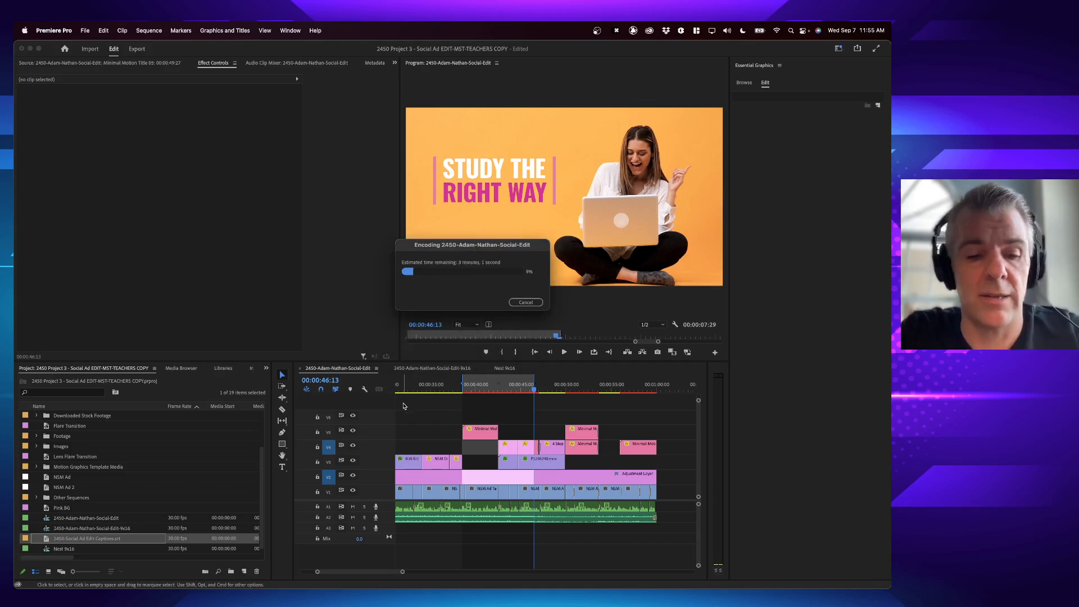
{"action": "key", "text": "super+shift+1"}
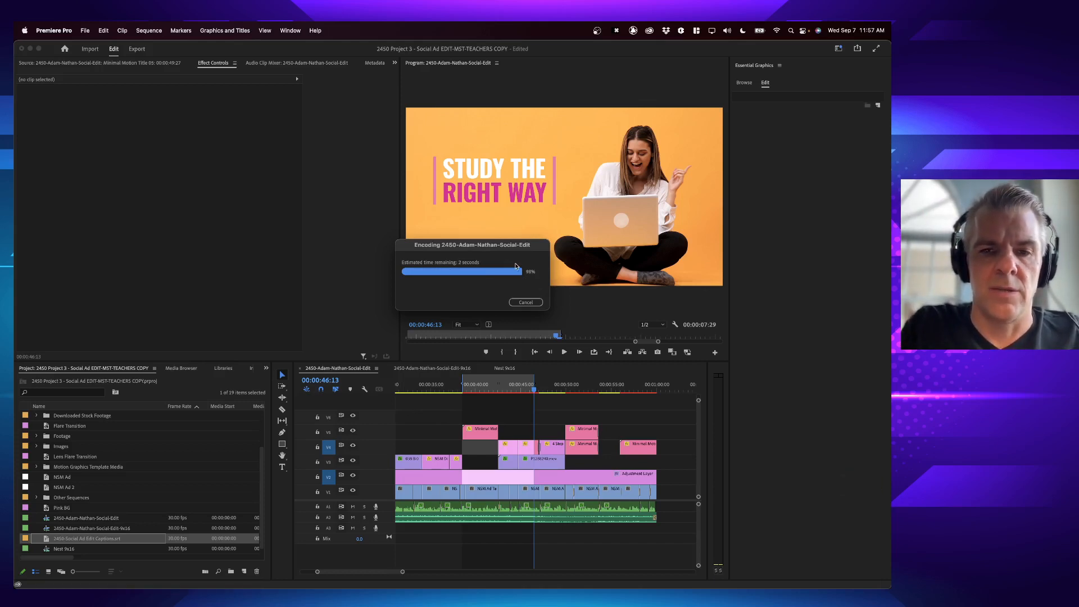
- Switch to Finder and show the Desktop folder in a window moved away from the encoding progress
{"action": "key", "text": "super+Tab"}
{"action": "key", "text": "super+Tab"}
{"action": "key", "text": "super+Tab"}
{"action": "key", "text": "super+Tab"}
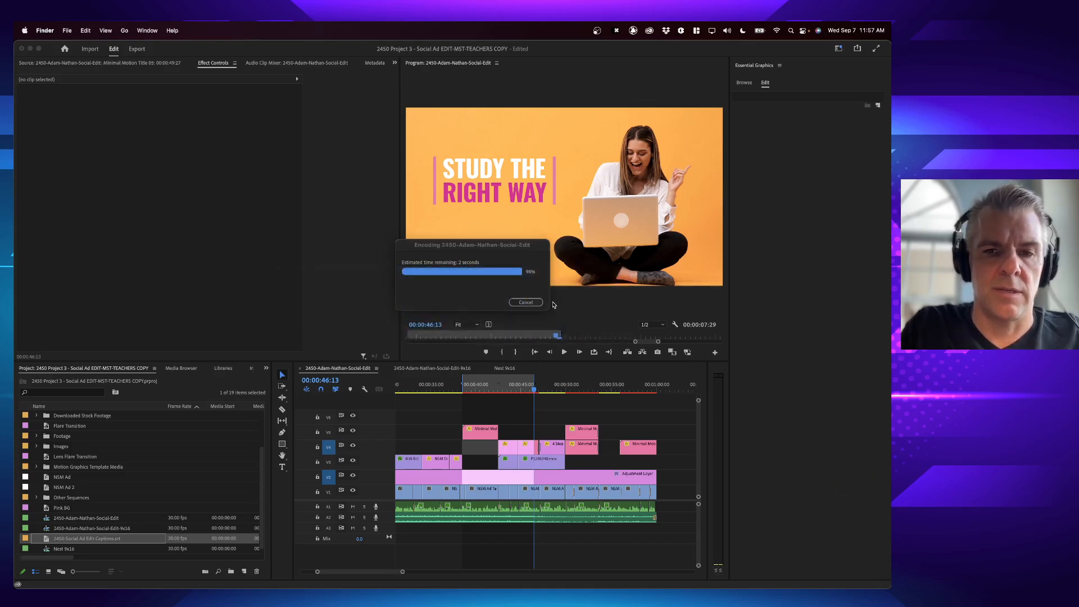
{"action": "key", "text": "shift+super+d"}
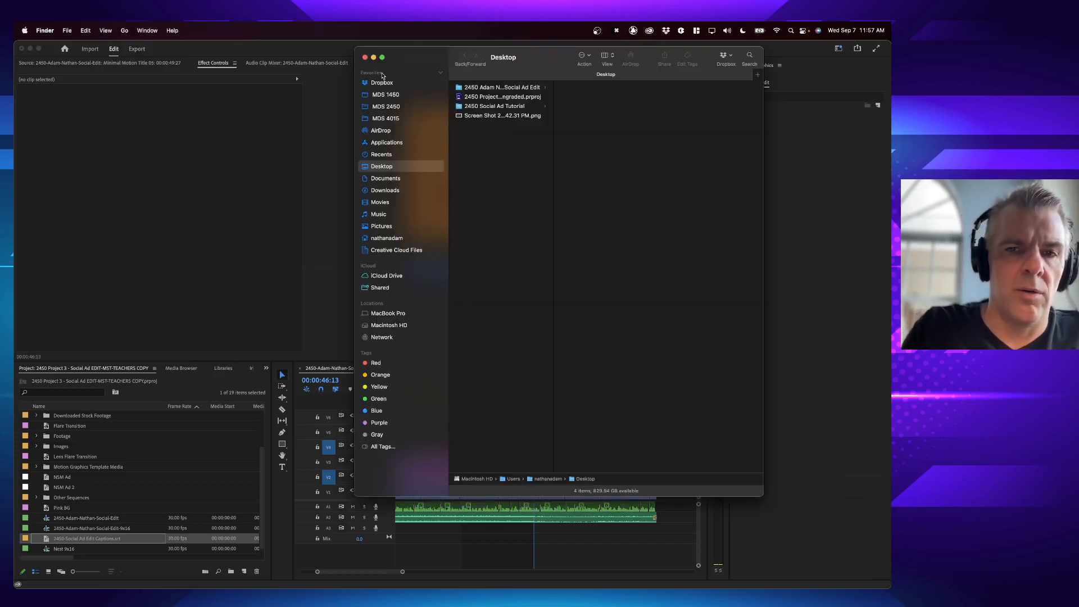
{"action": "left_click_drag", "start_coordinate": [426, 58], "coordinate": [176, 221]}
{"action": "key", "text": "shift+super+d"}
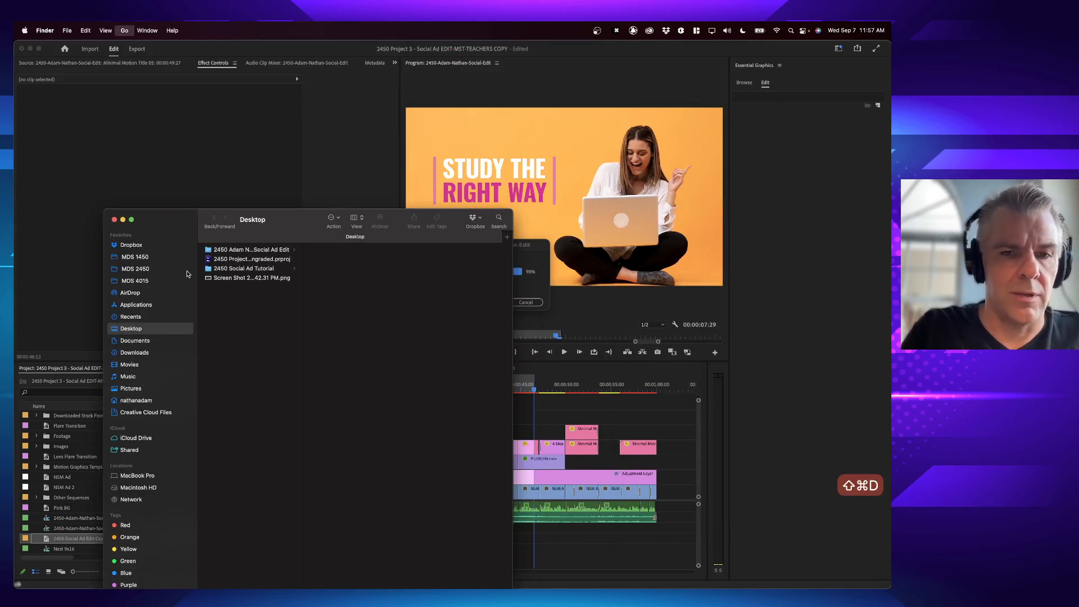
- Browse from the Social Ad Edit folder to Web inside 07 Final Exported Files of the 2450 Common Media Folder
{"action": "left_click", "coordinate": [278, 251]}
{"action": "key", "text": "Right"}
{"action": "key", "text": "Right"}
{"action": "key", "text": "Right"}
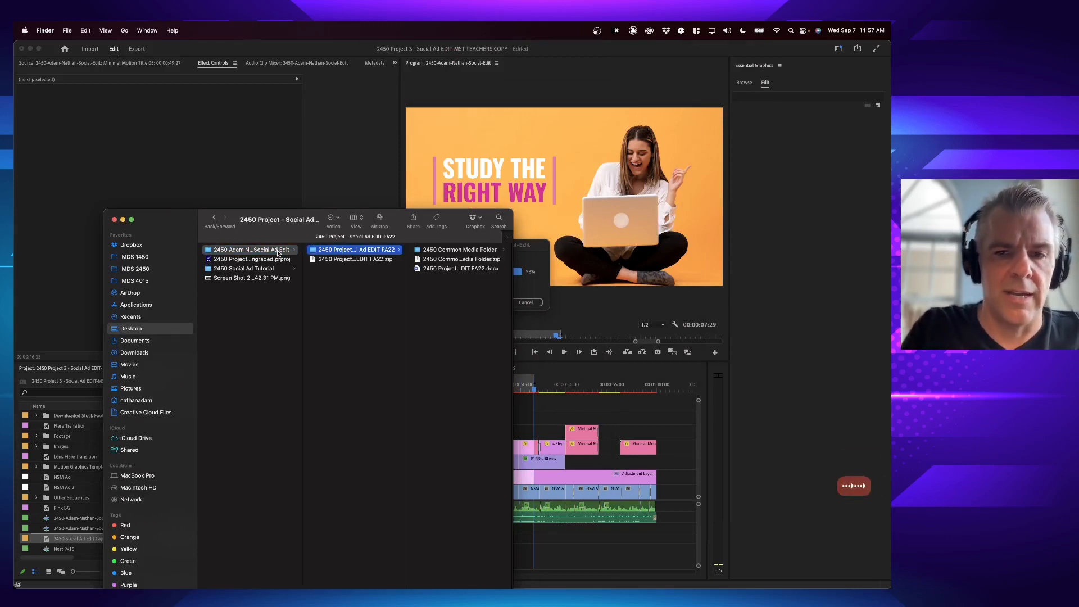
{"action": "left_click", "coordinate": [336, 298]}
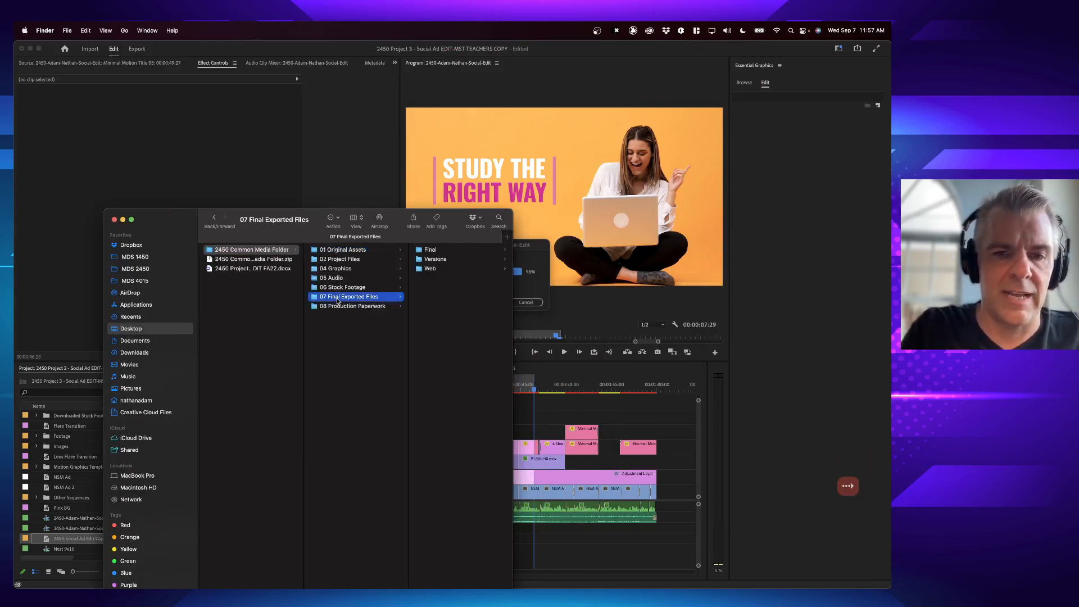
{"action": "left_click", "coordinate": [446, 270]}
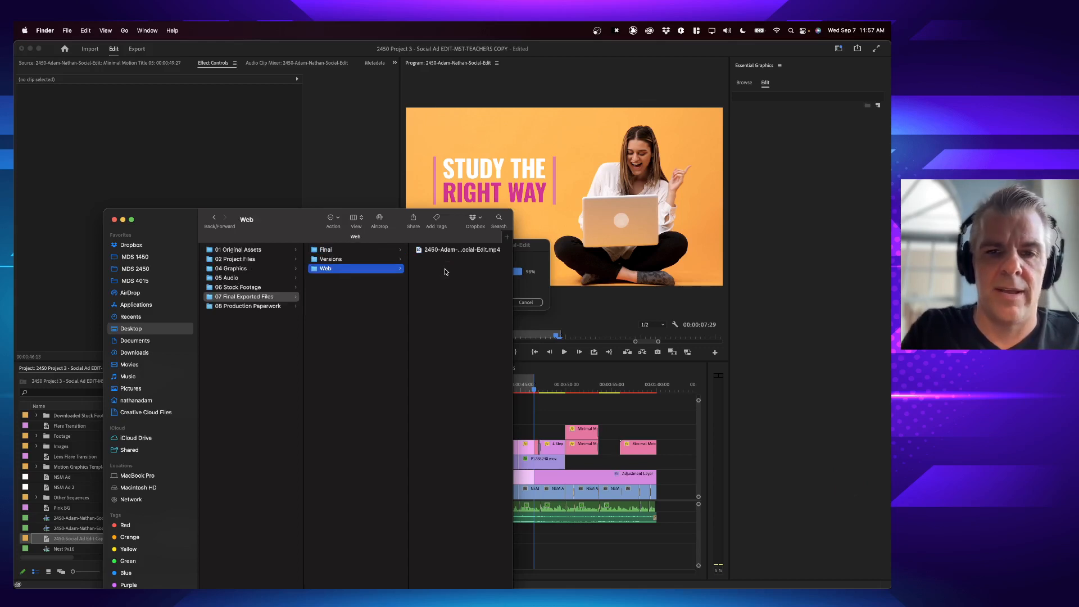
{"action": "left_click_drag", "start_coordinate": [450, 216], "coordinate": [415, 204]}
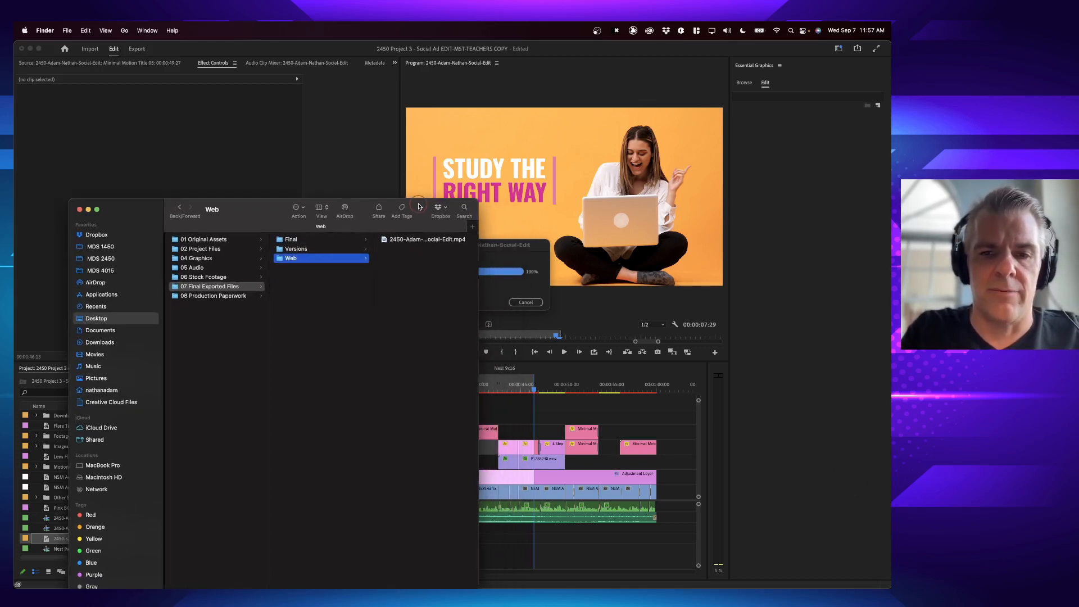
- Play the exported 16x9 MP4 file in Quick Look and close the preview
{"action": "left_click", "coordinate": [409, 238]}
{"action": "key", "text": "space"}
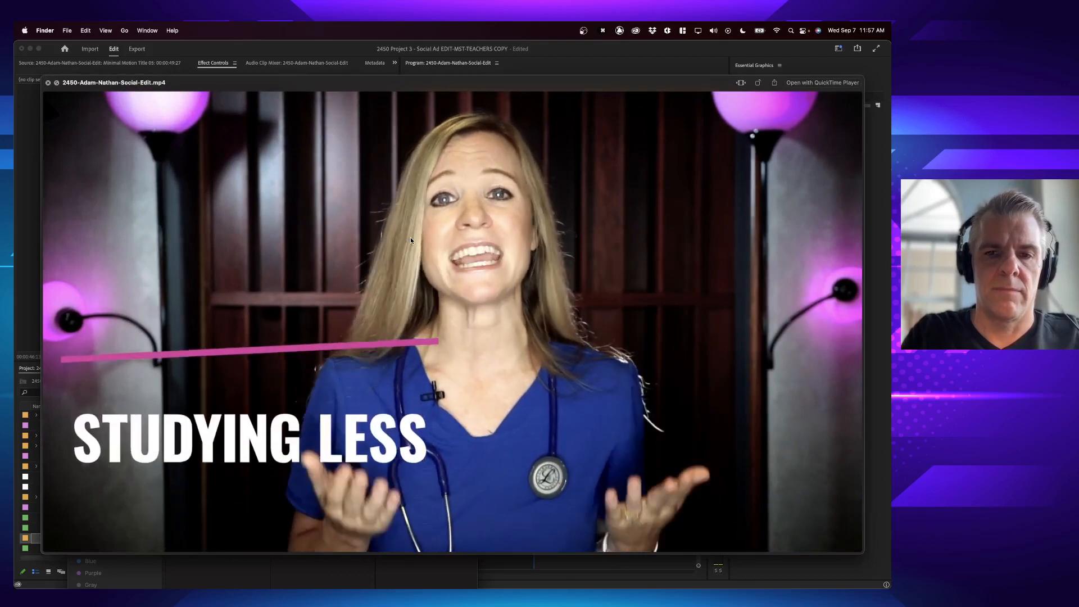
{"action": "key", "text": "space"}
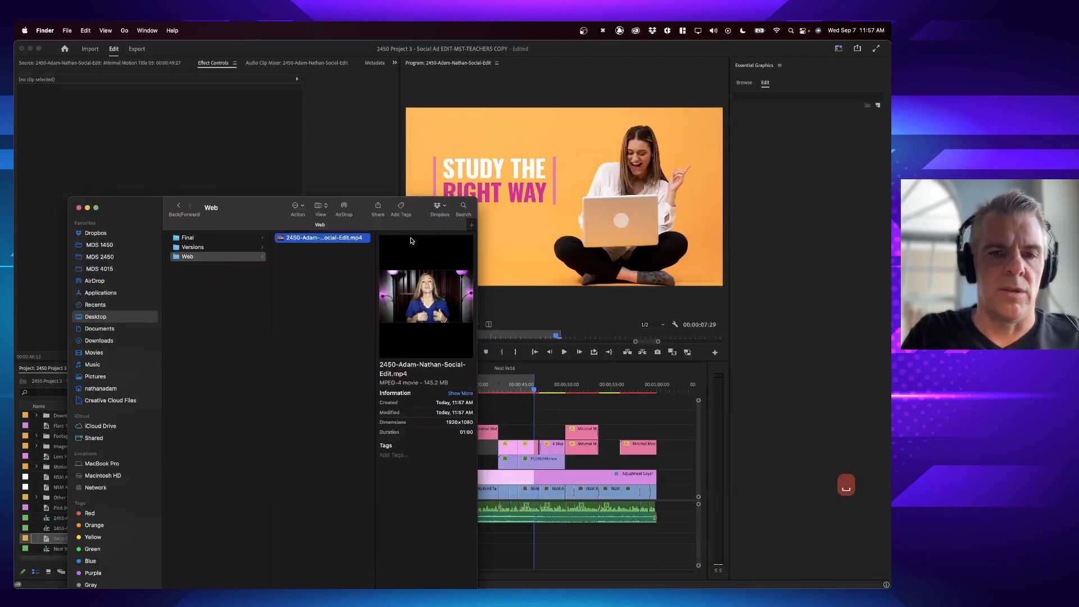
- Switch to Premiere Pro, bring up the 9x16 sequence and open its export settings
{"action": "left_click", "coordinate": [352, 79]}
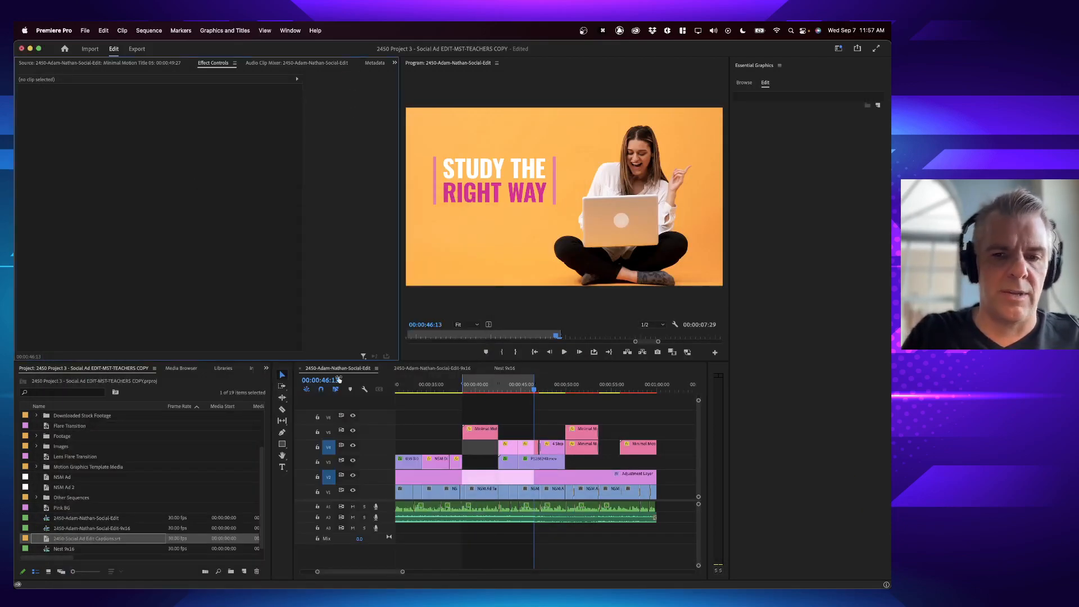
{"action": "left_click", "coordinate": [439, 369]}
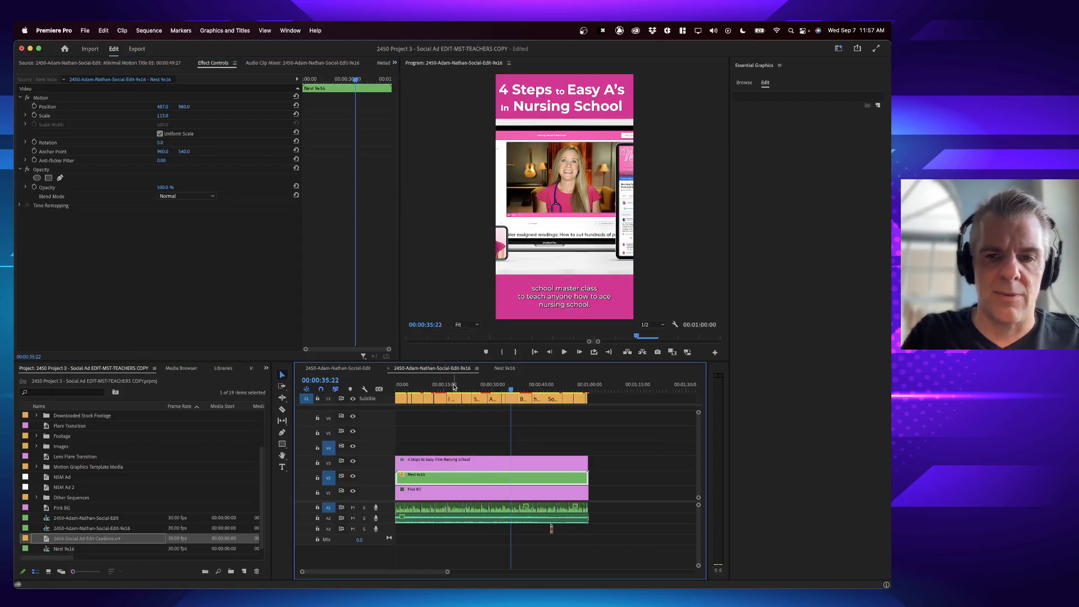
{"action": "left_click", "coordinate": [473, 387]}
{"action": "left_click_drag", "start_coordinate": [473, 388], "coordinate": [496, 386]}
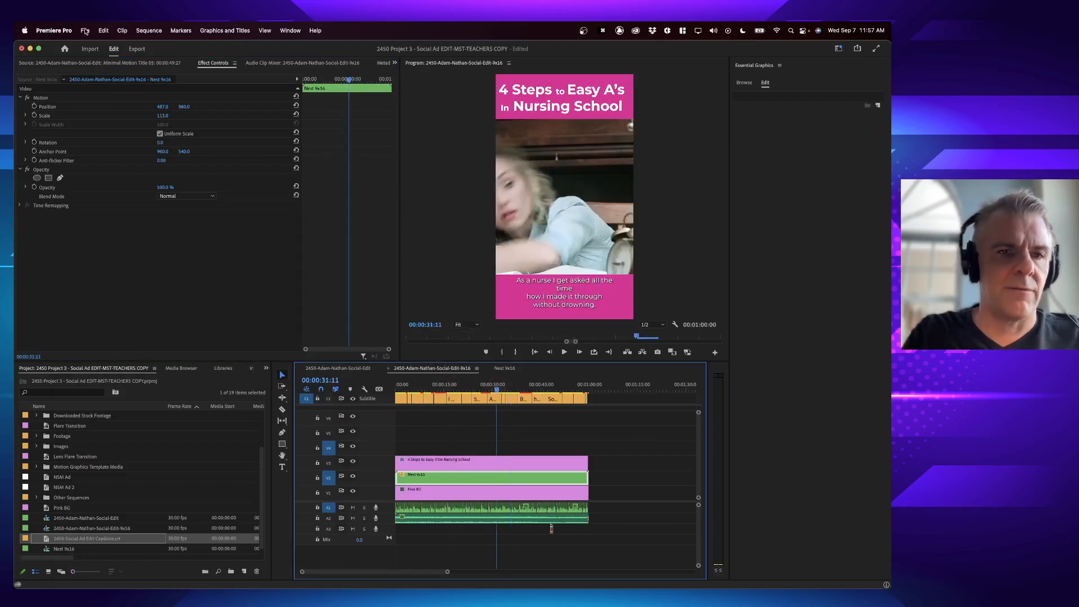
{"action": "key", "text": "super+m"}
{"action": "key", "text": "Return"}
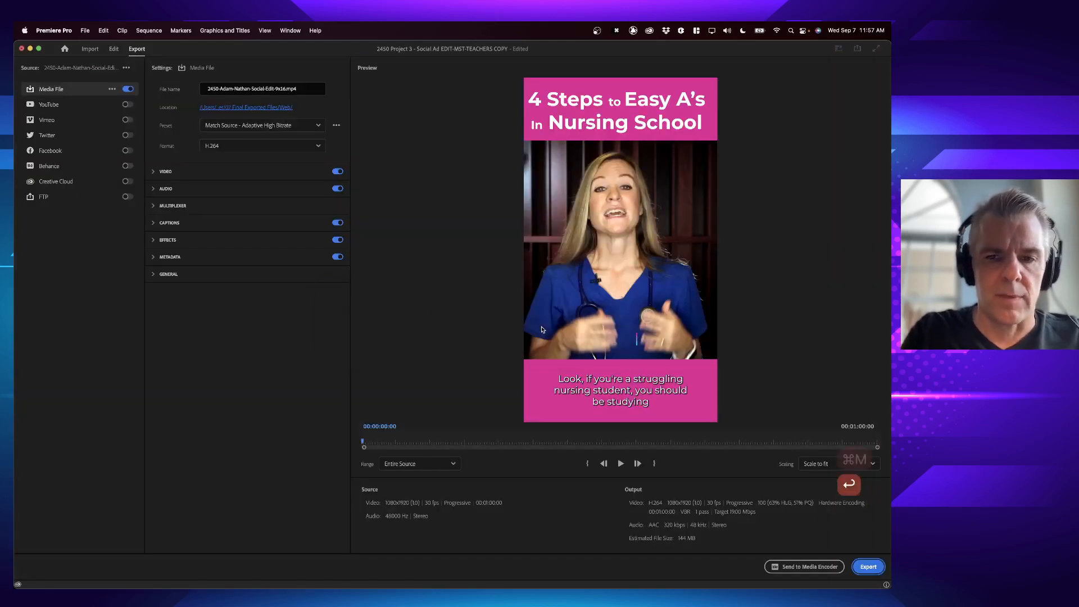
{"action": "left_click", "coordinate": [113, 49]}
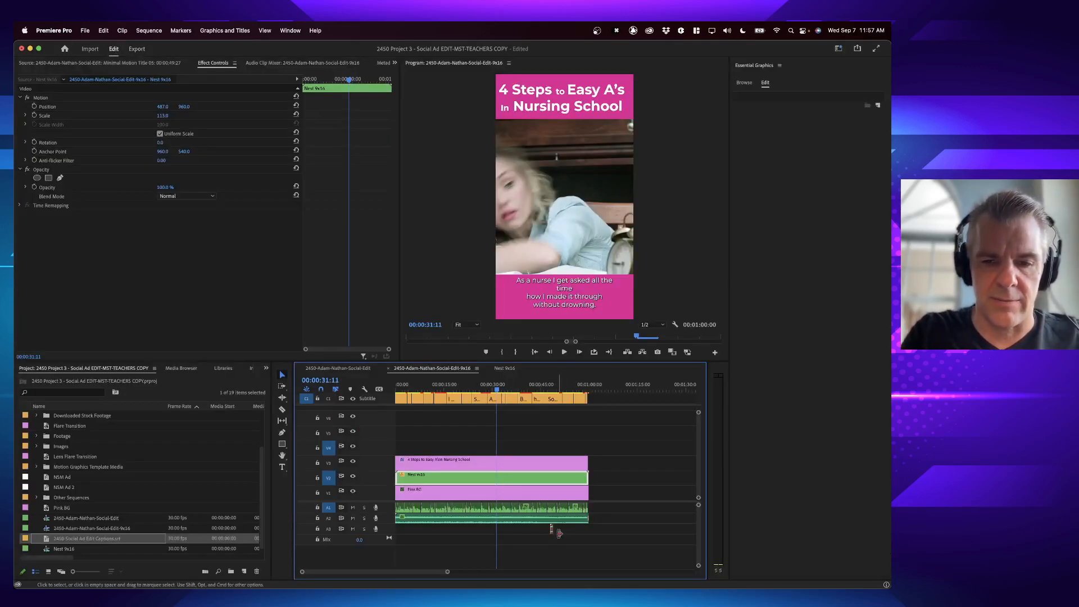
{"action": "left_click", "coordinate": [551, 529]}
{"action": "key", "text": "super+m"}
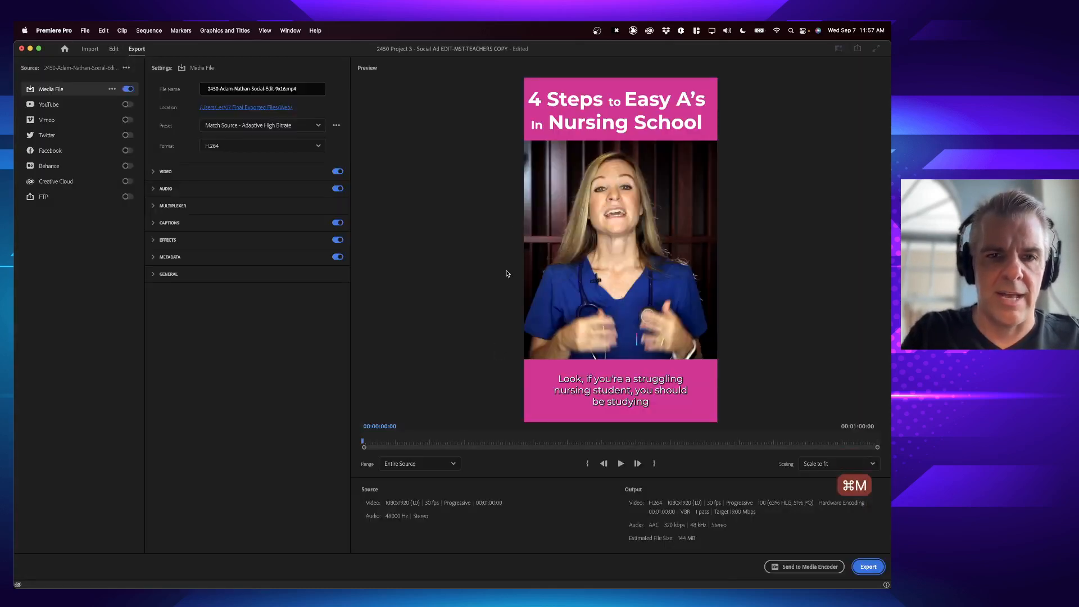
- Check the naming rule in the Chrome instructions and insert "MST-" before "9x16" in the export file name
{"action": "left_click", "coordinate": [277, 89]}
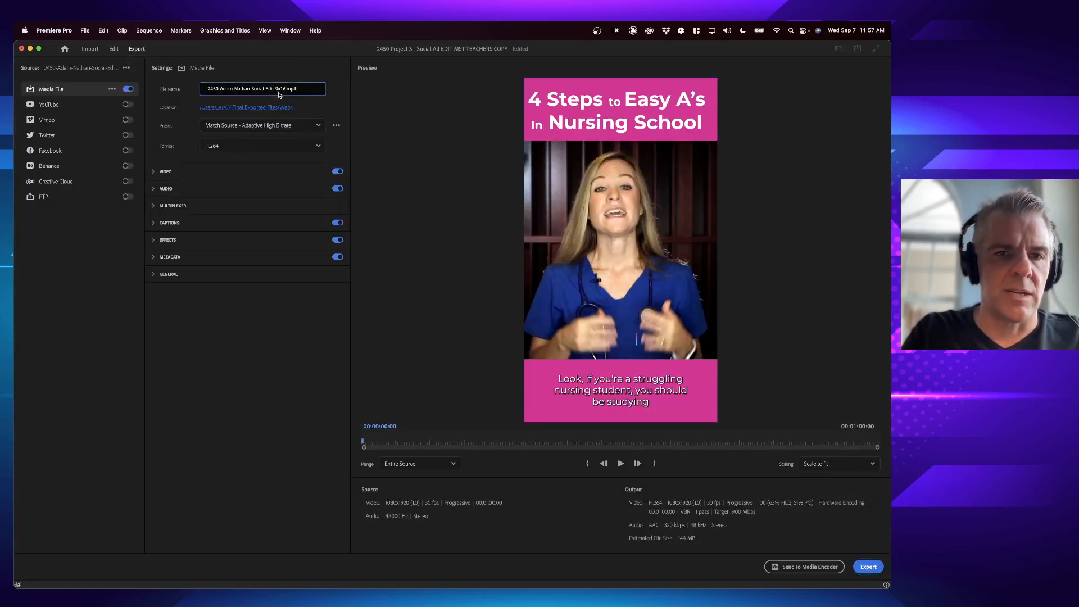
{"action": "key", "text": "super+Tab"}
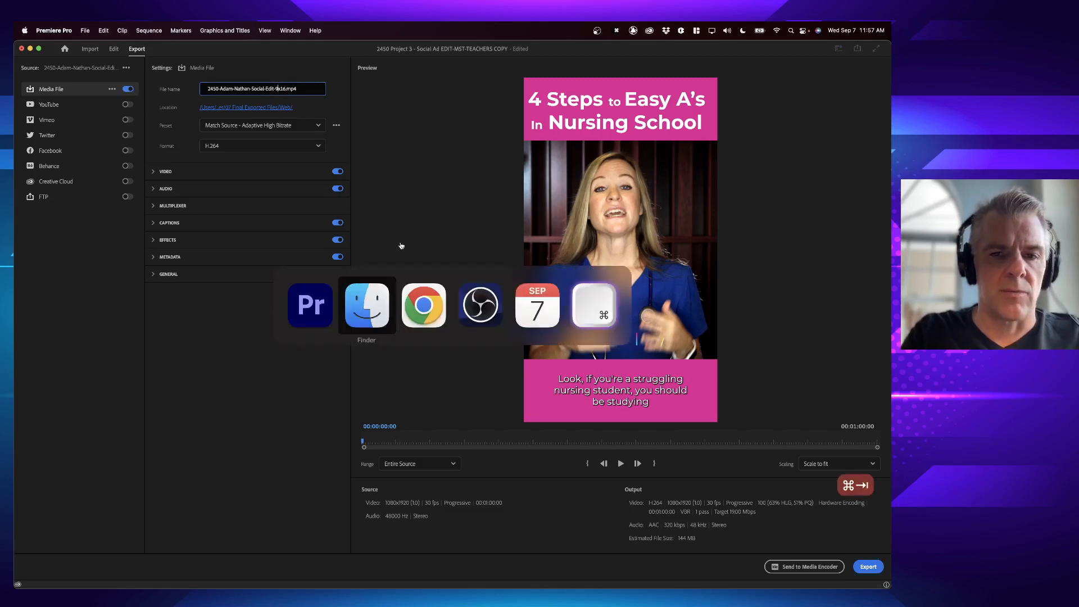
{"action": "key", "text": "super+Tab"}
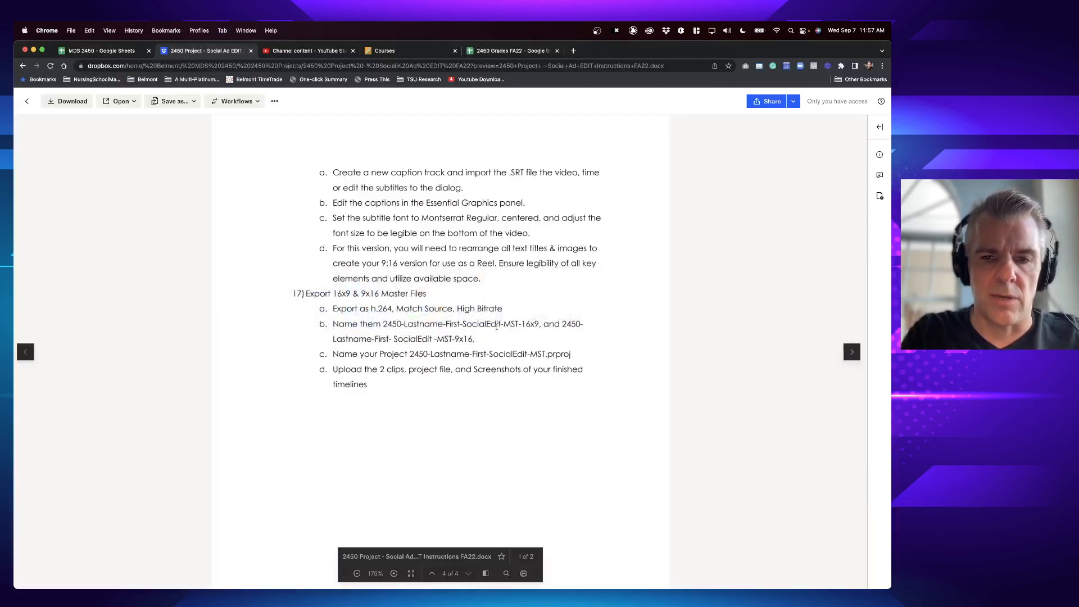
{"action": "key", "text": "super+Tab"}
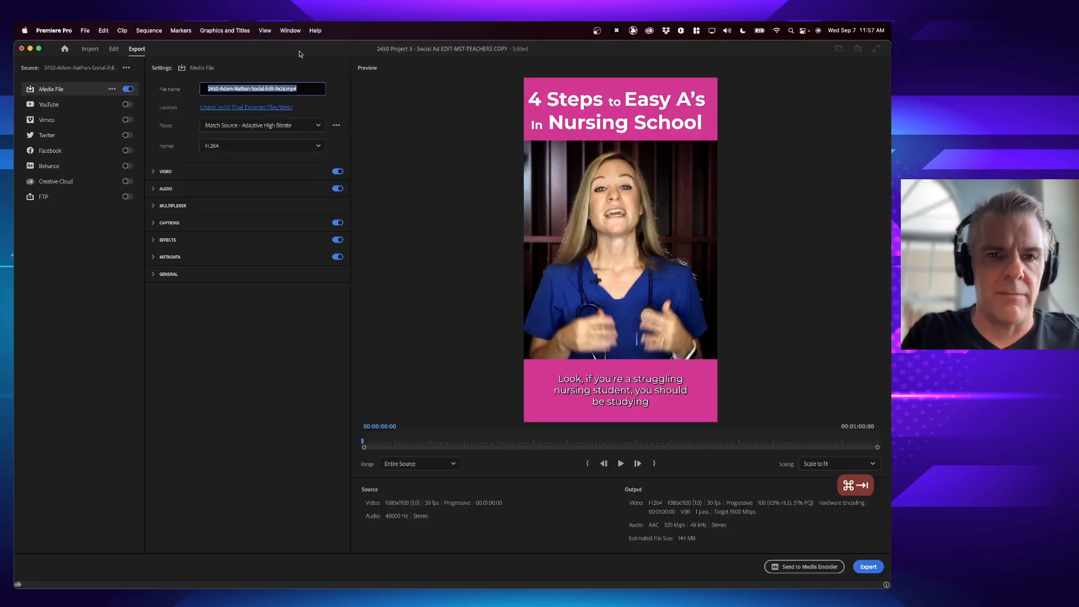
{"action": "left_click", "coordinate": [275, 88]}
{"action": "type", "text": "MST-"}
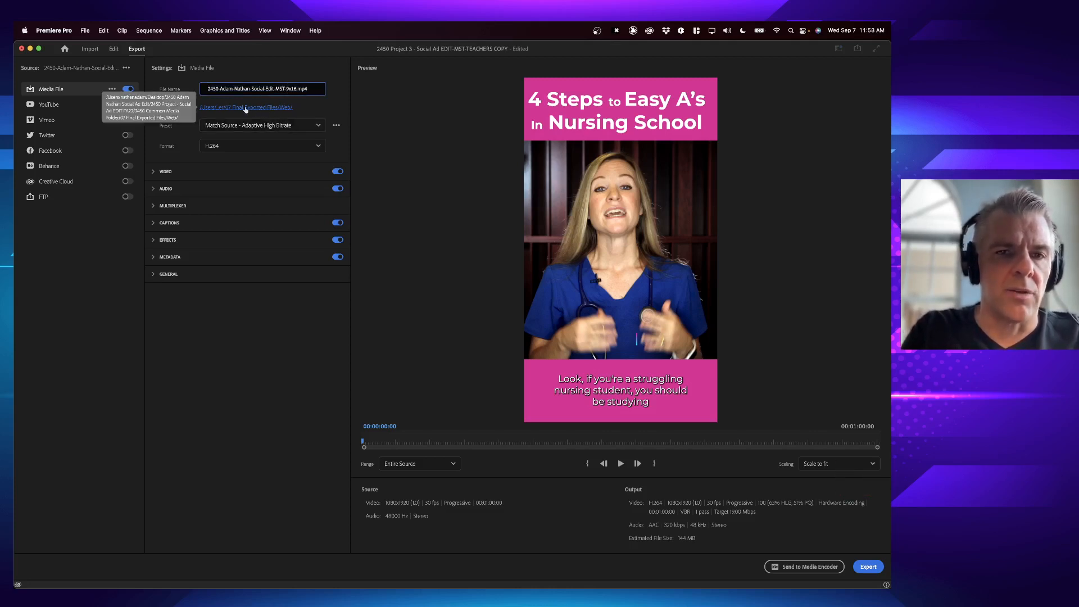
- Check the export requirements in the Chrome instructions against the Premiere Pro preset choices, keeping Match Source - Adaptive High Bitrate
{"action": "left_click", "coordinate": [246, 127]}
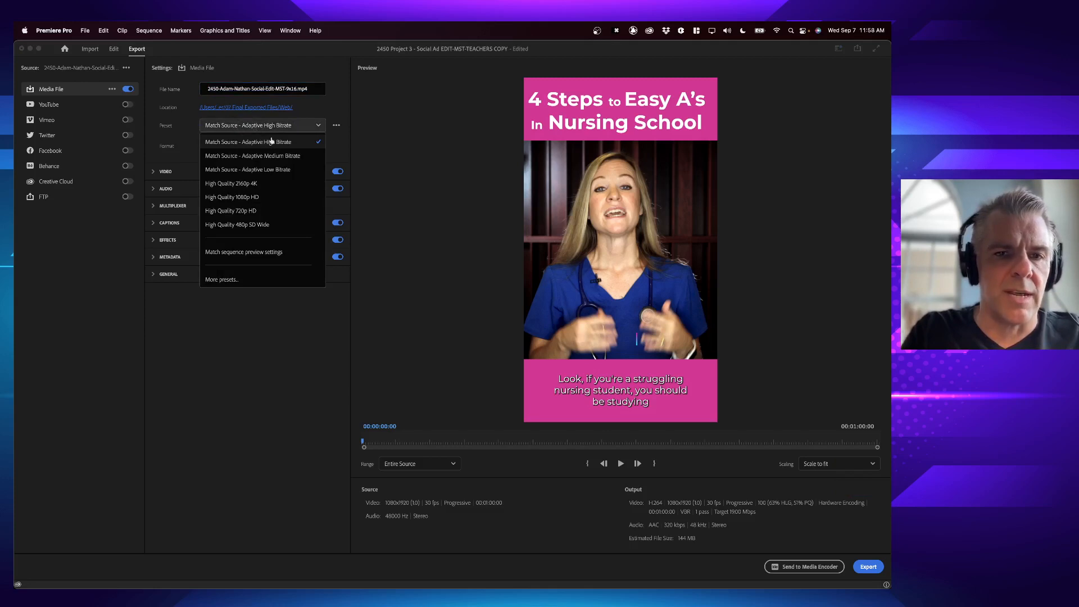
{"action": "key", "text": "super+Tab"}
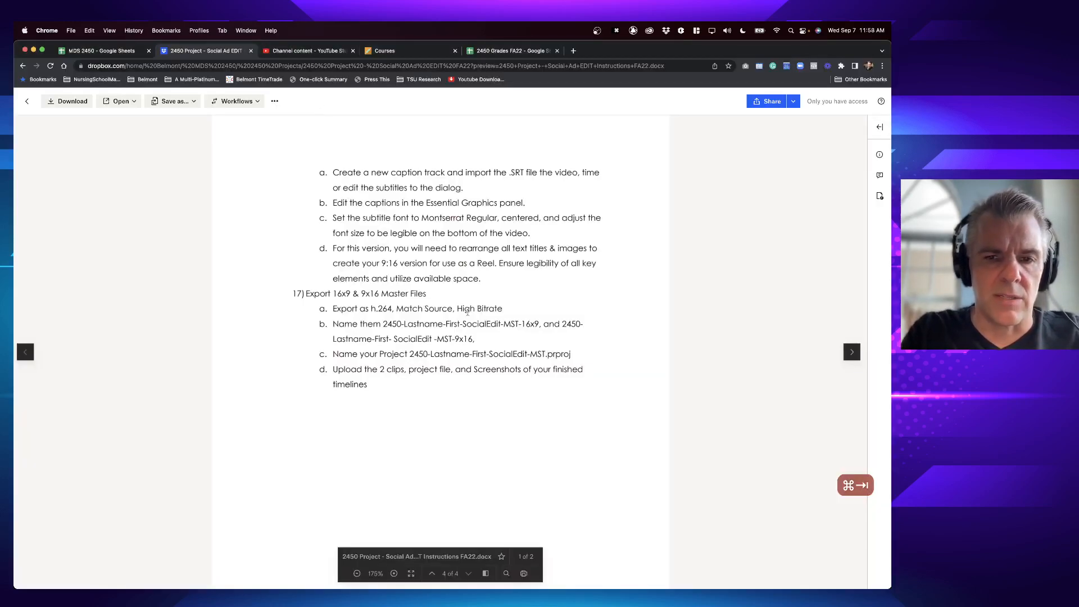
{"action": "key", "text": "super+Tab"}
{"action": "left_click", "coordinate": [261, 127]}
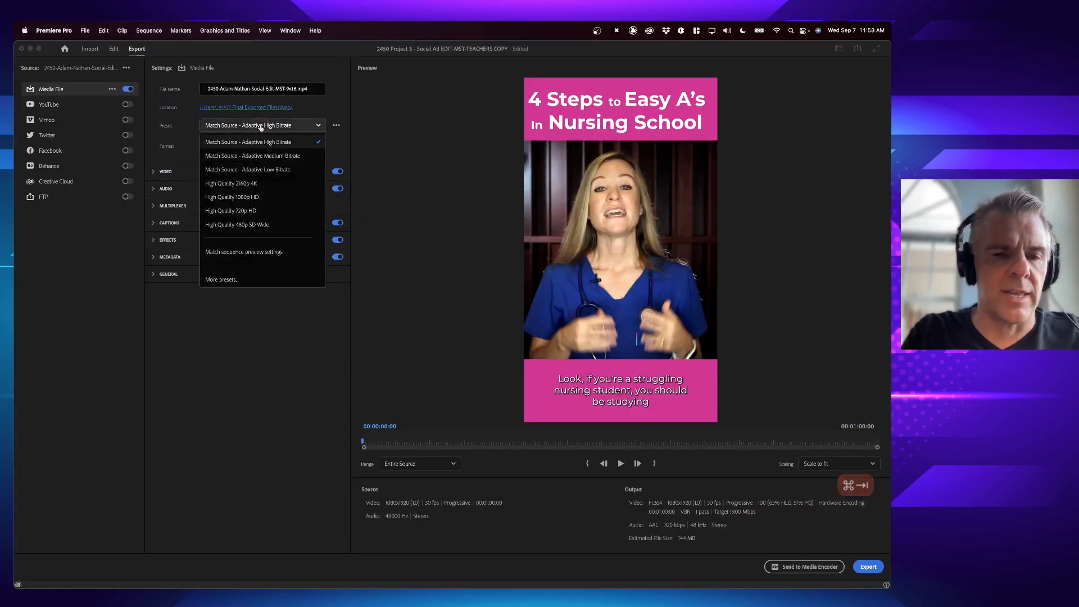
{"action": "left_click", "coordinate": [261, 126]}
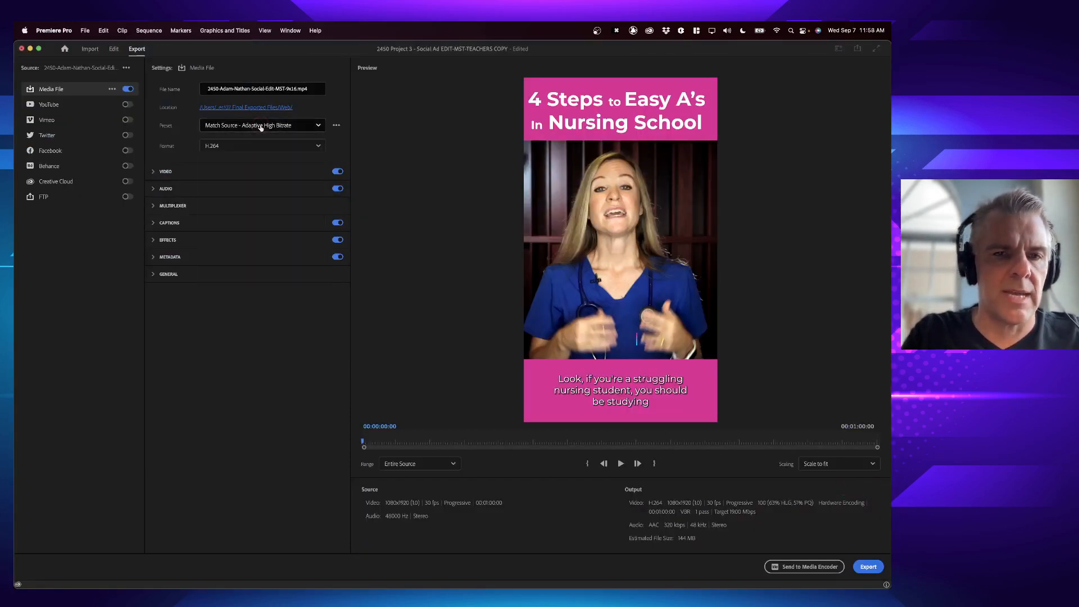
- Review the basic video settings and export the entire 9x16 sequence as an H.264 file
{"action": "left_click", "coordinate": [242, 174]}
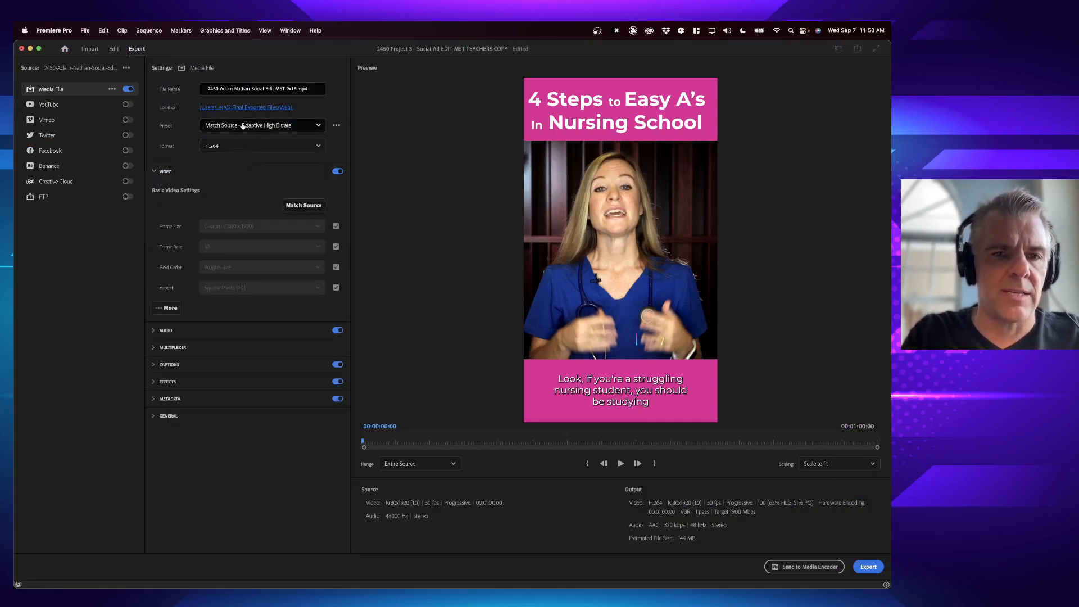
{"action": "left_click", "coordinate": [216, 175]}
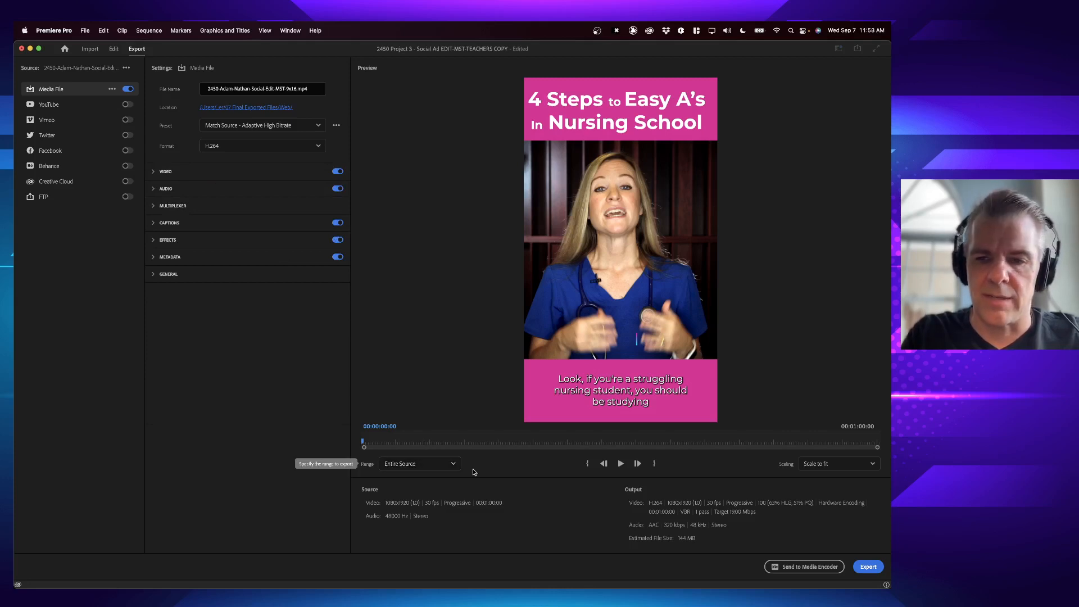
{"action": "left_click", "coordinate": [868, 566]}
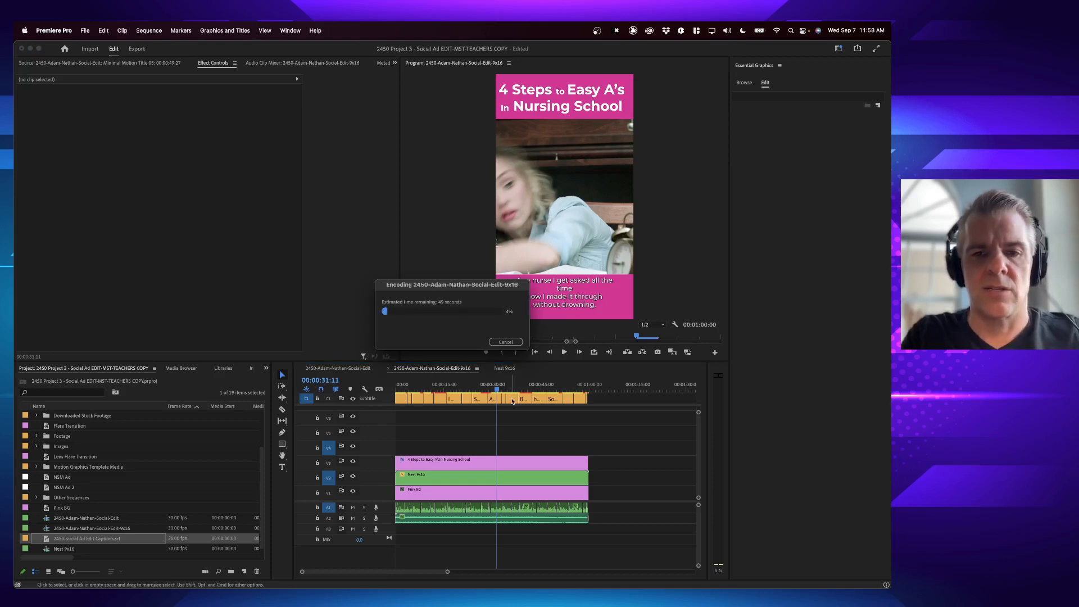
- Check the upload requirements in the Chrome instructions and capture a full-screen screenshot of the 9x16 timeline in Premiere Pro
{"action": "key", "text": "super+Tab"}
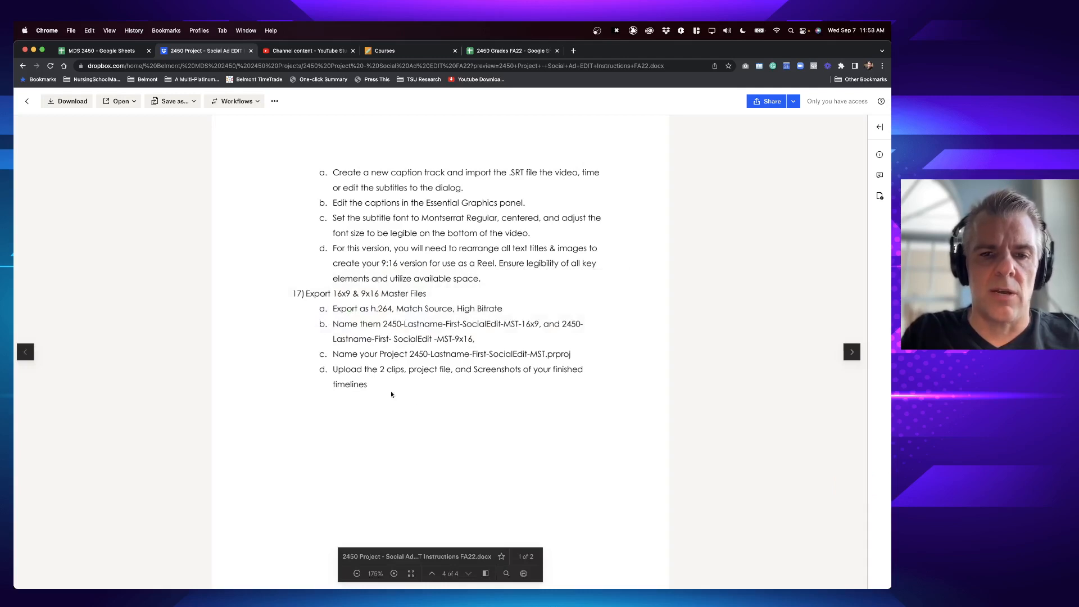
{"action": "key", "text": "super+Tab"}
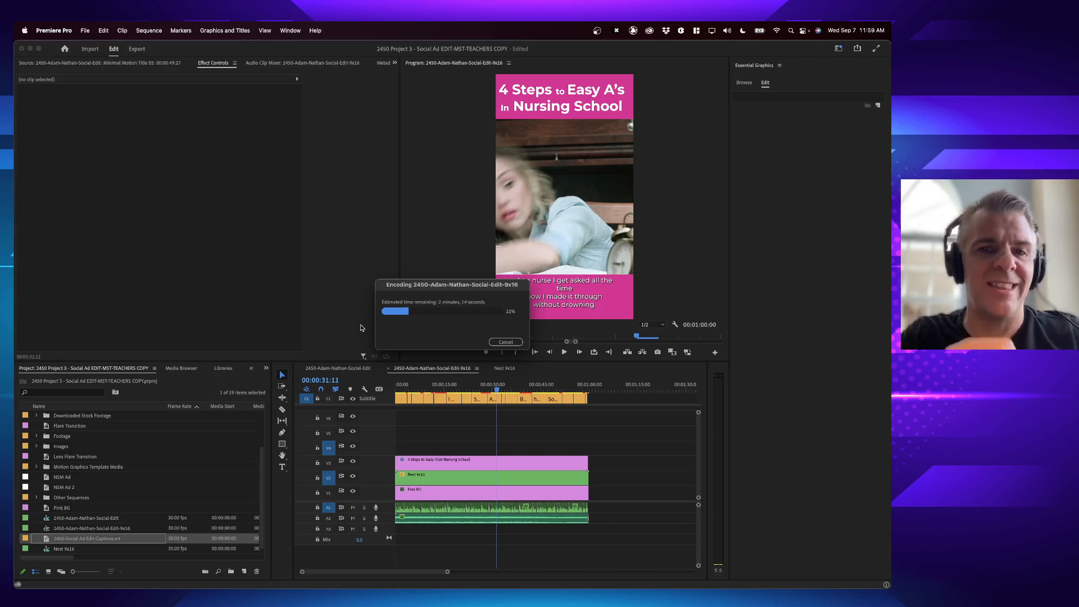
{"action": "key", "text": "shift+super+3"}
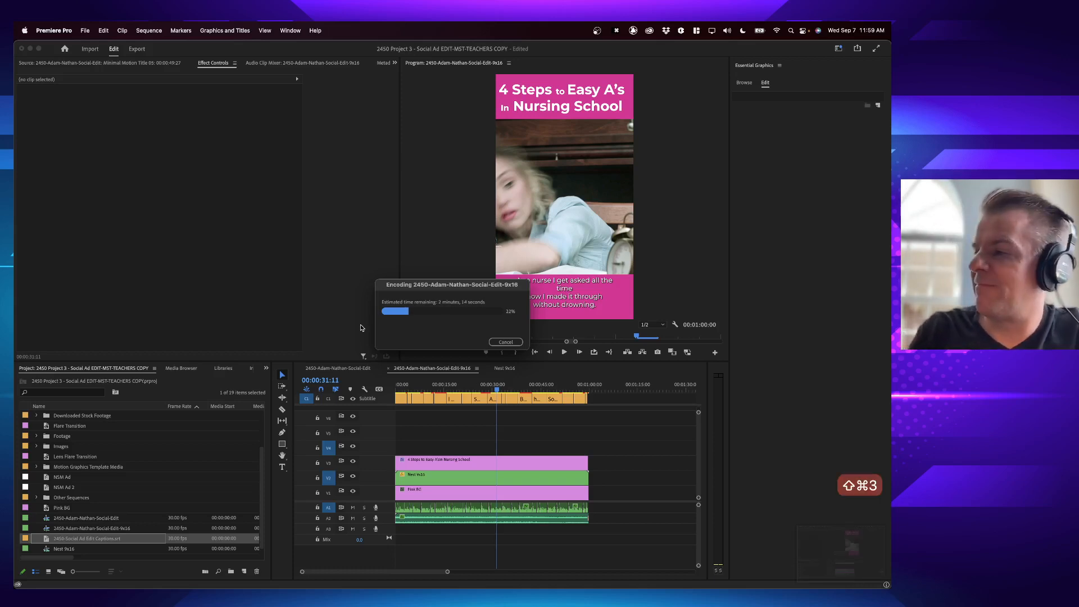